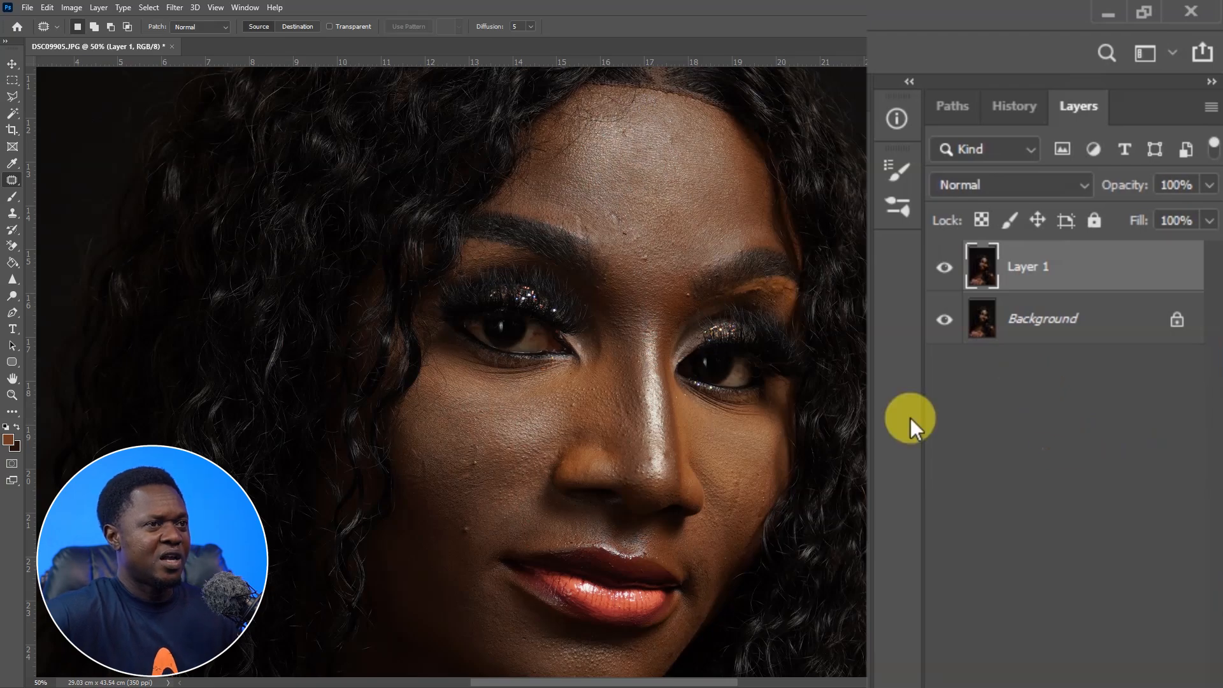
# Rename the duplicated layer as main.
pyautogui.doubleClick(1024, 267)
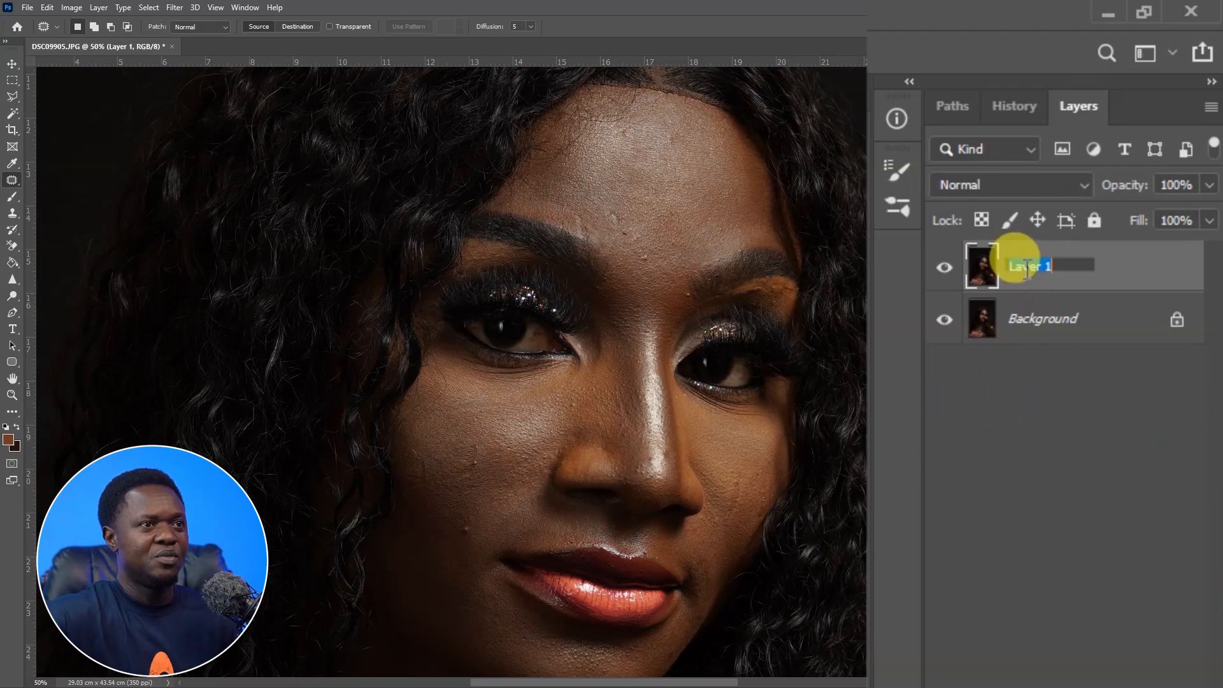
pyautogui.write('main')
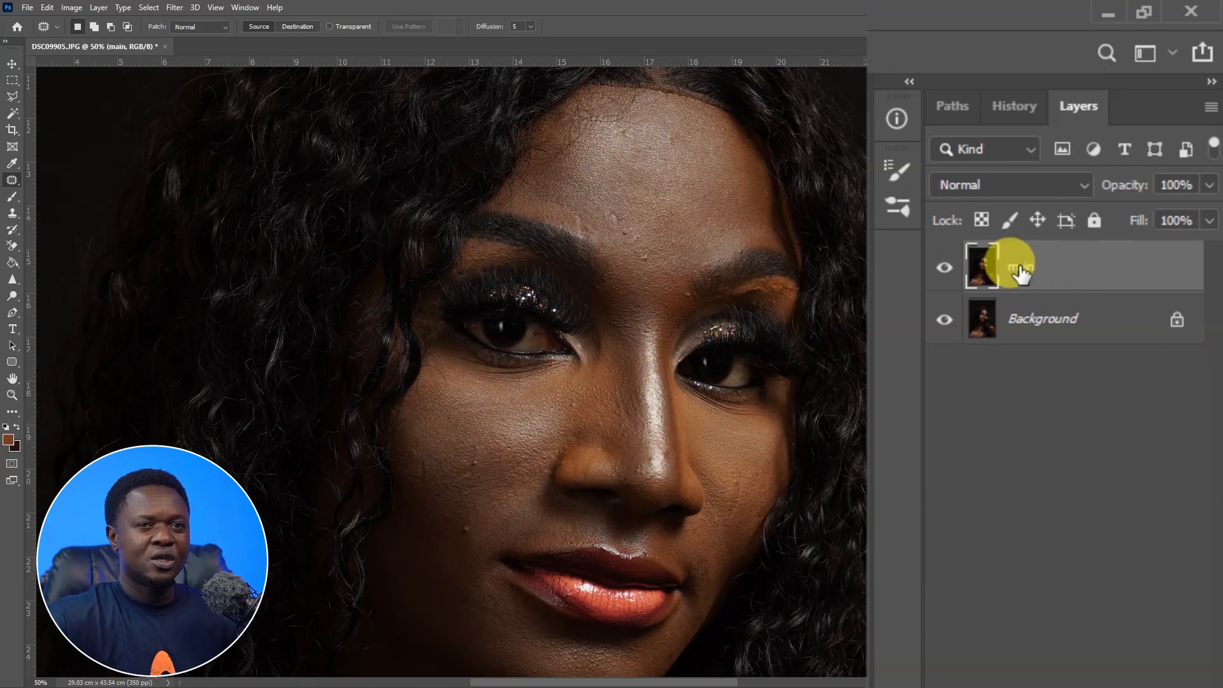
pyautogui.press('Return')
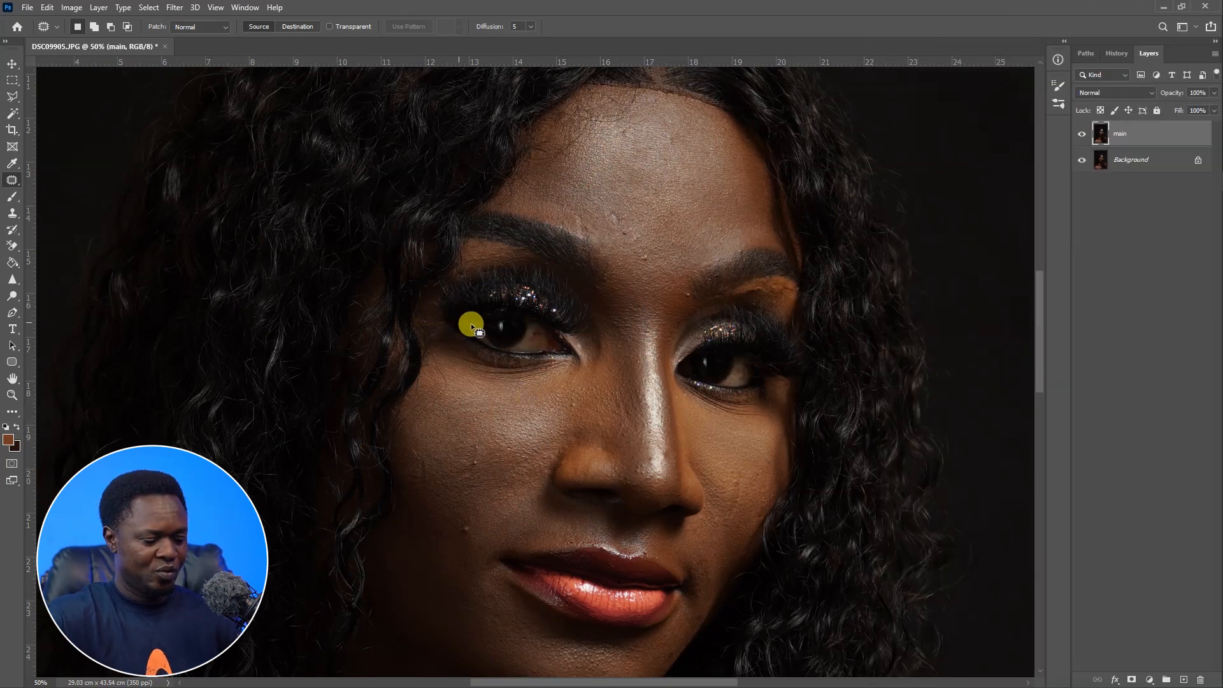
# Switch to the Patch Tool and patch a blemish on the cheek below the left eye with nearby clean skin.
pyautogui.rightClick(12, 181)
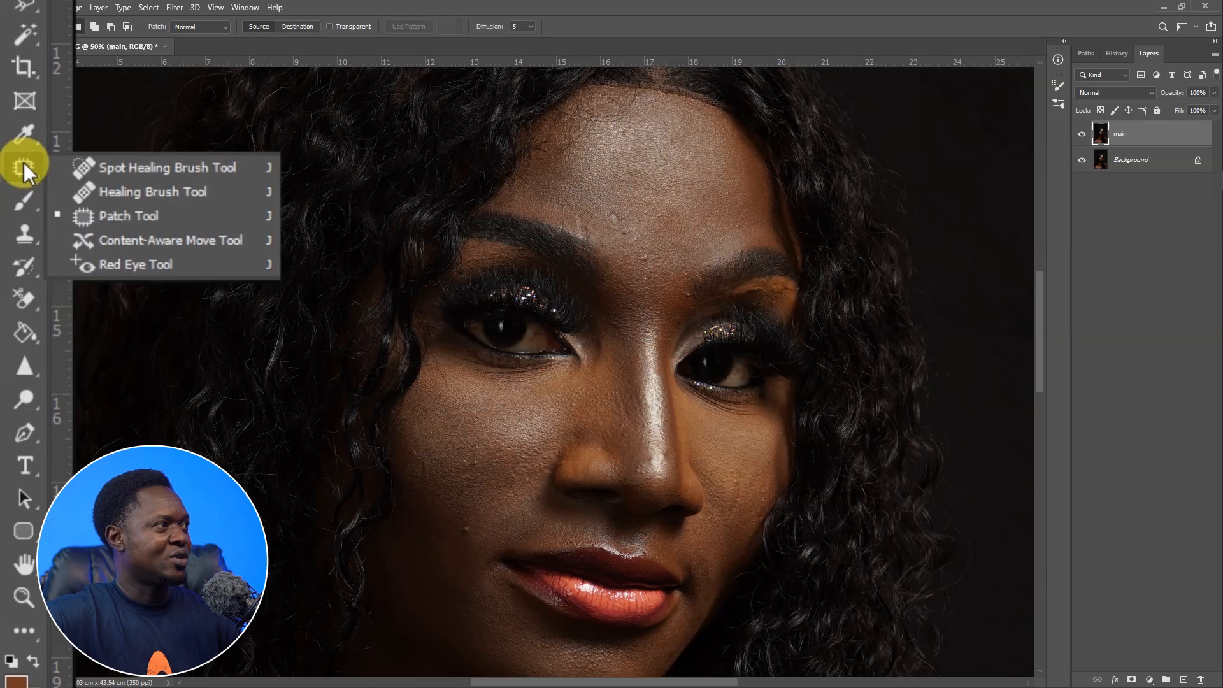
pyautogui.click(138, 222)
pyautogui.scroll(3, 625, 357)
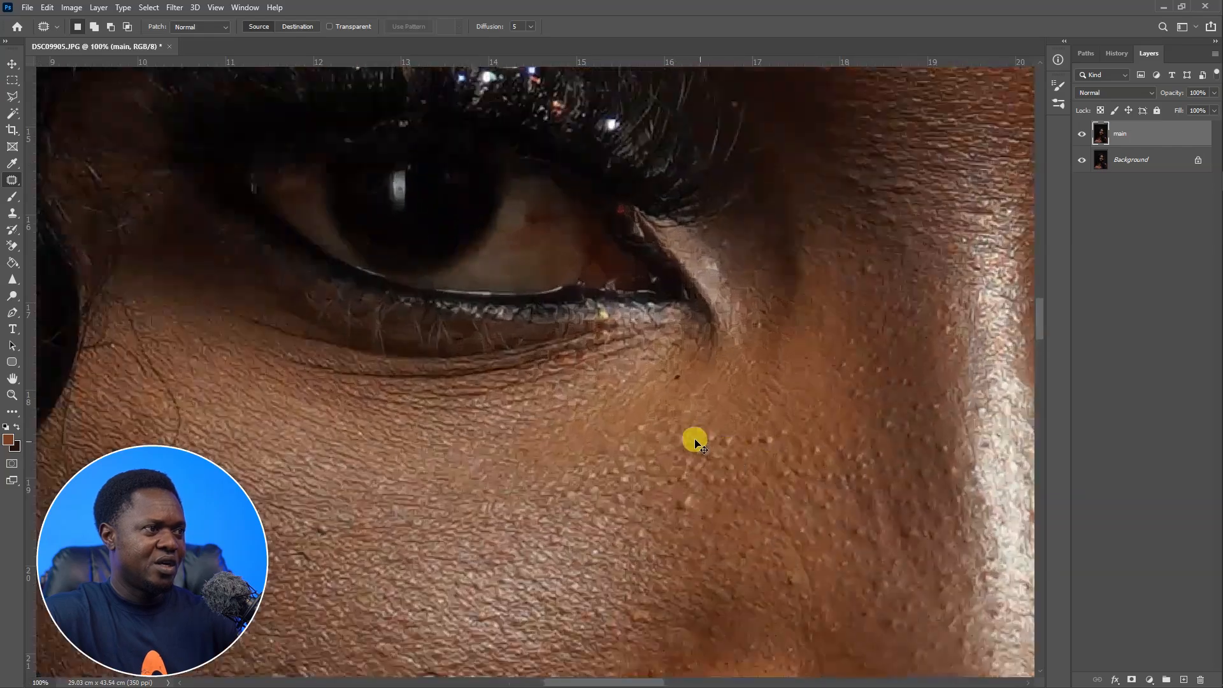
pyautogui.moveTo(541, 530); pyautogui.dragTo(698, 347)
pyautogui.scroll(1, 698, 347)
pyautogui.moveTo(497, 397)
pyautogui.mouseDown()
pyautogui.moveTo(641, 335)
pyautogui.moveTo(586, 322)
pyautogui.moveTo(581, 347)
pyautogui.moveTo(606, 306)
pyautogui.moveTo(556, 300)
pyautogui.moveTo(546, 327)
pyautogui.moveTo(571, 317)
pyautogui.mouseUp()
pyautogui.moveTo(568, 315); pyautogui.dragTo(568, 272)
pyautogui.scroll(-5, 614, 330)
pyautogui.moveTo(560, 405)
pyautogui.mouseDown()
pyautogui.moveTo(541, 418)
pyautogui.moveTo(570, 442)
pyautogui.moveTo(571, 418)
pyautogui.moveTo(525, 378)
pyautogui.mouseUp()
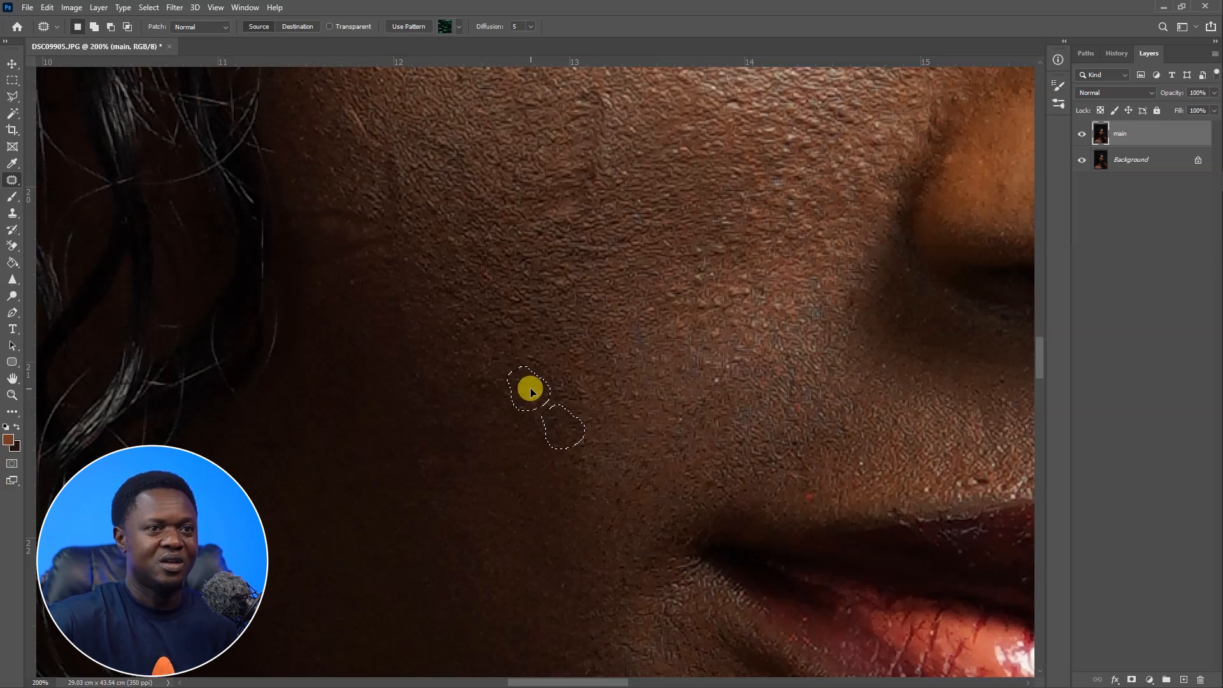
pyautogui.moveTo(530, 394); pyautogui.dragTo(663, 327)
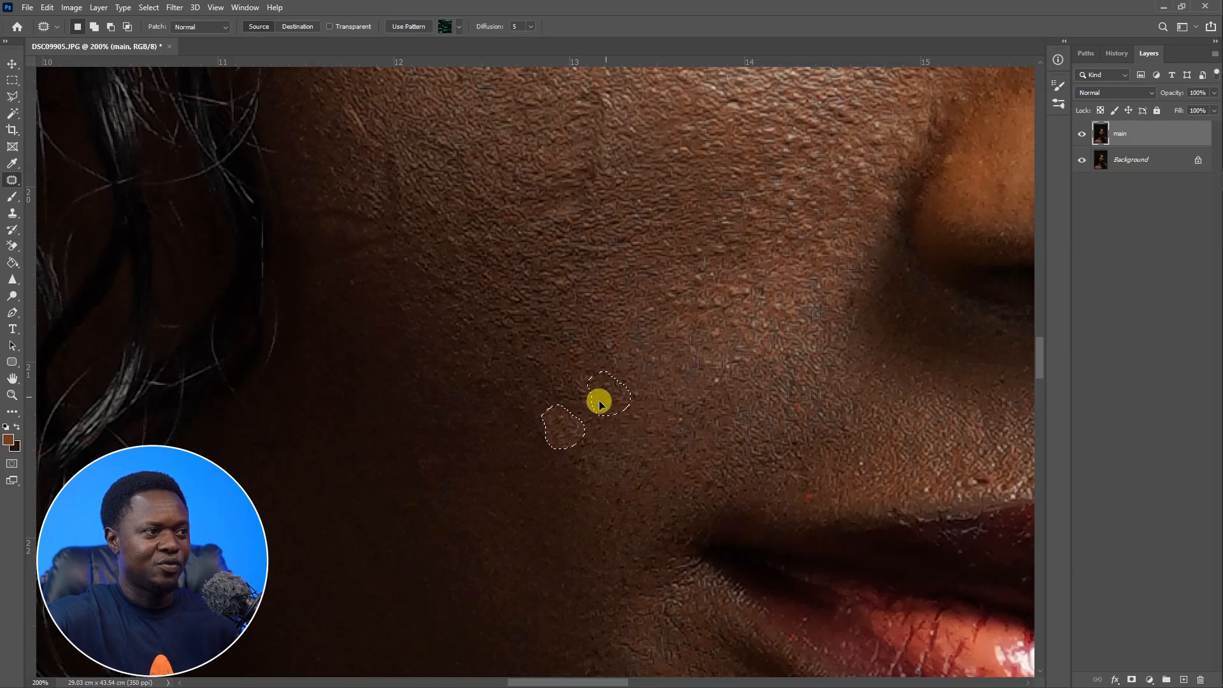
pyautogui.moveTo(566, 430)
pyautogui.mouseDown()
pyautogui.moveTo(647, 327)
pyautogui.moveTo(537, 412)
pyautogui.moveTo(558, 408)
pyautogui.moveTo(559, 426)
pyautogui.moveTo(520, 394)
pyautogui.moveTo(570, 475)
pyautogui.moveTo(590, 475)
pyautogui.moveTo(445, 472)
pyautogui.moveTo(471, 474)
pyautogui.moveTo(556, 433)
pyautogui.moveTo(526, 387)
pyautogui.mouseUp()
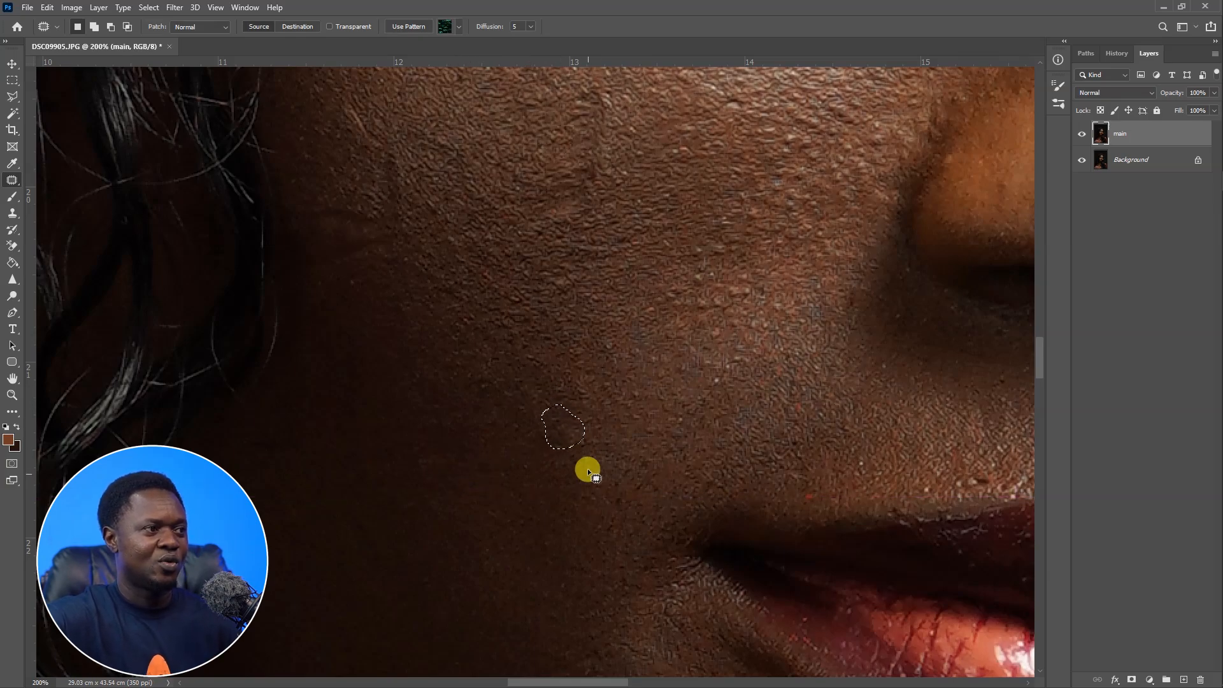
pyautogui.hotkey('ctrl', 'd')
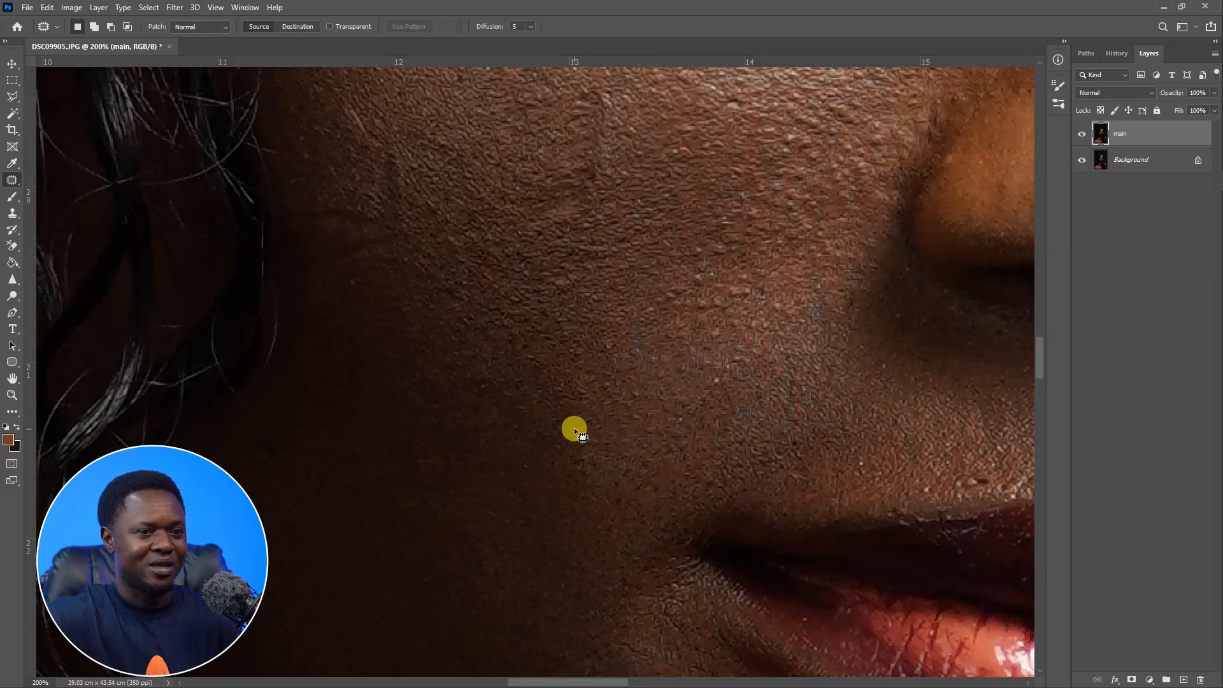
# Patch blemishes on the outer cheek near the hairline by dragging their outlines onto clean skin.
pyautogui.moveTo(496, 347); pyautogui.dragTo(698, 478)
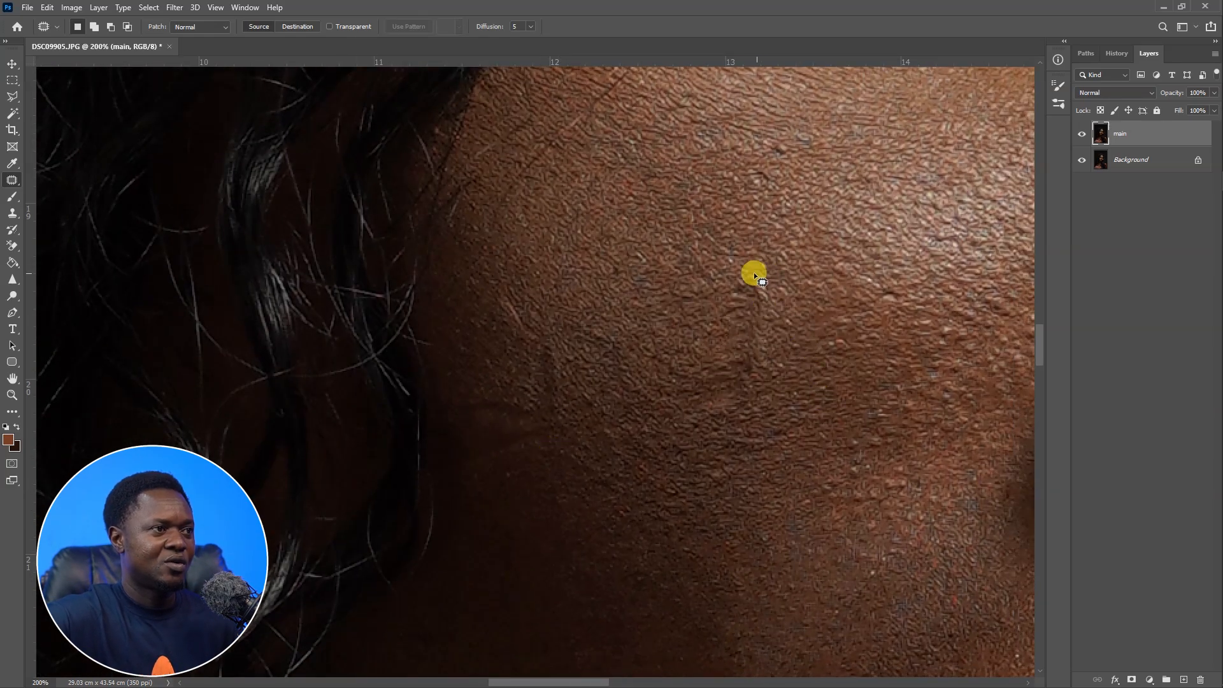
pyautogui.moveTo(754, 275)
pyautogui.mouseDown()
pyautogui.moveTo(717, 323)
pyautogui.moveTo(696, 394)
pyautogui.moveTo(703, 420)
pyautogui.moveTo(733, 414)
pyautogui.moveTo(757, 386)
pyautogui.moveTo(756, 277)
pyautogui.mouseUp()
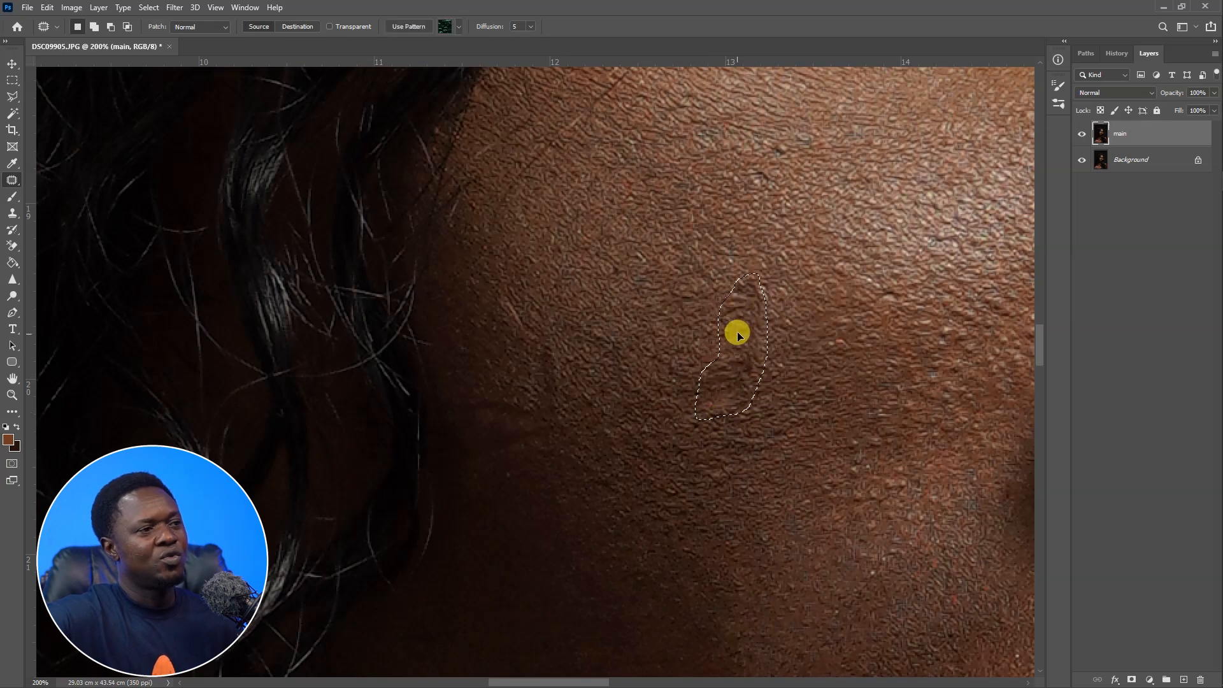
pyautogui.moveTo(737, 334); pyautogui.dragTo(800, 335)
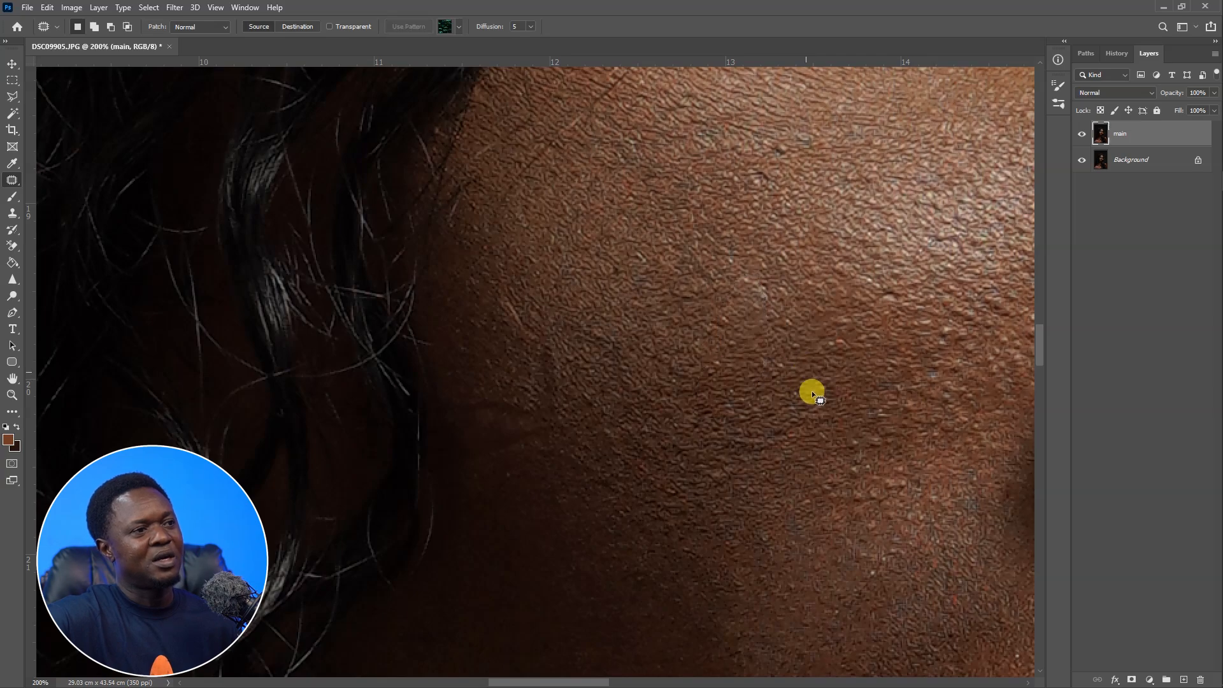
pyautogui.click(814, 395)
pyautogui.moveTo(746, 276)
pyautogui.mouseDown()
pyautogui.moveTo(760, 292)
pyautogui.moveTo(735, 327)
pyautogui.moveTo(775, 333)
pyautogui.moveTo(755, 272)
pyautogui.mouseUp()
pyautogui.moveTo(752, 311); pyautogui.dragTo(707, 301)
pyautogui.hotkey('ctrl', 'd')
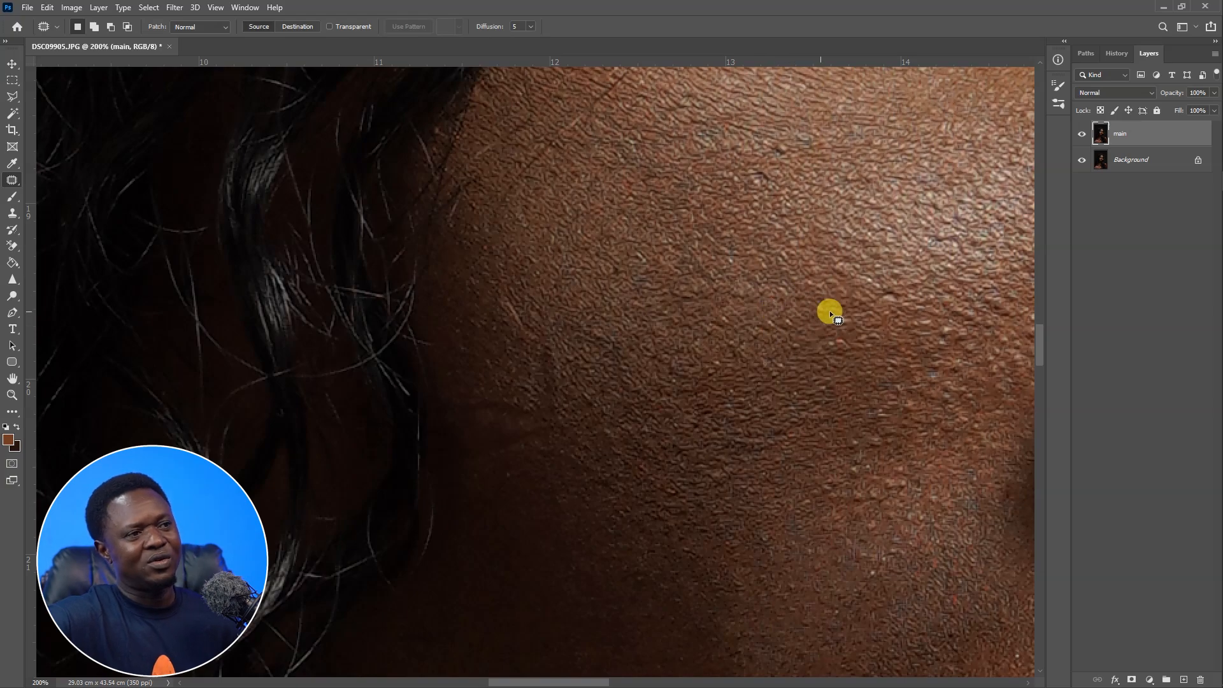
# Patch further spots on the same outer cheek area, deselecting after each patch.
pyautogui.moveTo(675, 356); pyautogui.dragTo(738, 314)
pyautogui.moveTo(616, 300)
pyautogui.mouseDown()
pyautogui.moveTo(593, 321)
pyautogui.moveTo(597, 415)
pyautogui.moveTo(633, 390)
pyautogui.moveTo(621, 313)
pyautogui.moveTo(606, 336)
pyautogui.moveTo(649, 418)
pyautogui.moveTo(667, 386)
pyautogui.moveTo(536, 359)
pyautogui.moveTo(532, 375)
pyautogui.moveTo(589, 369)
pyautogui.moveTo(537, 402)
pyautogui.moveTo(568, 423)
pyautogui.moveTo(608, 394)
pyautogui.mouseUp()
pyautogui.hotkey('ctrl', 'd')
pyautogui.hotkey('ctrl', 'd')
pyautogui.moveTo(580, 391); pyautogui.dragTo(602, 418)
pyautogui.hotkey('ctrl', 'd')
# Patch a dark spot on the cheek beside the nose using clean nearby skin.
pyautogui.moveTo(590, 252)
pyautogui.mouseDown()
pyautogui.moveTo(562, 257)
pyautogui.moveTo(581, 300)
pyautogui.moveTo(584, 267)
pyautogui.mouseUp()
pyautogui.moveTo(574, 263)
pyautogui.mouseDown()
pyautogui.moveTo(603, 324)
pyautogui.moveTo(505, 248)
pyautogui.moveTo(407, 198)
pyautogui.mouseUp()
pyautogui.moveTo(593, 382); pyautogui.dragTo(521, 300)
pyautogui.moveTo(491, 96); pyautogui.dragTo(473, 245)
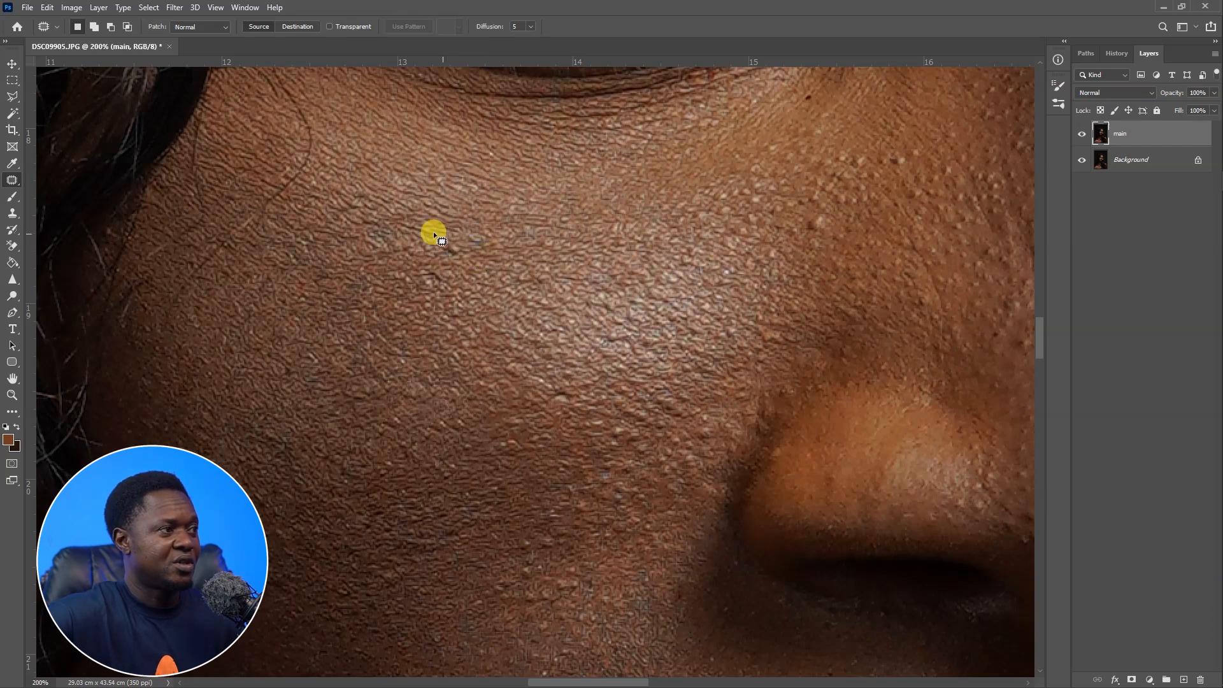
pyautogui.moveTo(435, 261)
pyautogui.mouseDown()
pyautogui.moveTo(412, 286)
pyautogui.moveTo(438, 296)
pyautogui.moveTo(441, 264)
pyautogui.mouseUp()
pyautogui.moveTo(431, 278); pyautogui.dragTo(404, 280)
pyautogui.moveTo(457, 237)
pyautogui.mouseDown()
pyautogui.moveTo(438, 241)
pyautogui.moveTo(490, 253)
pyautogui.mouseUp()
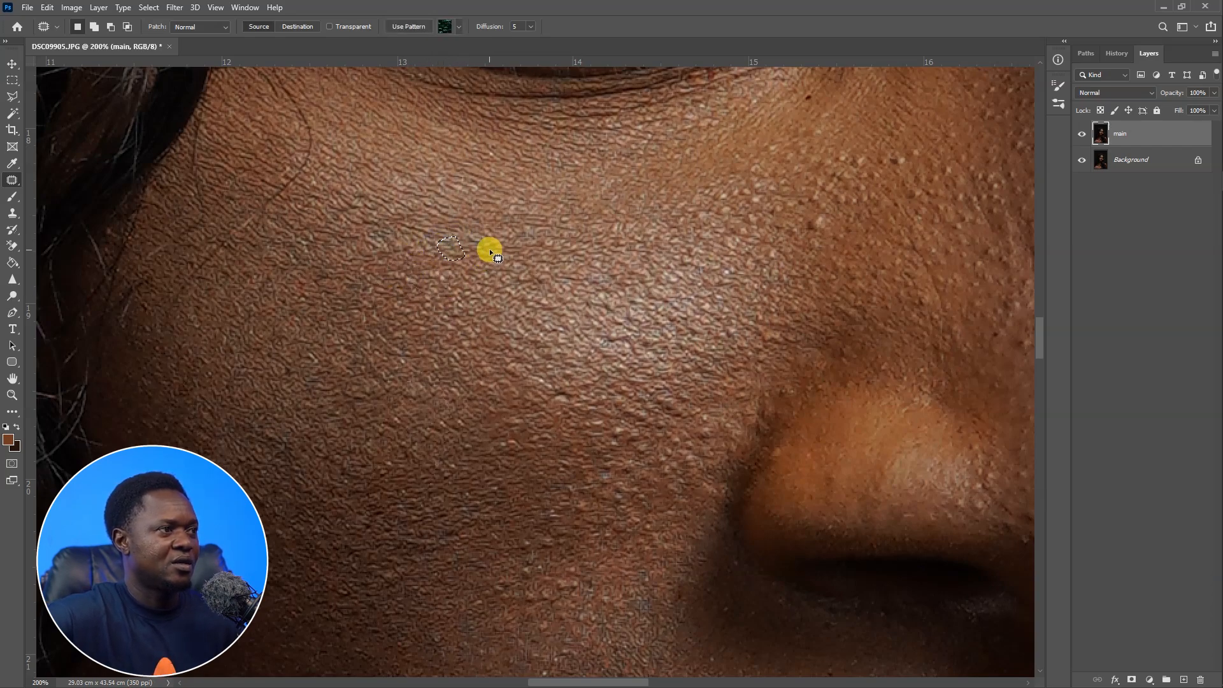
pyautogui.hotkey('ctrl', 'd')
# Patch small blemishes on the chin below the lower lip with the Patch Tool.
pyautogui.moveTo(531, 390); pyautogui.dragTo(567, 312)
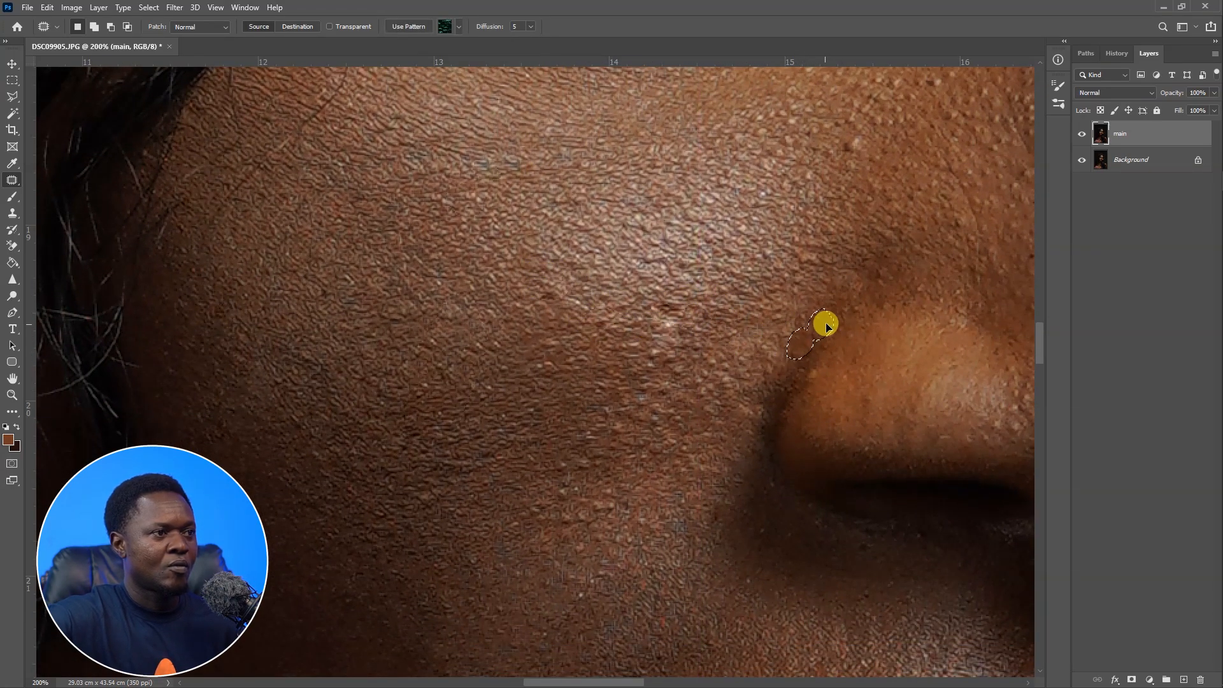
pyautogui.scroll(-3, 817, 344)
pyautogui.moveTo(582, 326); pyautogui.dragTo(616, 330)
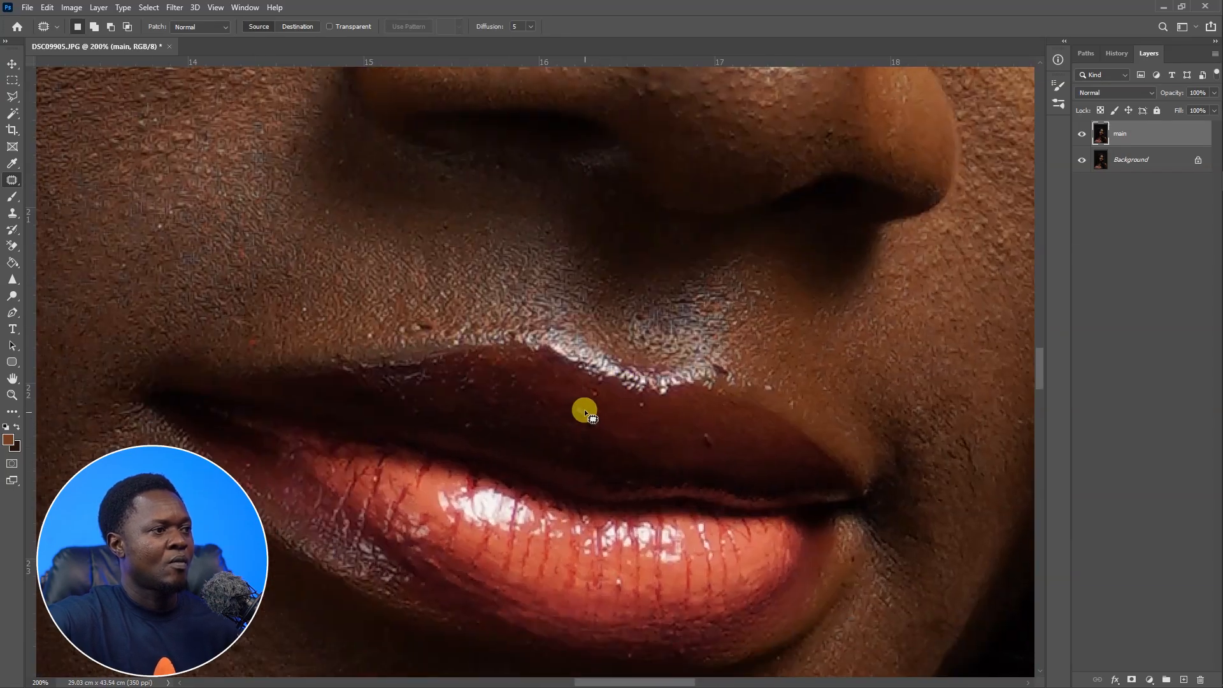
pyautogui.scroll(-3, 720, 439)
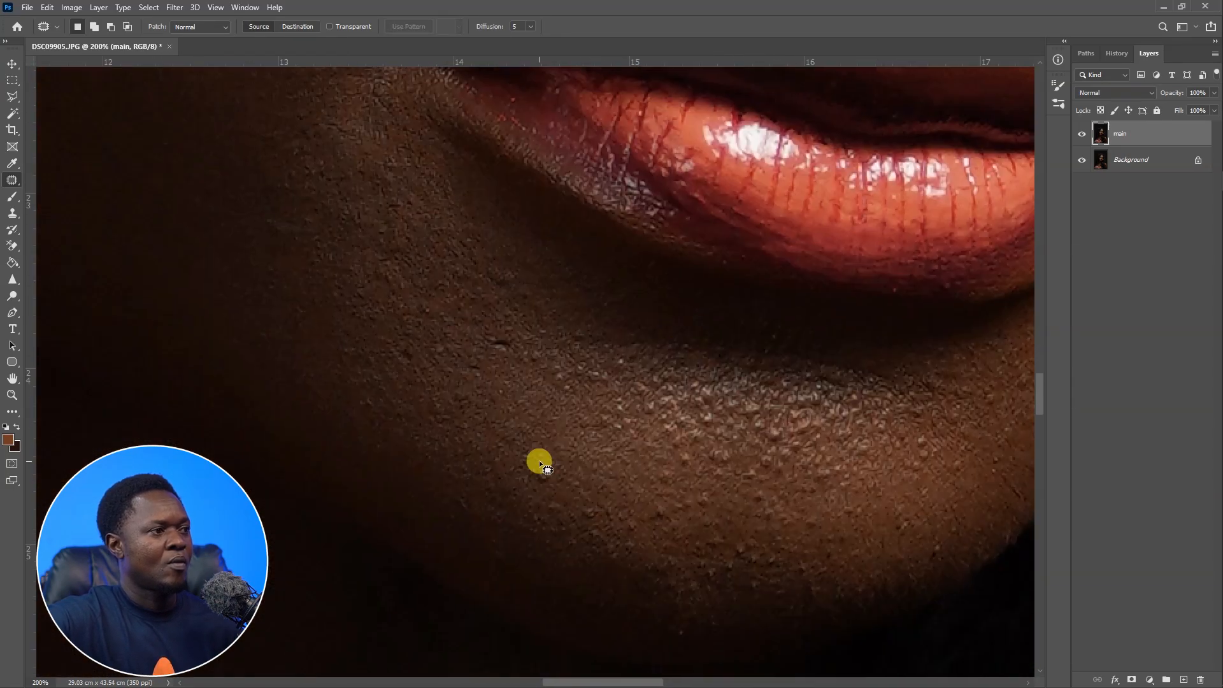
pyautogui.moveTo(581, 515)
pyautogui.mouseDown()
pyautogui.moveTo(625, 513)
pyautogui.moveTo(597, 493)
pyautogui.mouseUp()
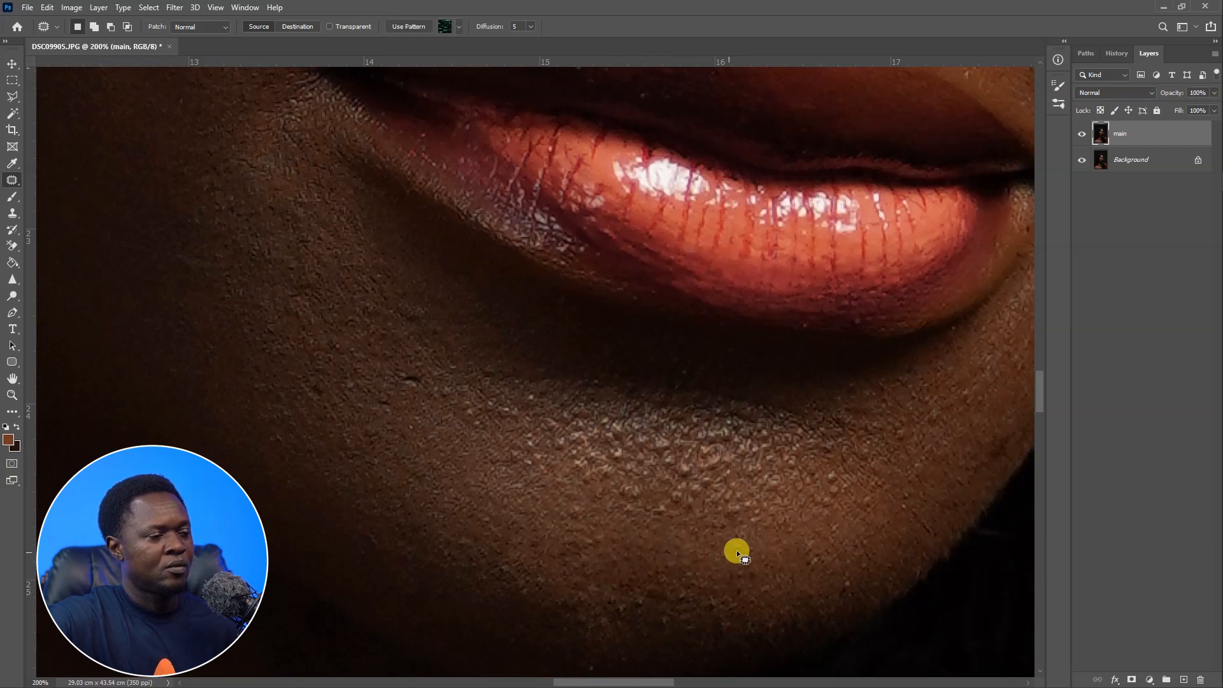
pyautogui.moveTo(771, 477); pyautogui.dragTo(766, 479)
pyautogui.moveTo(779, 485); pyautogui.dragTo(814, 485)
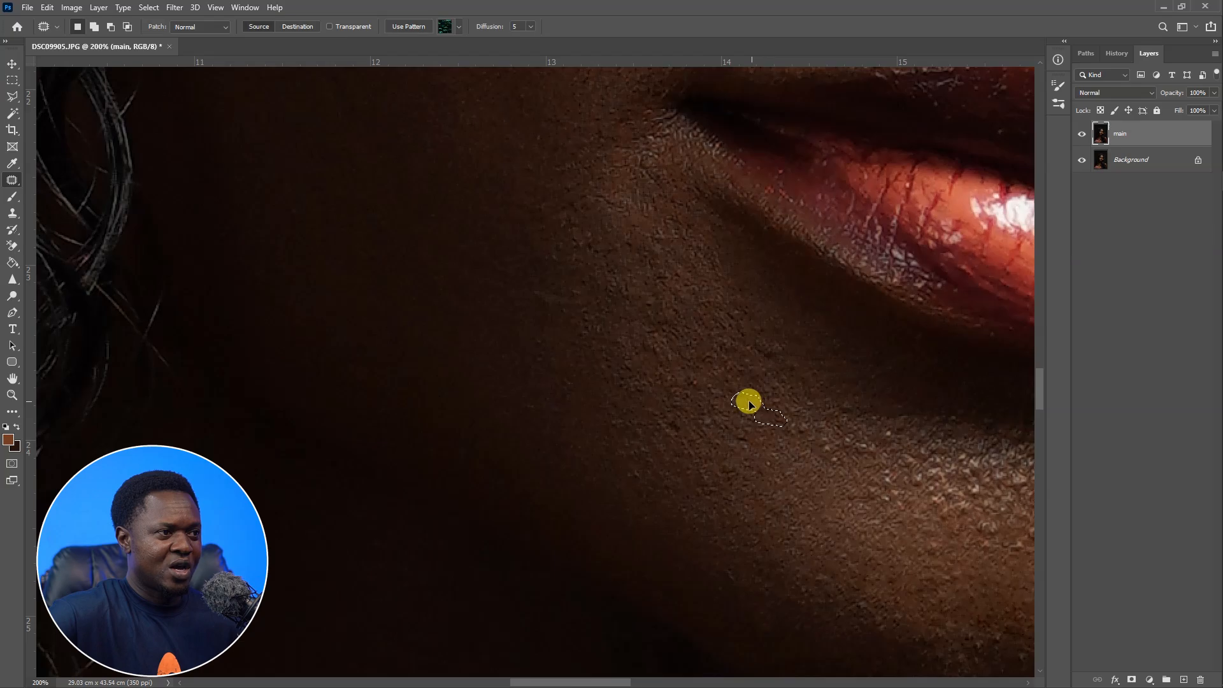
pyautogui.moveTo(741, 399); pyautogui.dragTo(742, 399)
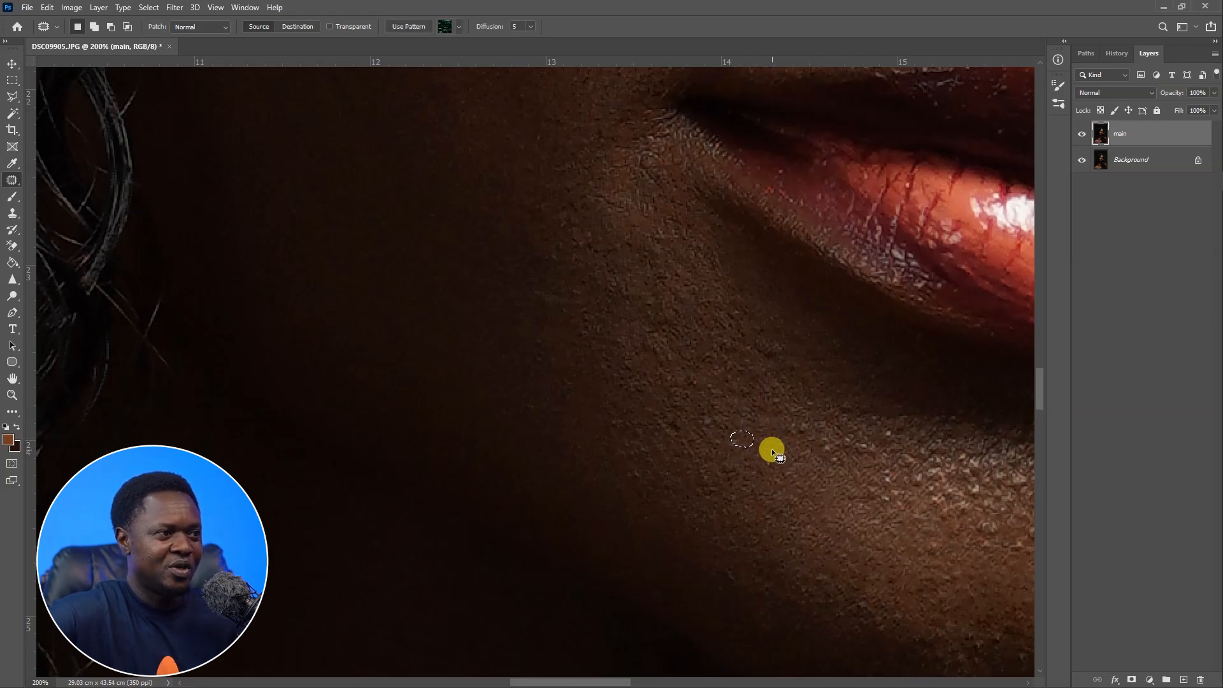
pyautogui.moveTo(688, 438); pyautogui.dragTo(685, 421)
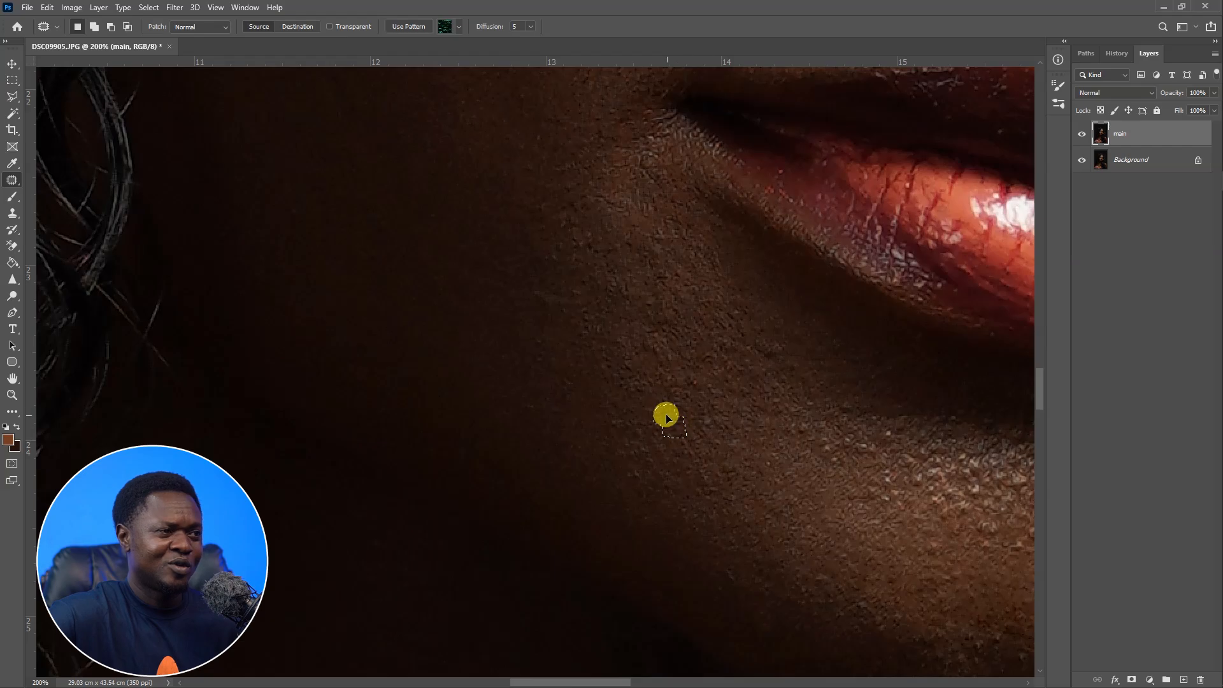
pyautogui.hotkey('ctrl', 'd')
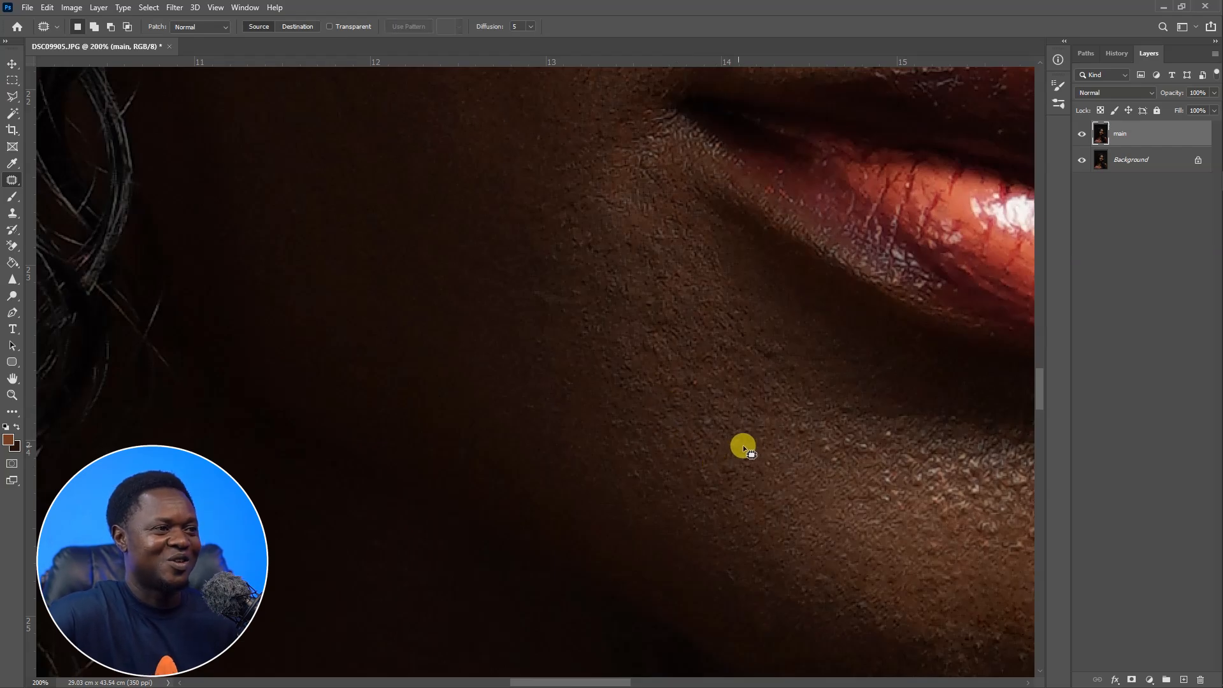
# Patch more spots across the chin, sampling clean skin next to each one.
pyautogui.moveTo(847, 485)
pyautogui.mouseDown()
pyautogui.moveTo(729, 459)
pyautogui.moveTo(714, 438)
pyautogui.mouseUp()
pyautogui.moveTo(866, 512)
pyautogui.mouseDown()
pyautogui.moveTo(671, 452)
pyautogui.moveTo(651, 428)
pyautogui.mouseUp()
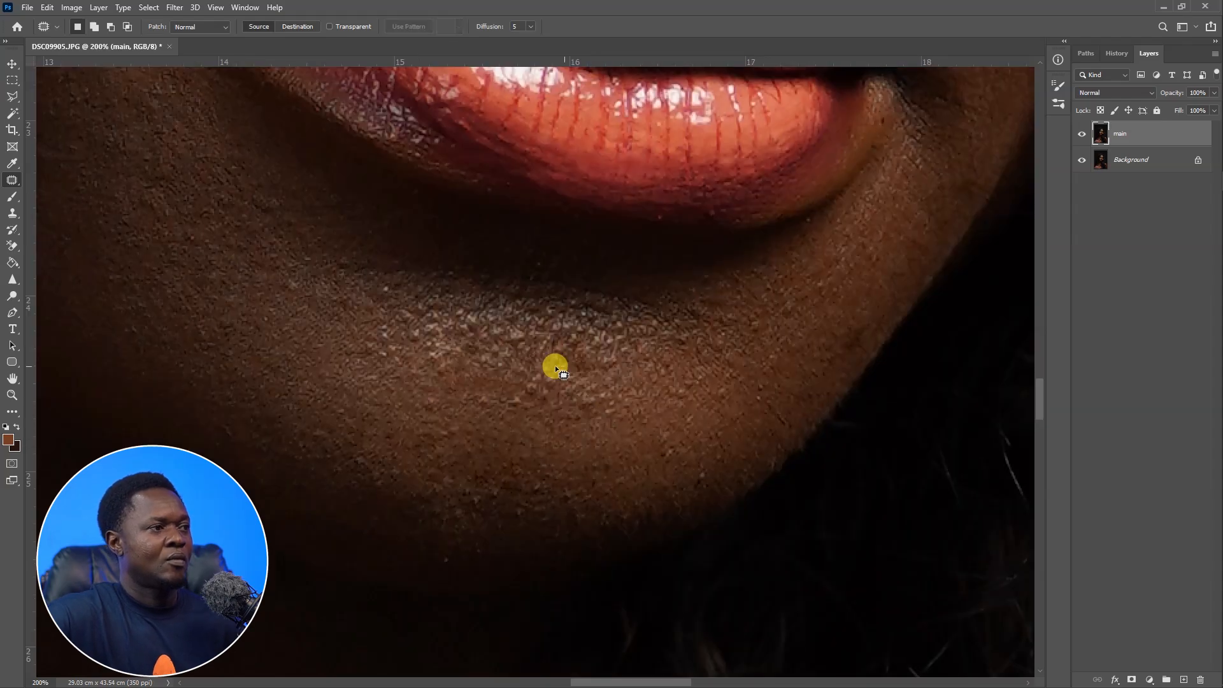
pyautogui.moveTo(554, 368); pyautogui.dragTo(566, 368)
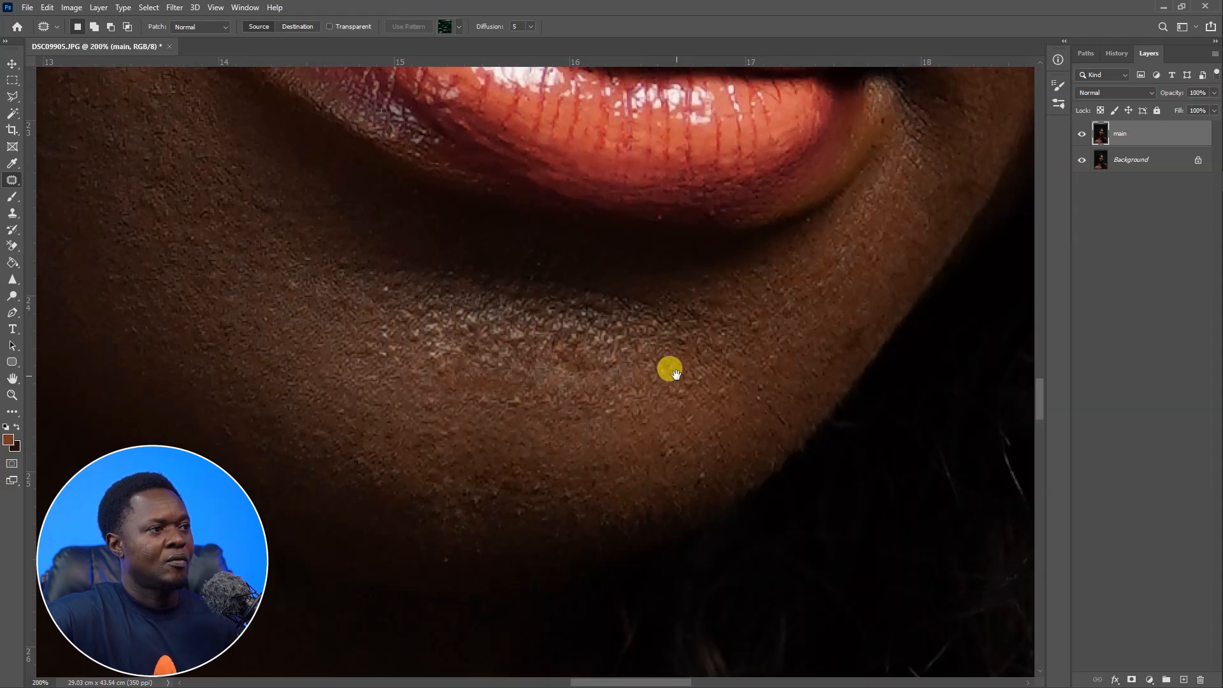
pyautogui.moveTo(675, 374); pyautogui.dragTo(815, 349)
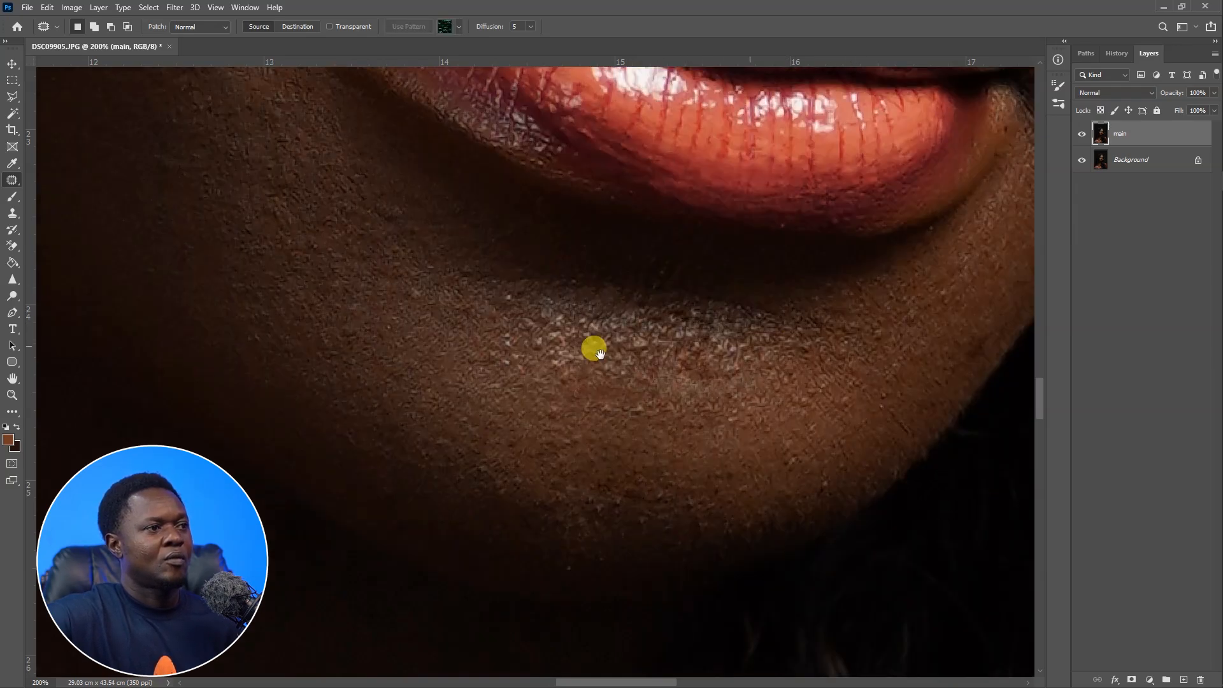
pyautogui.moveTo(610, 318)
pyautogui.mouseDown()
pyautogui.moveTo(567, 336)
pyautogui.moveTo(600, 313)
pyautogui.mouseUp()
pyautogui.moveTo(580, 323); pyautogui.dragTo(514, 310)
pyautogui.moveTo(641, 317); pyautogui.dragTo(647, 332)
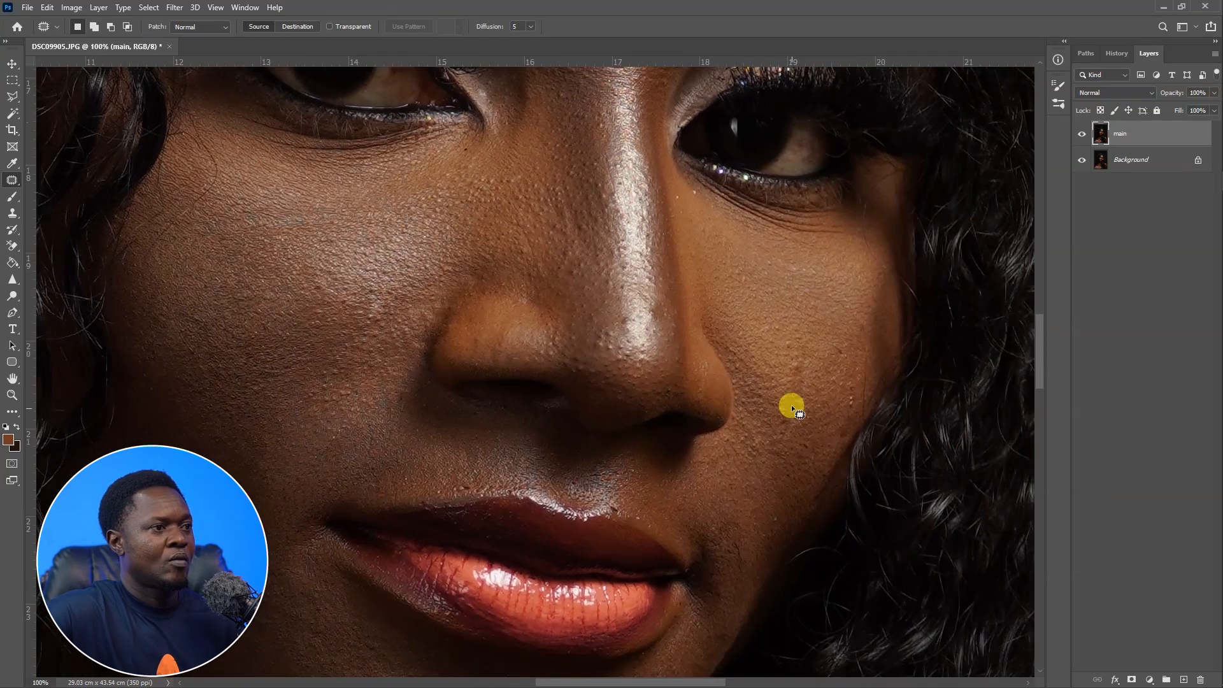
# Patch blemishes on the right cheek beside the nose.
pyautogui.moveTo(789, 403)
pyautogui.mouseDown()
pyautogui.moveTo(807, 350)
pyautogui.moveTo(794, 339)
pyautogui.mouseUp()
pyautogui.moveTo(846, 386); pyautogui.dragTo(854, 380)
pyautogui.moveTo(844, 393); pyautogui.dragTo(847, 348)
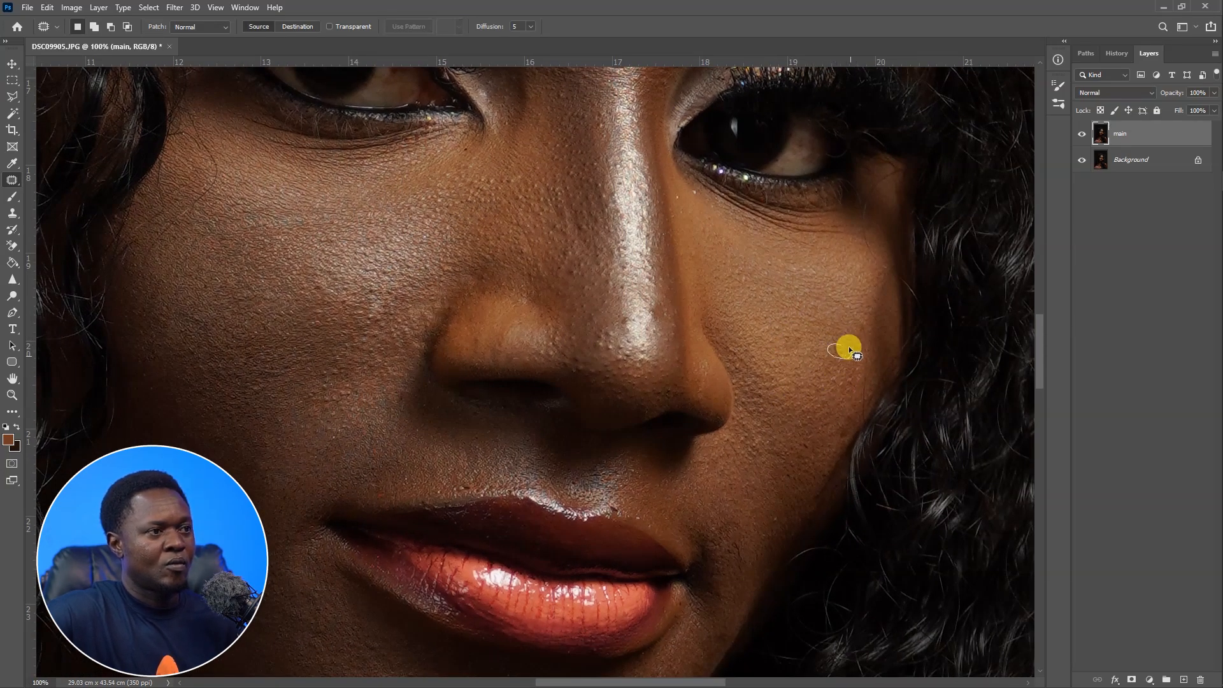
pyautogui.hotkey('ctrl', 'd')
# Zoom in and patch spots on the skin above the upper lip.
pyautogui.moveTo(616, 338)
pyautogui.mouseDown()
pyautogui.moveTo(696, 172)
pyautogui.moveTo(682, 108)
pyautogui.mouseUp()
pyautogui.moveTo(750, 460); pyautogui.dragTo(743, 464)
pyautogui.hotkey('ctrl', '+')
pyautogui.moveTo(648, 283); pyautogui.dragTo(663, 561)
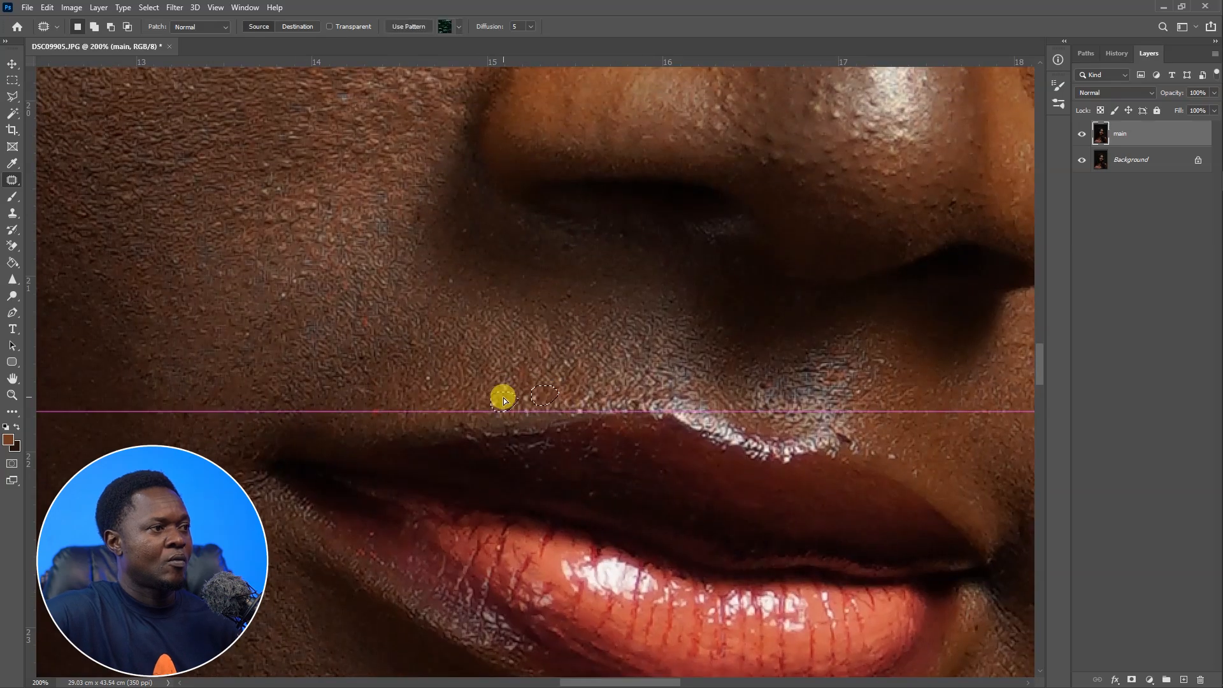
pyautogui.moveTo(469, 416); pyautogui.dragTo(475, 445)
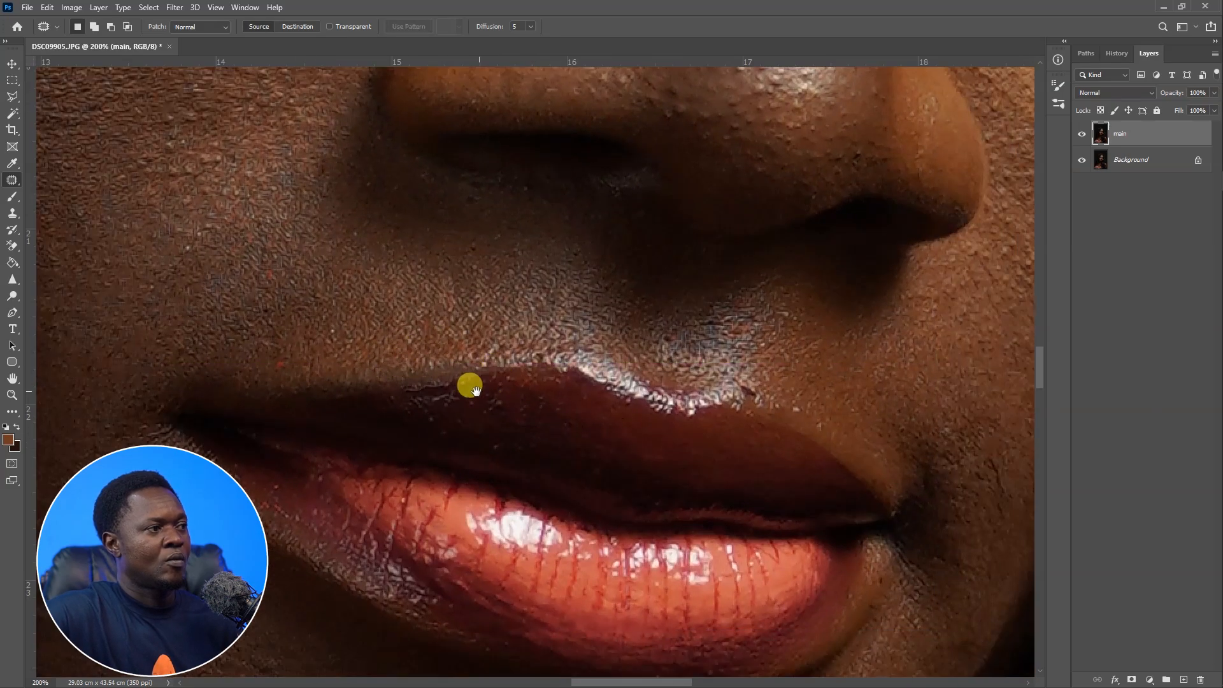
pyautogui.moveTo(470, 385)
pyautogui.mouseDown()
pyautogui.moveTo(492, 371)
pyautogui.moveTo(546, 405)
pyautogui.mouseUp()
pyautogui.moveTo(535, 324); pyautogui.dragTo(564, 341)
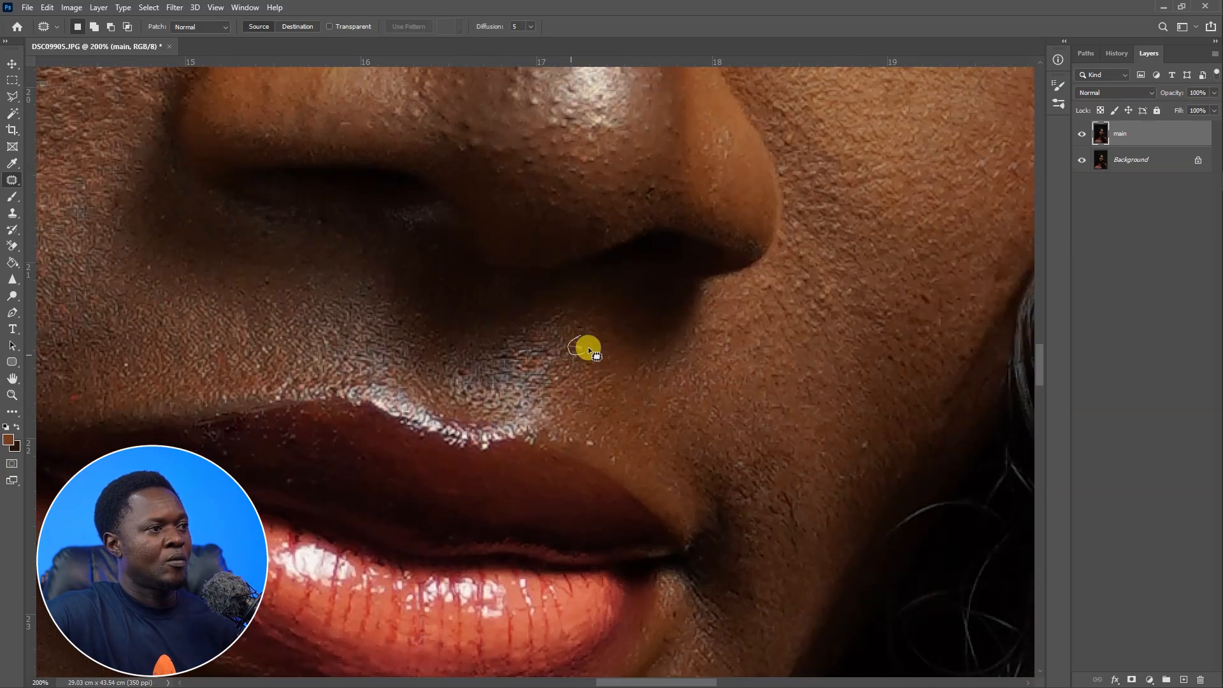
pyautogui.scroll(-5, 561, 395)
pyautogui.moveTo(612, 267); pyautogui.dragTo(554, 573)
pyautogui.moveTo(643, 220); pyautogui.dragTo(593, 568)
pyautogui.moveTo(438, 299); pyautogui.dragTo(549, 472)
pyautogui.hotkey('ctrl', 'd')
pyautogui.moveTo(532, 369); pyautogui.dragTo(540, 368)
pyautogui.hotkey('ctrl', 'd')
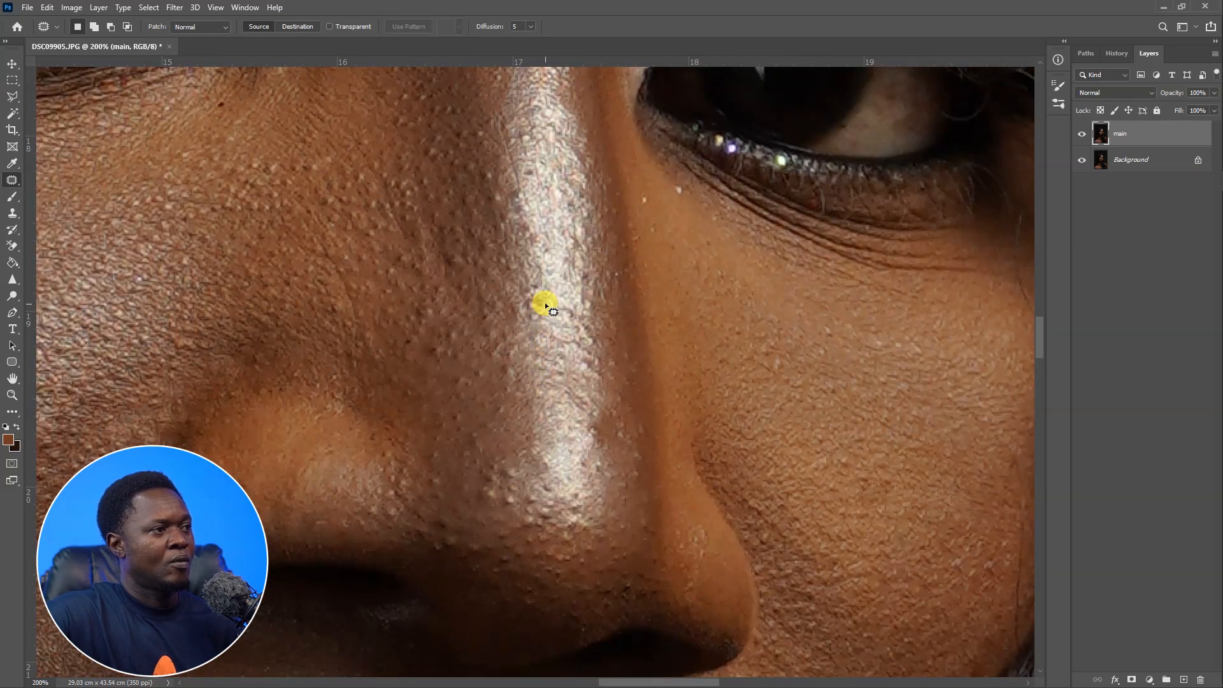
# Patch bumps along the bridge of the nose with nearby smooth skin.
pyautogui.moveTo(530, 277)
pyautogui.mouseDown()
pyautogui.moveTo(526, 289)
pyautogui.moveTo(569, 303)
pyautogui.mouseUp()
pyautogui.hotkey('ctrl', 'd')
pyautogui.moveTo(541, 306); pyautogui.dragTo(548, 436)
pyautogui.moveTo(535, 326); pyautogui.dragTo(540, 319)
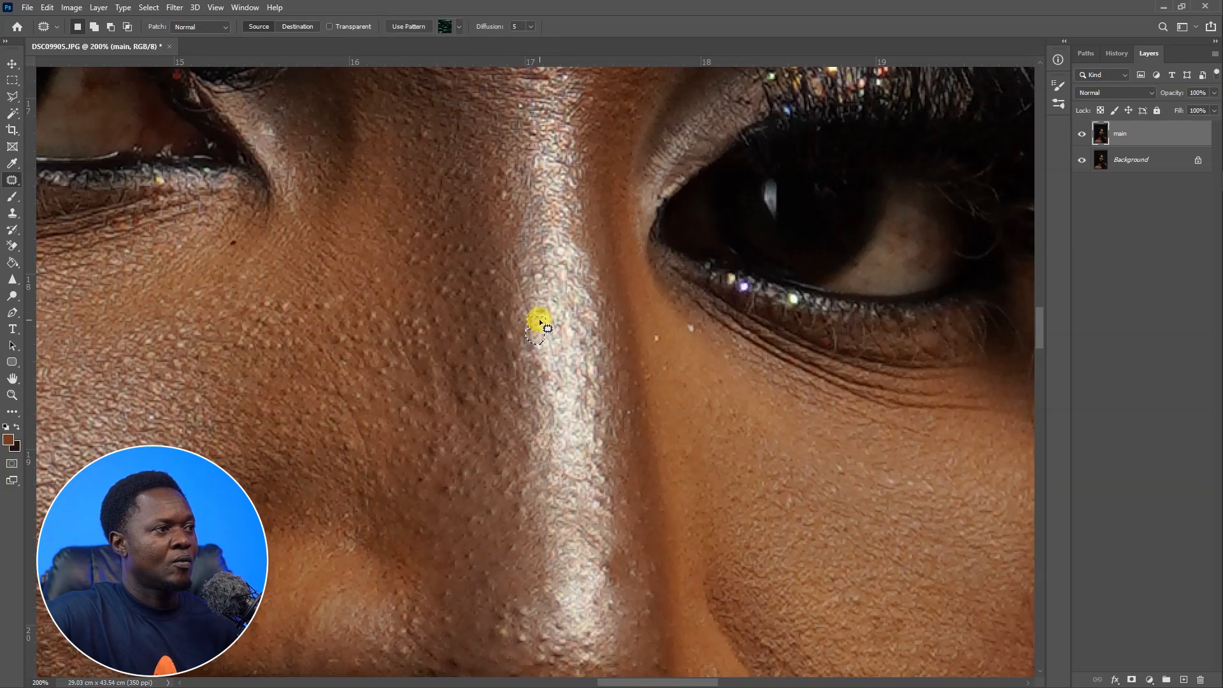
pyautogui.hotkey('ctrl', 'd')
pyautogui.moveTo(571, 441); pyautogui.dragTo(565, 332)
pyautogui.moveTo(526, 495); pyautogui.dragTo(514, 487)
pyautogui.moveTo(514, 489)
pyautogui.mouseDown()
pyautogui.moveTo(503, 497)
pyautogui.moveTo(510, 334)
pyautogui.mouseUp()
pyautogui.hotkey('ctrl', 'd')
pyautogui.moveTo(513, 343); pyautogui.dragTo(503, 353)
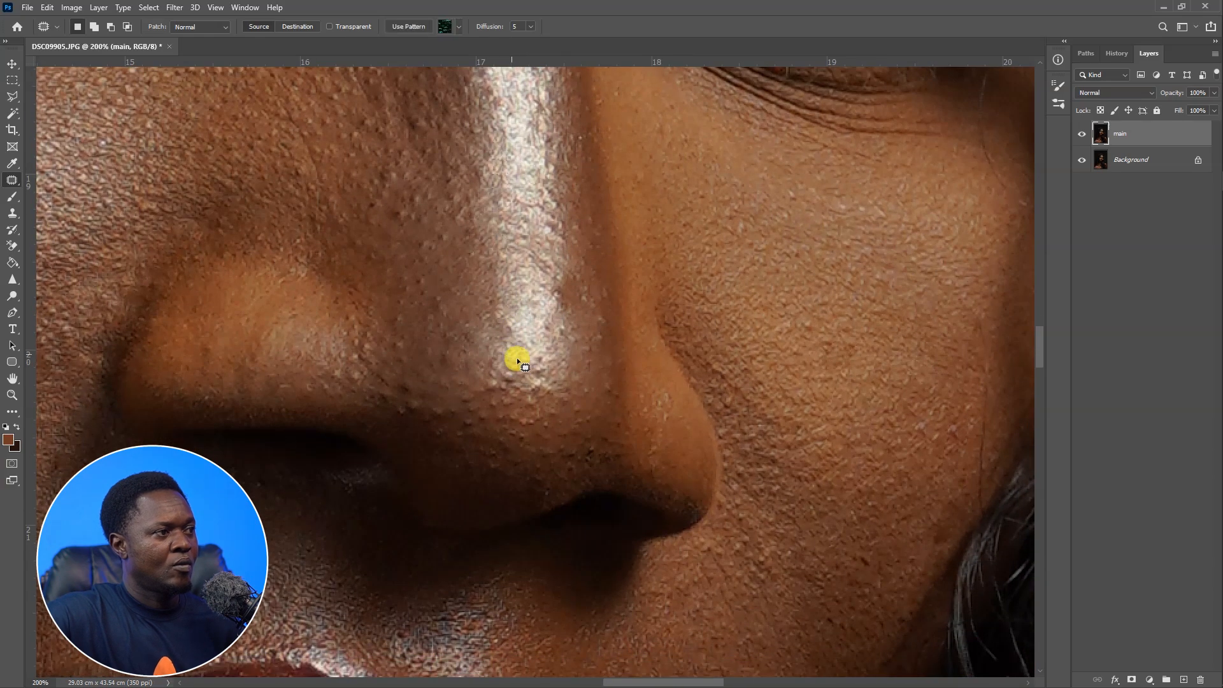
# Patch remaining bumps on the lower nose bridge toward the nose tip.
pyautogui.moveTo(590, 382); pyautogui.dragTo(572, 443)
pyautogui.moveTo(542, 349); pyautogui.dragTo(539, 356)
pyautogui.moveTo(539, 355)
pyautogui.mouseDown()
pyautogui.moveTo(543, 320)
pyautogui.moveTo(562, 460)
pyautogui.moveTo(571, 439)
pyautogui.mouseUp()
pyautogui.hotkey('ctrl', 'd')
pyautogui.moveTo(574, 433); pyautogui.dragTo(578, 450)
pyautogui.moveTo(576, 404); pyautogui.dragTo(571, 401)
pyautogui.moveTo(571, 402); pyautogui.dragTo(580, 448)
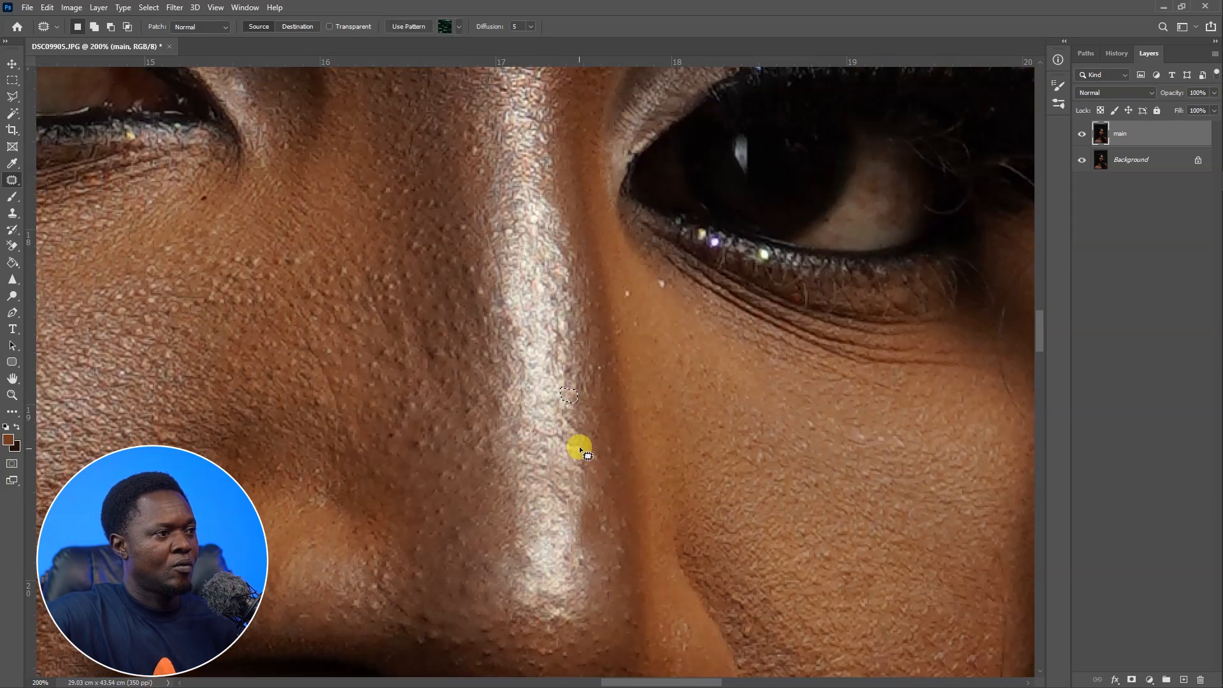
# Patch a few more bumps along the middle of the nose bridge using nearby smooth skin.
pyautogui.hotkey('ctrl', 'd')
pyautogui.moveTo(572, 360); pyautogui.dragTo(570, 450)
pyautogui.moveTo(572, 448); pyautogui.dragTo(520, 105)
pyautogui.hotkey('ctrl', 'd')
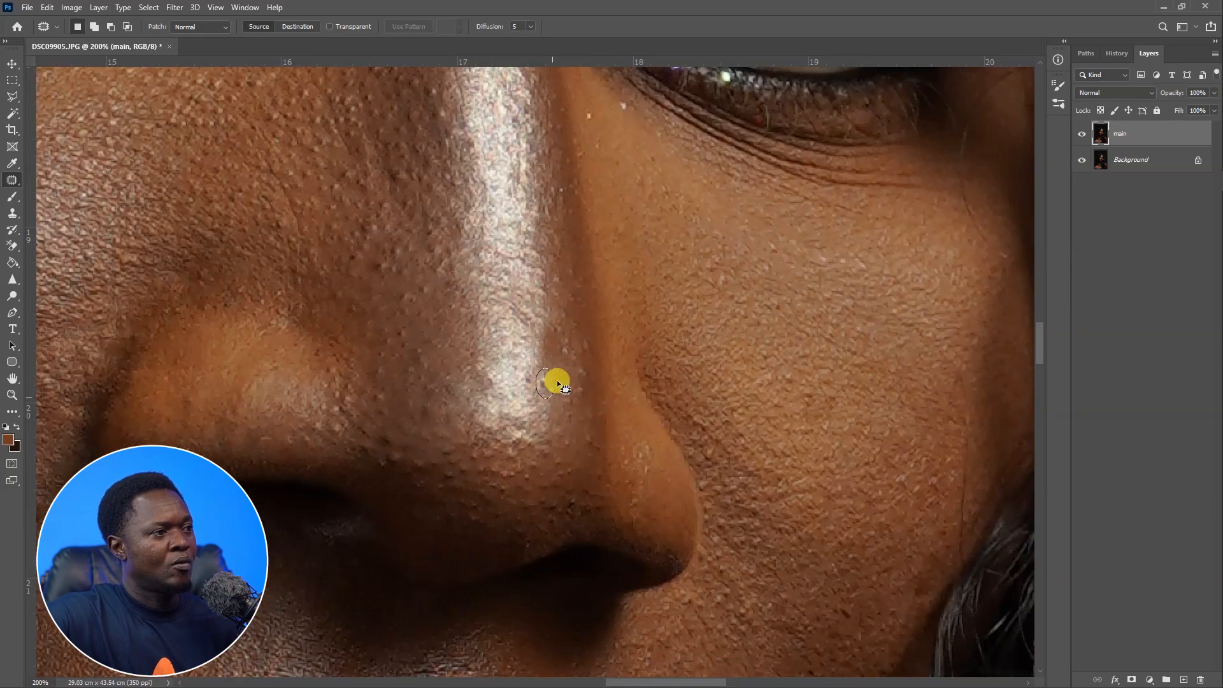
pyautogui.moveTo(536, 372); pyautogui.dragTo(528, 366)
pyautogui.moveTo(528, 366); pyautogui.dragTo(519, 309)
pyautogui.moveTo(520, 280)
pyautogui.mouseDown()
pyautogui.moveTo(547, 471)
pyautogui.moveTo(516, 270)
pyautogui.mouseUp()
pyautogui.hotkey('ctrl', 'd')
# Patch a blemish on the forehead just above the inner end of the left eyebrow.
pyautogui.hotkey('ctrl', '-')
pyautogui.hotkey('ctrl', '-')
pyautogui.moveTo(519, 203); pyautogui.dragTo(584, 521)
pyautogui.hotkey('ctrl', '+')
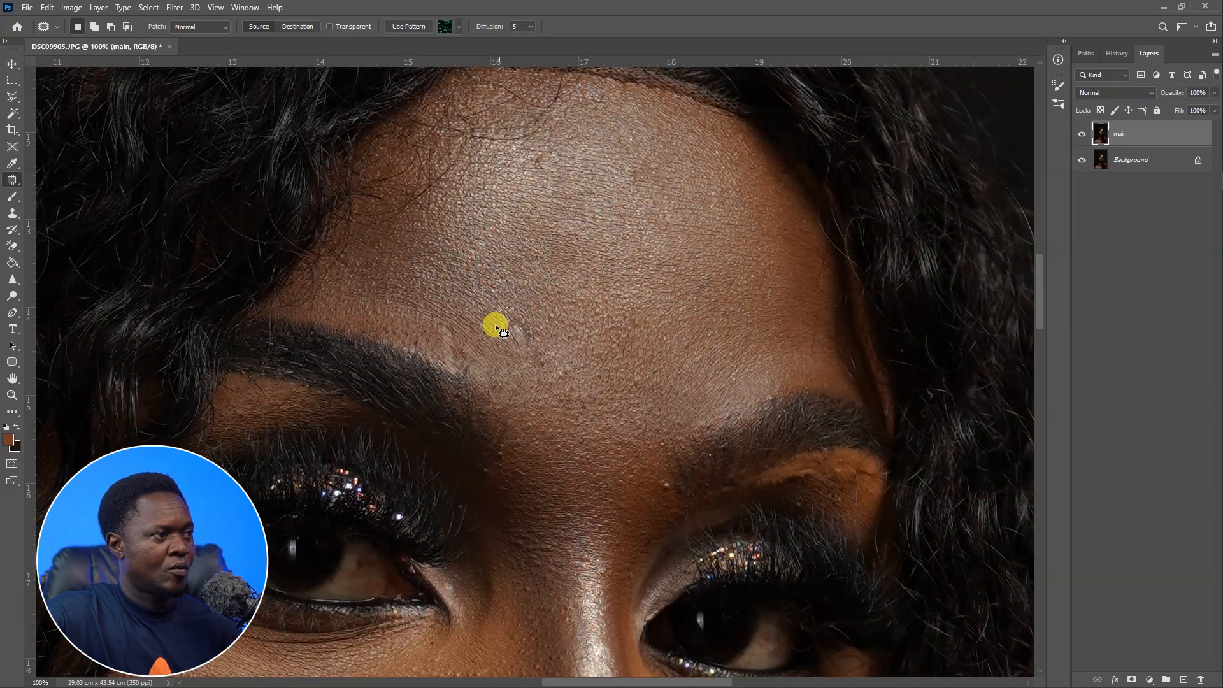
pyautogui.moveTo(439, 318)
pyautogui.mouseDown()
pyautogui.moveTo(455, 385)
pyautogui.moveTo(479, 368)
pyautogui.mouseUp()
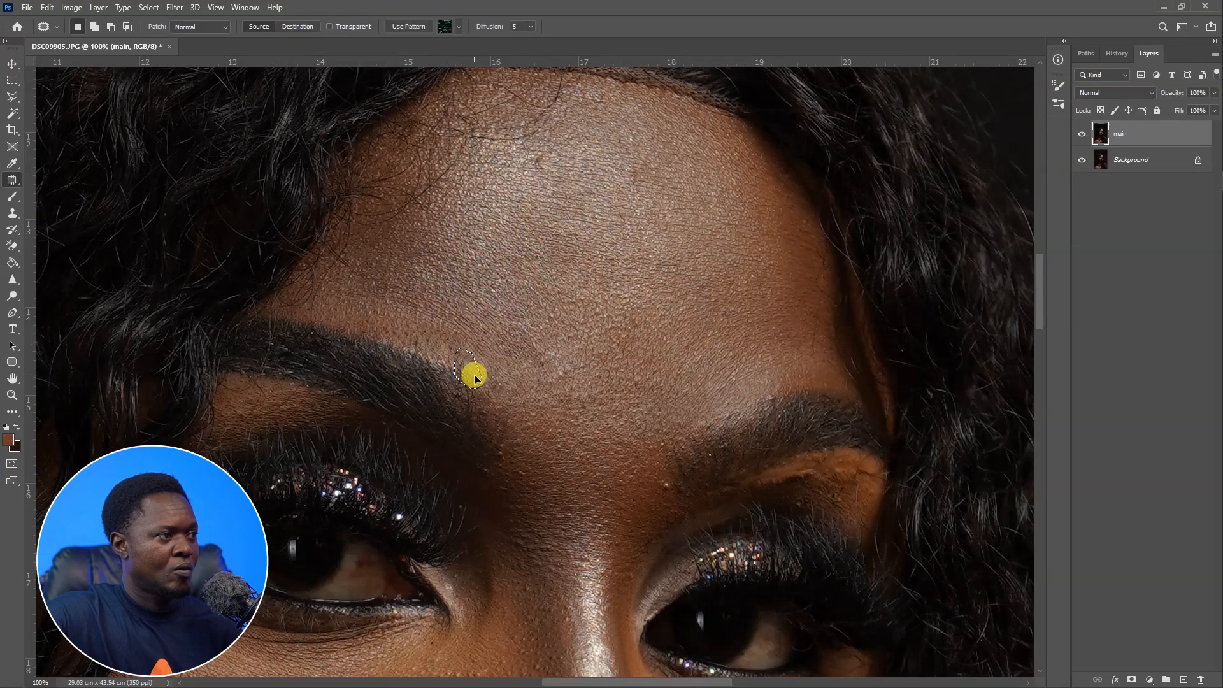
pyautogui.hotkey('ctrl', 'd')
# Patch a spot on the skin between the eyebrows with clean forehead skin.
pyautogui.moveTo(586, 361); pyautogui.dragTo(552, 294)
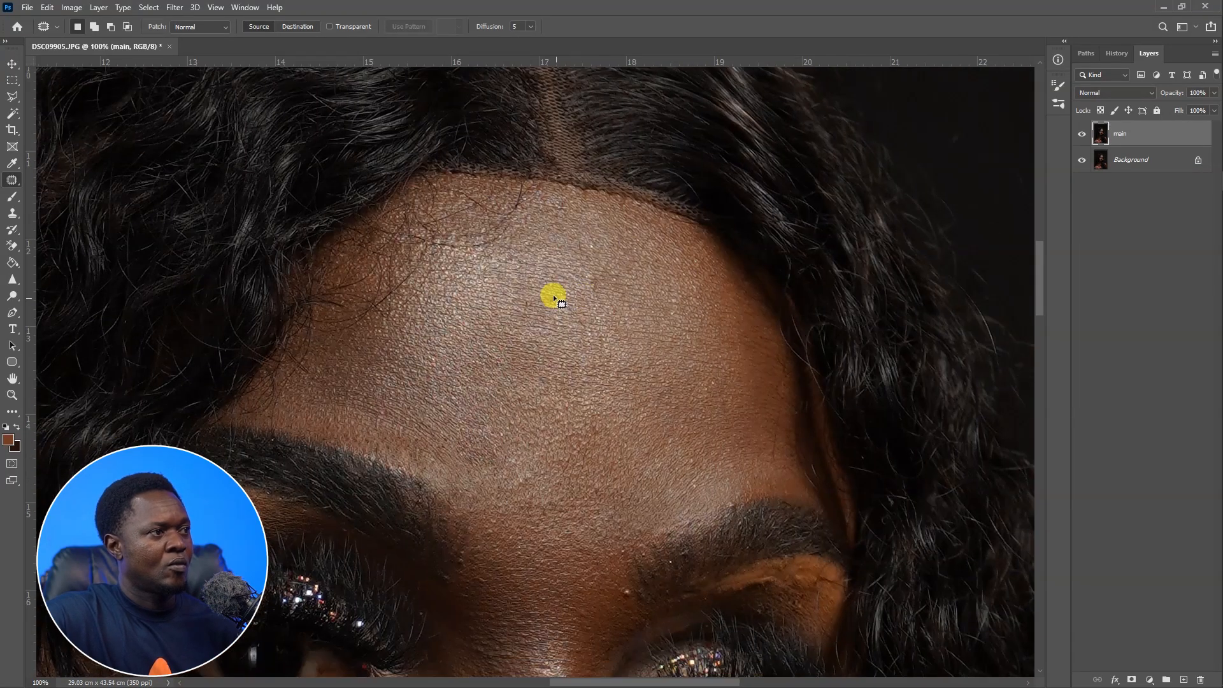
pyautogui.moveTo(666, 502); pyautogui.dragTo(639, 375)
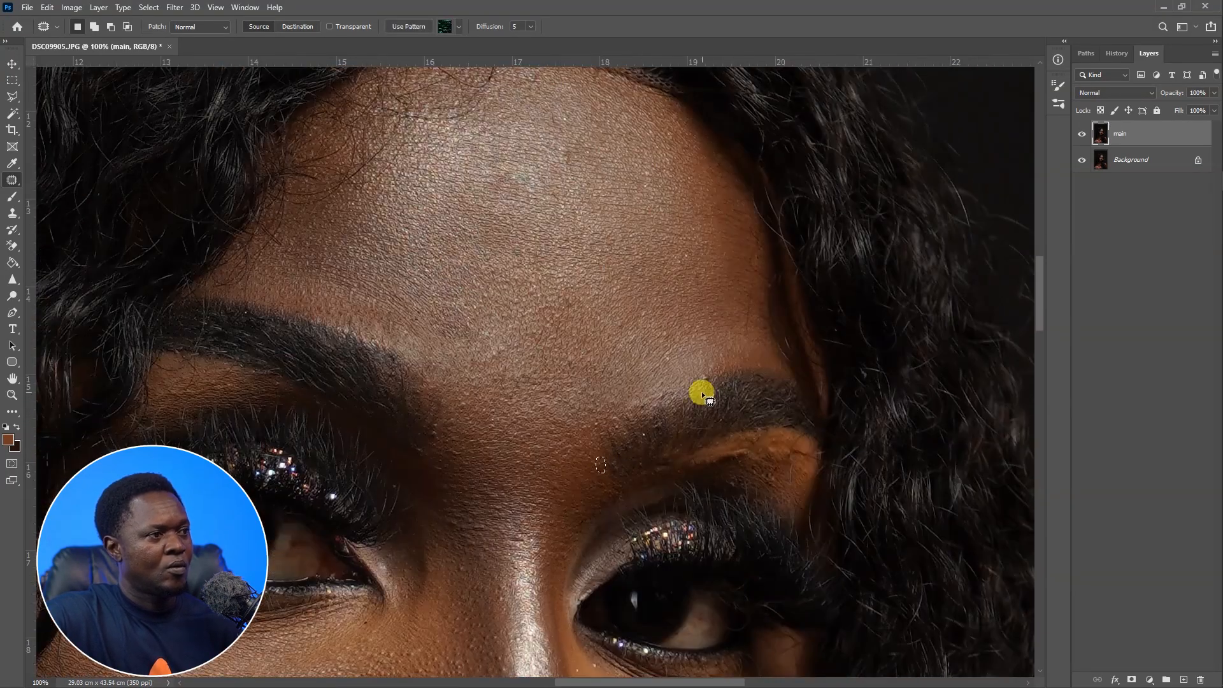
pyautogui.hotkey('ctrl', 'd')
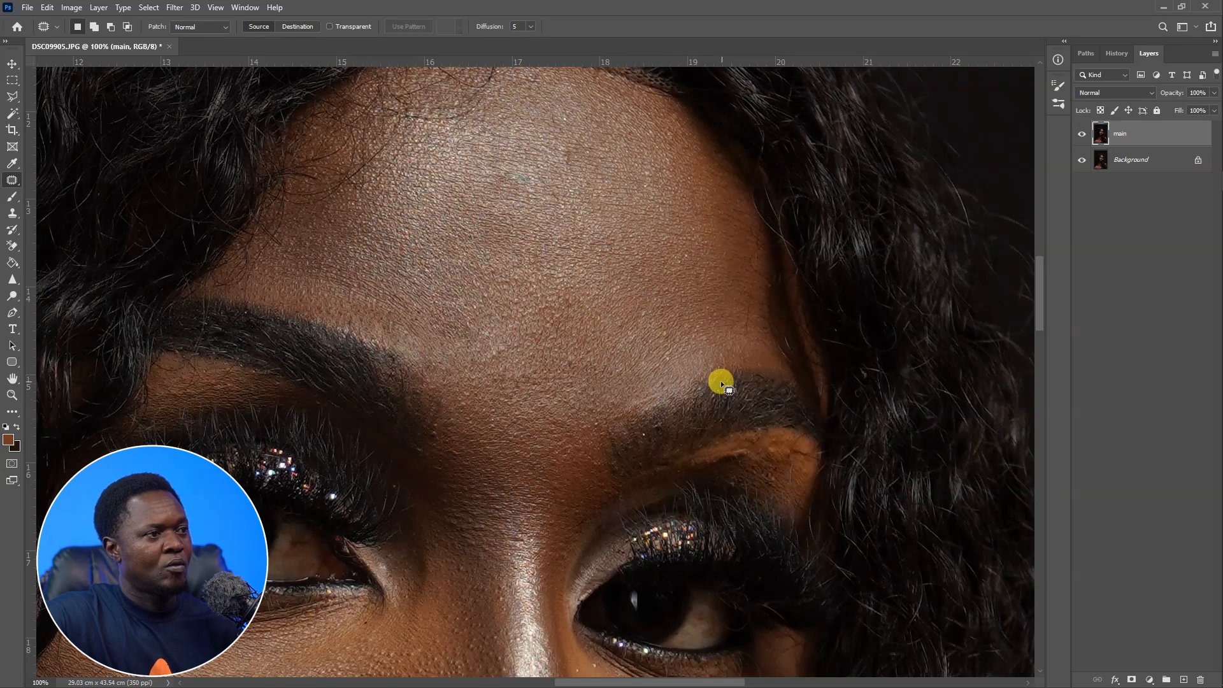
pyautogui.moveTo(701, 527); pyautogui.dragTo(587, 379)
# Zoom in and patch the many small spots on the brow bone above the right eye.
pyautogui.hotkey('ctrl', '+')
pyautogui.moveTo(667, 215); pyautogui.dragTo(641, 246)
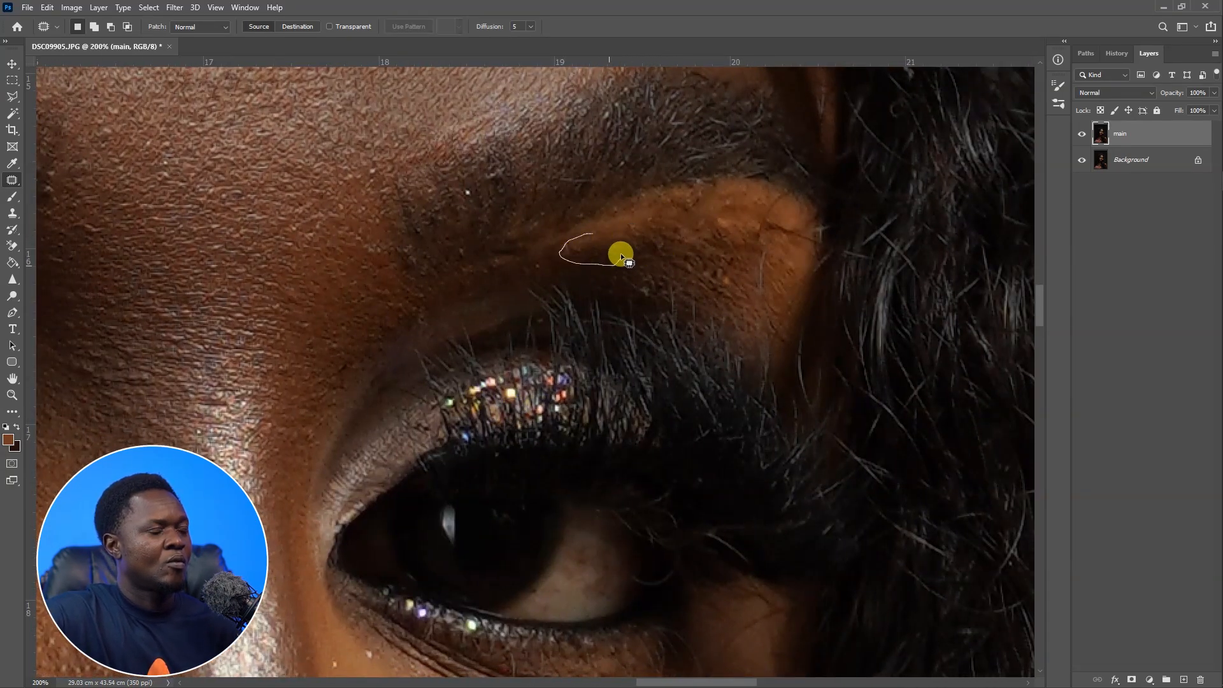
pyautogui.moveTo(727, 269); pyautogui.dragTo(709, 285)
pyautogui.moveTo(759, 249); pyautogui.dragTo(762, 280)
pyautogui.moveTo(762, 268); pyautogui.dragTo(788, 275)
pyautogui.moveTo(780, 216); pyautogui.dragTo(751, 224)
pyautogui.moveTo(796, 237); pyautogui.dragTo(787, 265)
pyautogui.moveTo(707, 211)
pyautogui.mouseDown()
pyautogui.moveTo(690, 217)
pyautogui.moveTo(701, 221)
pyautogui.mouseUp()
pyautogui.moveTo(699, 218); pyautogui.dragTo(754, 211)
pyautogui.moveTo(764, 208); pyautogui.dragTo(753, 200)
pyautogui.moveTo(750, 204)
pyautogui.mouseDown()
pyautogui.moveTo(734, 221)
pyautogui.moveTo(769, 210)
pyautogui.moveTo(763, 169)
pyautogui.mouseUp()
pyautogui.moveTo(670, 160)
pyautogui.mouseDown()
pyautogui.moveTo(666, 148)
pyautogui.moveTo(683, 170)
pyautogui.mouseUp()
pyautogui.moveTo(687, 173)
pyautogui.mouseDown()
pyautogui.moveTo(645, 164)
pyautogui.moveTo(661, 223)
pyautogui.moveTo(673, 196)
pyautogui.mouseUp()
pyautogui.moveTo(664, 209); pyautogui.dragTo(625, 188)
pyautogui.moveTo(711, 216); pyautogui.dragTo(666, 278)
pyautogui.hotkey('ctrl', 'd')
# Merge all visible layers into a new stamped layer on top of the stack.
pyautogui.hotkey('ctrl', '-')
pyautogui.hotkey('ctrl', '-')
pyautogui.hotkey('ctrl', '-')
pyautogui.moveTo(624, 443); pyautogui.dragTo(789, 356)
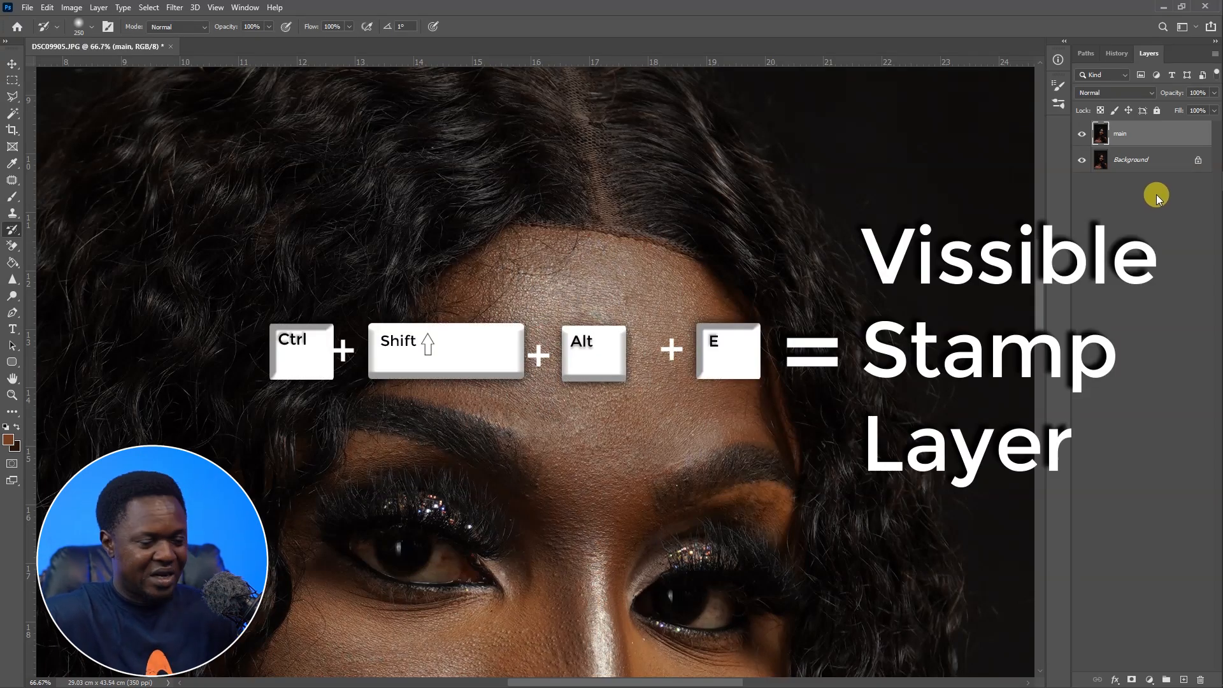
pyautogui.hotkey('ctrl', 'shift', 'alt', 'e')
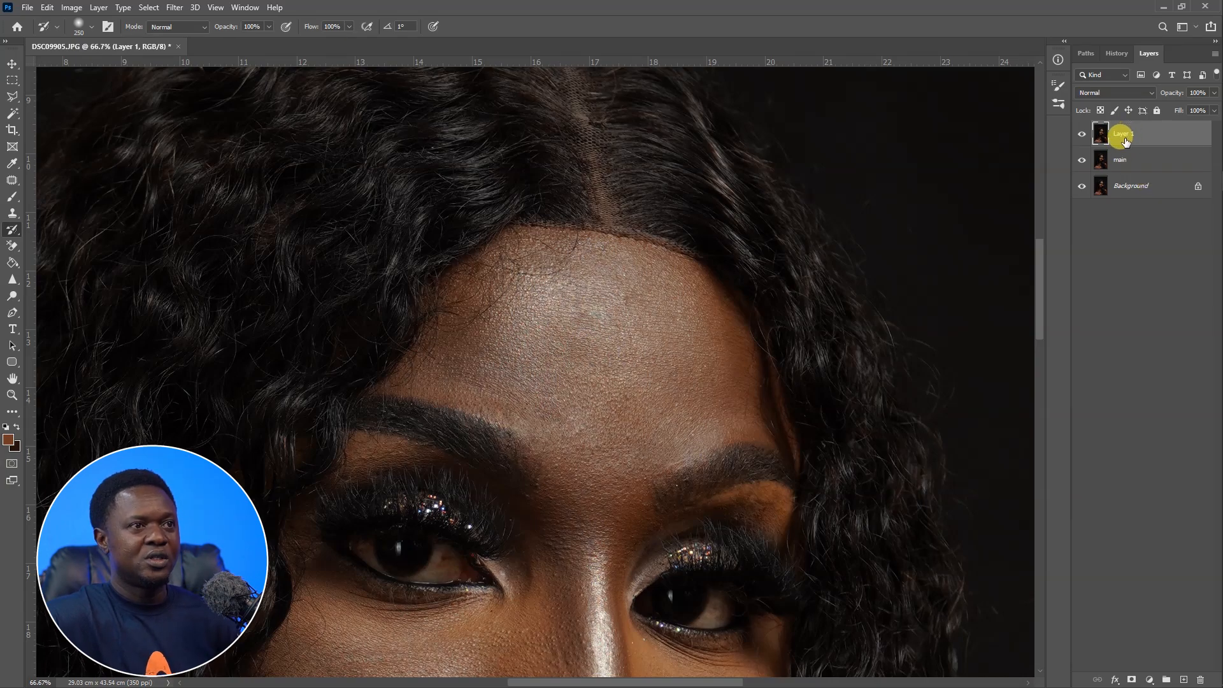
# Open the SkinFiner filter from the Photo-Toolbox filters on the stamped layer.
pyautogui.hotkey('ctrl', '-')
pyautogui.hotkey('ctrl', '-')
pyautogui.hotkey('ctrl', '-')
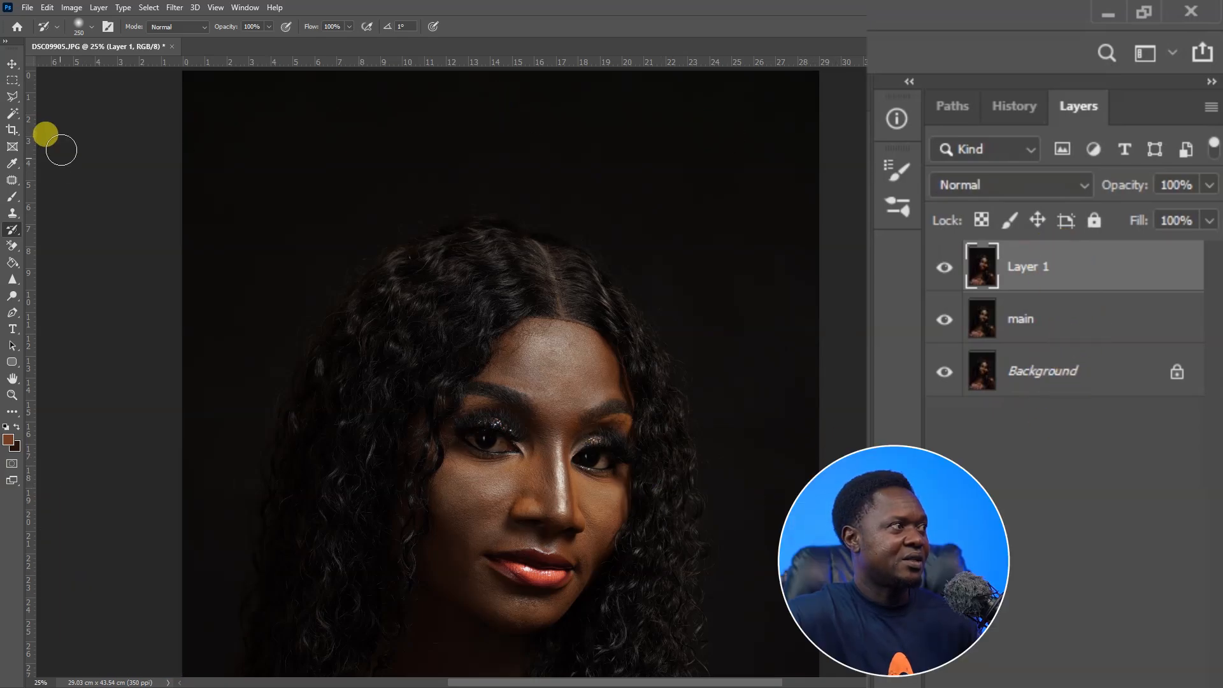
pyautogui.click(174, 8)
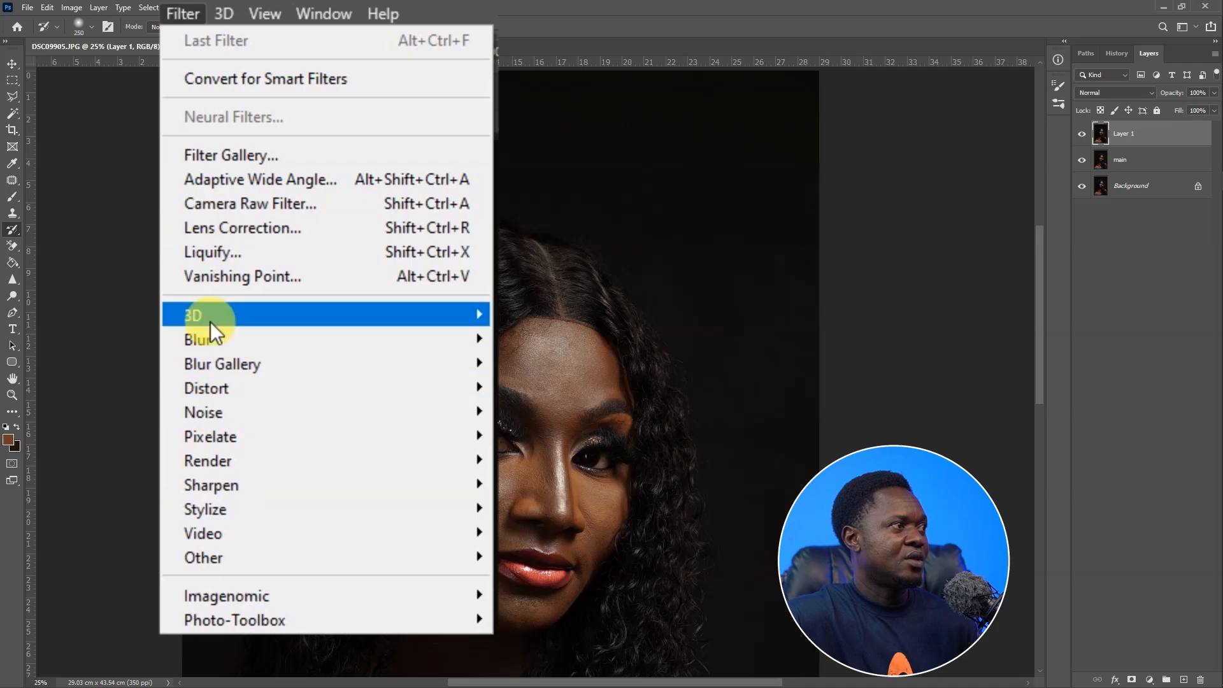
pyautogui.moveTo(253, 625)
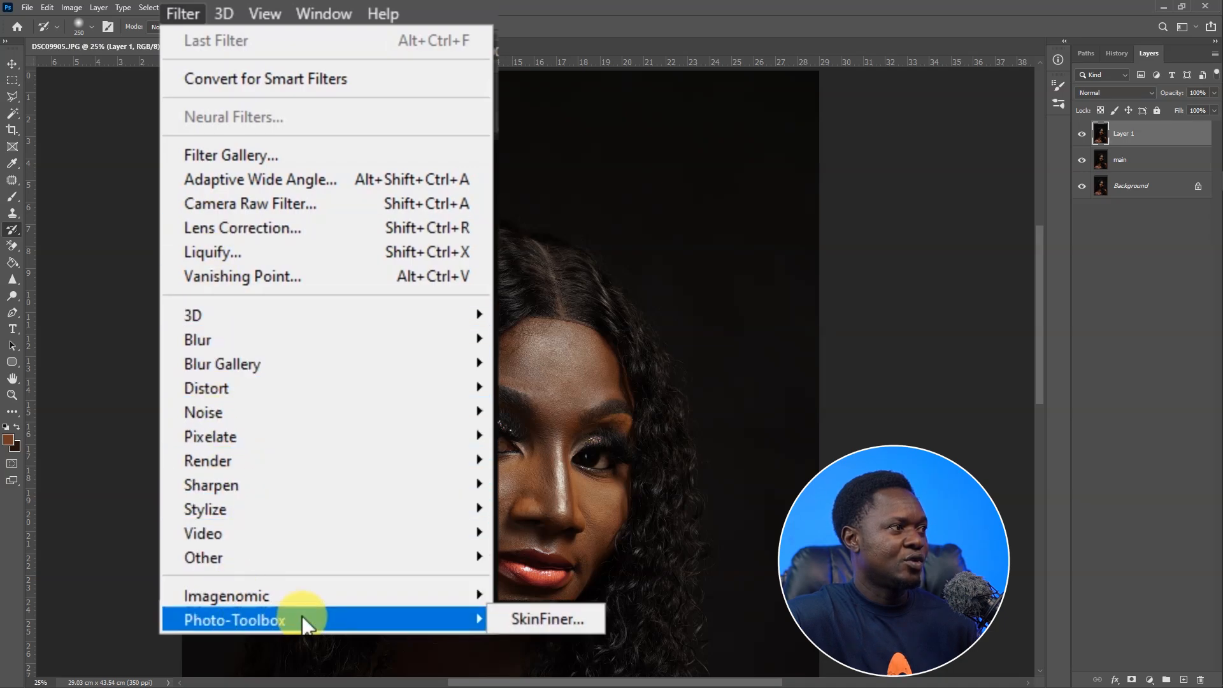
pyautogui.click(551, 619)
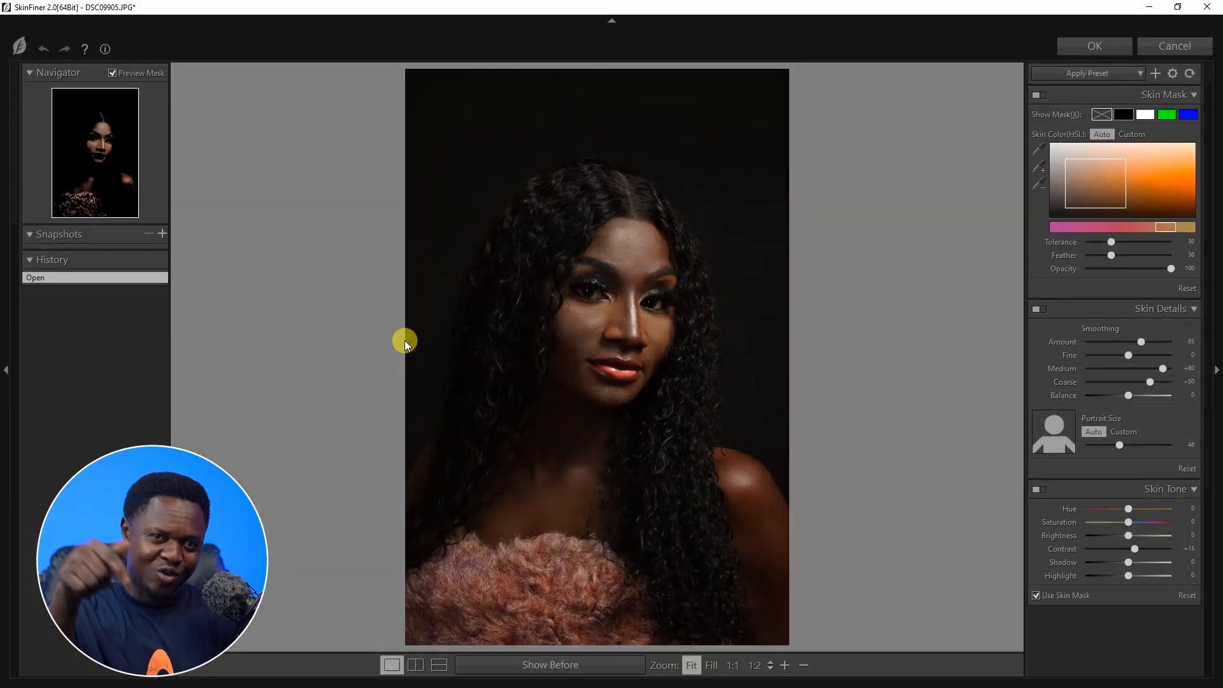
# Zoom into the face in the SkinFiner preview and compare before and after side by side.
pyautogui.scroll(1, 404, 340)
pyautogui.moveTo(404, 340); pyautogui.dragTo(682, 468)
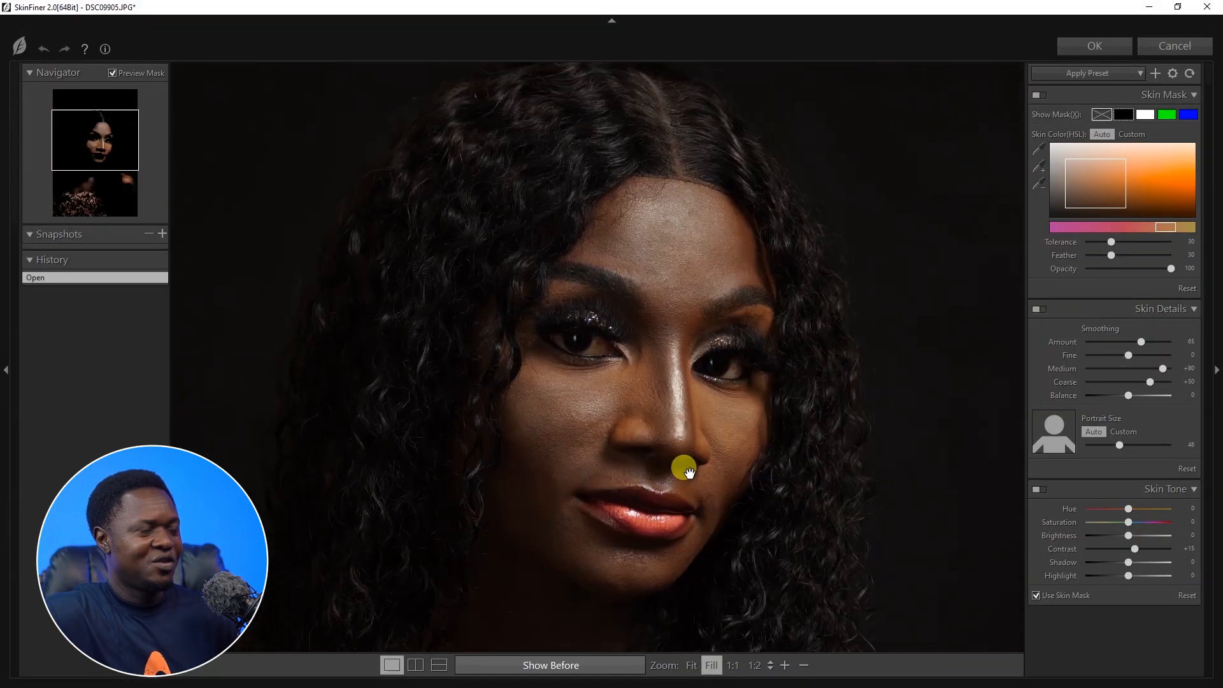
pyautogui.scroll(1, 682, 465)
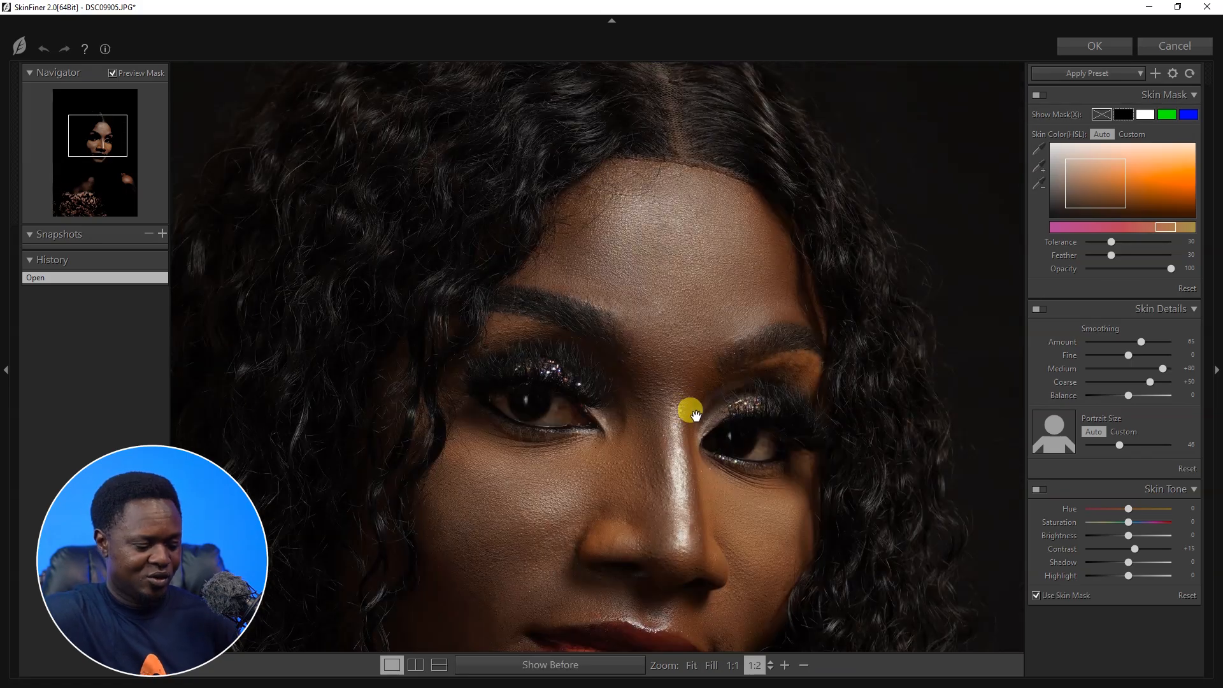
pyautogui.scroll(1, 689, 408)
pyautogui.moveTo(657, 332); pyautogui.dragTo(632, 423)
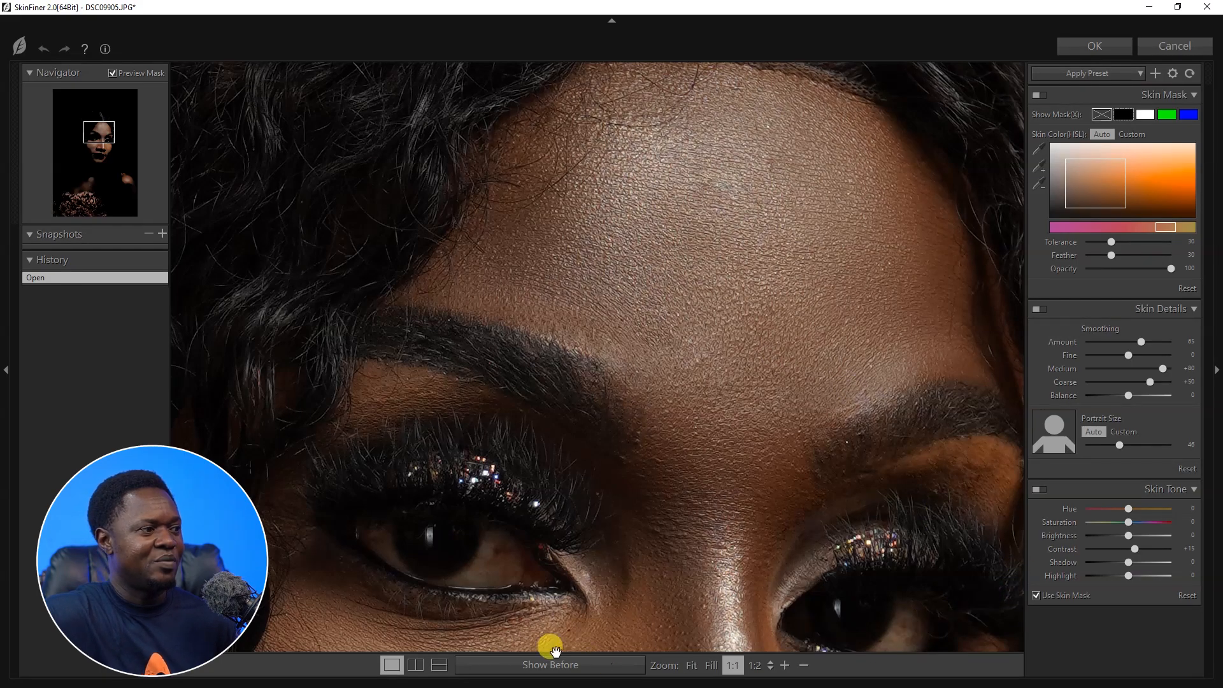
pyautogui.click(415, 664)
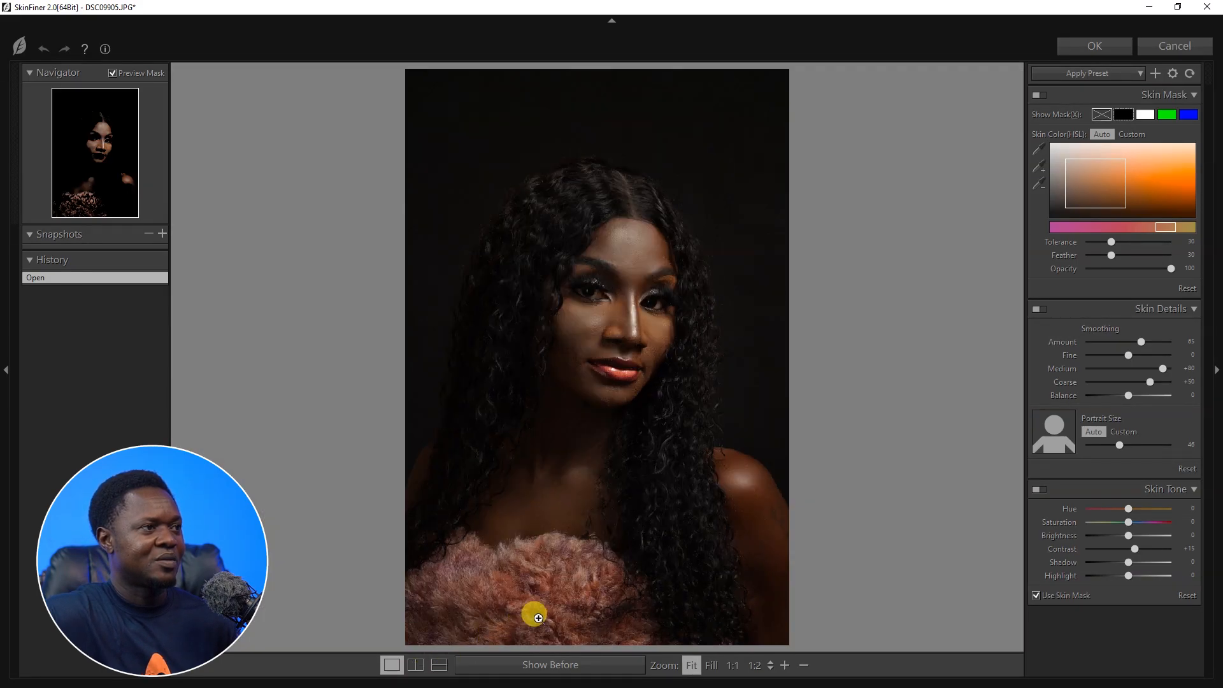
pyautogui.scroll(4, 754, 589)
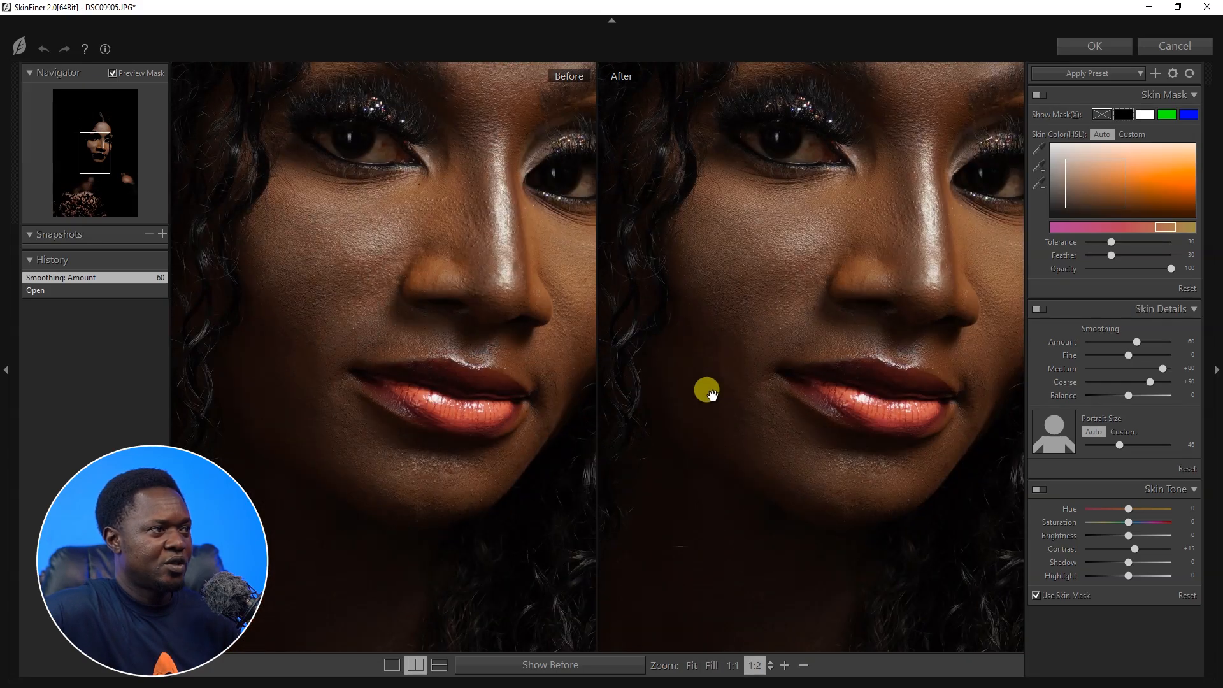
pyautogui.moveTo(707, 390); pyautogui.dragTo(669, 507)
pyautogui.moveTo(798, 443); pyautogui.dragTo(782, 389)
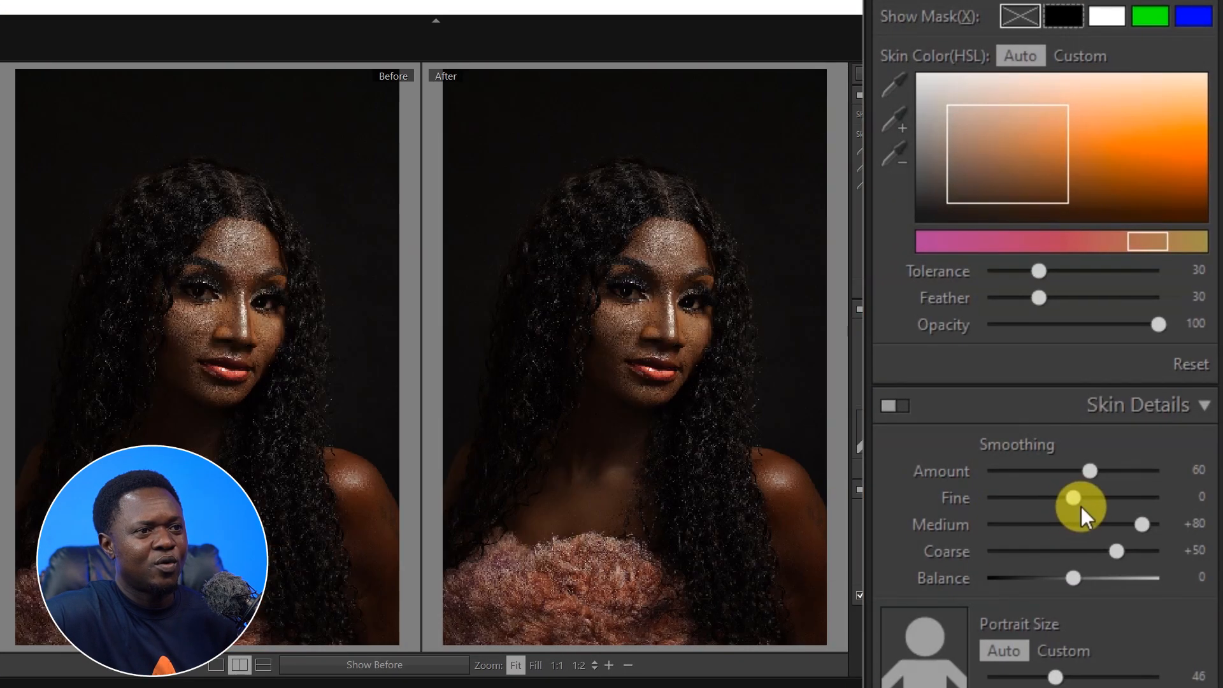
# Set the smoothing Fine value to +68 and lower the smoothing Amount to 30.
pyautogui.moveTo(1075, 501); pyautogui.dragTo(1118, 501)
pyautogui.click(769, 401)
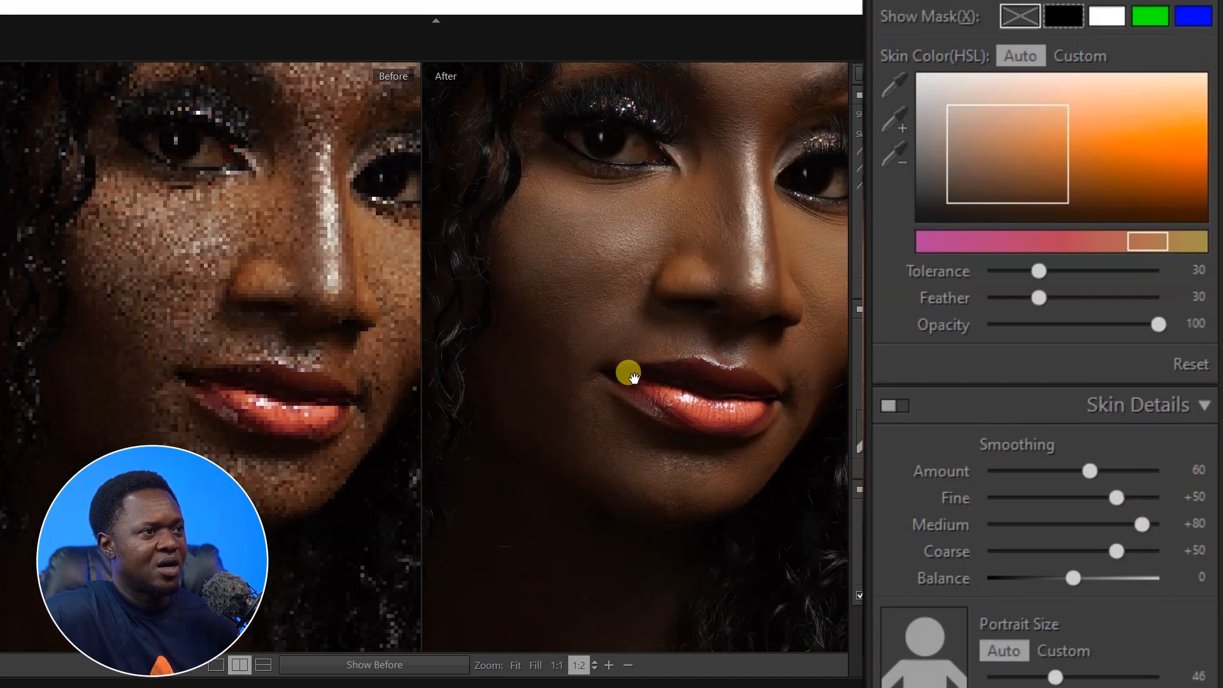
pyautogui.moveTo(633, 377); pyautogui.dragTo(615, 482)
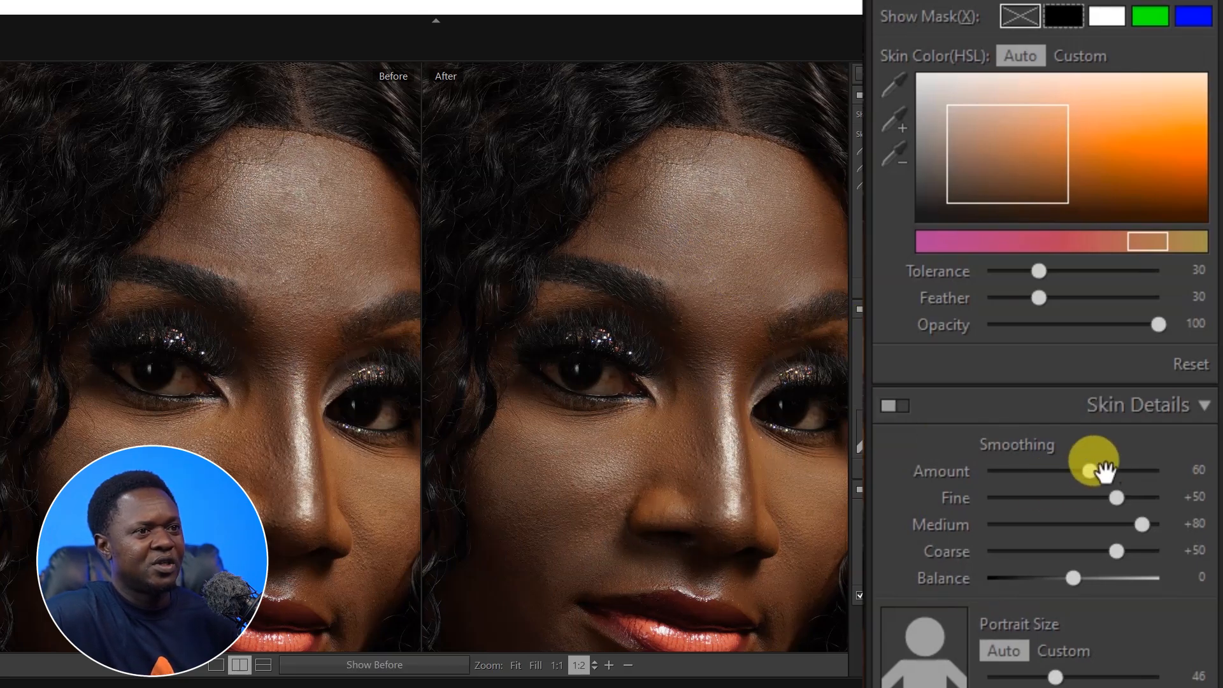
pyautogui.moveTo(1090, 470); pyautogui.dragTo(1071, 474)
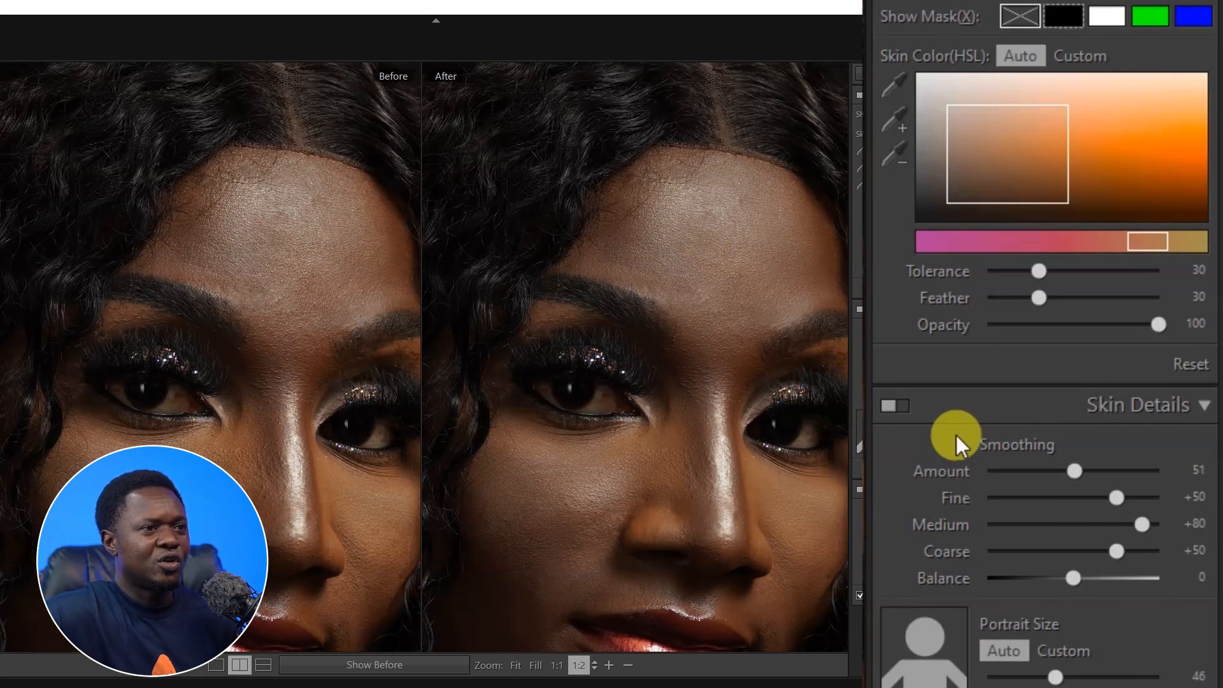
pyautogui.moveTo(1076, 473); pyautogui.dragTo(1067, 472)
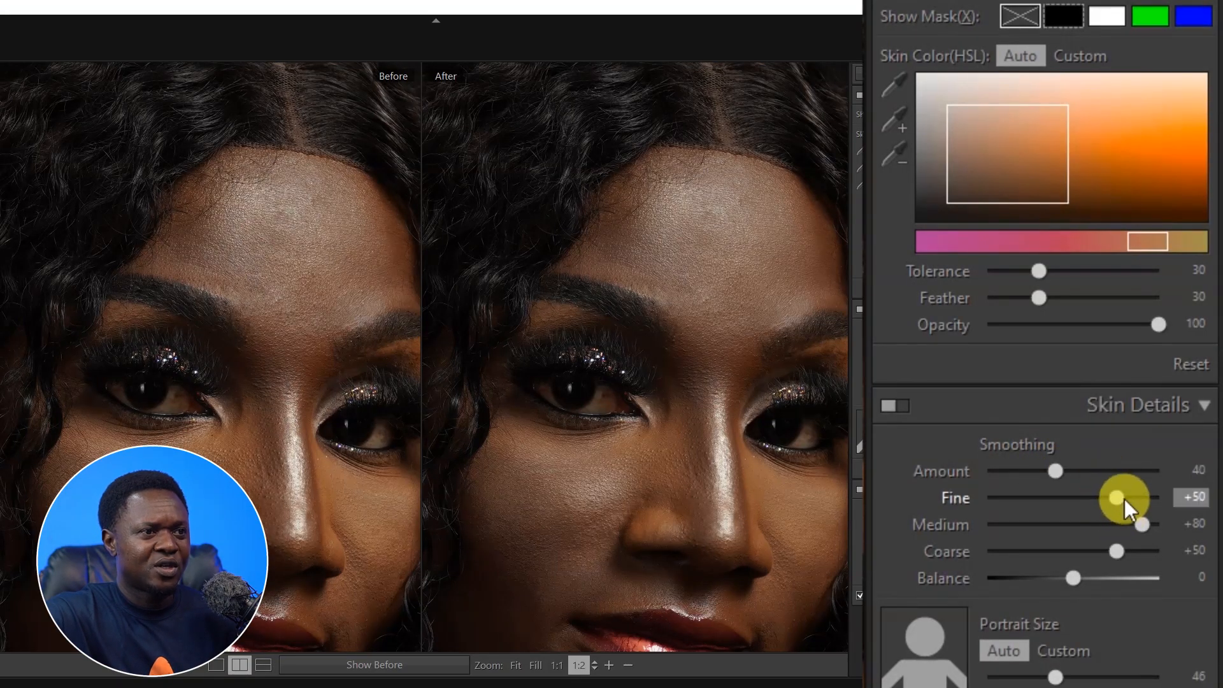
pyautogui.moveTo(1060, 468); pyautogui.dragTo(1049, 465)
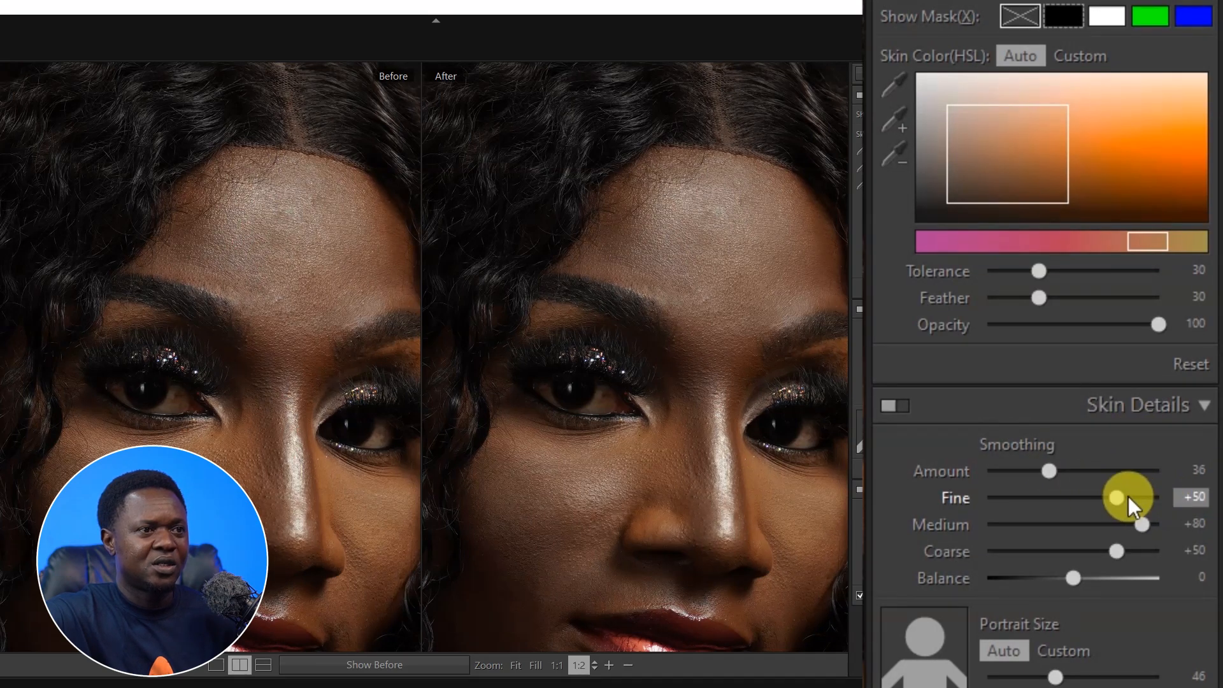
pyautogui.moveTo(1120, 496); pyautogui.dragTo(1126, 495)
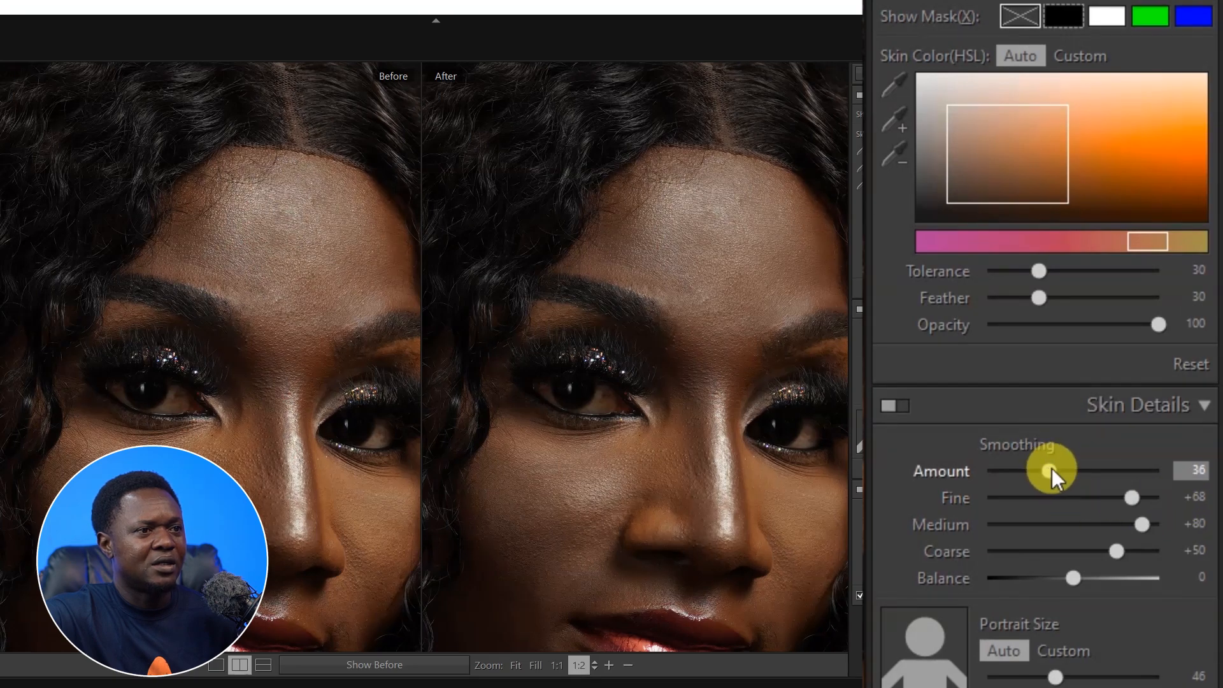
pyautogui.moveTo(1052, 473); pyautogui.dragTo(1041, 473)
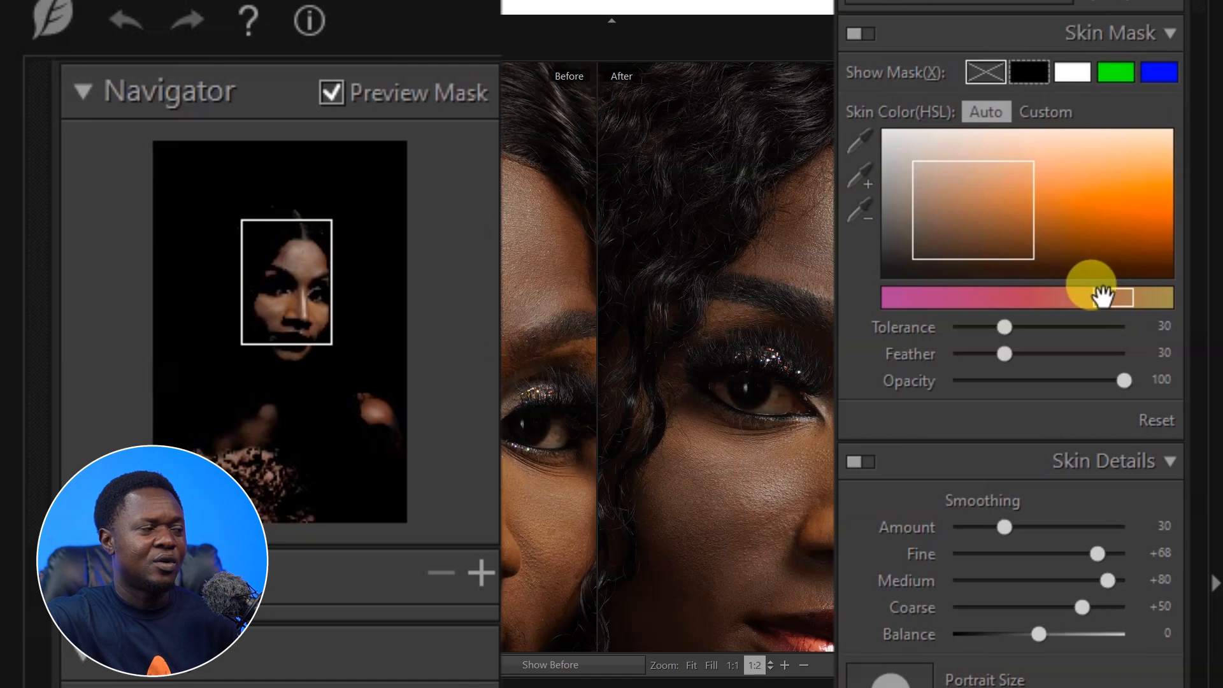
# Switch the skin mask to a custom skin colour by adjusting the hue range and colour box.
pyautogui.moveTo(1101, 295); pyautogui.dragTo(1078, 295)
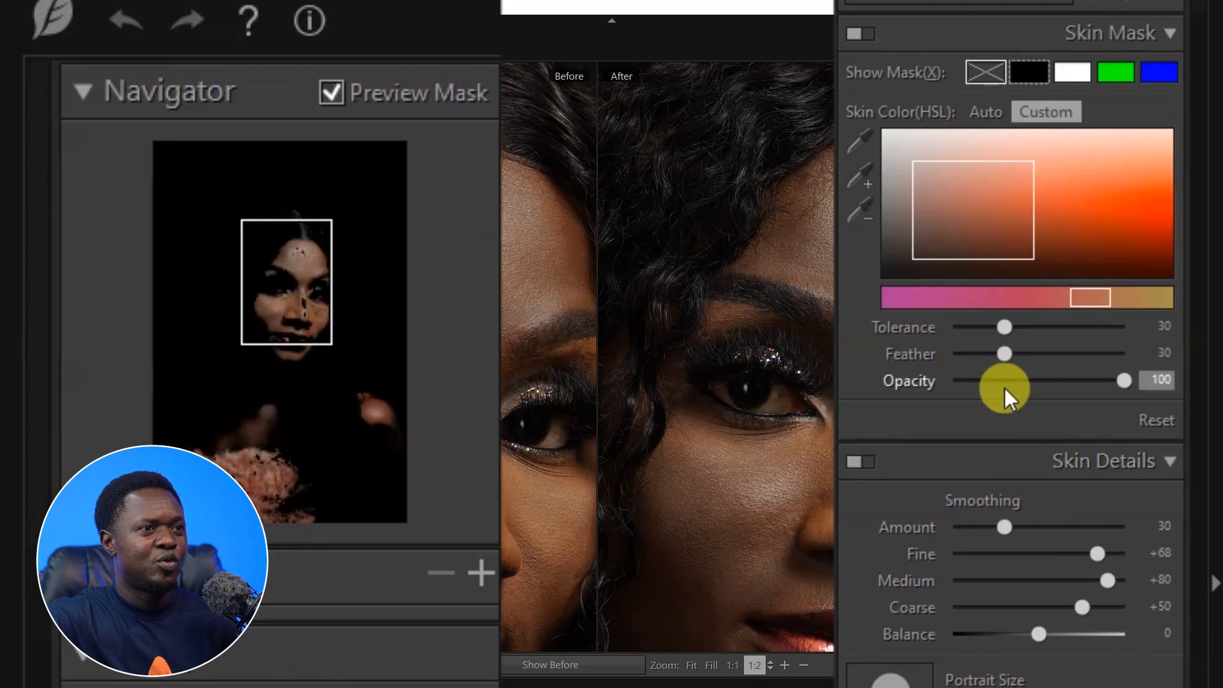
pyautogui.moveTo(1078, 288); pyautogui.dragTo(1108, 310)
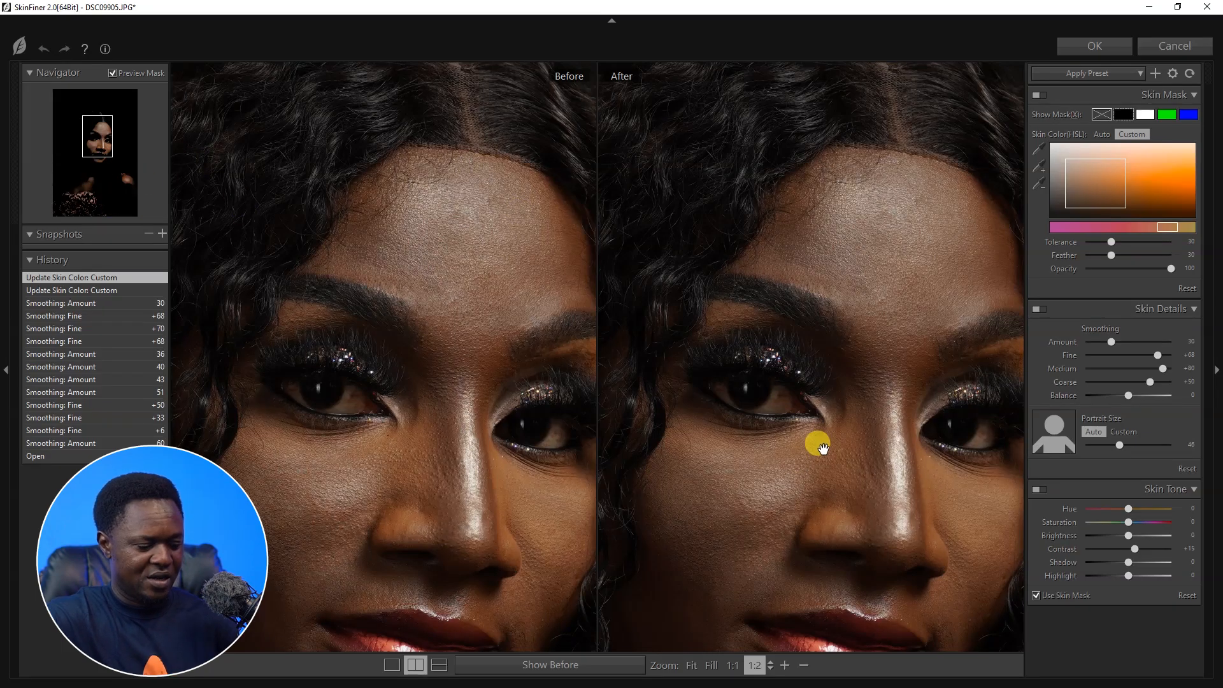
pyautogui.scroll(-1, 681, 500)
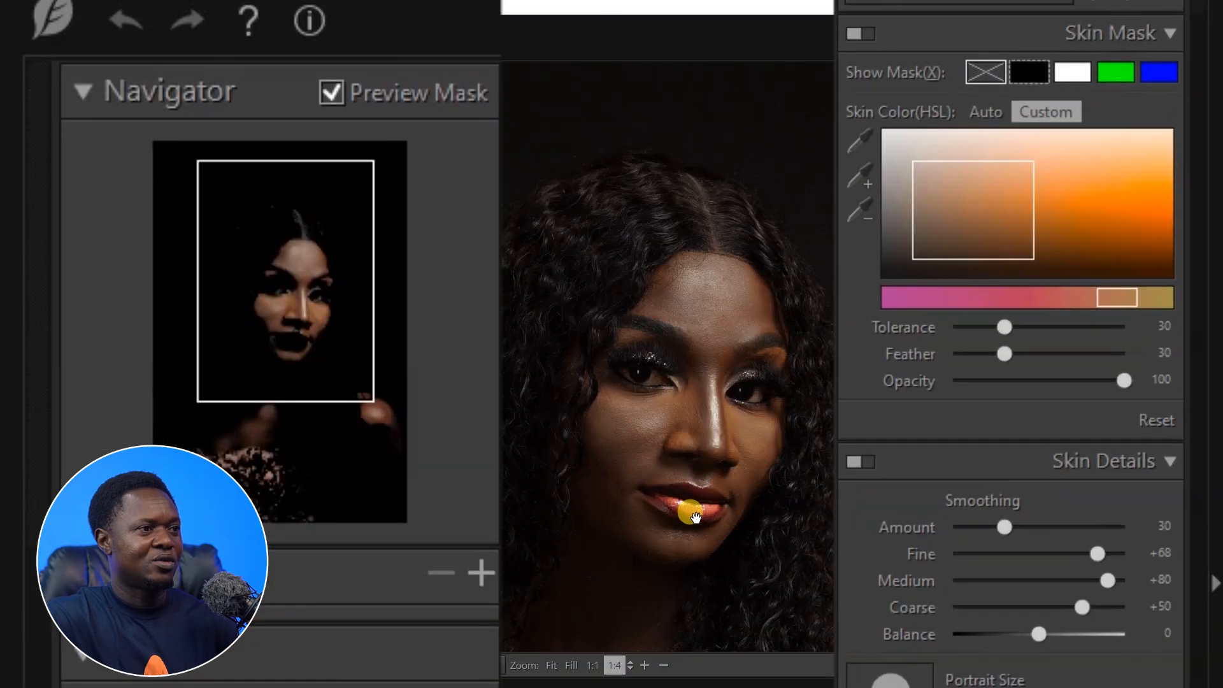
pyautogui.scroll(-1, 690, 515)
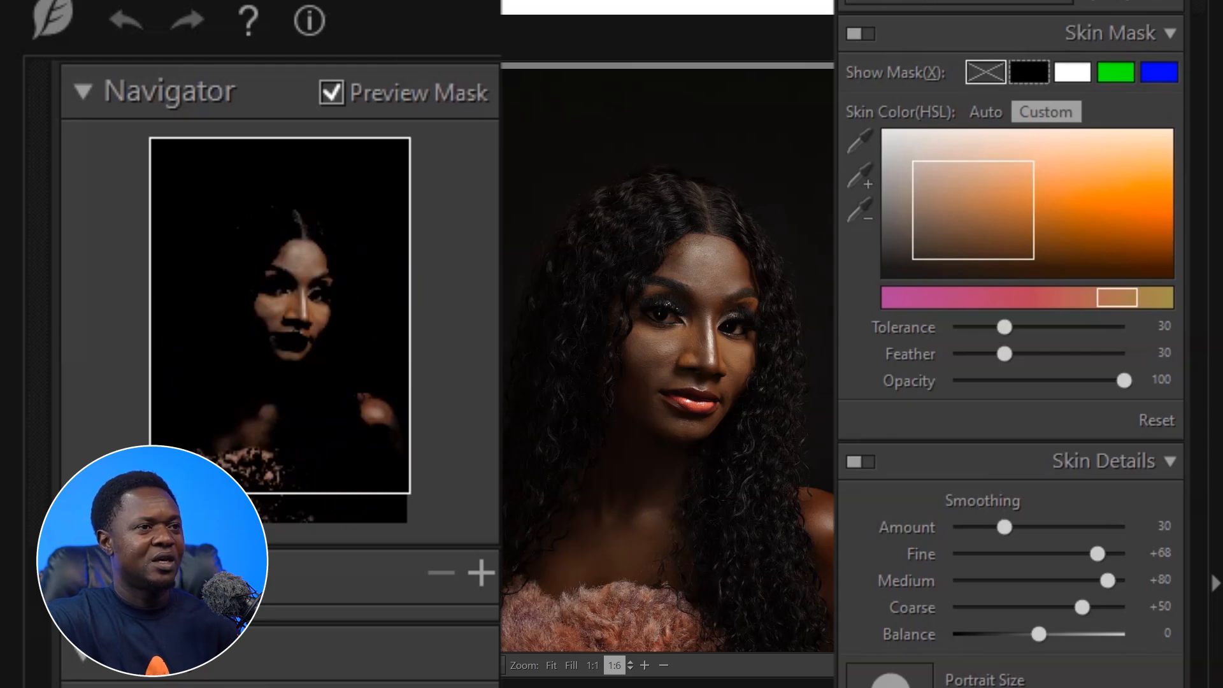
pyautogui.moveTo(991, 222); pyautogui.dragTo(997, 247)
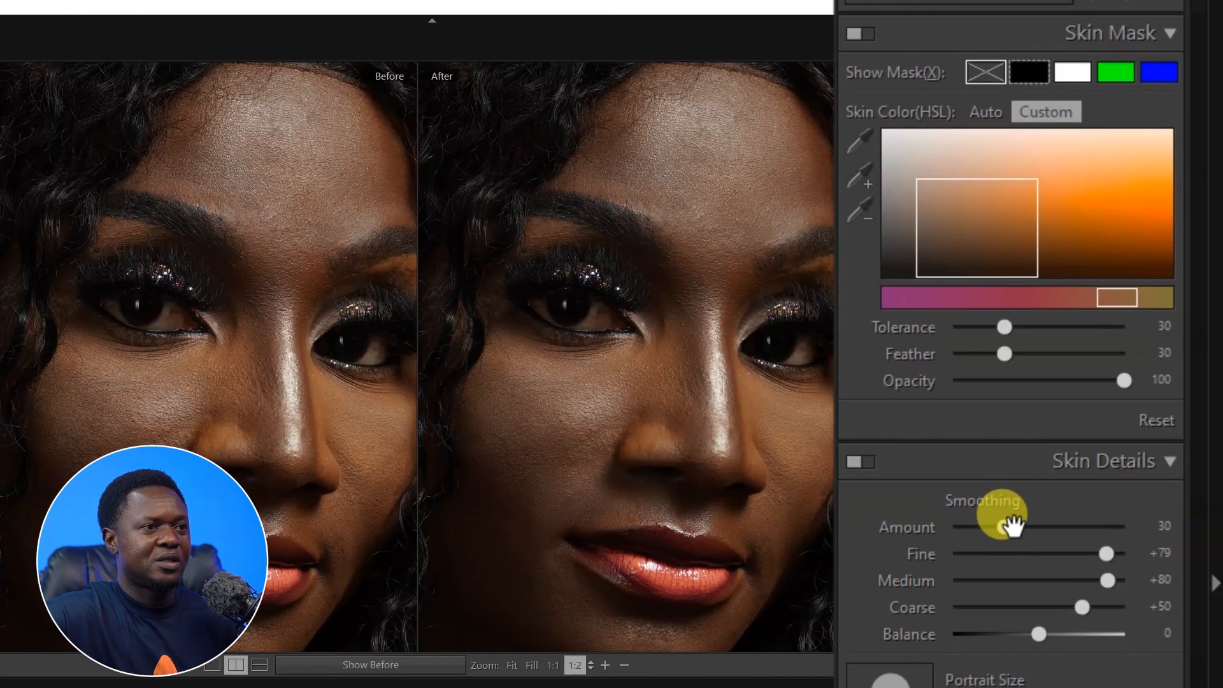
# Fine-tune the smoothing Amount slightly while viewing the whole portrait.
pyautogui.press('space')
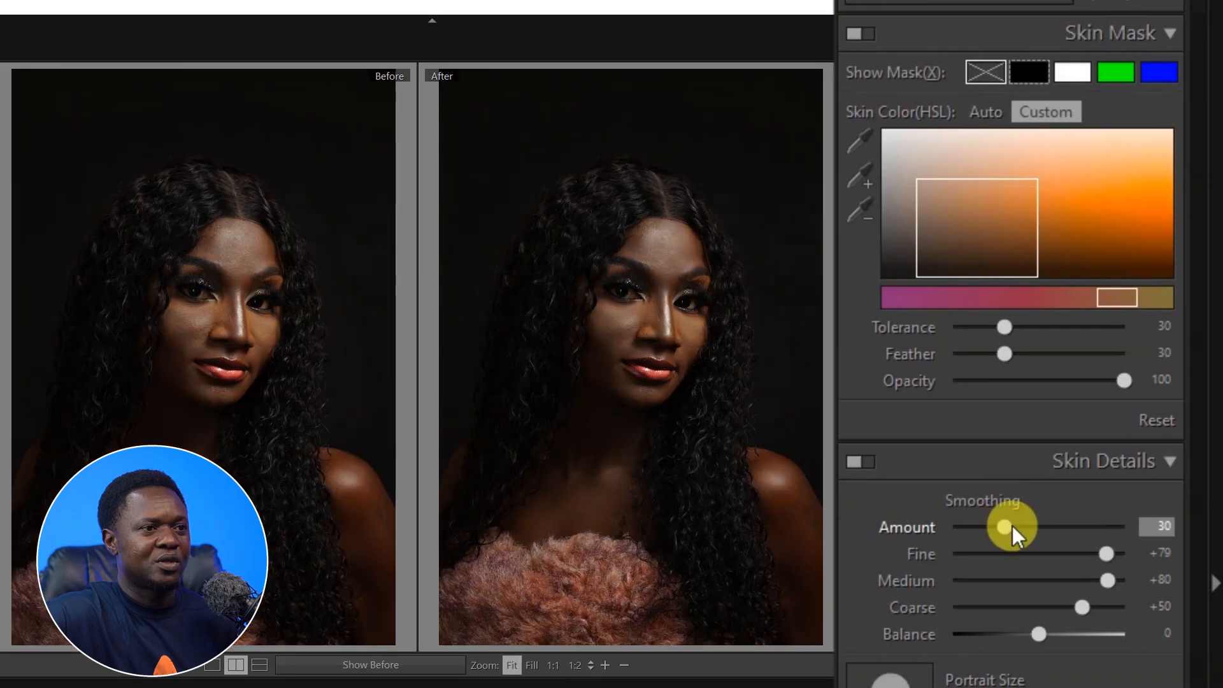
pyautogui.moveTo(1011, 526); pyautogui.dragTo(1025, 526)
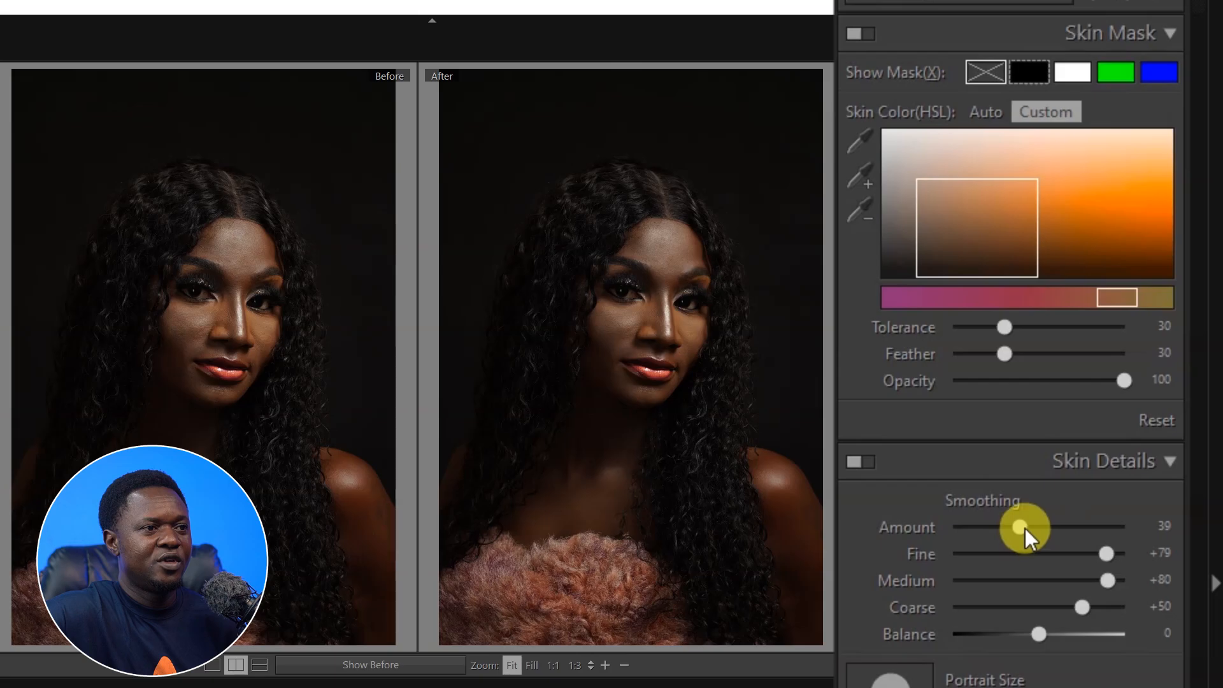
pyautogui.moveTo(1025, 529); pyautogui.dragTo(1016, 525)
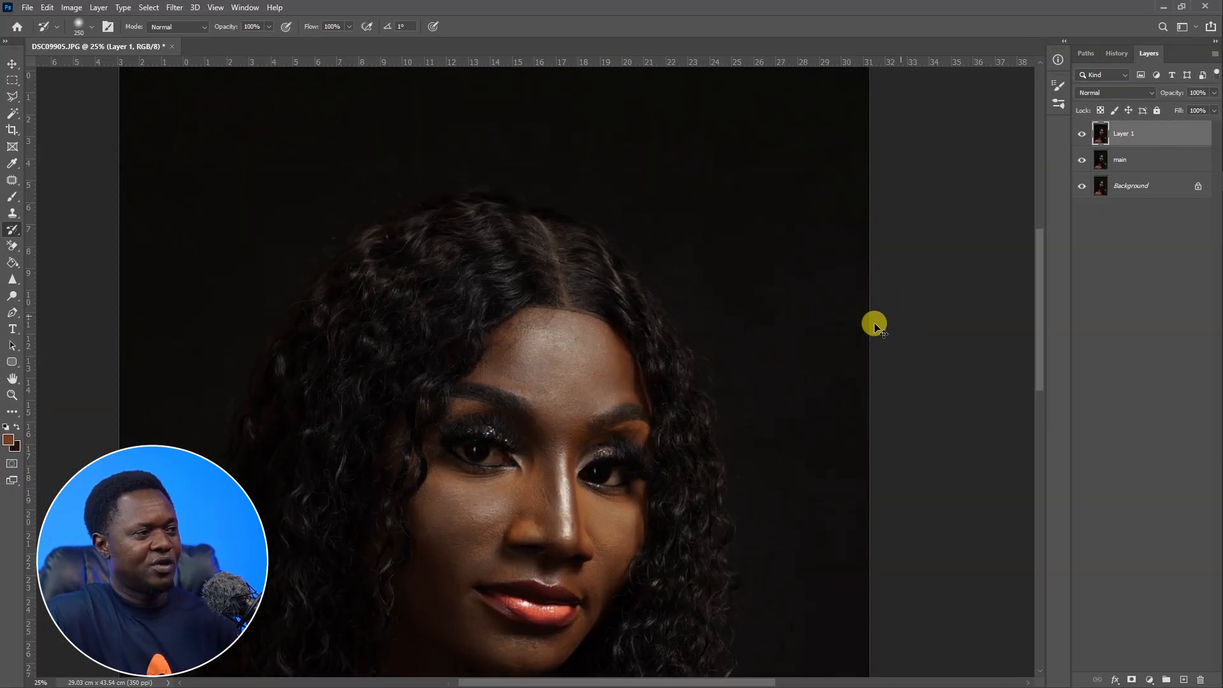
# Inspect the smoothed portrait at different zoom levels.
pyautogui.hotkey('ctrl', '+')
pyautogui.moveTo(637, 510); pyautogui.dragTo(700, 366)
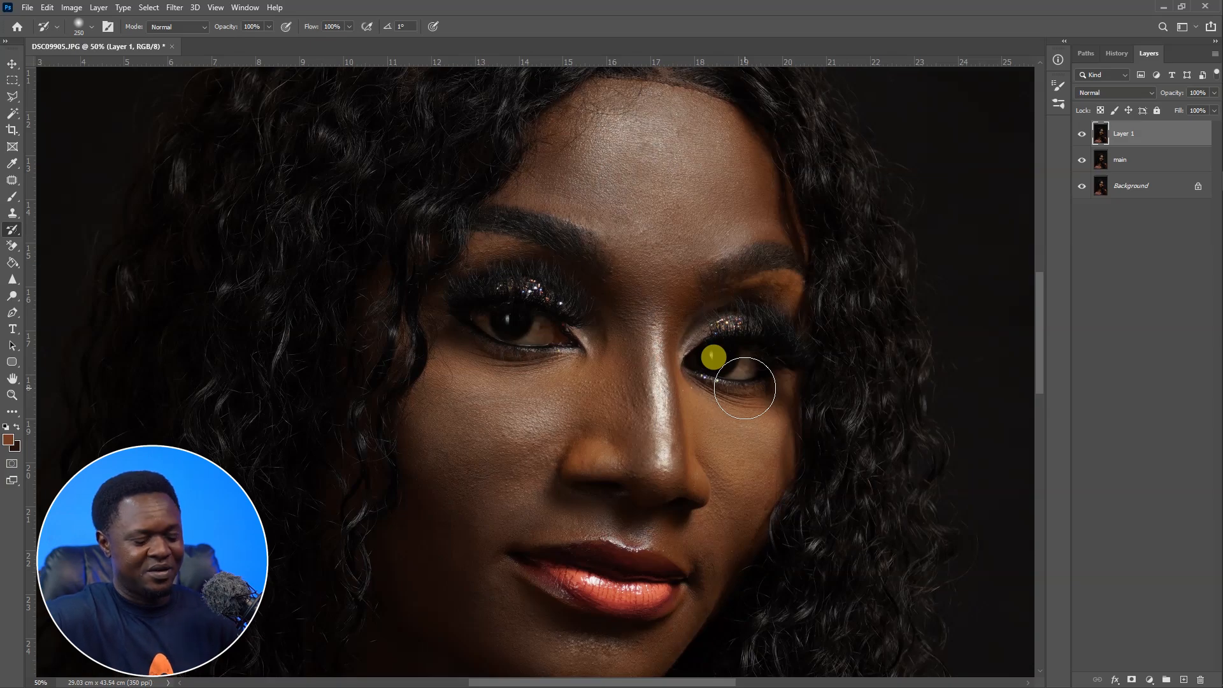
pyautogui.hotkey('ctrl', '-')
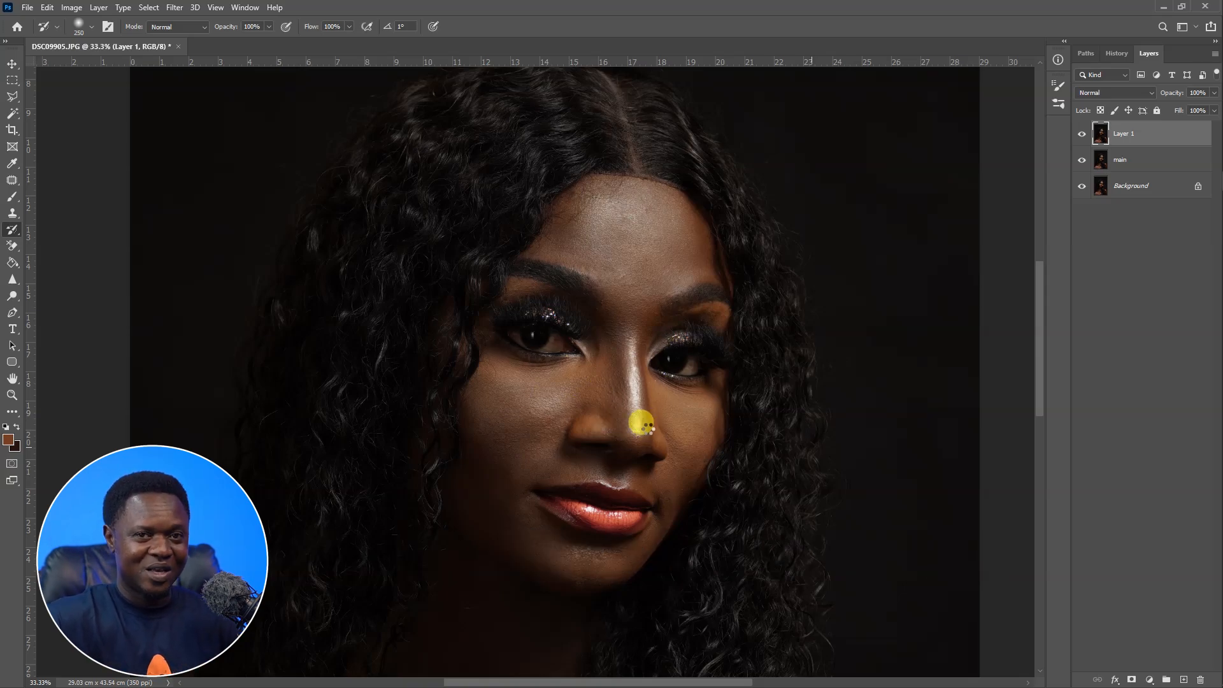
# Reapply the SkinFiner filter and paint back detail from the inner eye corner down the nose with the History Brush.
pyautogui.hotkey('ctrl', 'alt', 'f')
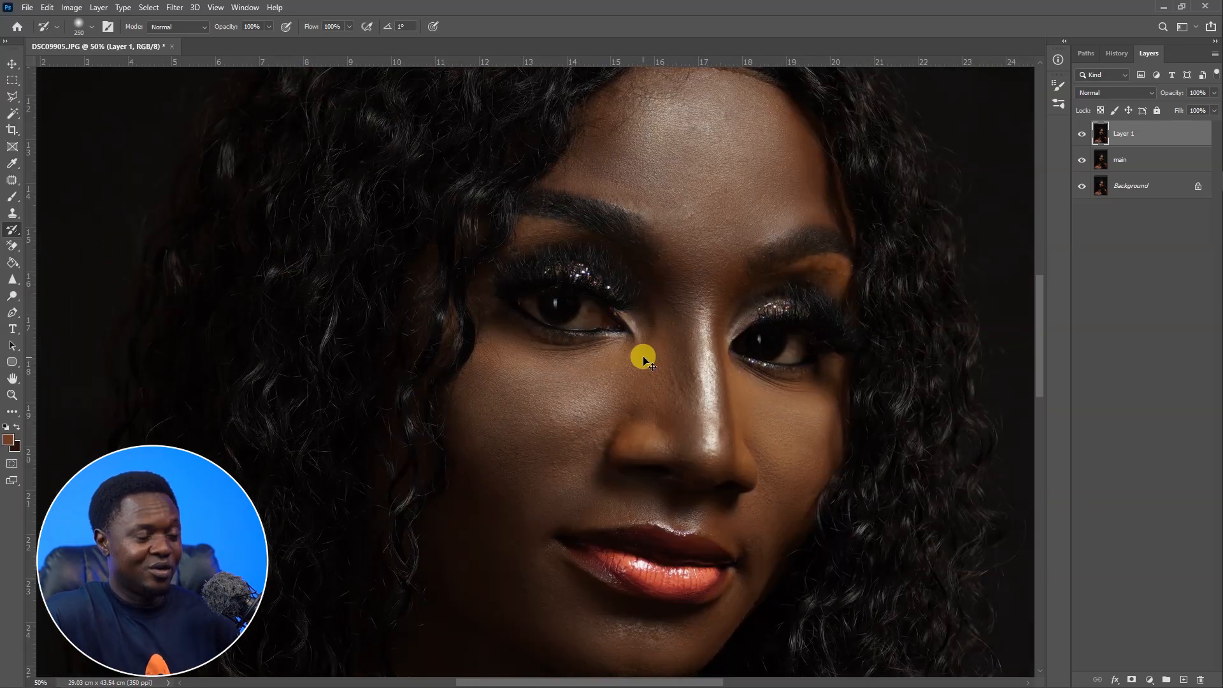
pyautogui.hotkey('ctrl', '+')
pyautogui.moveTo(653, 381); pyautogui.dragTo(657, 491)
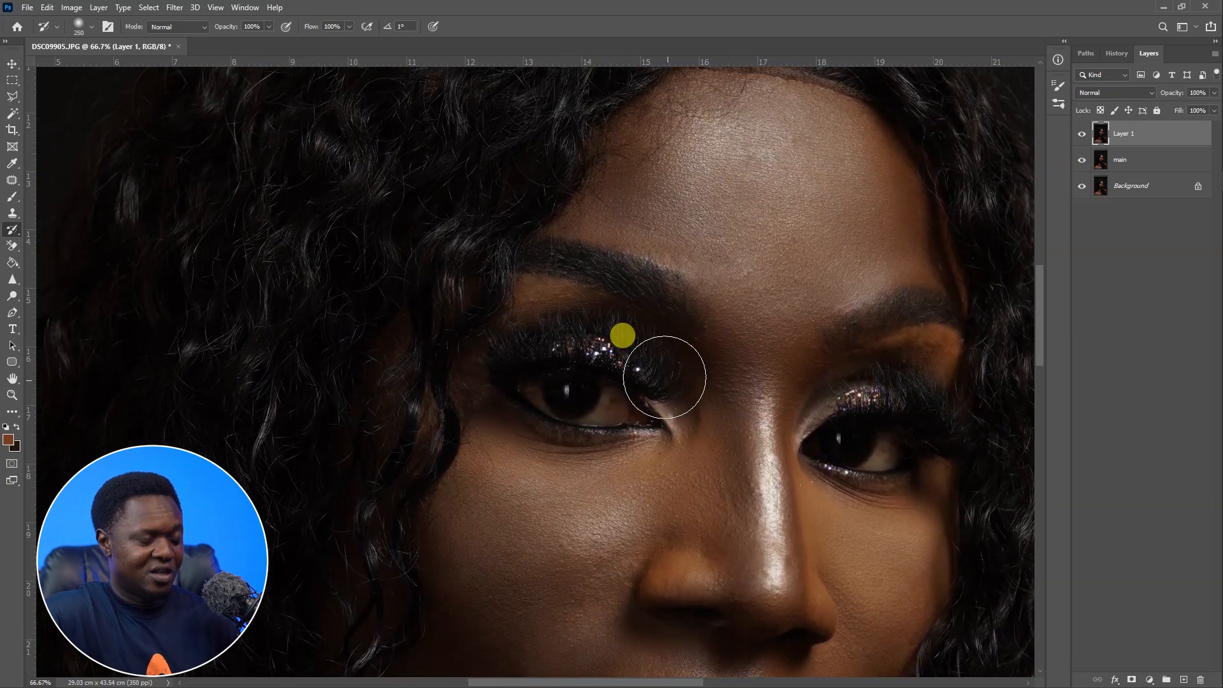
# Resize the History Brush to 100 and paint back the original detail across the lips.
pyautogui.press('[')
pyautogui.press('[')
pyautogui.press('[')
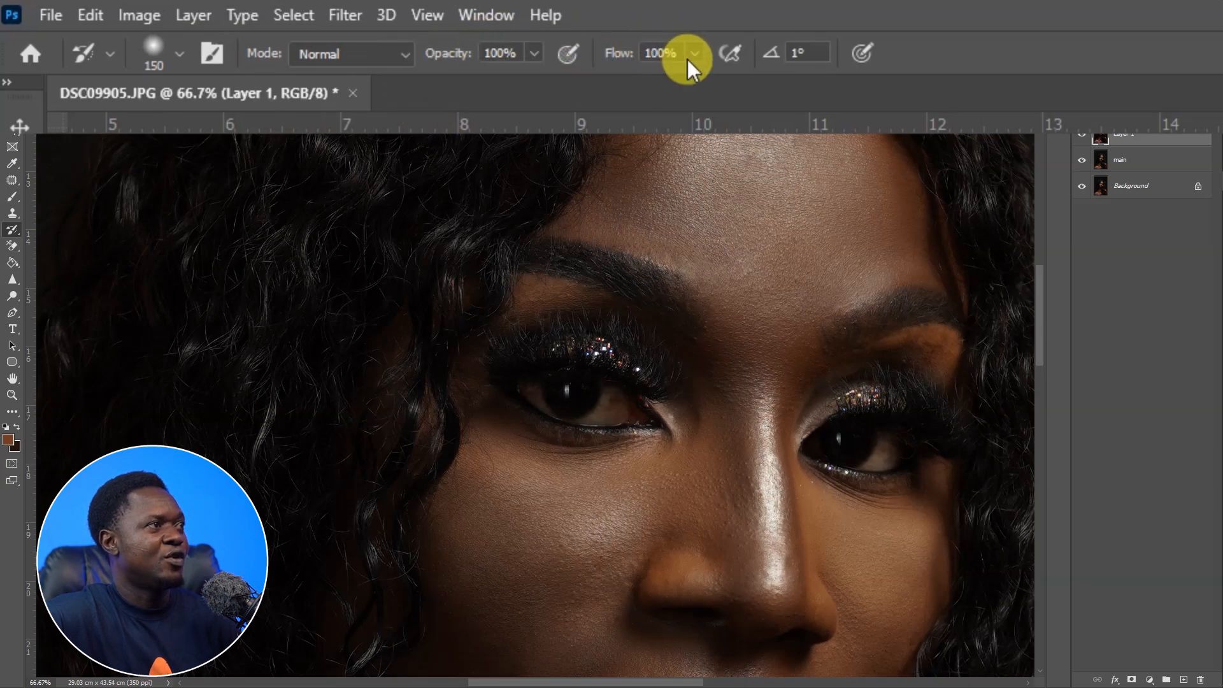
pyautogui.press(']')
pyautogui.press(']')
pyautogui.press(']')
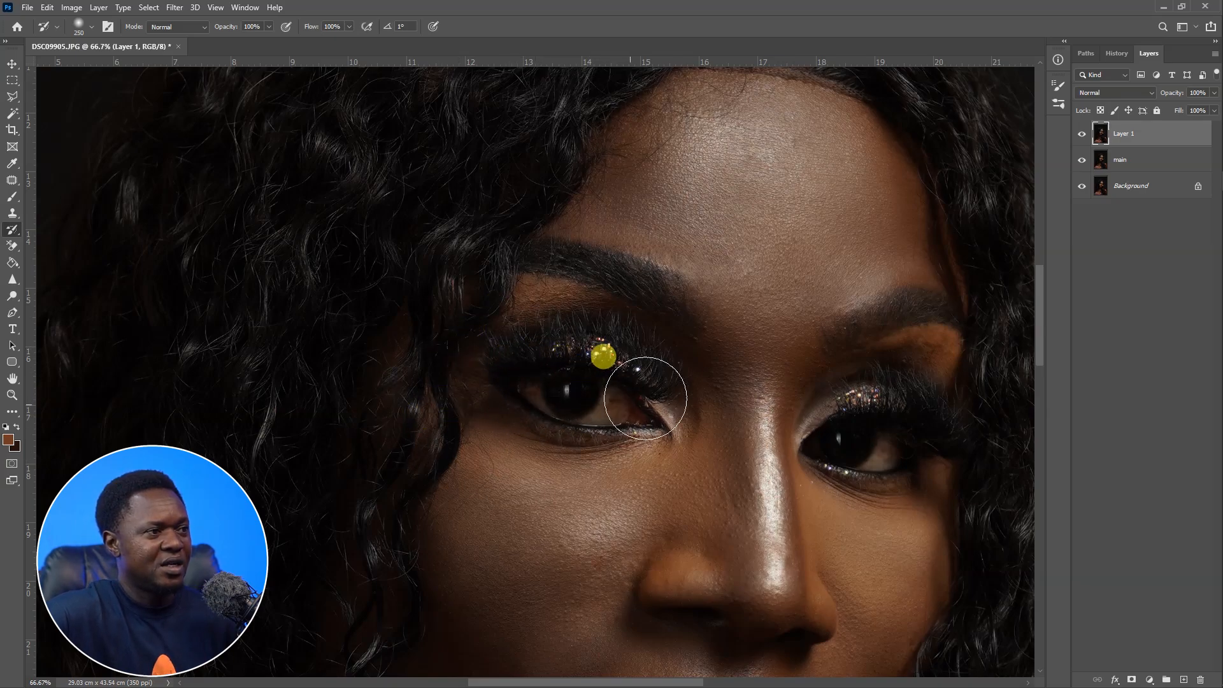
pyautogui.press('[')
pyautogui.press('[')
pyautogui.press('[')
pyautogui.press('[')
pyautogui.press('[')
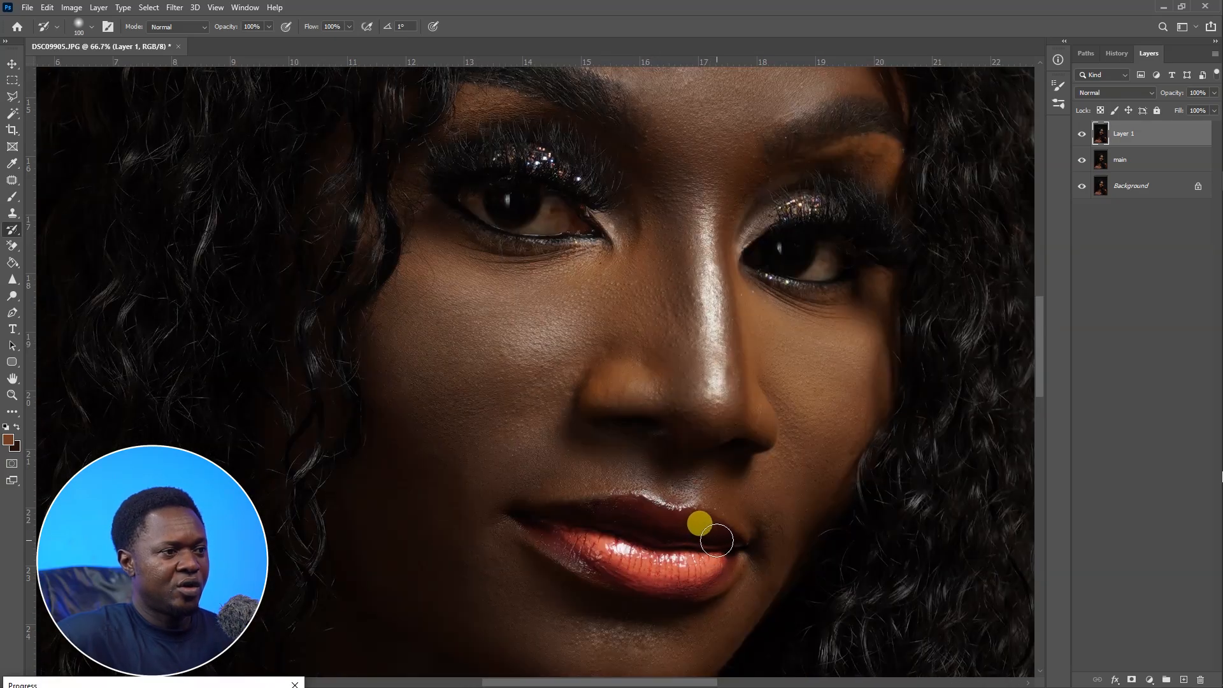
pyautogui.moveTo(716, 540)
pyautogui.mouseDown()
pyautogui.moveTo(649, 522)
pyautogui.moveTo(548, 525)
pyautogui.moveTo(628, 564)
pyautogui.moveTo(714, 573)
pyautogui.moveTo(695, 568)
pyautogui.moveTo(716, 559)
pyautogui.moveTo(645, 568)
pyautogui.mouseUp()
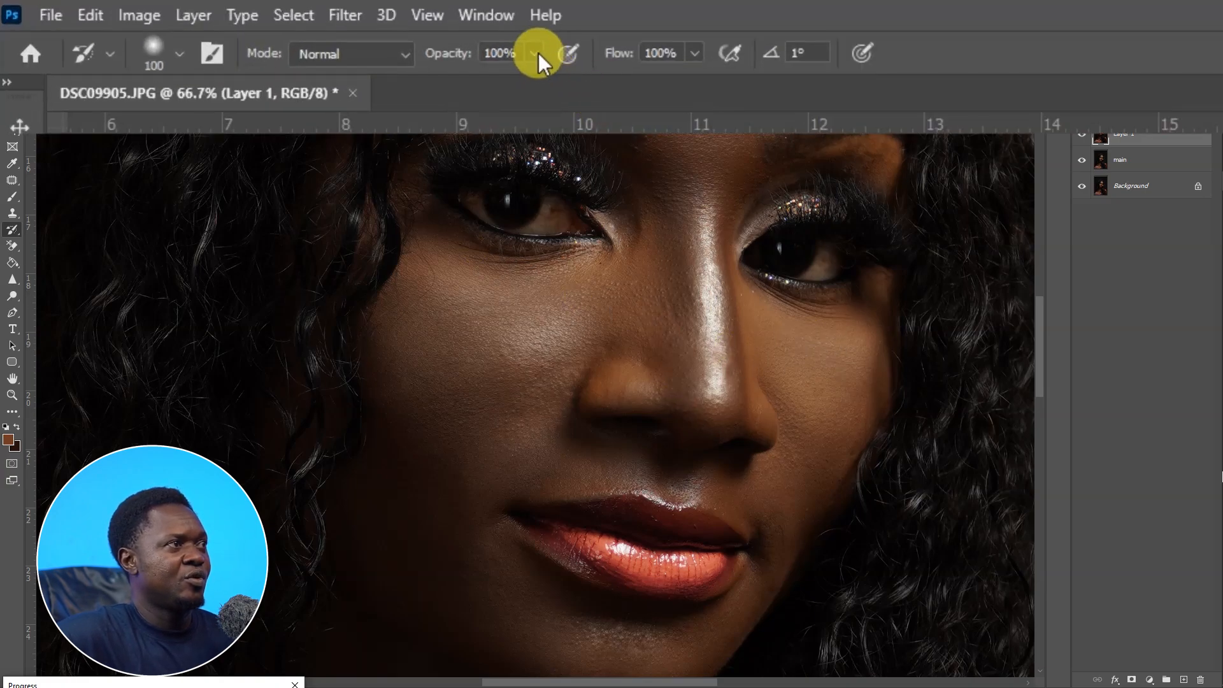
# Set the brush opacity to 37% and flow to 42%, and paint over the nose bridge and inner eye corners.
pyautogui.click(536, 53)
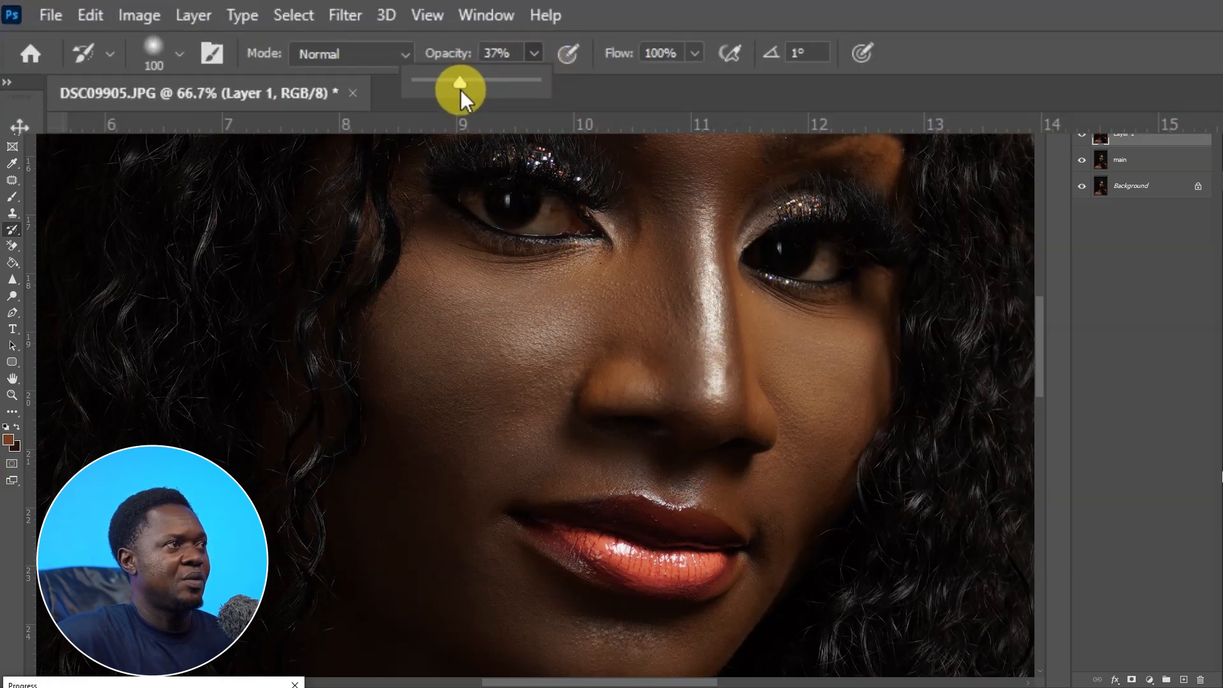
pyautogui.moveTo(696, 53); pyautogui.dragTo(640, 82)
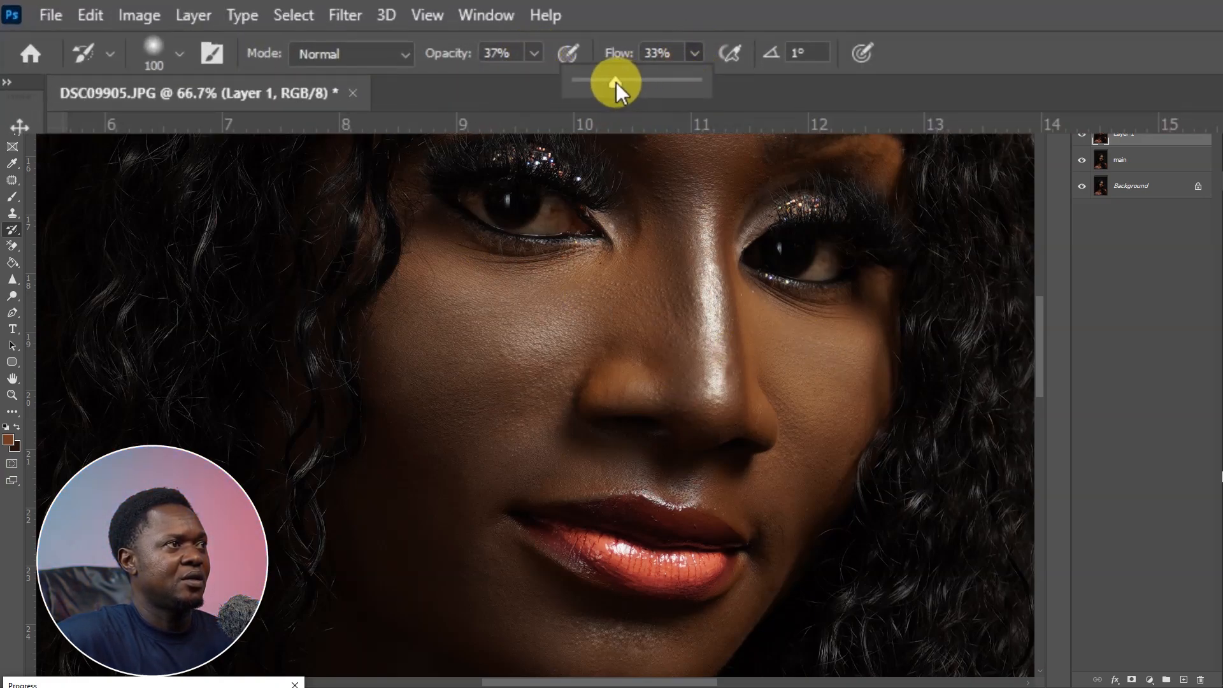
pyautogui.click(631, 380)
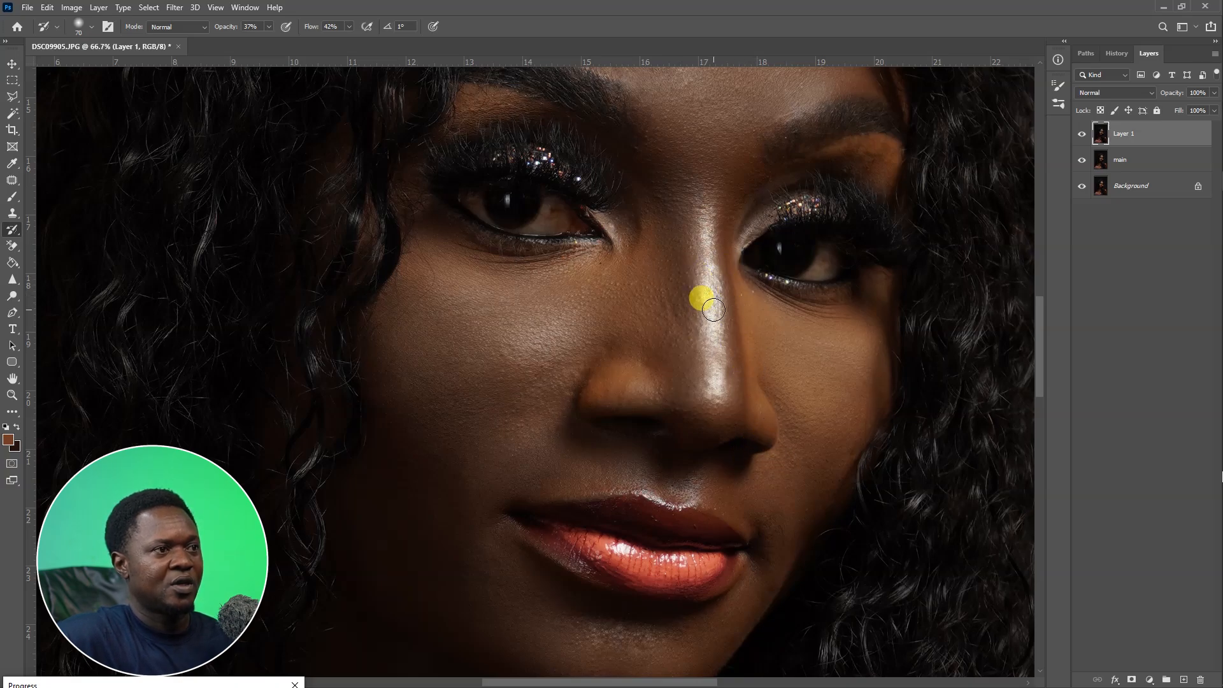
pyautogui.moveTo(720, 330); pyautogui.dragTo(708, 425)
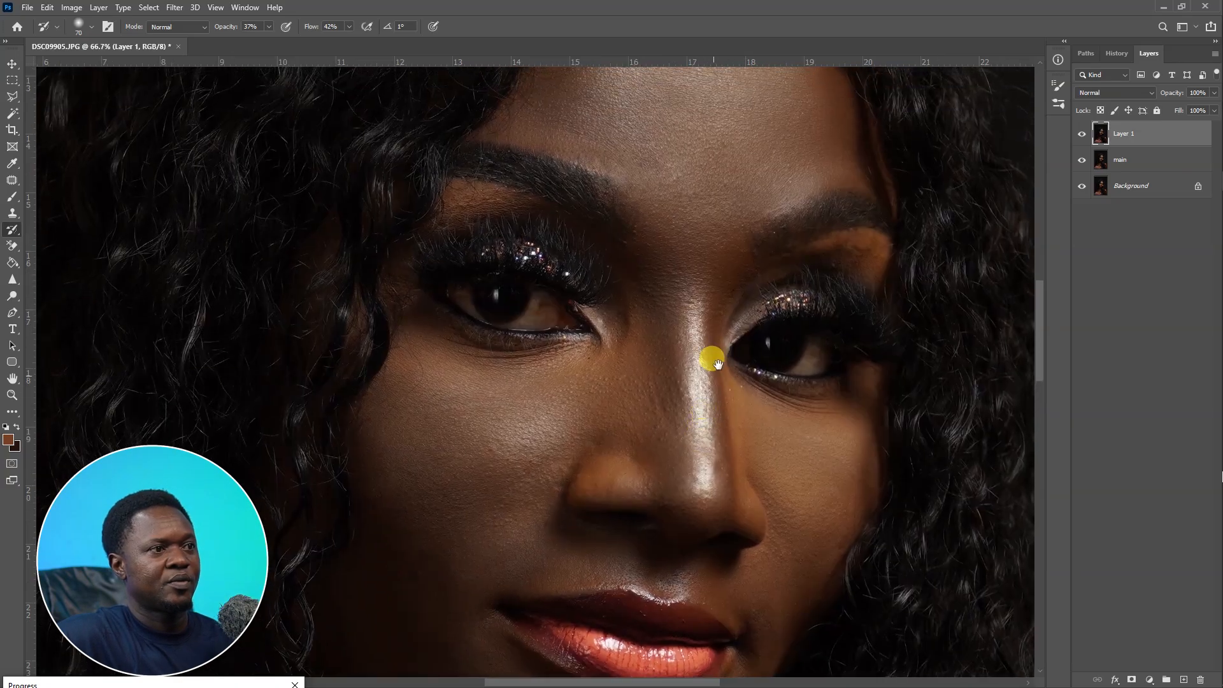
pyautogui.moveTo(723, 324); pyautogui.dragTo(695, 288)
pyautogui.moveTo(701, 387); pyautogui.dragTo(730, 356)
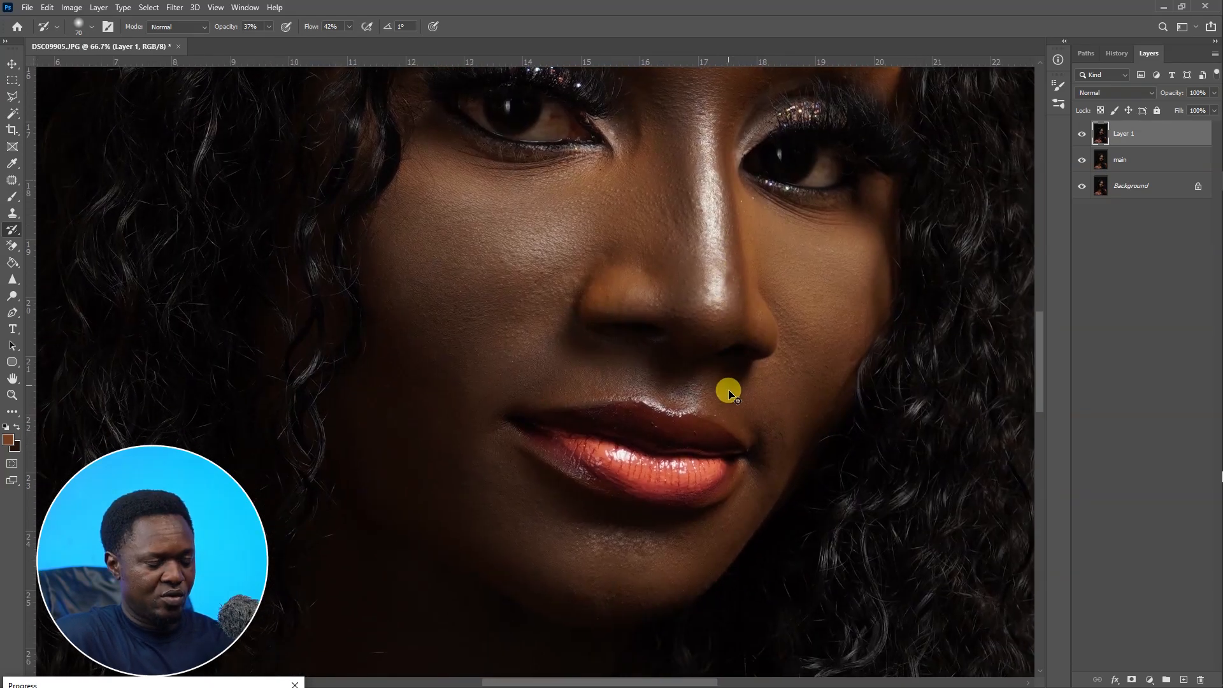
# Enlarge the History Brush to 400 and restore its opacity and flow to 100%.
pyautogui.hotkey('ctrl', '-')
pyautogui.hotkey('ctrl', '-')
pyautogui.hotkey('ctrl', '-')
pyautogui.hotkey('ctrl', '-')
pyautogui.press(']')
pyautogui.press(']')
pyautogui.press(']')
pyautogui.press(']')
pyautogui.press(']')
pyautogui.press(']')
pyautogui.press(']')
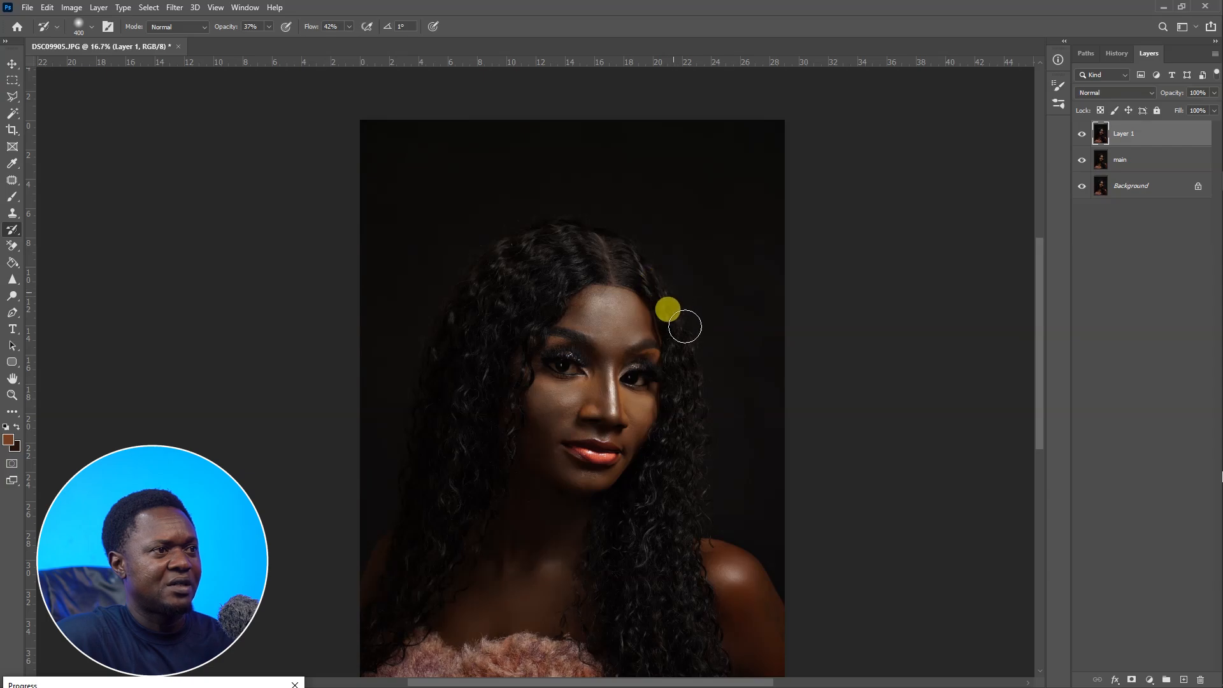
pyautogui.moveTo(534, 53); pyautogui.dragTo(618, 90)
pyautogui.click(694, 58)
pyautogui.moveTo(704, 82); pyautogui.dragTo(792, 90)
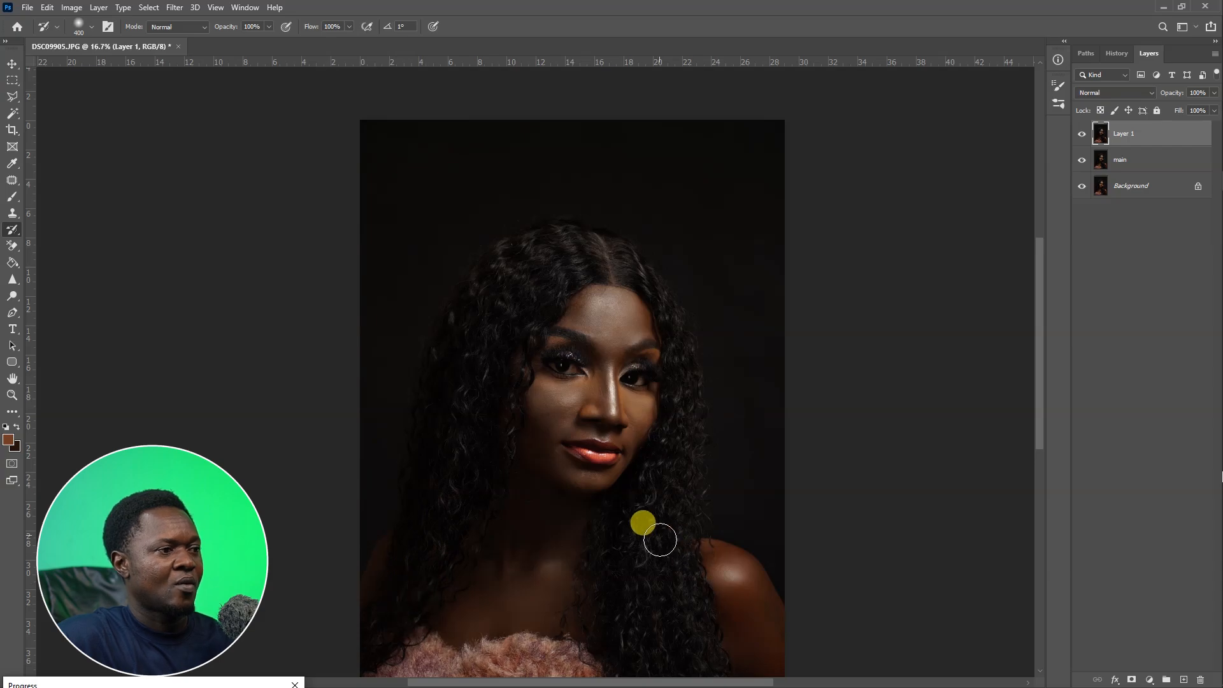
# Convert Layer 1 into a smart object.
pyautogui.scroll(1, 668, 510)
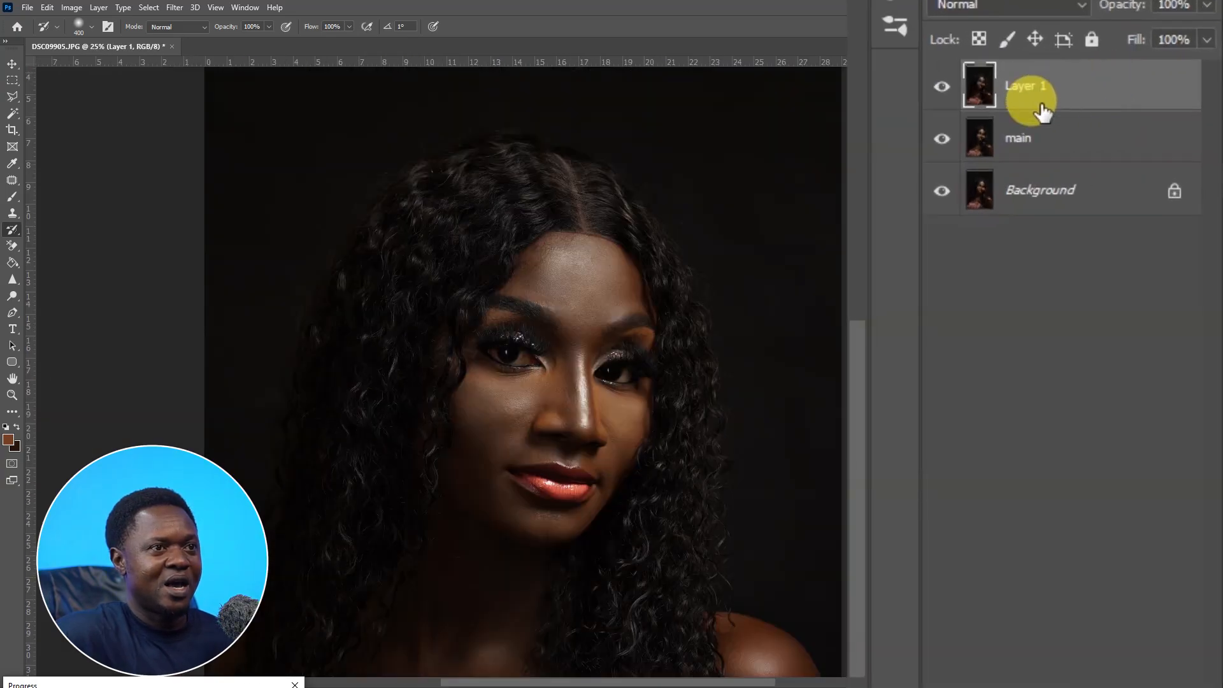
pyautogui.rightClick(1093, 86)
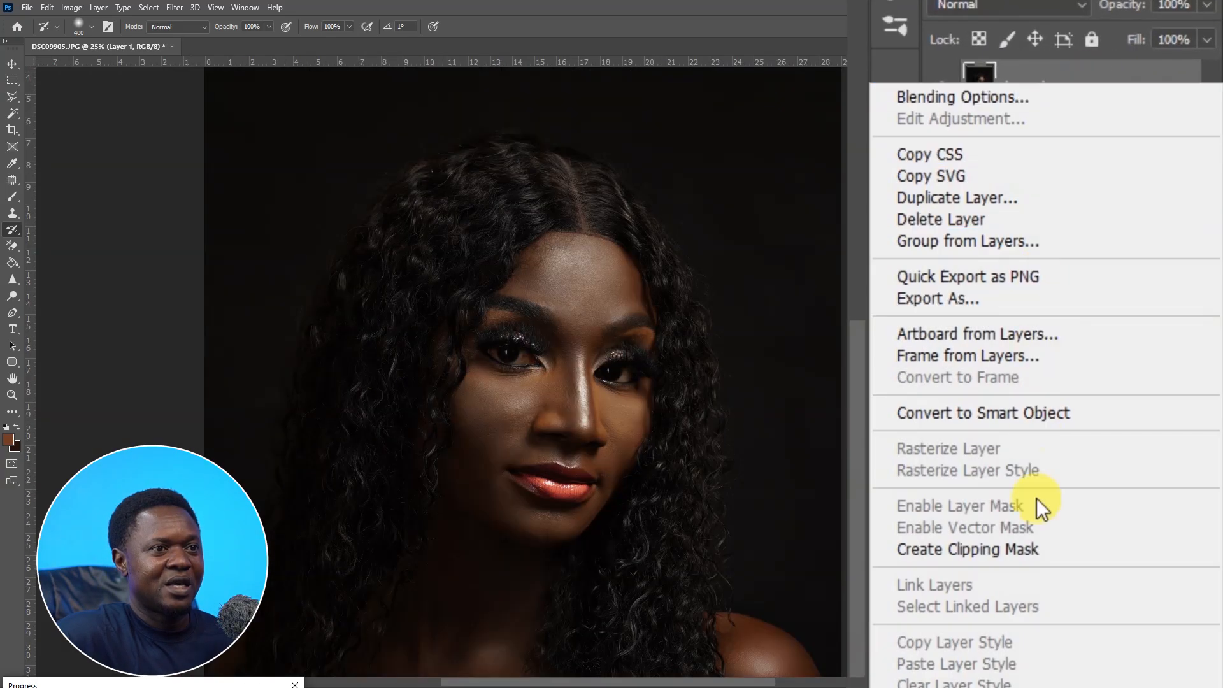
pyautogui.click(1015, 413)
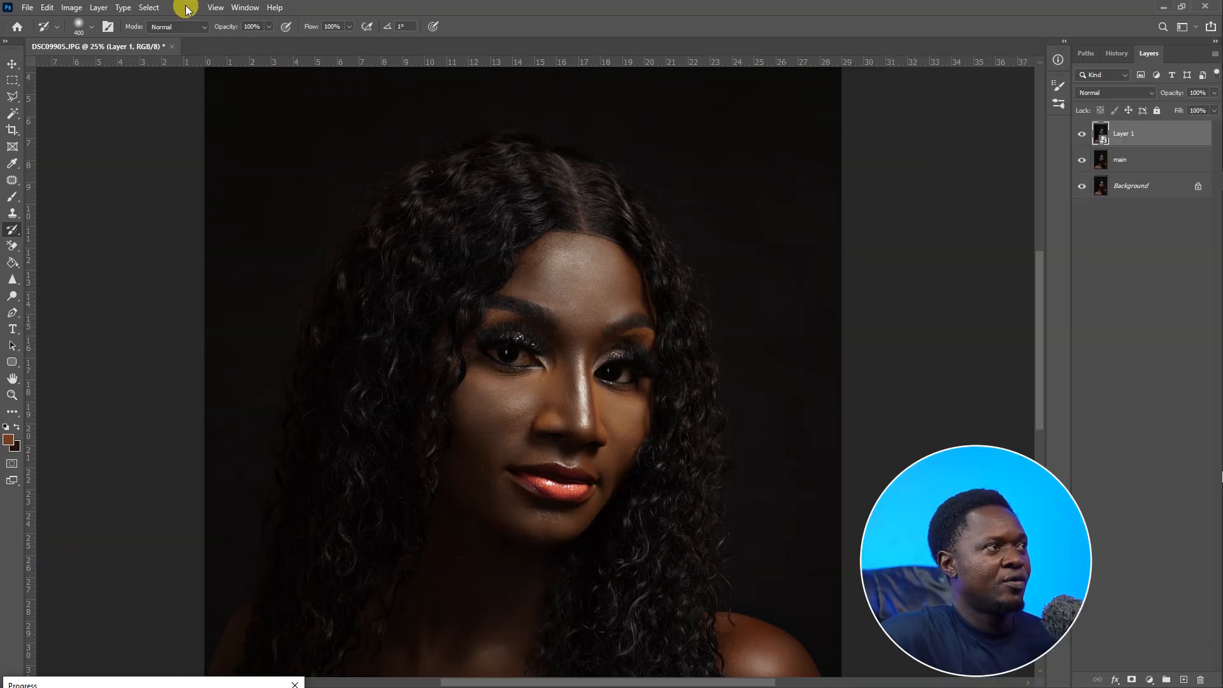
# Apply a High Pass filter with a 3.0 pixel radius to the smart object.
pyautogui.click(174, 7)
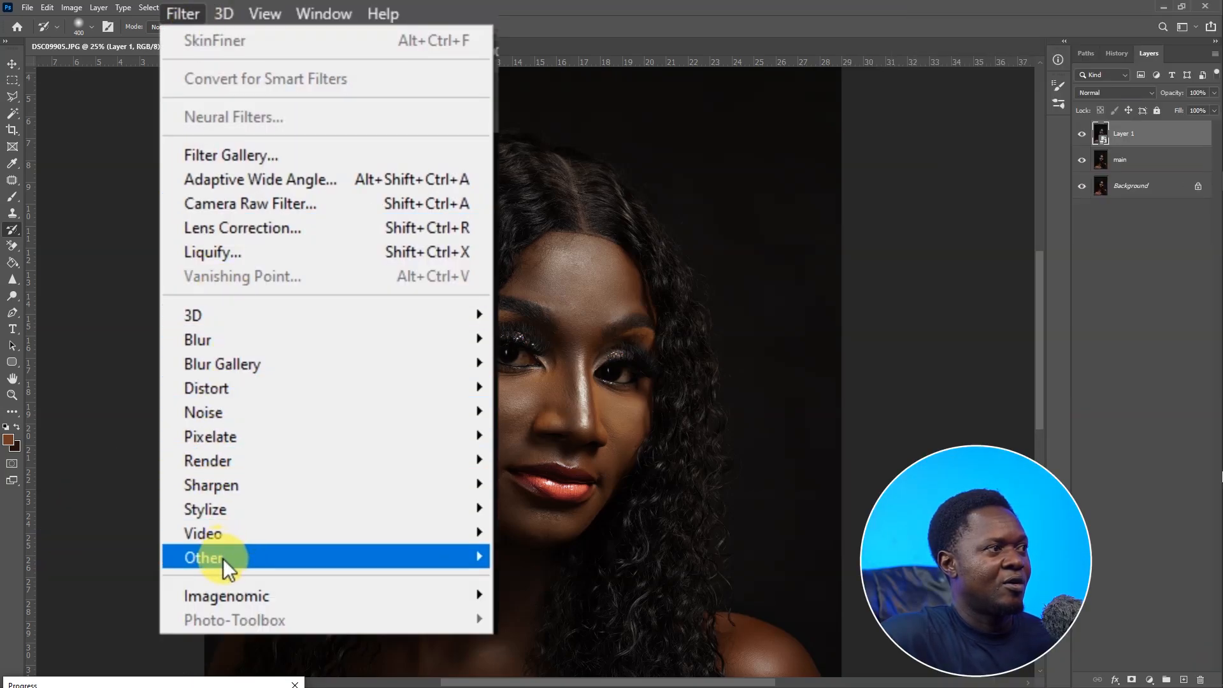
pyautogui.moveTo(223, 559)
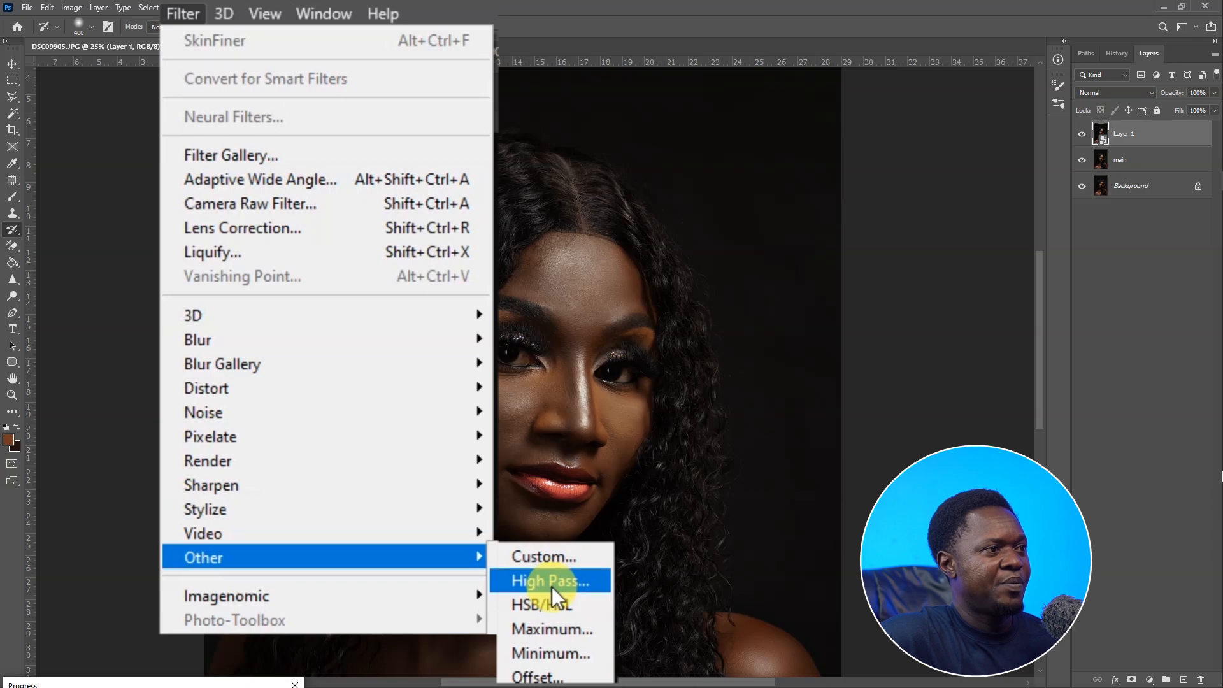
pyautogui.click(564, 581)
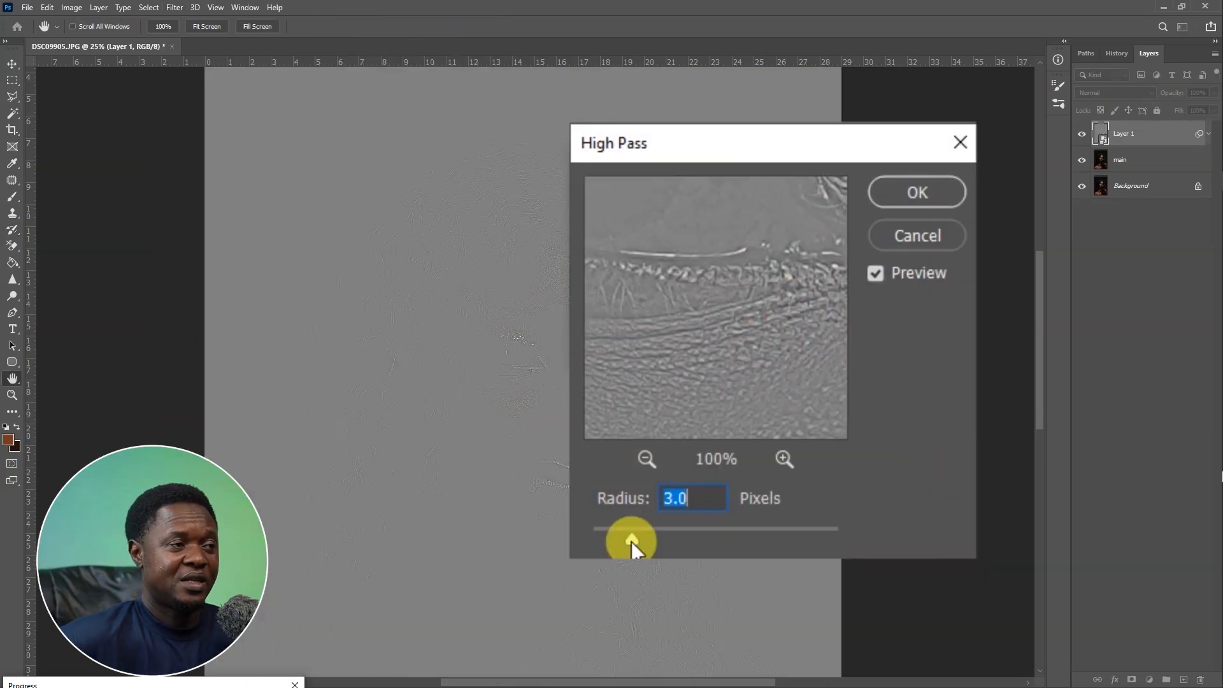
pyautogui.click(914, 191)
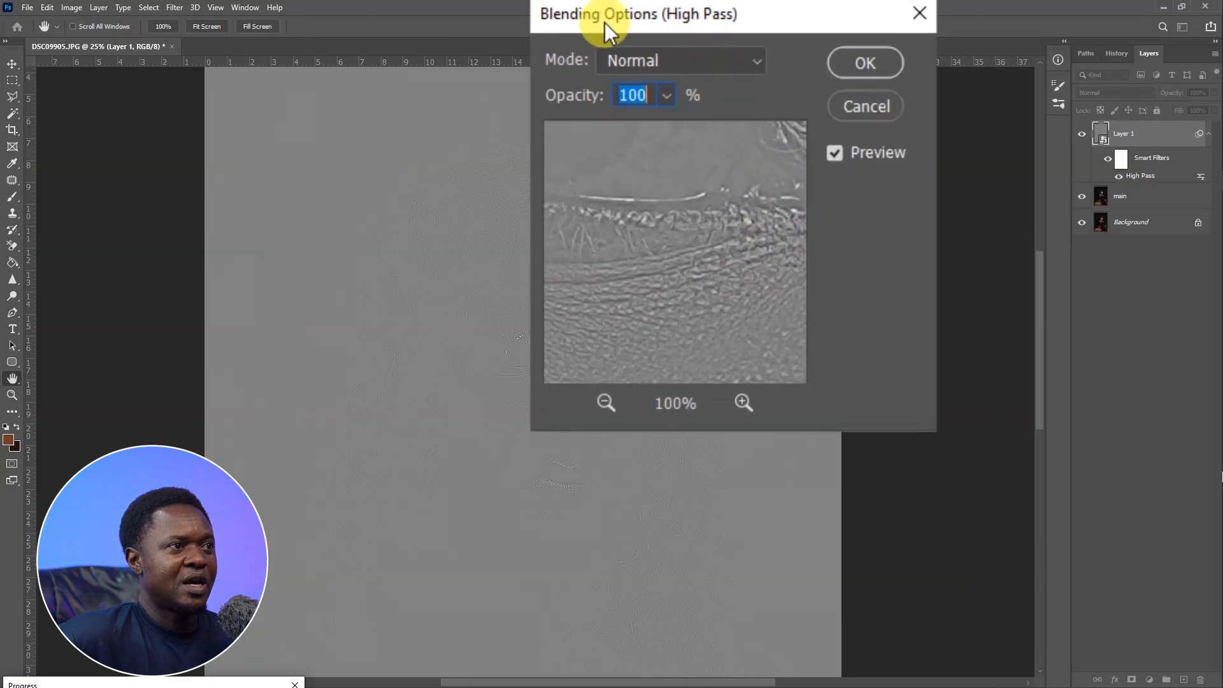
# Set the High Pass filter's blending mode to Linear Light with 38% opacity.
pyautogui.click(730, 60)
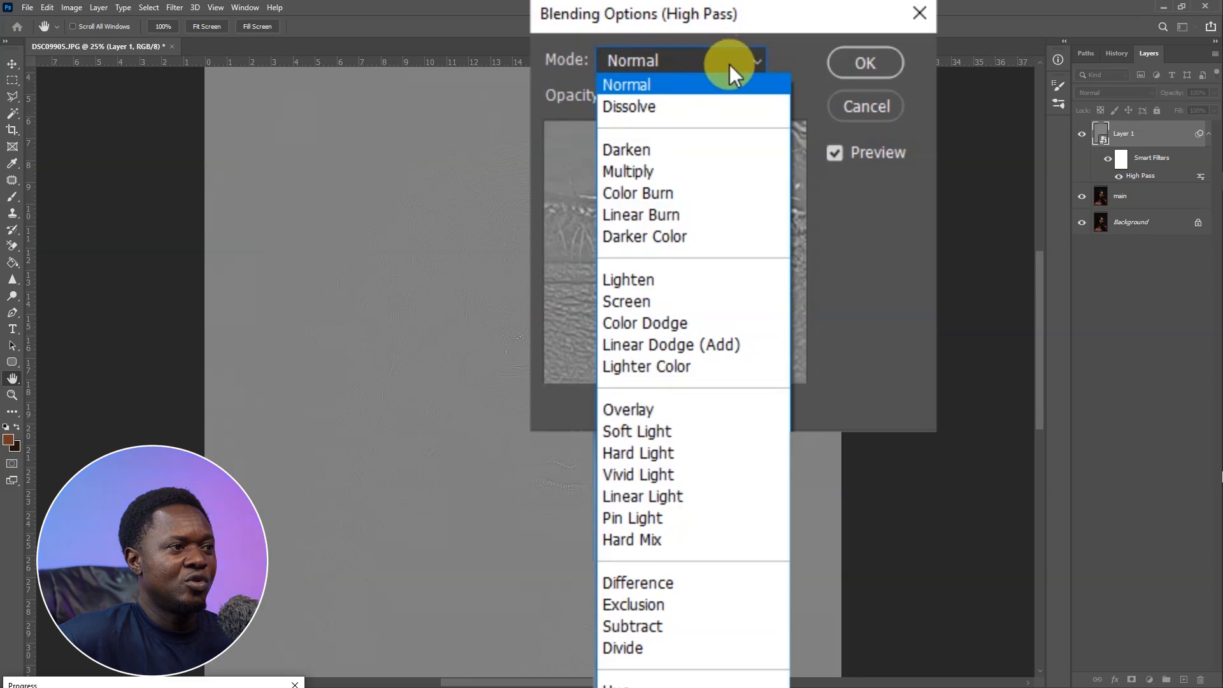
pyautogui.click(661, 492)
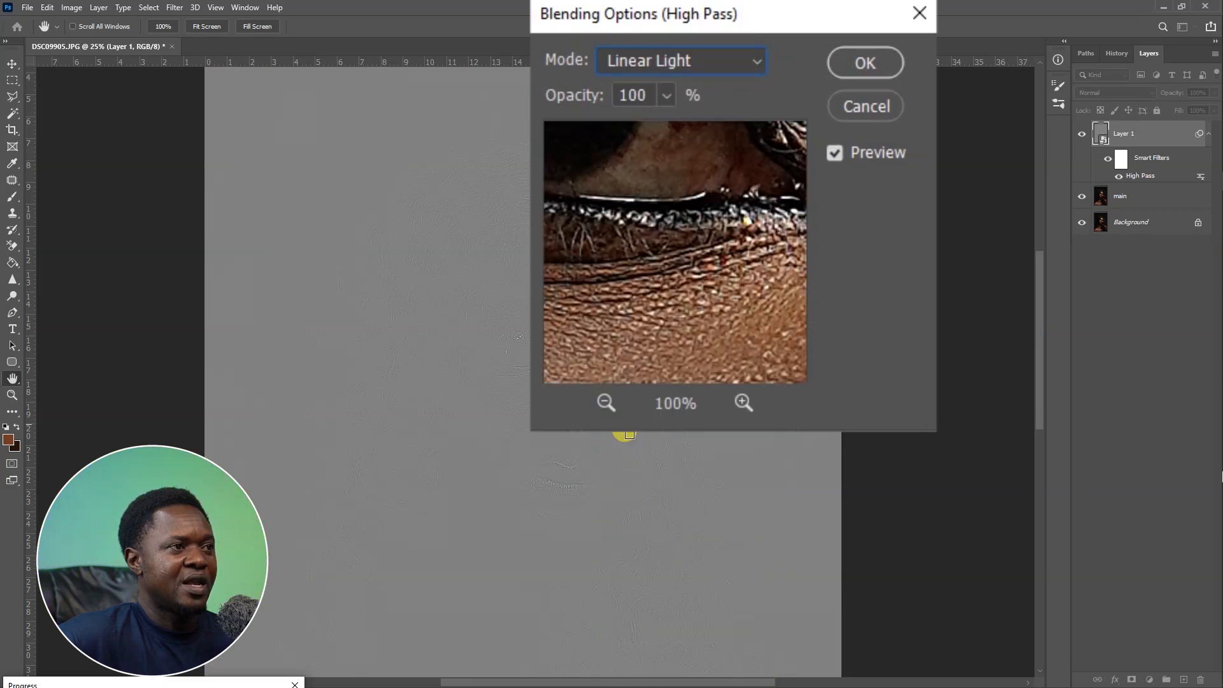
pyautogui.click(743, 401)
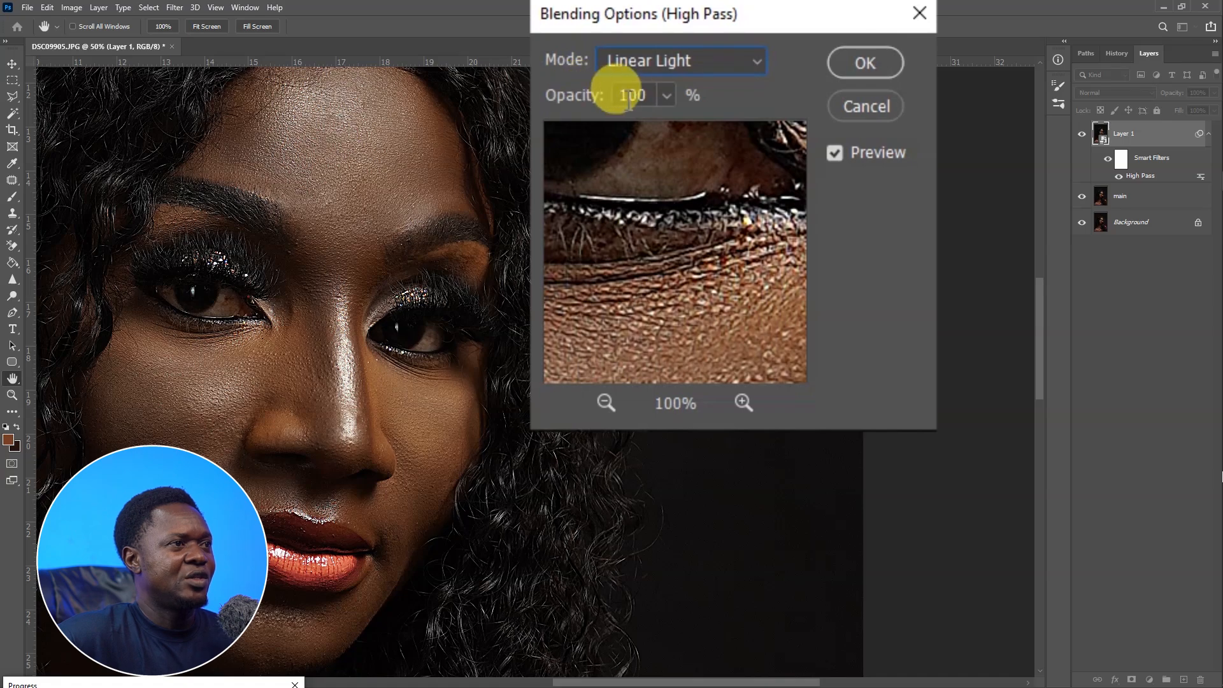
pyautogui.click(666, 94)
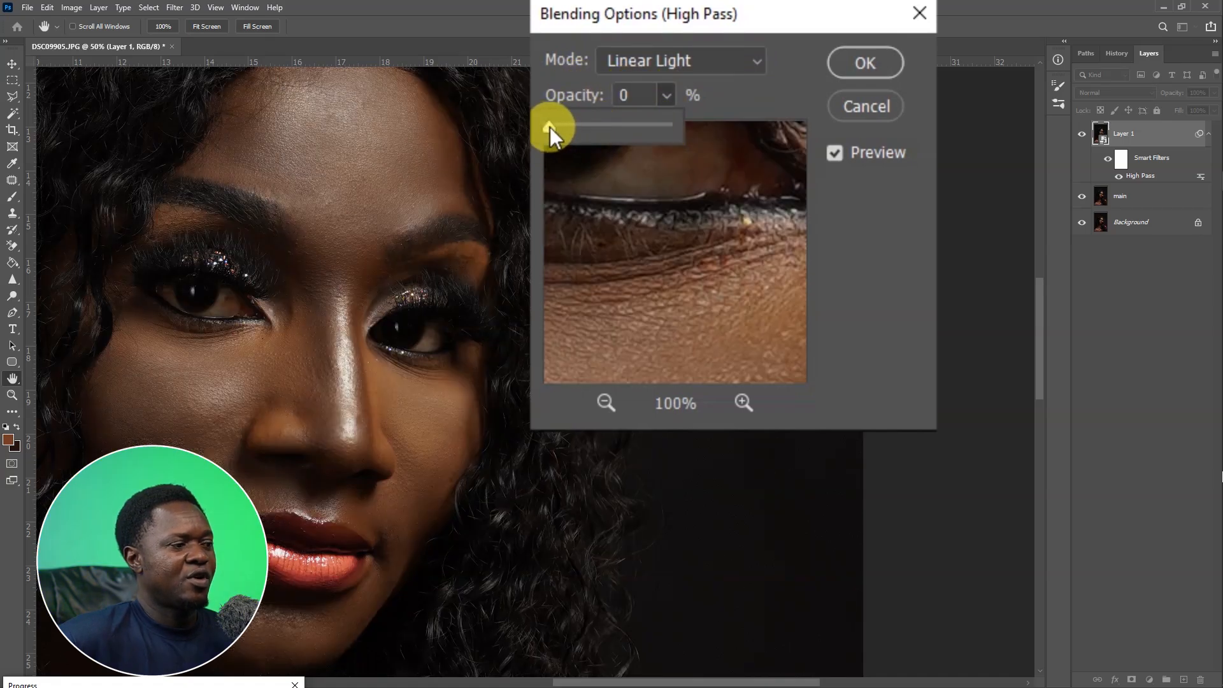
pyautogui.moveTo(549, 127); pyautogui.dragTo(557, 125)
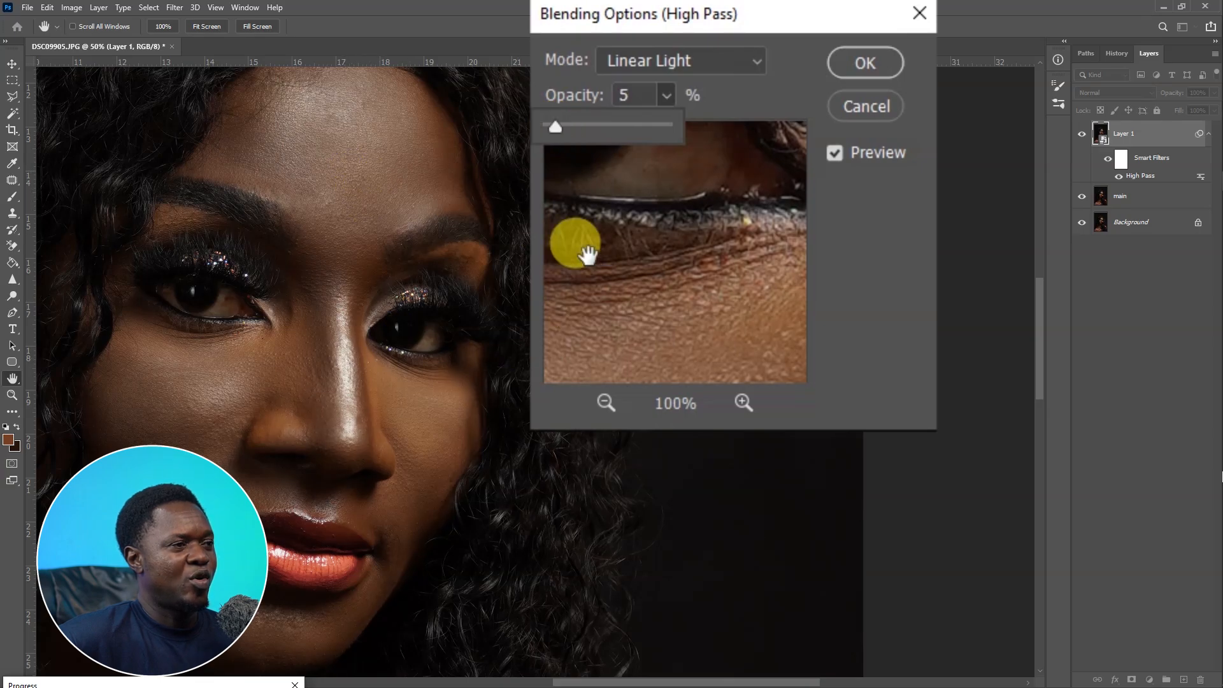
pyautogui.moveTo(557, 124); pyautogui.dragTo(591, 127)
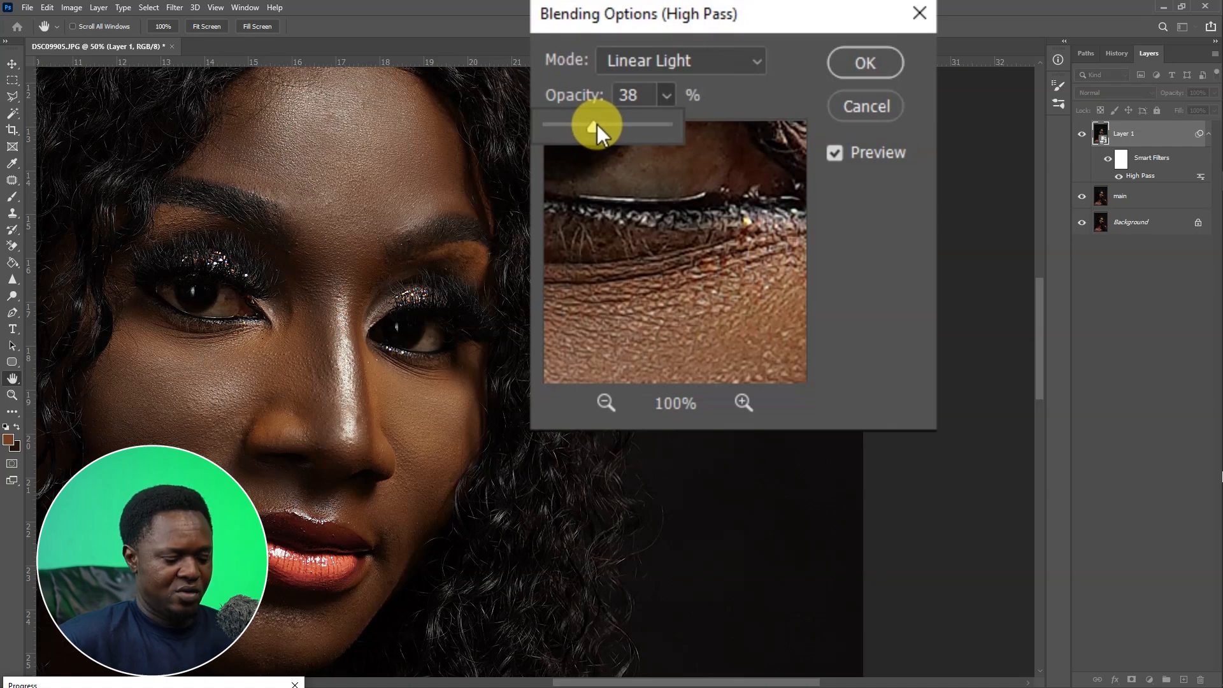
# Compare the sharpened portrait at different canvas zoom levels.
pyautogui.hotkey('ctrl', '-')
pyautogui.hotkey('ctrl', '-')
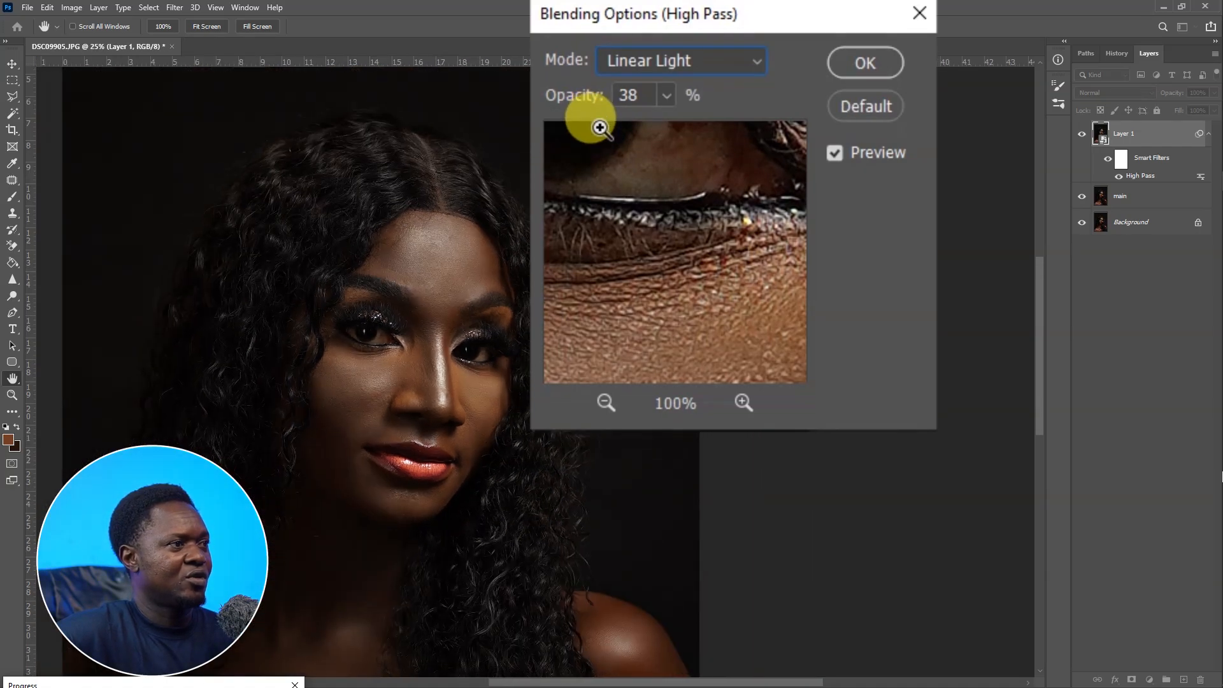
pyautogui.hotkey('ctrl', '-')
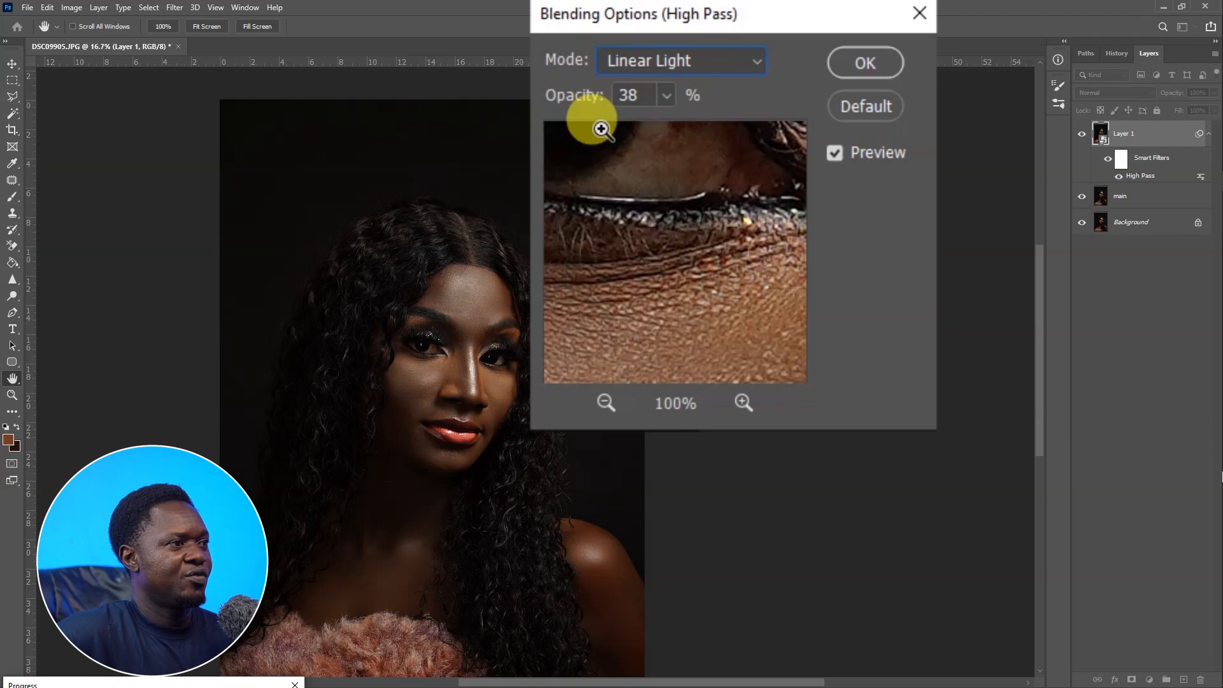
pyautogui.hotkey('ctrl', '+')
pyautogui.hotkey('ctrl', '+')
pyautogui.hotkey('ctrl', '+')
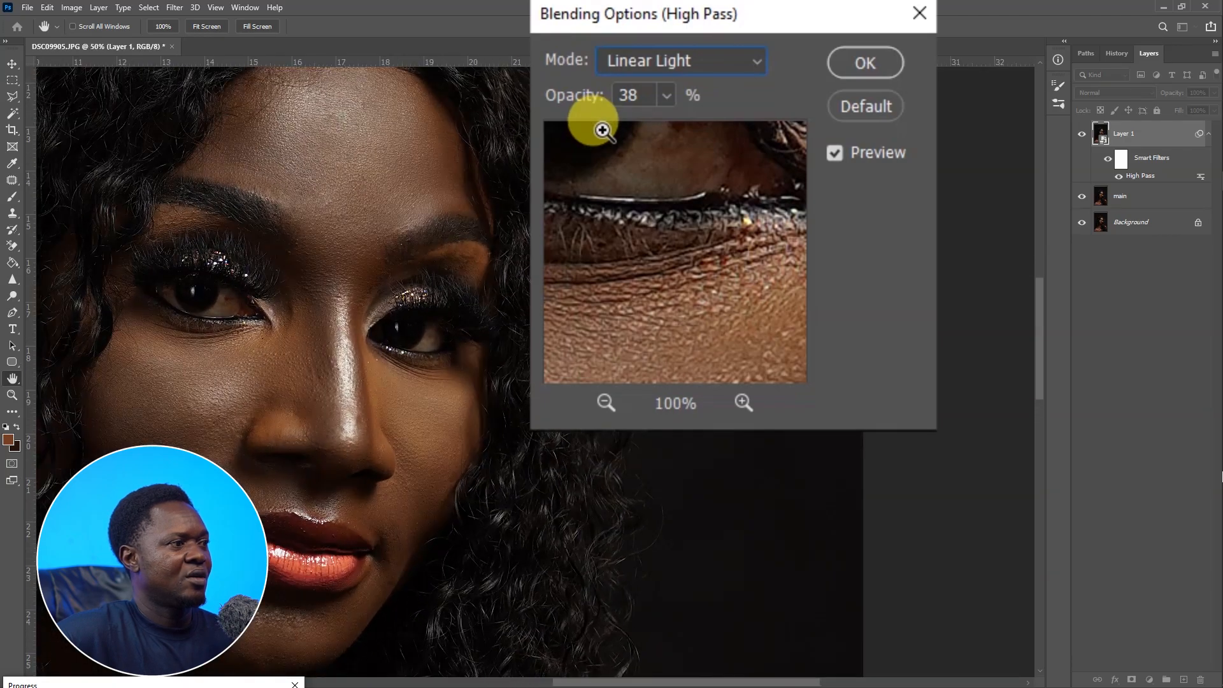
pyautogui.hotkey('ctrl', '-')
pyautogui.hotkey('ctrl', '+')
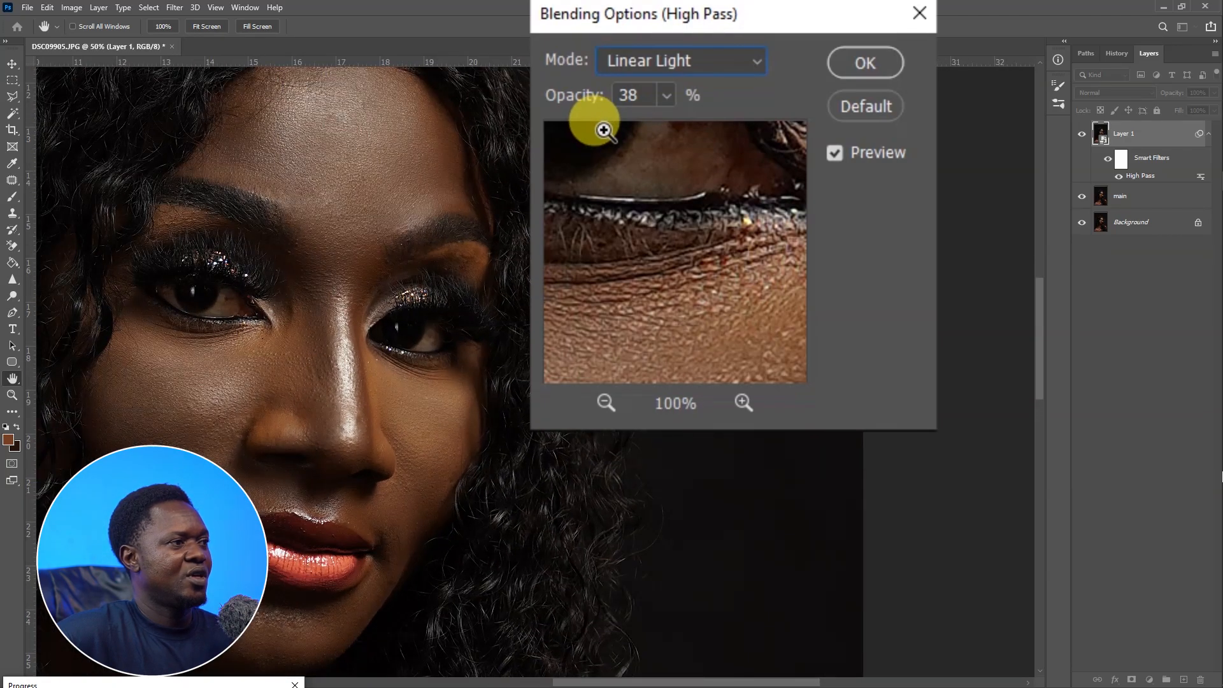
pyautogui.hotkey('ctrl', '-')
pyautogui.hotkey('ctrl', '-')
pyautogui.hotkey('ctrl', '-')
pyautogui.hotkey('ctrl', '-')
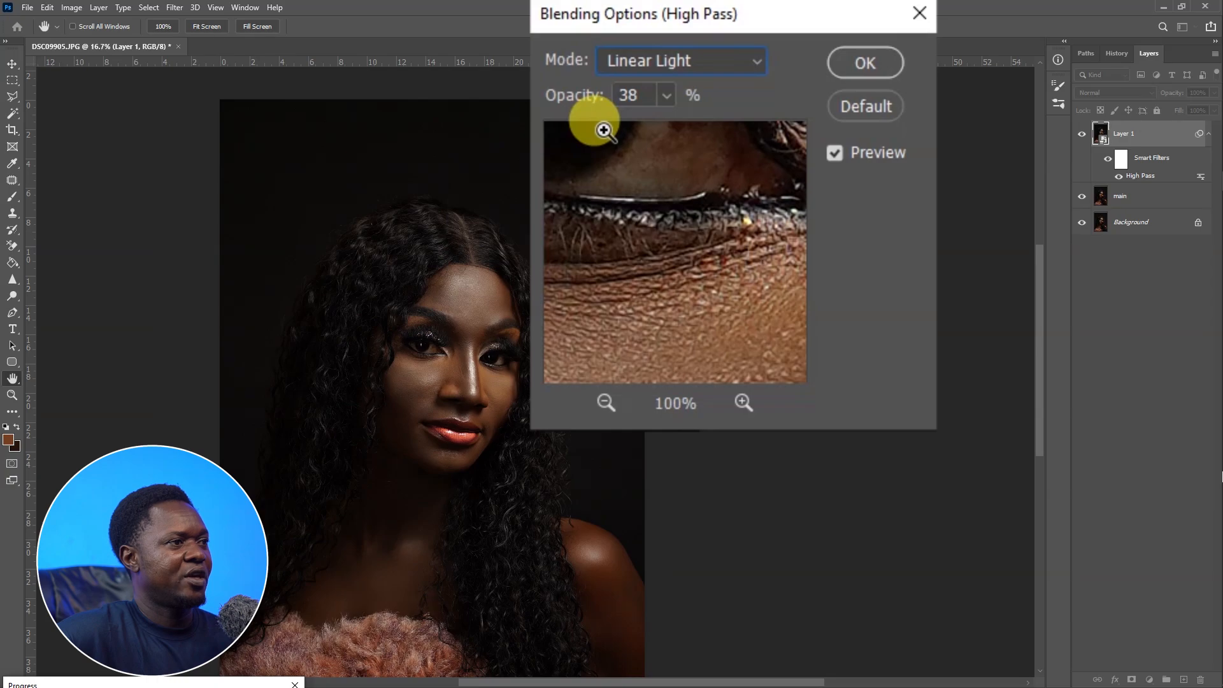
# Raise the High Pass blending opacity to 49% and confirm the blending options.
pyautogui.click(667, 95)
pyautogui.moveTo(667, 125); pyautogui.dragTo(674, 128)
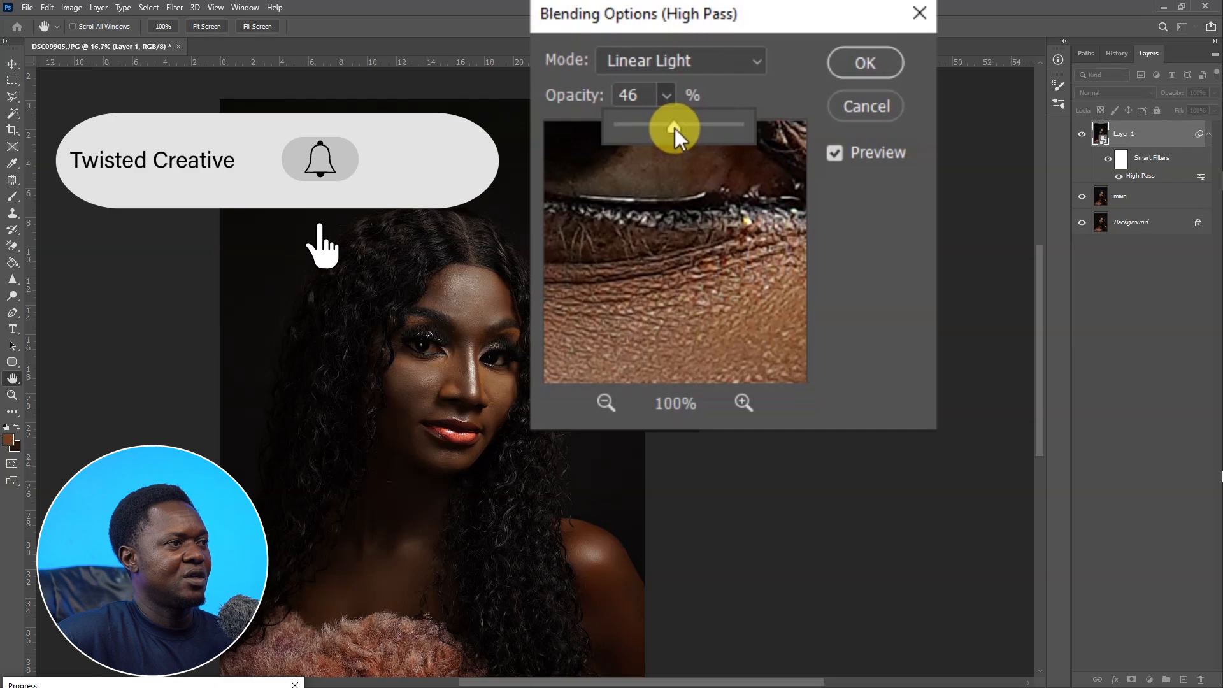
pyautogui.moveTo(675, 128); pyautogui.dragTo(678, 125)
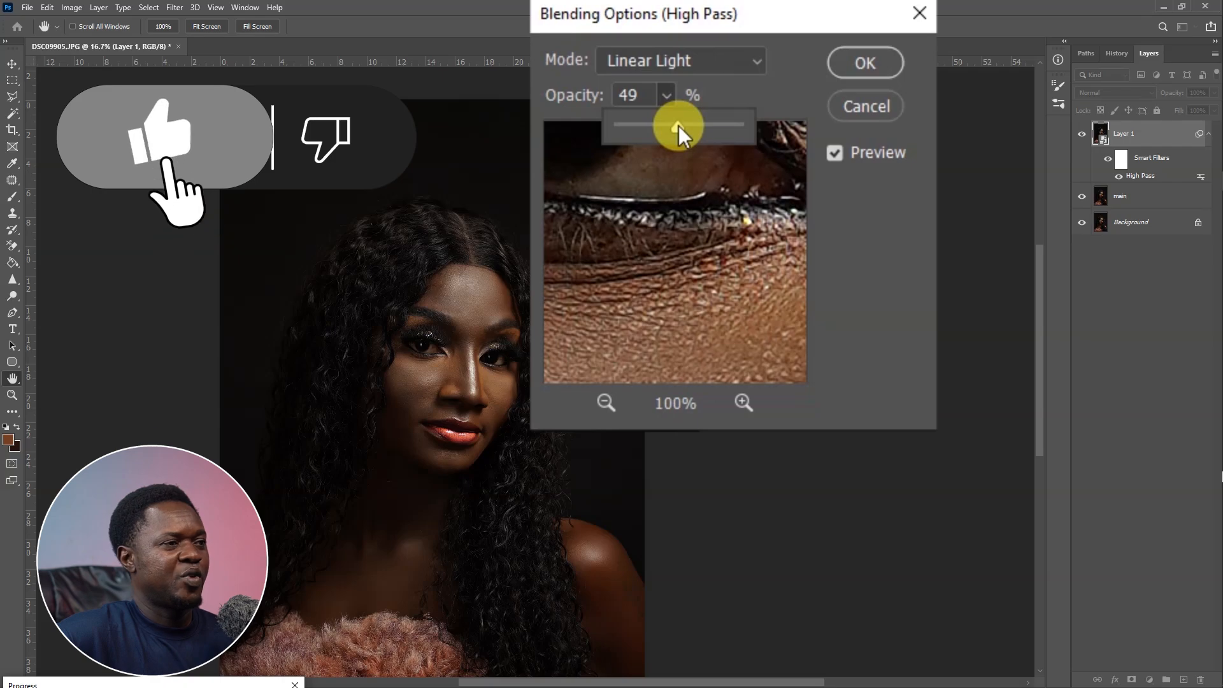
pyautogui.click(864, 62)
# Switch to the History Brush and paint over the inner eye corner and nose bridge.
pyautogui.press('y')
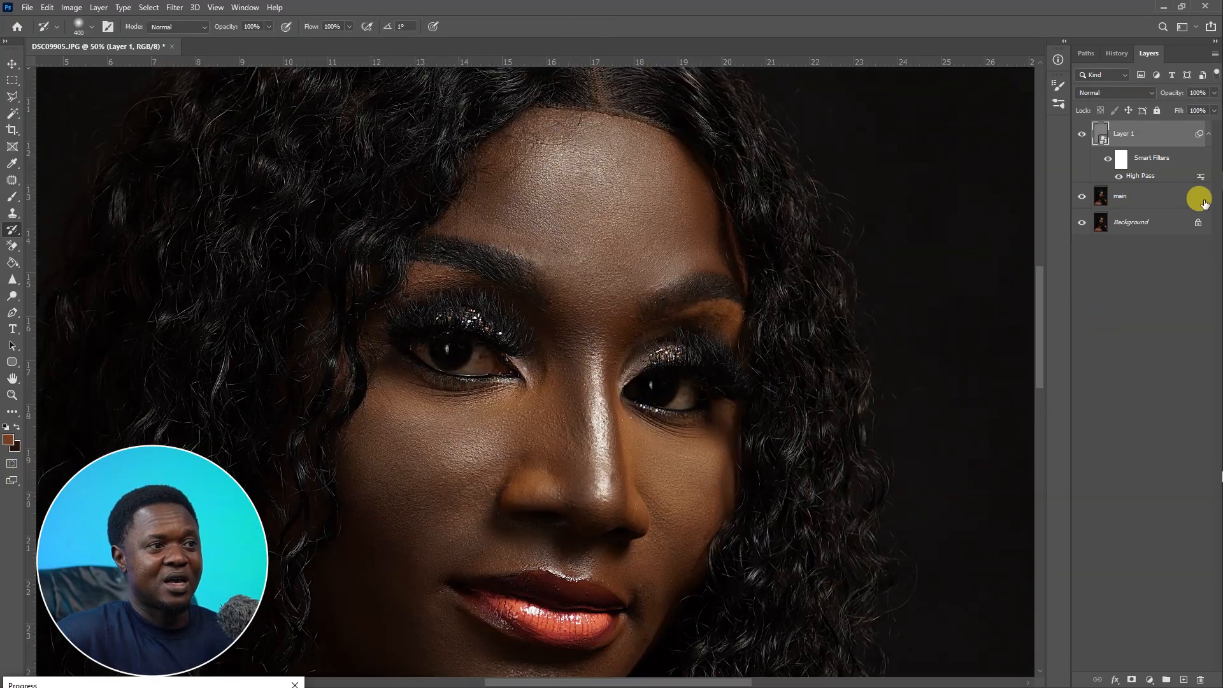
pyautogui.moveTo(701, 412)
pyautogui.mouseDown()
pyautogui.moveTo(715, 273)
pyautogui.moveTo(701, 259)
pyautogui.moveTo(722, 409)
pyautogui.mouseUp()
pyautogui.moveTo(694, 342); pyautogui.dragTo(614, 396)
pyautogui.hotkey('ctrl', '+')
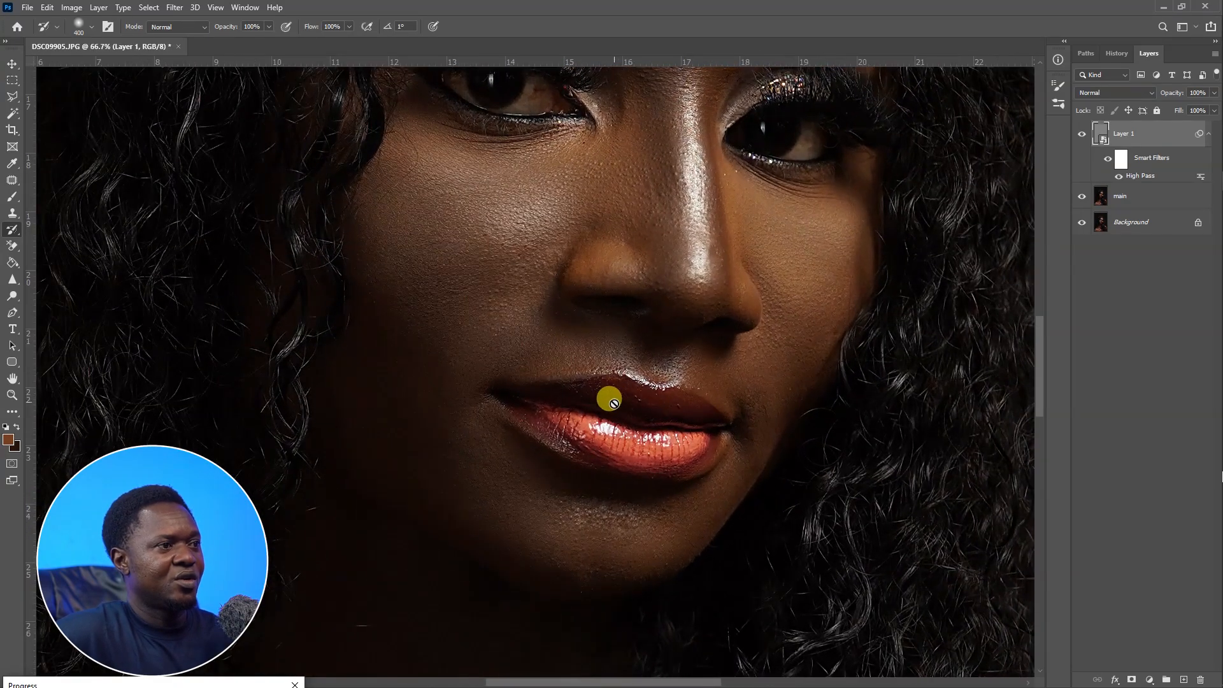
# Continue restoring detail with the History Brush over the lips and nose area.
pyautogui.moveTo(616, 330); pyautogui.dragTo(602, 548)
pyautogui.moveTo(609, 422); pyautogui.dragTo(583, 353)
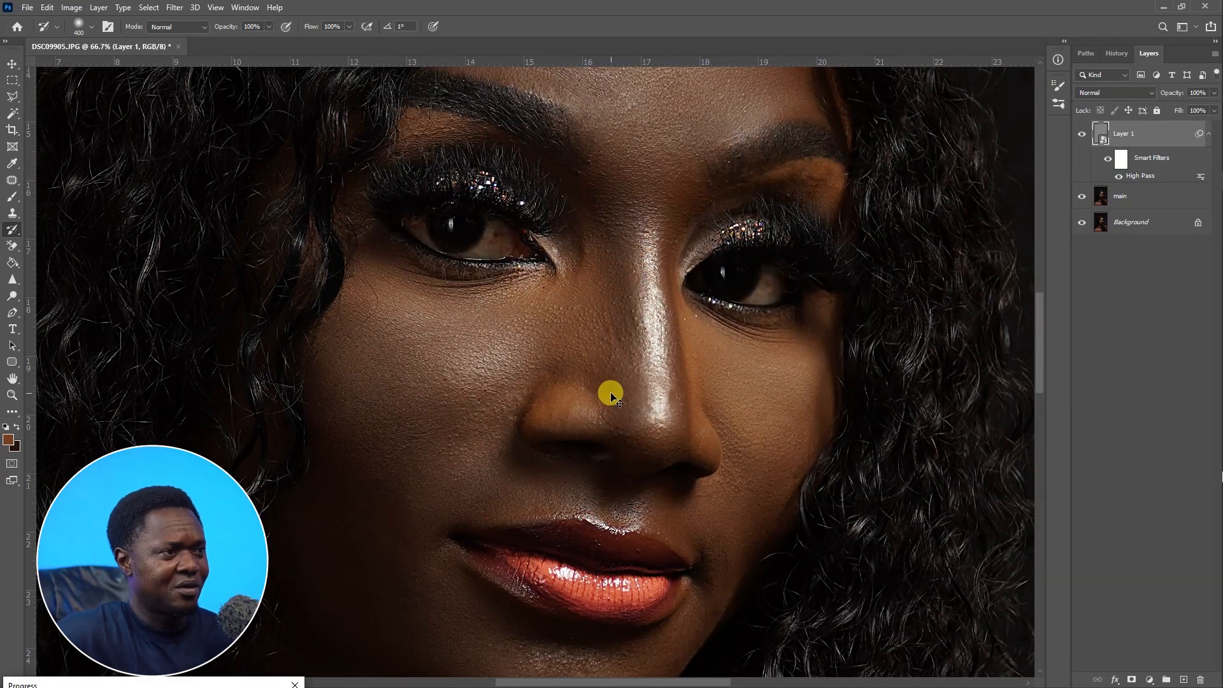
pyautogui.hotkey('ctrl', '-')
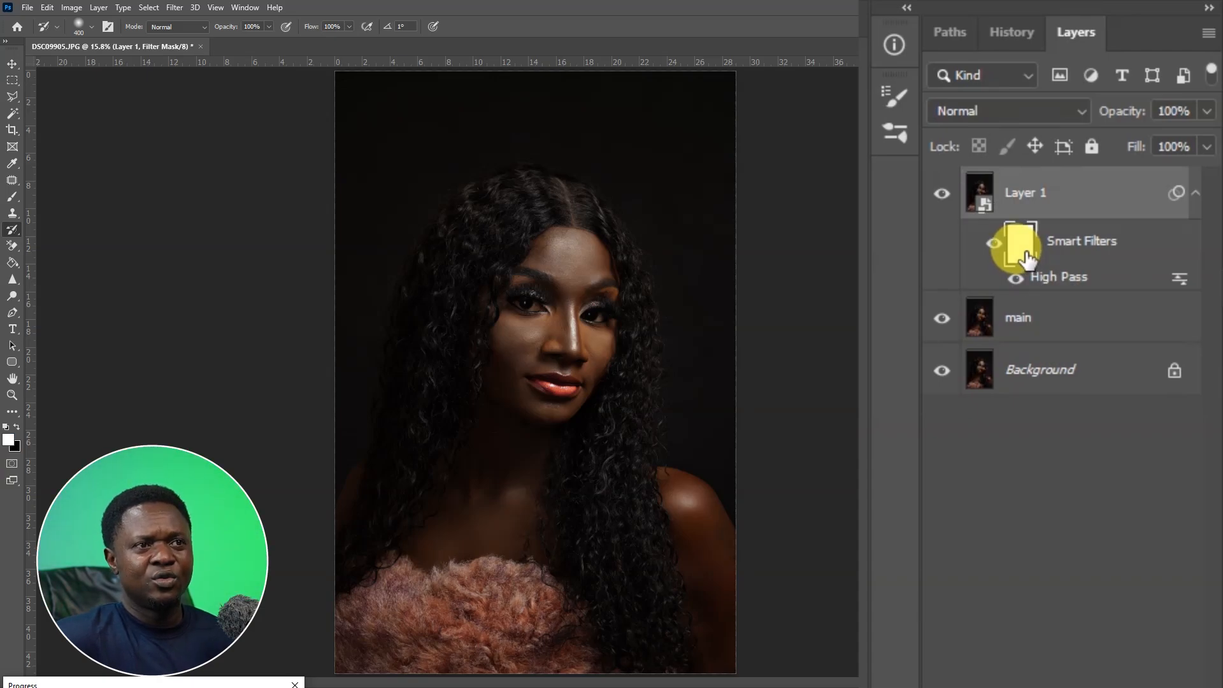
# Invert the High Pass smart filter mask to black so the sharpening is hidden.
pyautogui.hotkey('ctrl', 'i')
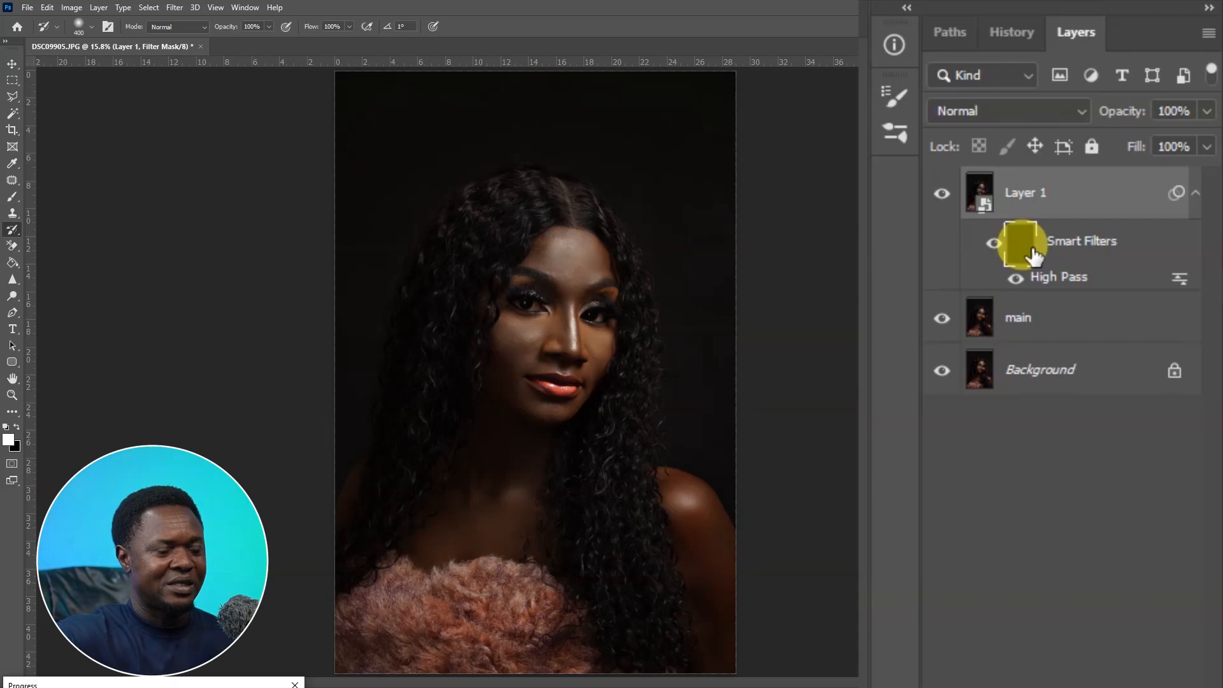
pyautogui.scroll(5, 767, 361)
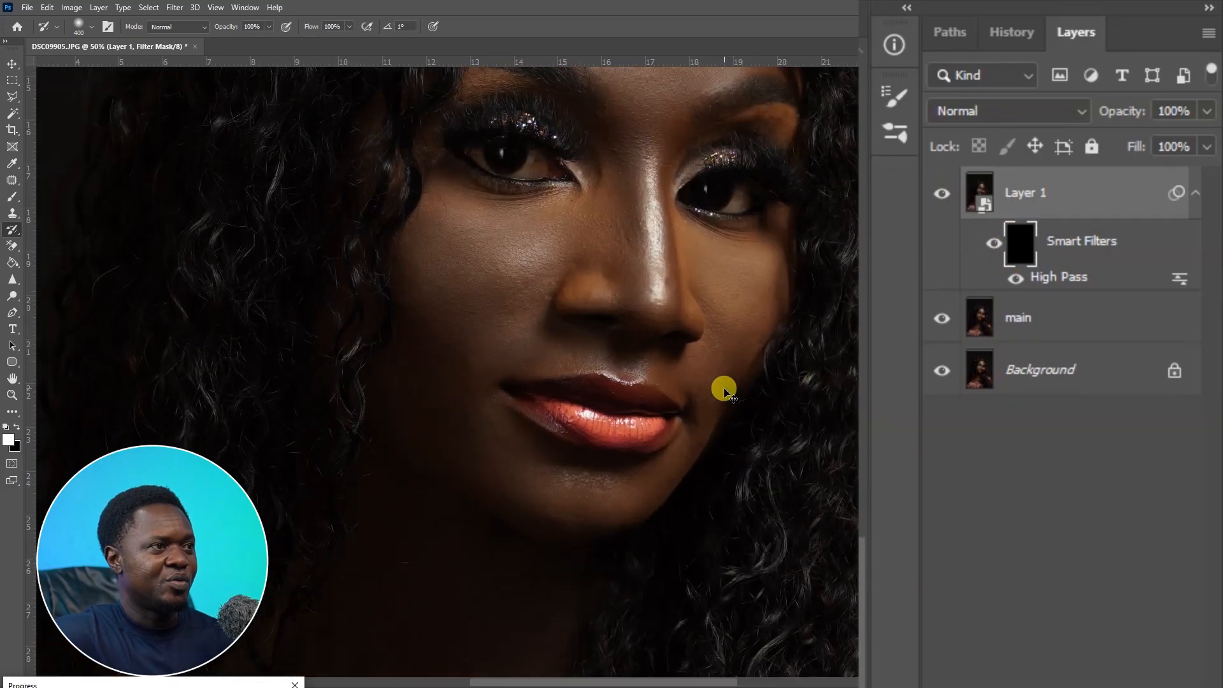
pyautogui.hotkey('ctrl', '+')
pyautogui.moveTo(666, 271); pyautogui.dragTo(649, 563)
pyautogui.moveTo(650, 409); pyautogui.dragTo(649, 473)
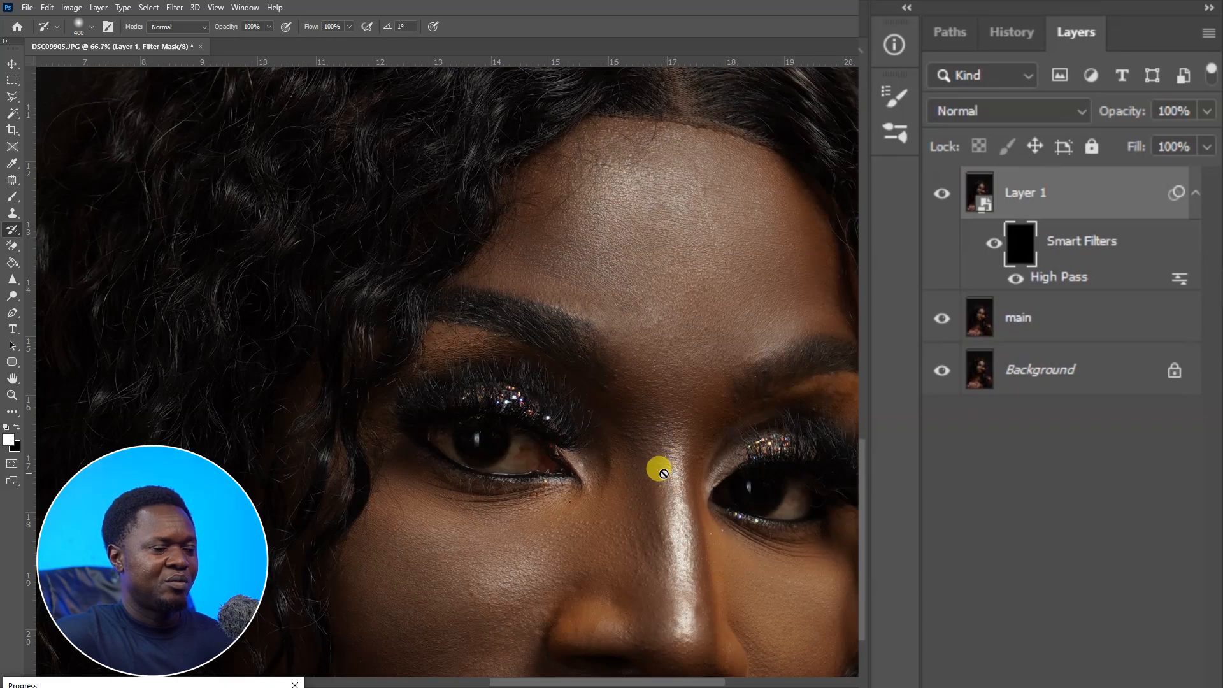
pyautogui.hotkey('ctrl', 'i')
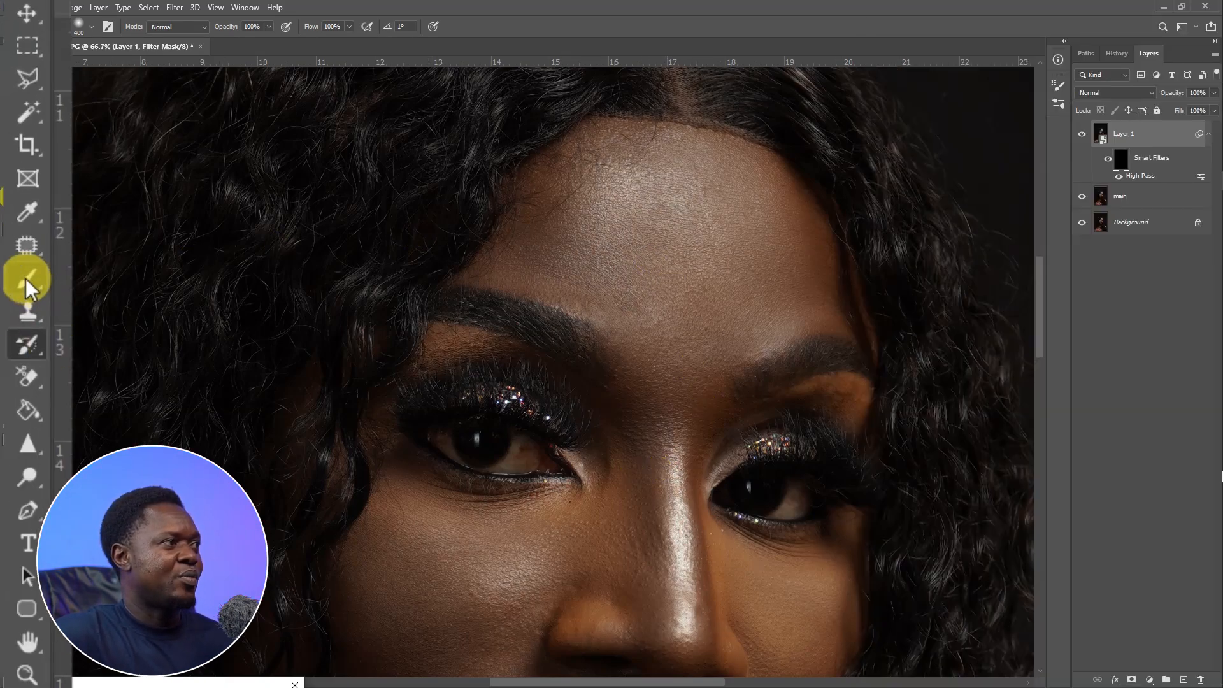
# Switch to the Brush tool and set its opacity and flow to 80%.
pyautogui.click(27, 283)
pyautogui.click(269, 27)
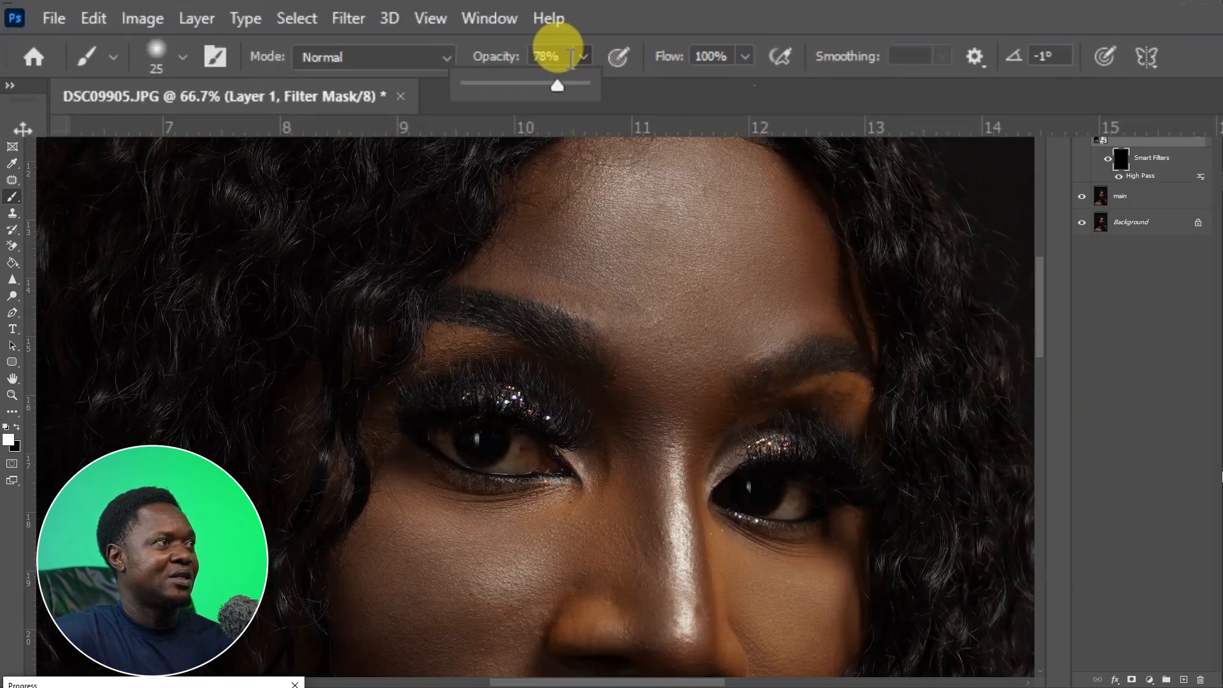
pyautogui.moveTo(715, 56); pyautogui.dragTo(678, 63)
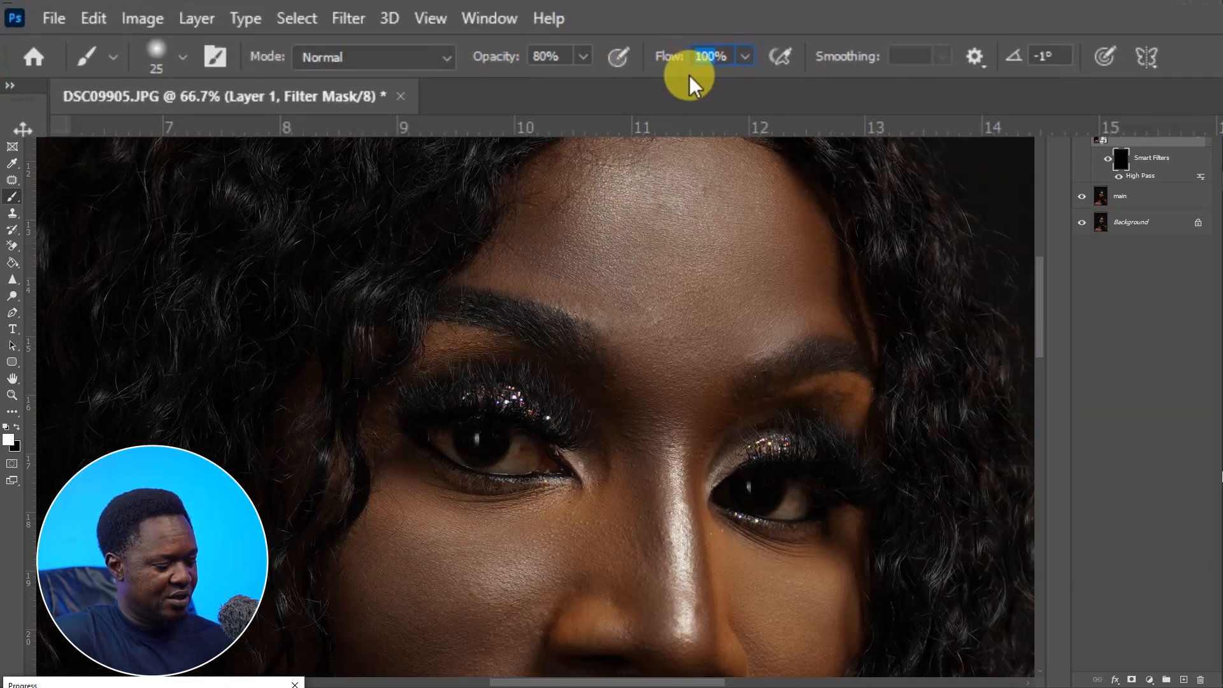
pyautogui.write('80')
pyautogui.press('Return')
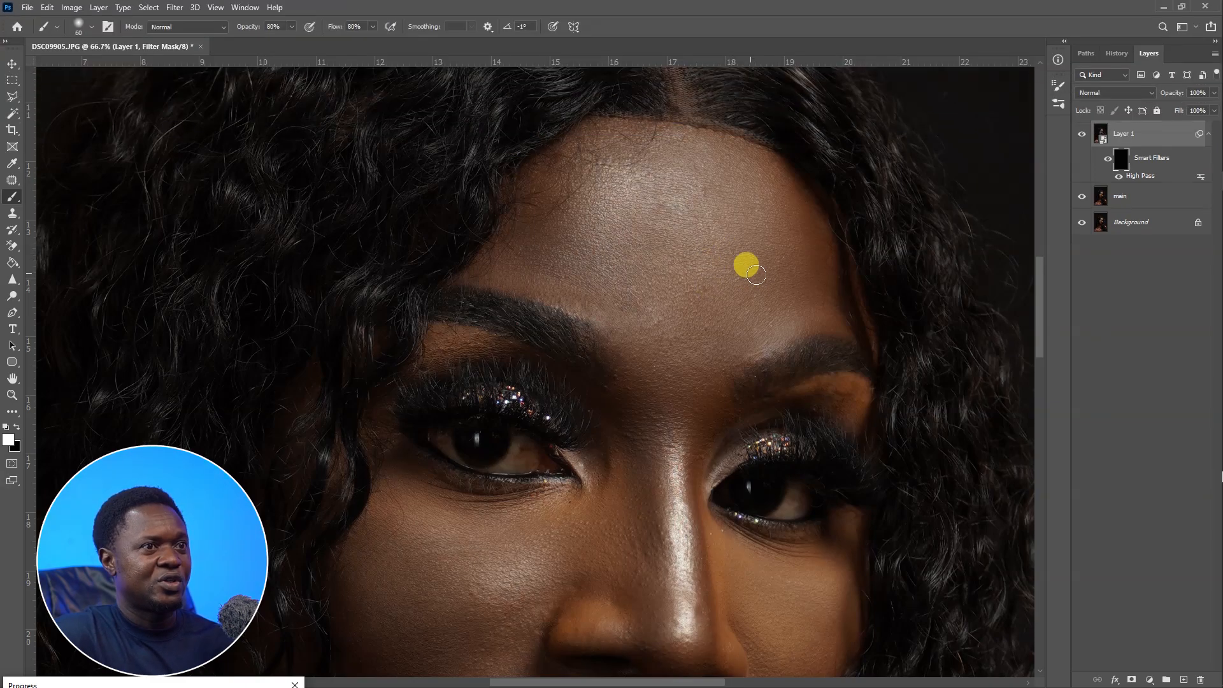
# Paint white on the filter mask with a larger brush over the forehead and nose bridge.
pyautogui.press(']')
pyautogui.press(']')
pyautogui.press(']')
pyautogui.press(']')
pyautogui.press(']')
pyautogui.moveTo(705, 258)
pyautogui.mouseDown()
pyautogui.moveTo(666, 268)
pyautogui.moveTo(622, 251)
pyautogui.moveTo(646, 224)
pyautogui.moveTo(635, 209)
pyautogui.moveTo(609, 210)
pyautogui.moveTo(556, 235)
pyautogui.moveTo(607, 286)
pyautogui.moveTo(519, 262)
pyautogui.moveTo(491, 268)
pyautogui.moveTo(636, 323)
pyautogui.moveTo(641, 167)
pyautogui.moveTo(691, 164)
pyautogui.moveTo(796, 234)
pyautogui.moveTo(721, 207)
pyautogui.moveTo(763, 286)
pyautogui.moveTo(814, 251)
pyautogui.moveTo(785, 321)
pyautogui.moveTo(770, 309)
pyautogui.moveTo(789, 314)
pyautogui.moveTo(667, 385)
pyautogui.moveTo(712, 391)
pyautogui.moveTo(662, 325)
pyautogui.moveTo(627, 334)
pyautogui.moveTo(743, 373)
pyautogui.moveTo(769, 407)
pyautogui.moveTo(780, 398)
pyautogui.moveTo(750, 363)
pyautogui.moveTo(793, 282)
pyautogui.moveTo(676, 303)
pyautogui.moveTo(755, 258)
pyautogui.moveTo(718, 214)
pyautogui.moveTo(731, 199)
pyautogui.moveTo(640, 179)
pyautogui.moveTo(599, 253)
pyautogui.moveTo(739, 289)
pyautogui.mouseUp()
pyautogui.press('[')
pyautogui.press('[')
pyautogui.press('[')
pyautogui.press(']')
pyautogui.press(']')
pyautogui.press(']')
pyautogui.press(']')
pyautogui.moveTo(675, 417); pyautogui.dragTo(731, 240)
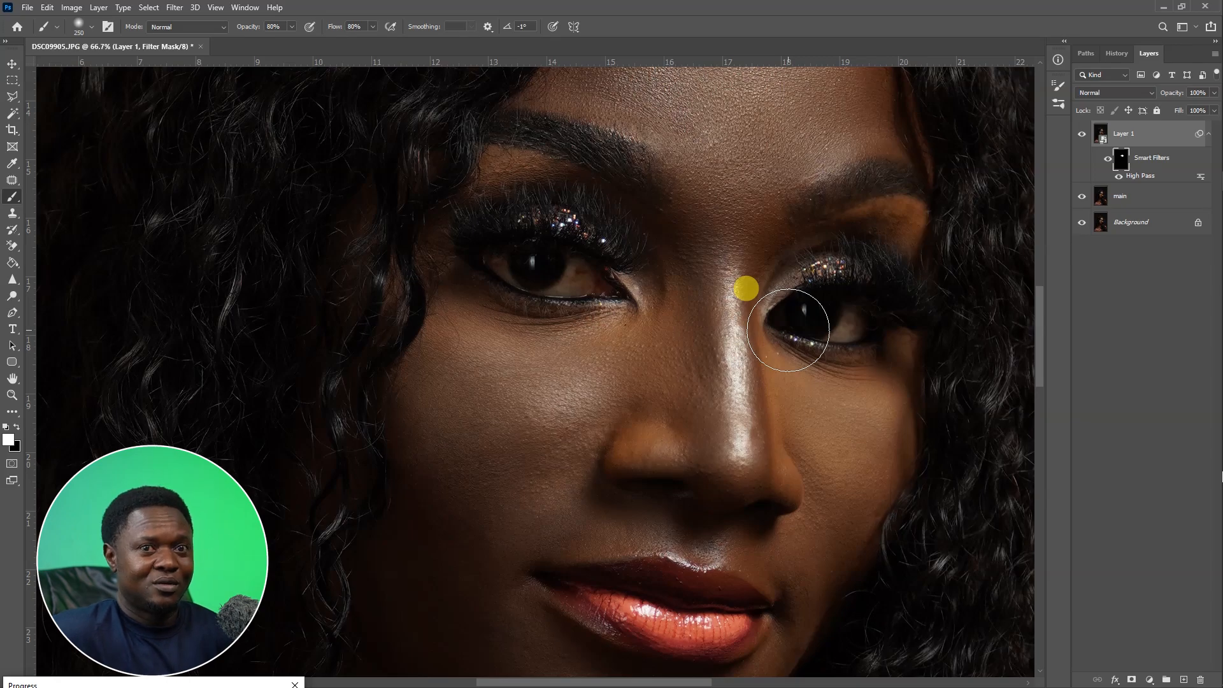
# Continue painting the sharpening back over the eyes, nose and cheeks of the face.
pyautogui.press('[')
pyautogui.press('[')
pyautogui.press('[')
pyautogui.press('[')
pyautogui.moveTo(715, 259)
pyautogui.mouseDown()
pyautogui.moveTo(710, 290)
pyautogui.moveTo(731, 340)
pyautogui.mouseUp()
pyautogui.moveTo(688, 294)
pyautogui.mouseDown()
pyautogui.moveTo(699, 419)
pyautogui.moveTo(695, 398)
pyautogui.moveTo(682, 420)
pyautogui.moveTo(663, 307)
pyautogui.moveTo(652, 389)
pyautogui.moveTo(637, 380)
pyautogui.moveTo(667, 431)
pyautogui.moveTo(610, 447)
pyautogui.moveTo(646, 461)
pyautogui.moveTo(752, 457)
pyautogui.moveTo(771, 477)
pyautogui.moveTo(786, 451)
pyautogui.moveTo(756, 323)
pyautogui.moveTo(799, 497)
pyautogui.moveTo(794, 387)
pyautogui.moveTo(867, 423)
pyautogui.moveTo(852, 445)
pyautogui.moveTo(817, 439)
pyautogui.moveTo(869, 407)
pyautogui.moveTo(812, 377)
pyautogui.moveTo(849, 378)
pyautogui.moveTo(893, 353)
pyautogui.moveTo(871, 496)
pyautogui.moveTo(849, 449)
pyautogui.moveTo(842, 540)
pyautogui.moveTo(843, 516)
pyautogui.moveTo(895, 477)
pyautogui.mouseUp()
pyautogui.press(']')
pyautogui.press(']')
pyautogui.press(']')
pyautogui.press('space')
pyautogui.moveTo(908, 243)
pyautogui.mouseDown()
pyautogui.moveTo(924, 335)
pyautogui.moveTo(957, 157)
pyautogui.mouseUp()
pyautogui.moveTo(653, 318)
pyautogui.mouseDown()
pyautogui.moveTo(613, 340)
pyautogui.moveTo(644, 209)
pyautogui.mouseUp()
pyautogui.press('space')
pyautogui.moveTo(575, 363)
pyautogui.mouseDown()
pyautogui.moveTo(687, 313)
pyautogui.moveTo(844, 451)
pyautogui.moveTo(548, 303)
pyautogui.mouseUp()
pyautogui.press('space')
pyautogui.moveTo(771, 206)
pyautogui.mouseDown()
pyautogui.moveTo(701, 404)
pyautogui.moveTo(695, 494)
pyautogui.mouseUp()
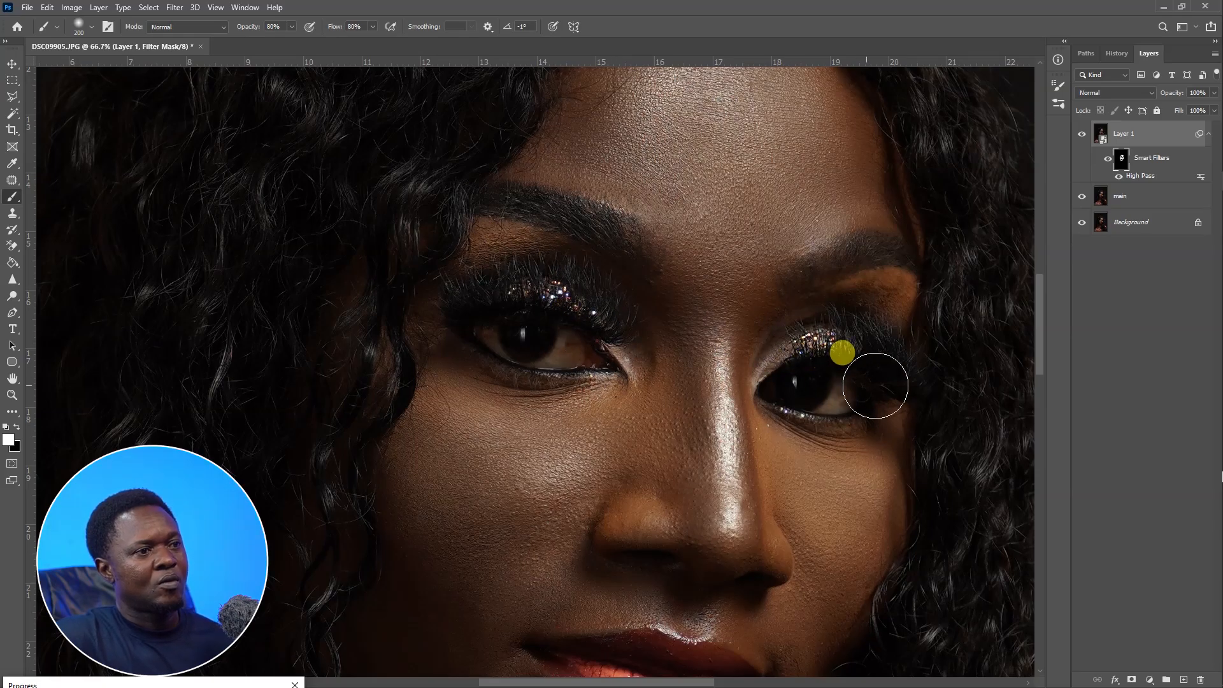
pyautogui.press('space')
pyautogui.moveTo(756, 604)
pyautogui.mouseDown()
pyautogui.moveTo(792, 276)
pyautogui.moveTo(820, 184)
pyautogui.mouseUp()
# Paint the filter mask over the neck, chest and shoulders with a larger brush.
pyautogui.hotkey('ctrl', '-')
pyautogui.hotkey('ctrl', '-')
pyautogui.press('space')
pyautogui.moveTo(643, 338); pyautogui.dragTo(667, 486)
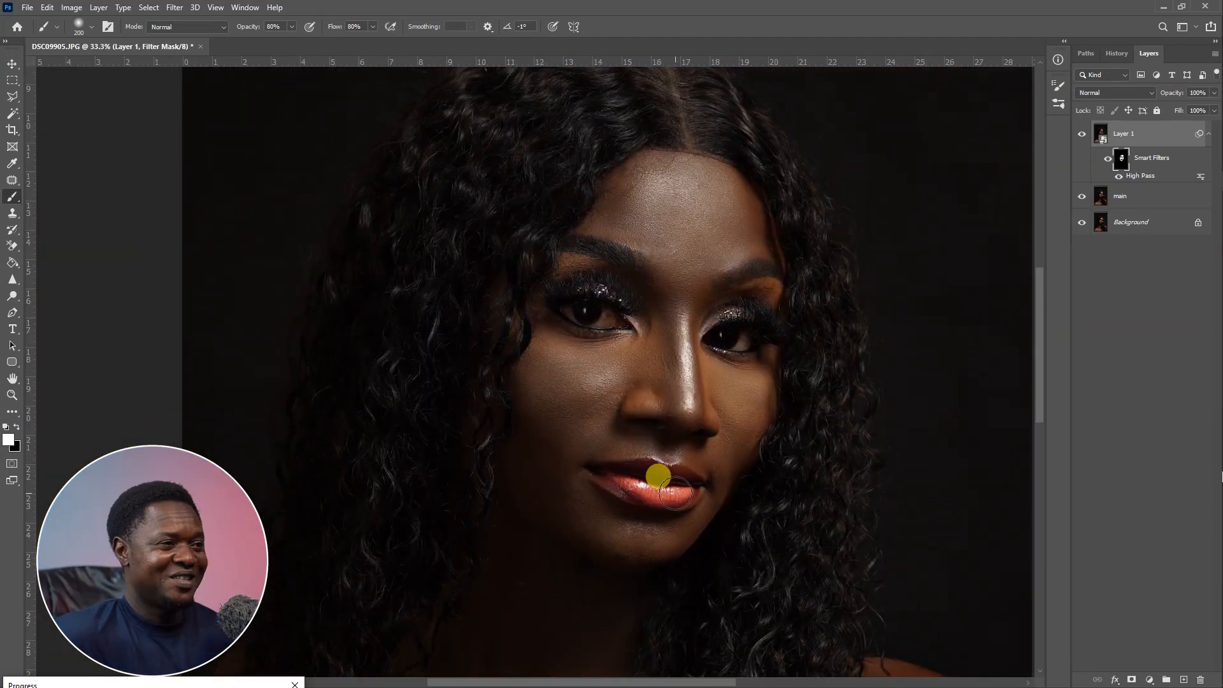
pyautogui.hotkey('ctrl', '+')
pyautogui.hotkey('ctrl', '+')
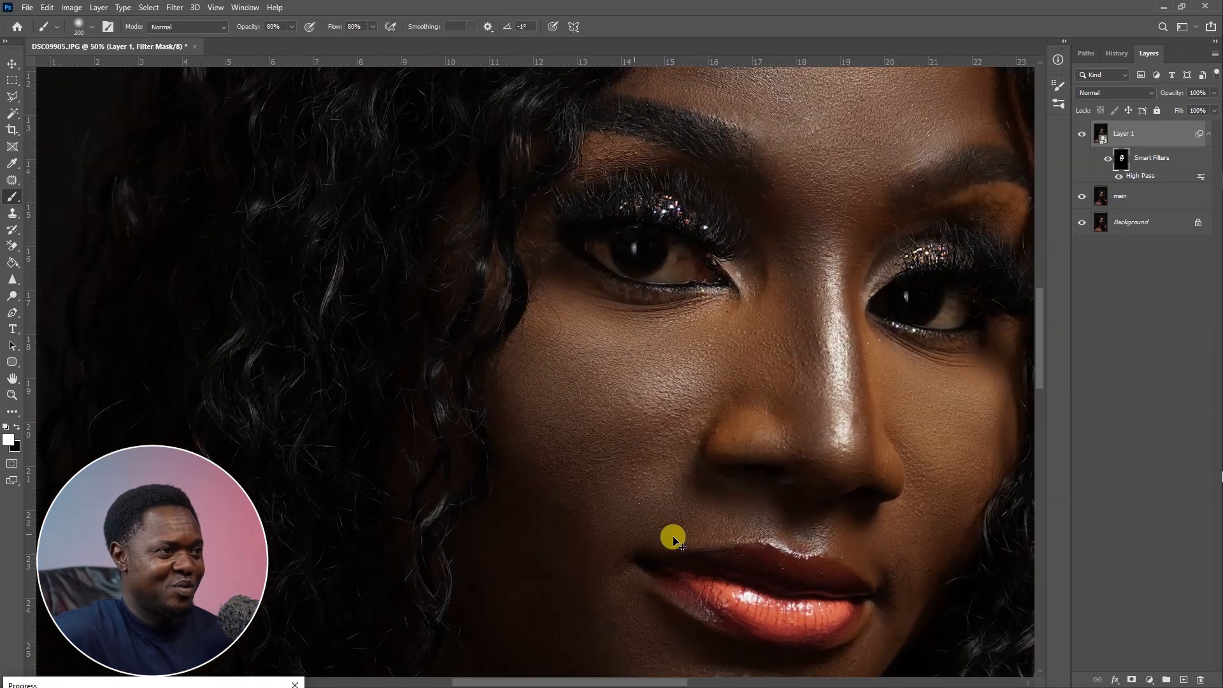
pyautogui.hotkey('ctrl', '-')
pyautogui.hotkey('ctrl', '-')
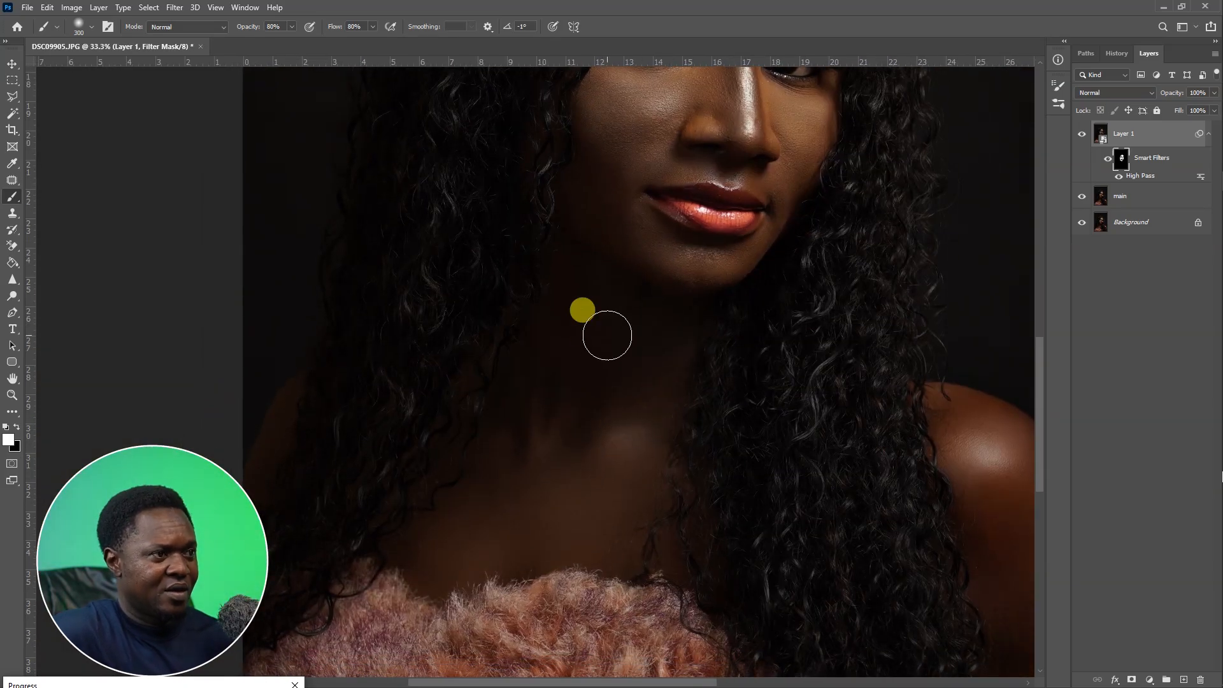
pyautogui.press(']')
pyautogui.press(']')
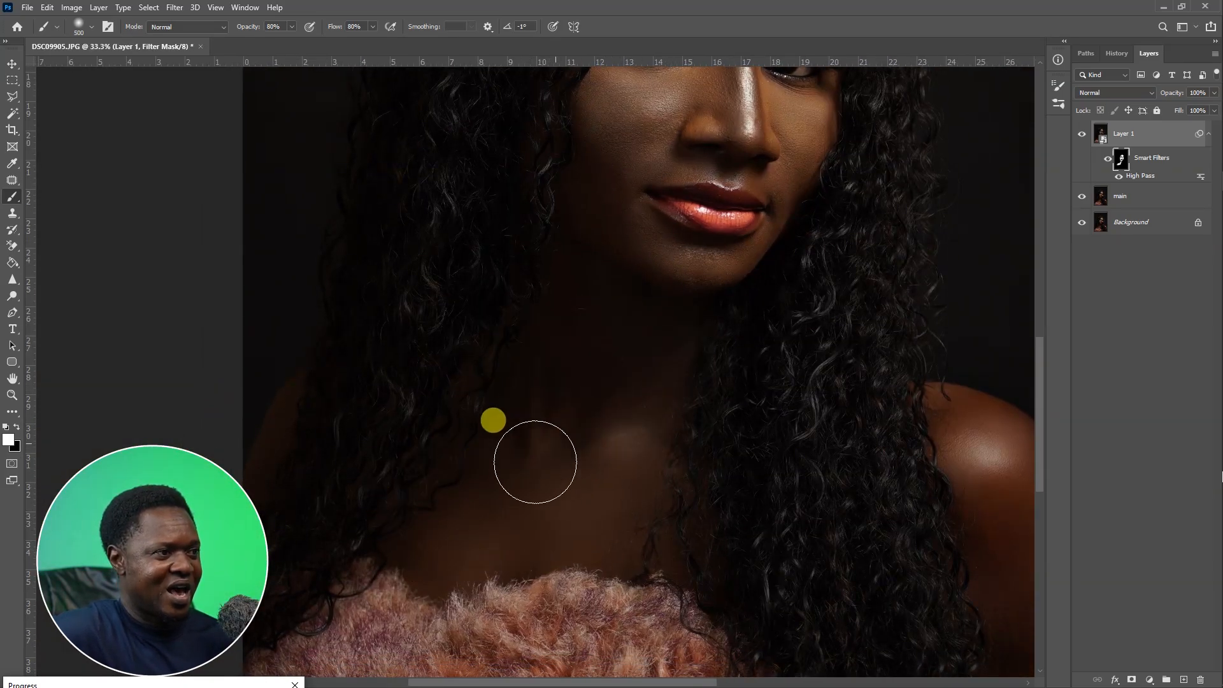
pyautogui.moveTo(565, 418); pyautogui.dragTo(653, 408)
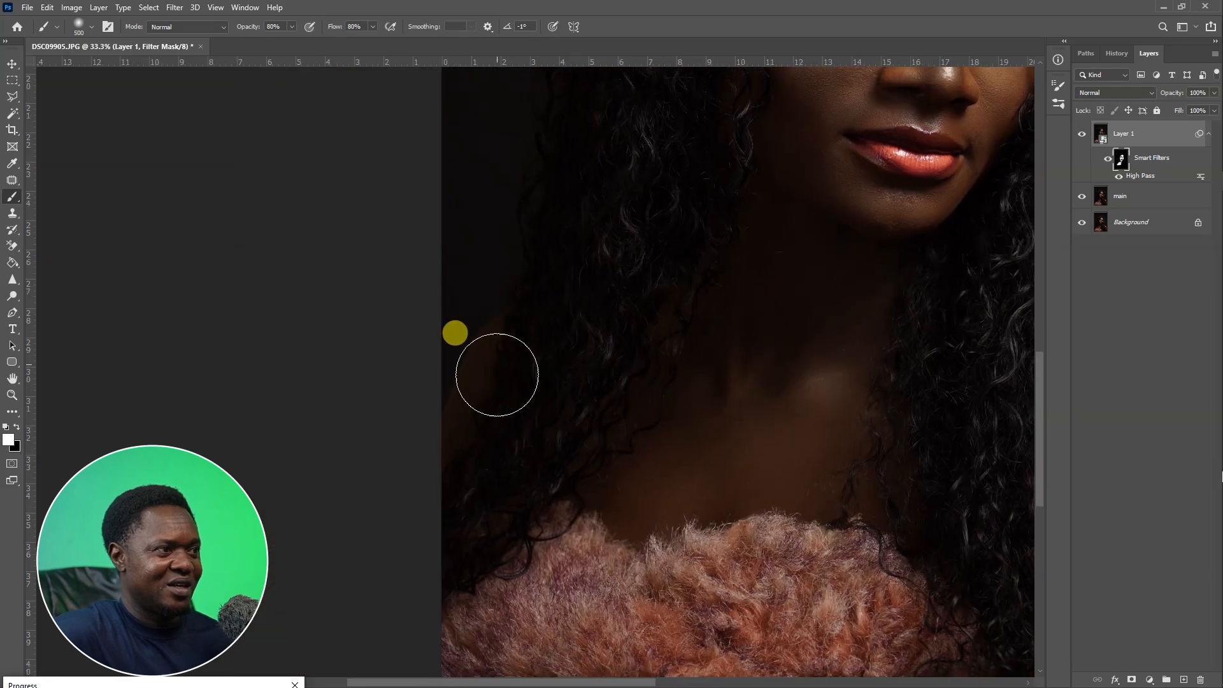
pyautogui.moveTo(827, 445); pyautogui.dragTo(371, 478)
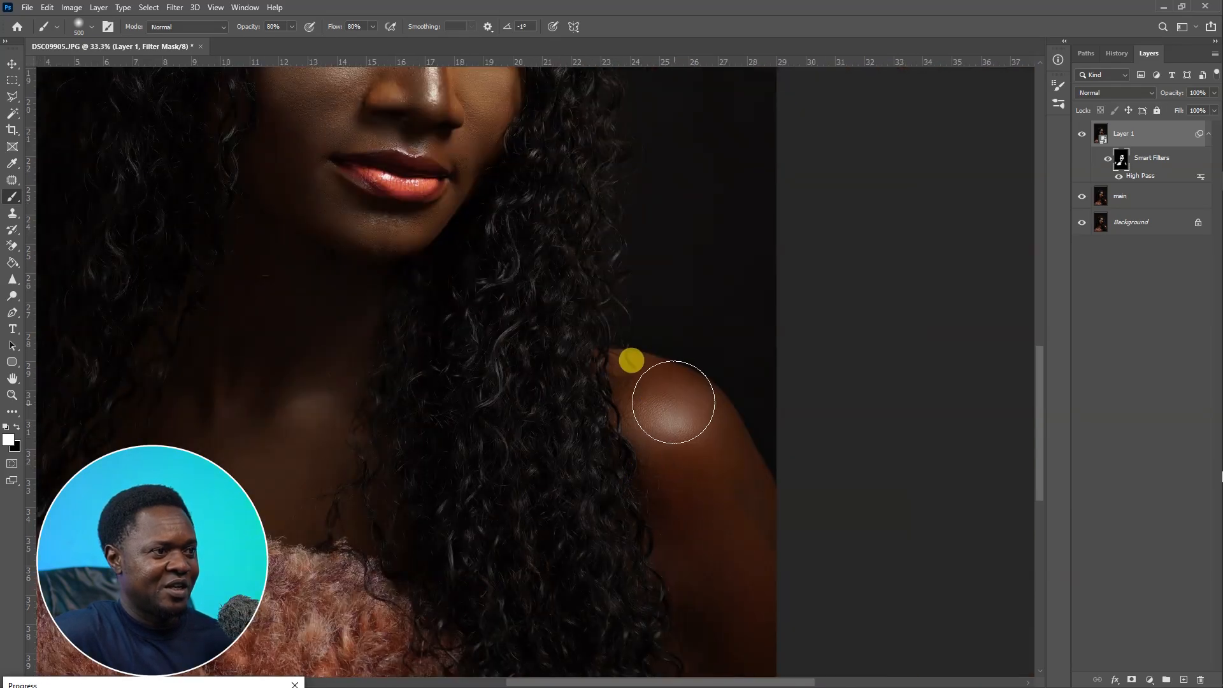
pyautogui.moveTo(733, 517); pyautogui.dragTo(623, 326)
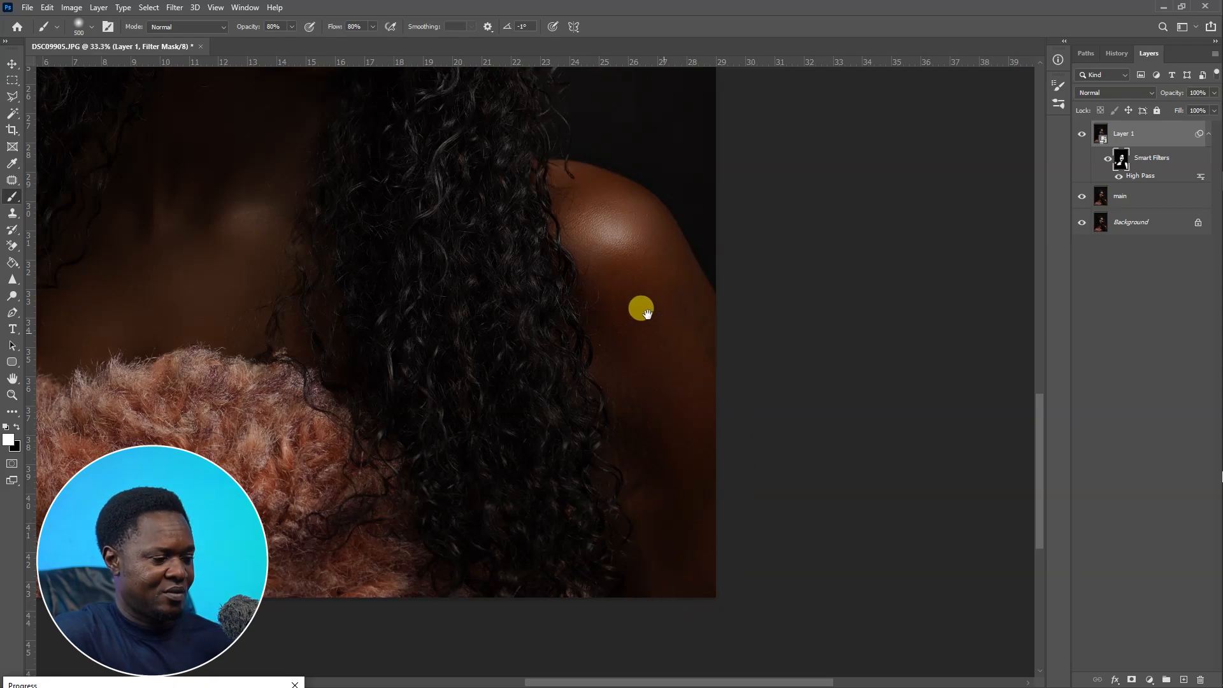
pyautogui.moveTo(639, 304); pyautogui.dragTo(730, 558)
pyautogui.hotkey('ctrl', '-')
pyautogui.hotkey('ctrl', '-')
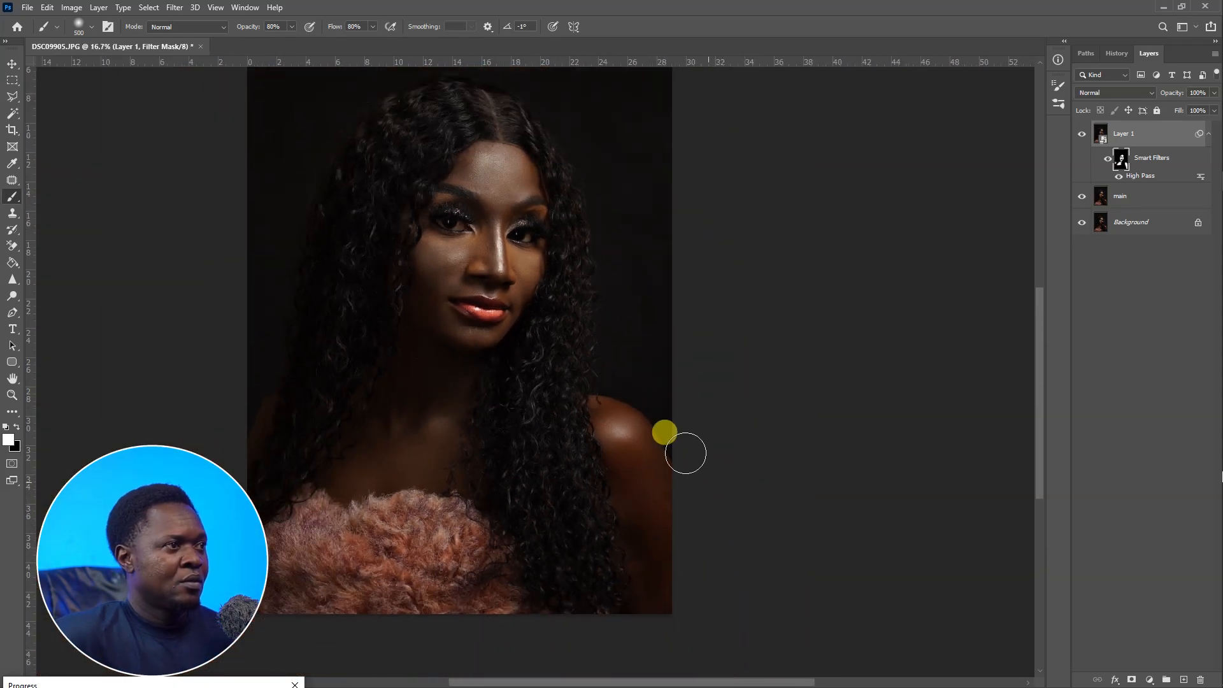
pyautogui.moveTo(600, 367); pyautogui.dragTo(683, 501)
# Paint the filter mask over the cheek beside the nose.
pyautogui.hotkey('ctrl', '+')
pyautogui.hotkey('ctrl', '+')
pyautogui.hotkey('ctrl', '+')
pyautogui.hotkey('ctrl', '+')
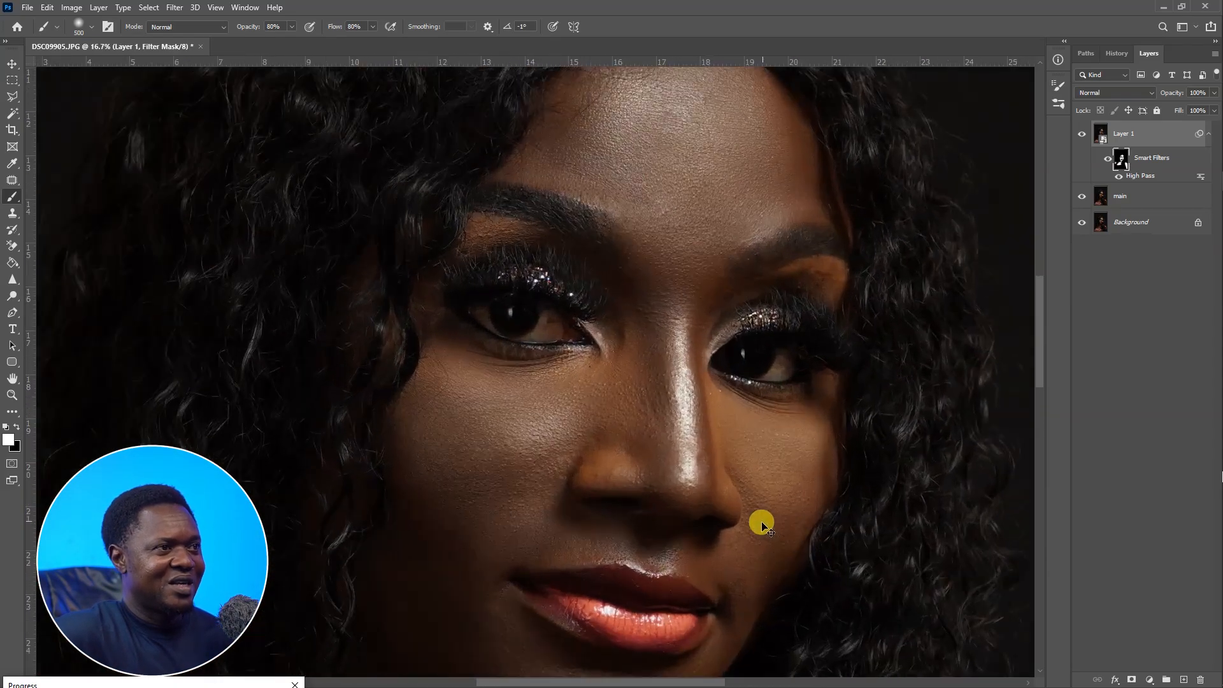
pyautogui.moveTo(772, 504); pyautogui.dragTo(732, 514)
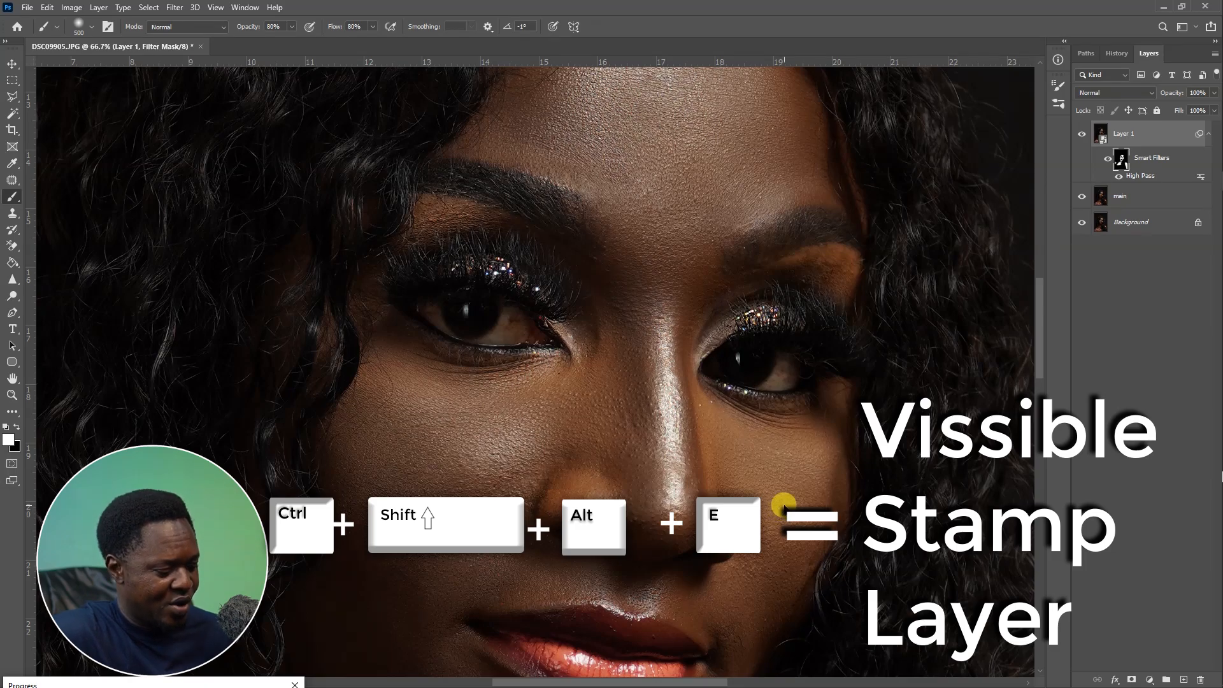
# Stamp all visible layers into a new layer and add a Hue/Saturation adjustment layer.
pyautogui.hotkey('ctrl', 'shift', 'alt', 'e')
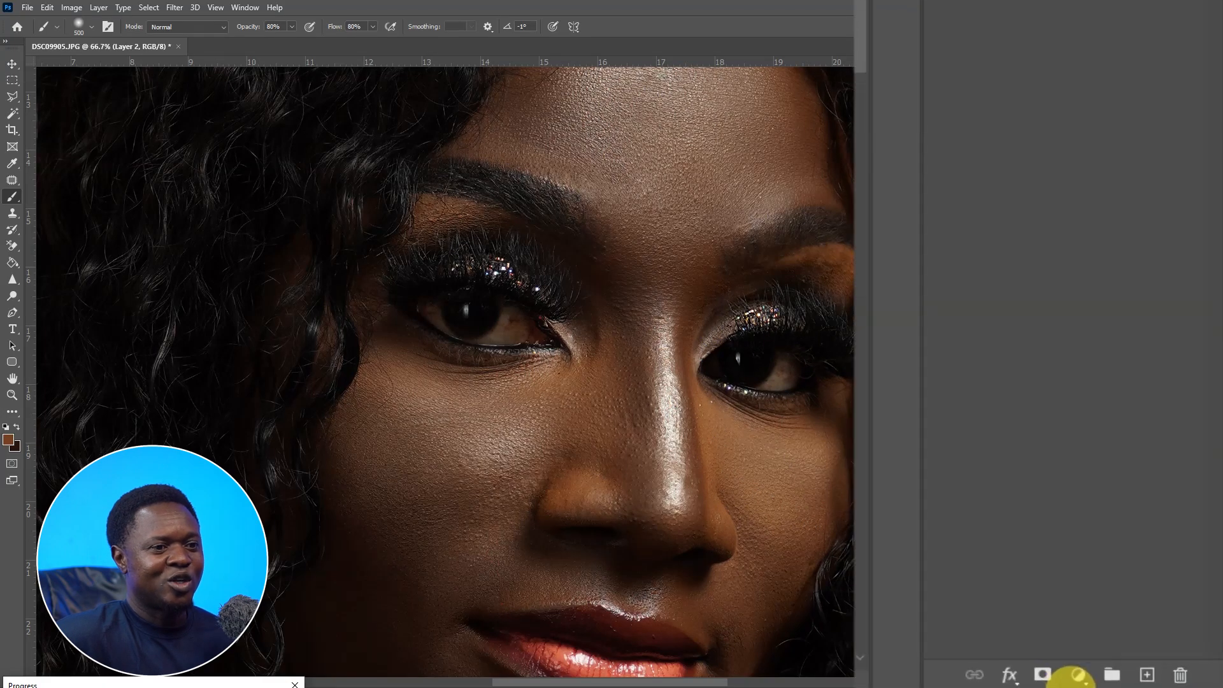
pyautogui.click(1078, 673)
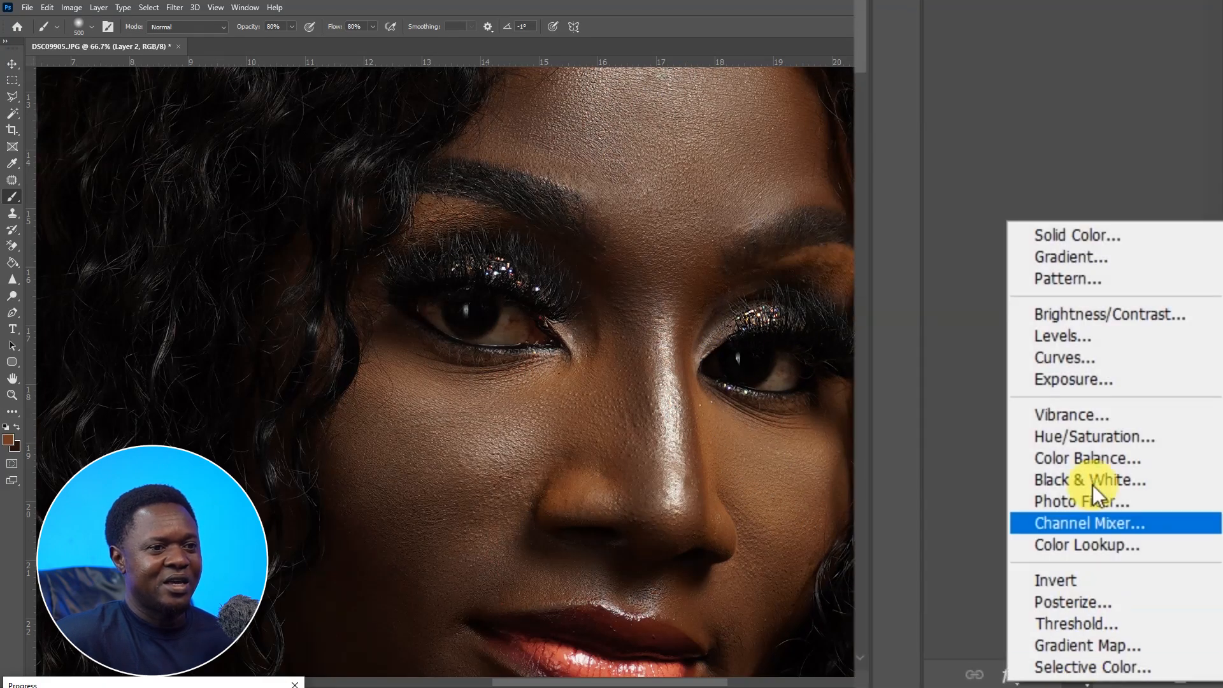
pyautogui.click(1091, 436)
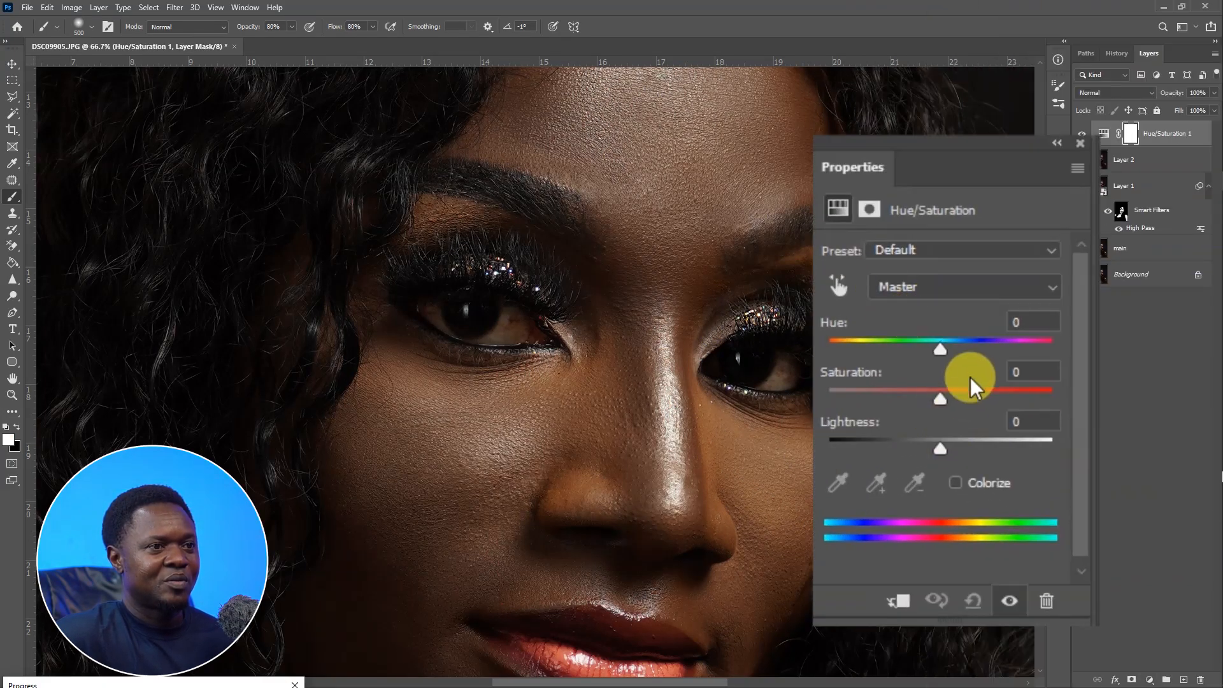
# Set the Reds channel saturation to -80 and lightness to +39.
pyautogui.click(917, 288)
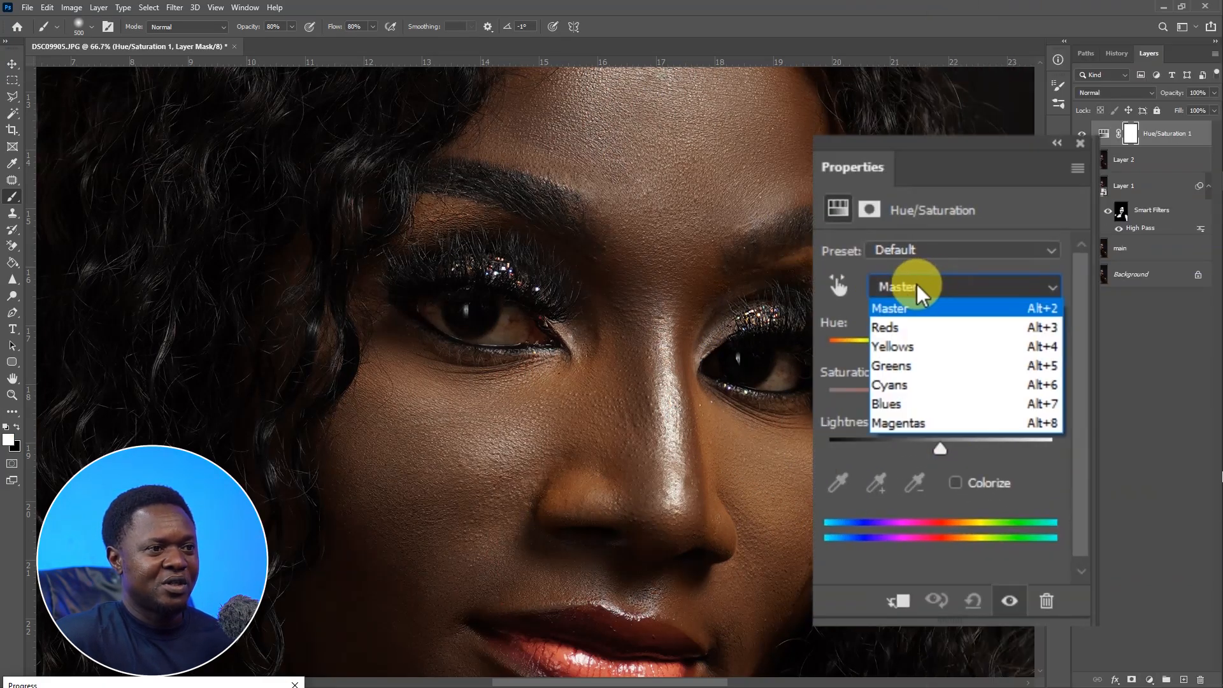
pyautogui.click(901, 329)
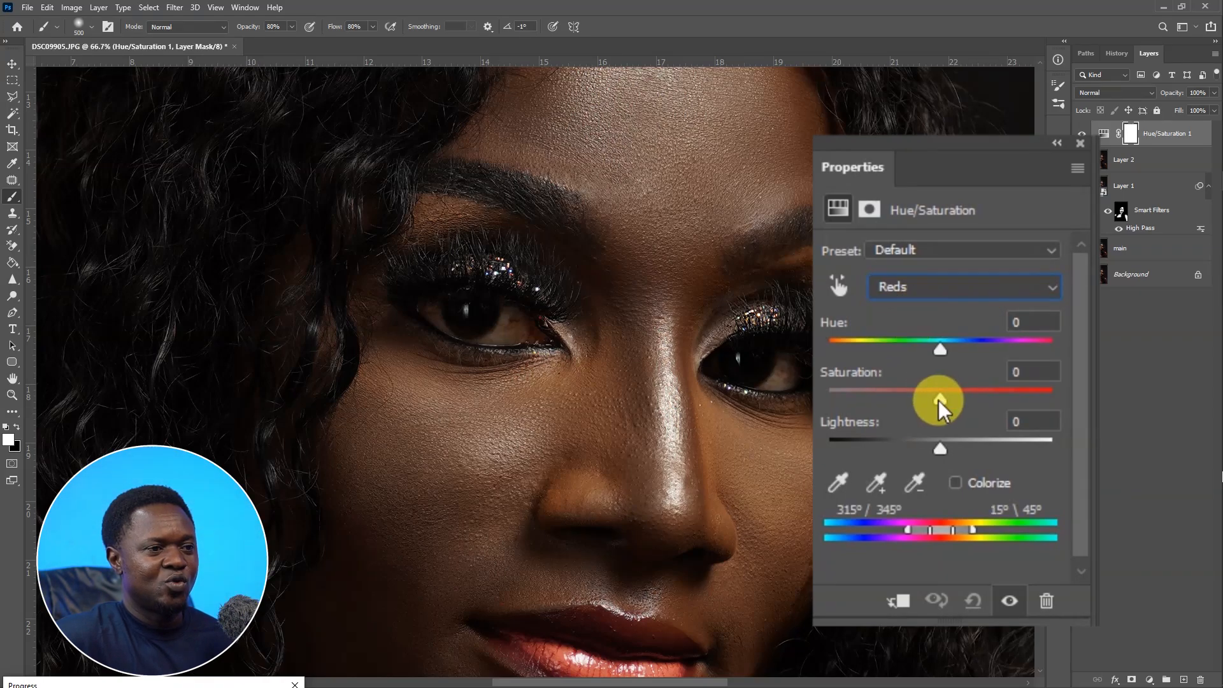
pyautogui.moveTo(939, 400); pyautogui.dragTo(861, 399)
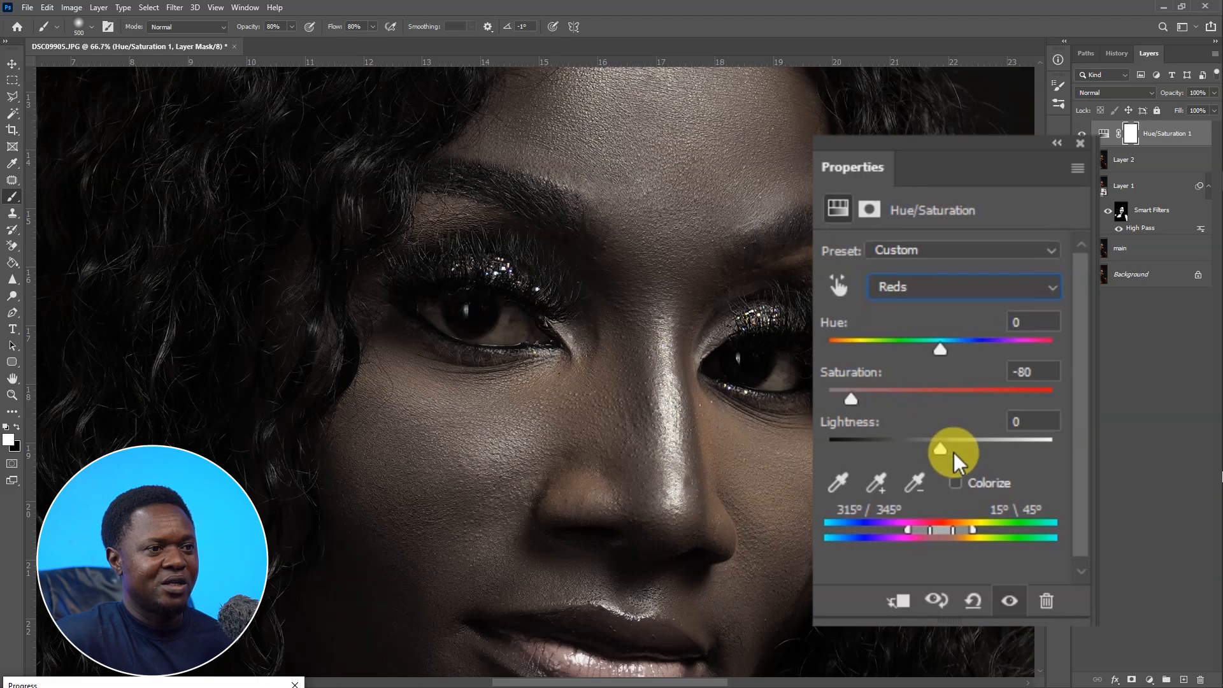
pyautogui.moveTo(945, 449); pyautogui.dragTo(987, 459)
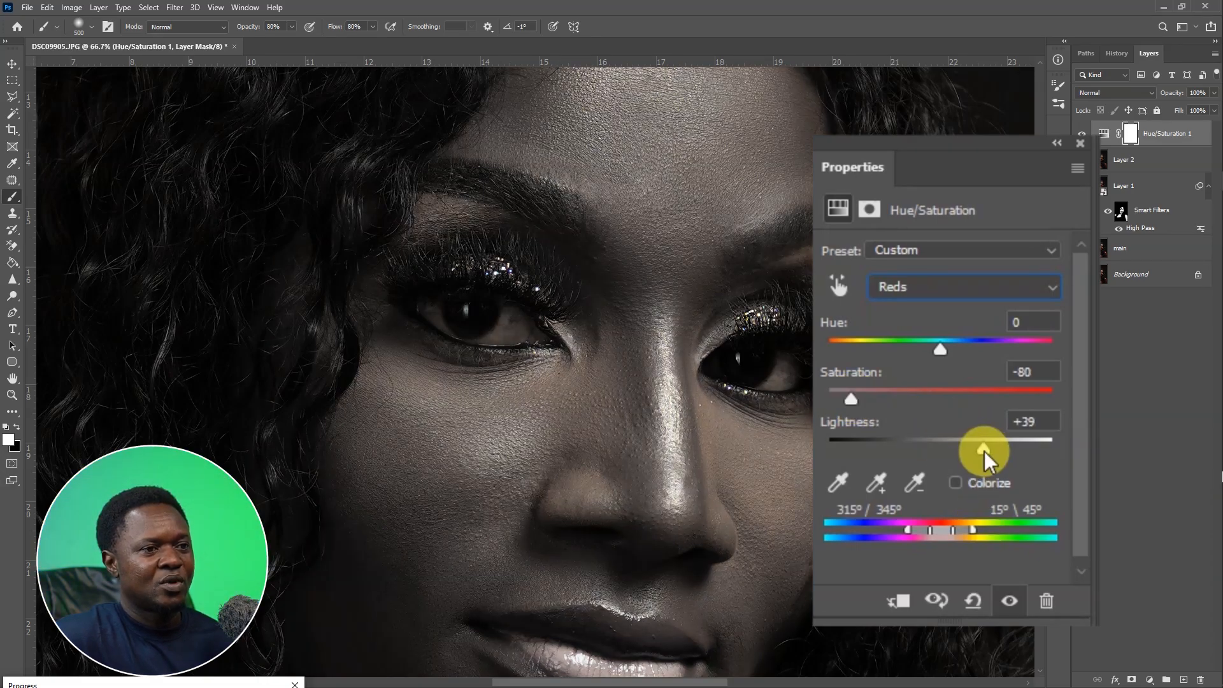
# Set the Yellows channel saturation to -80 and lightness to +40.
pyautogui.click(949, 288)
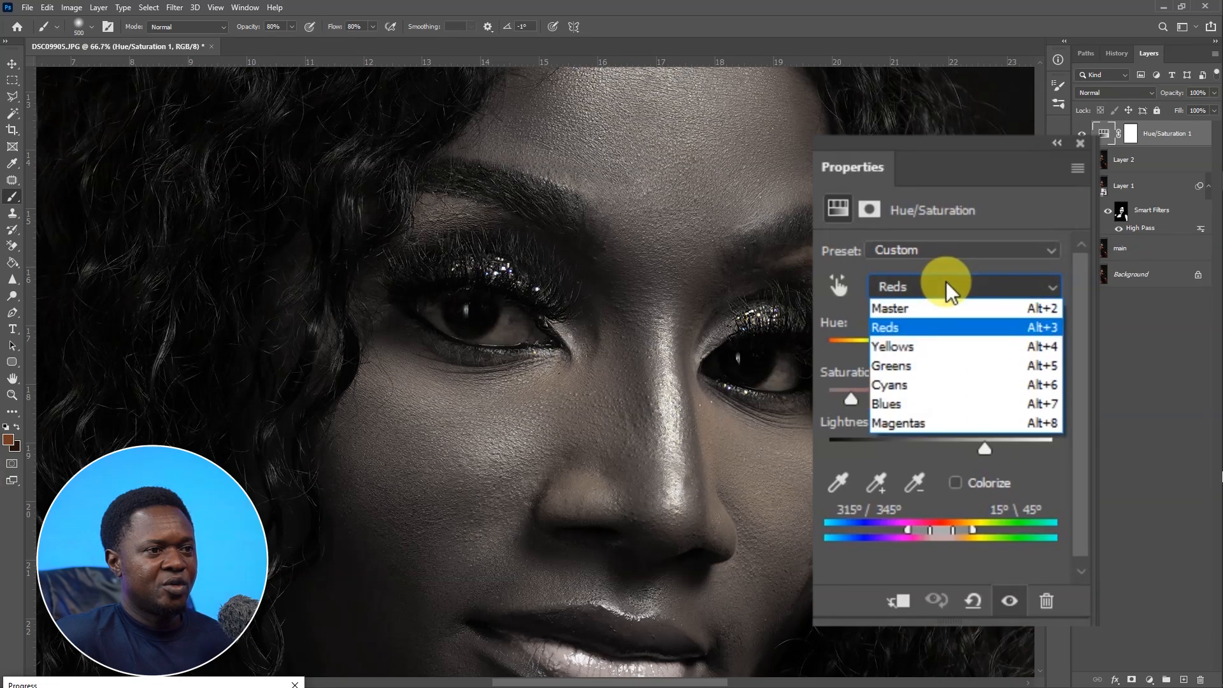
pyautogui.click(912, 349)
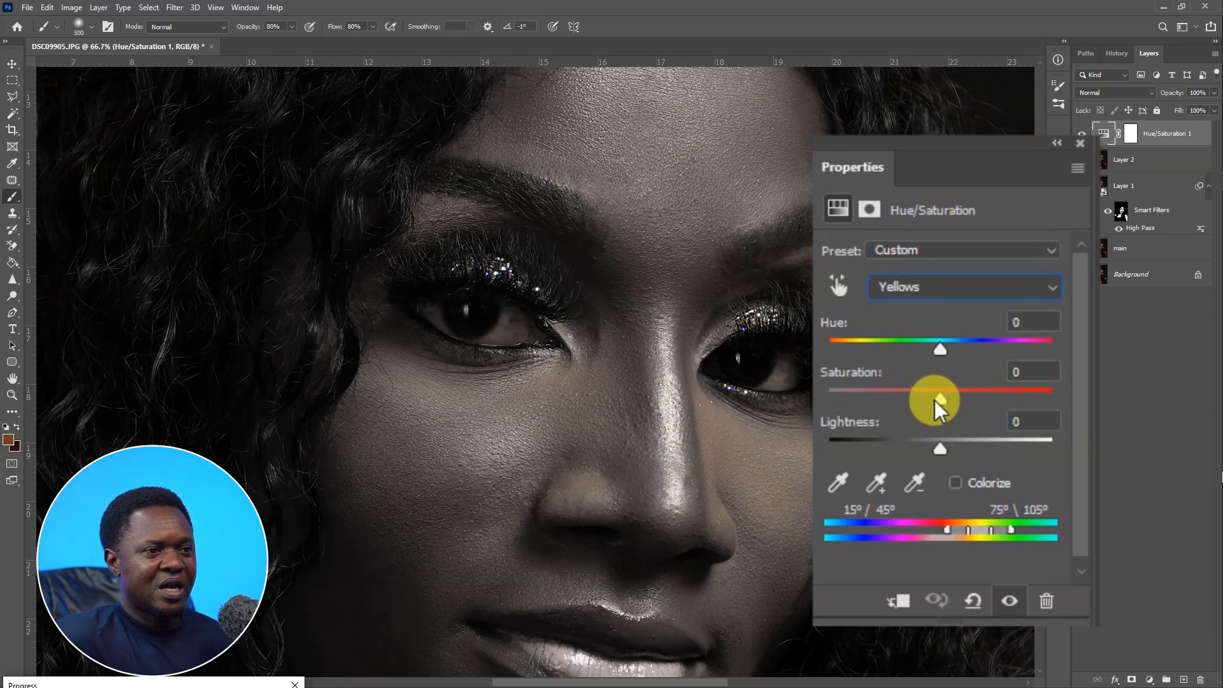
pyautogui.moveTo(937, 401); pyautogui.dragTo(850, 402)
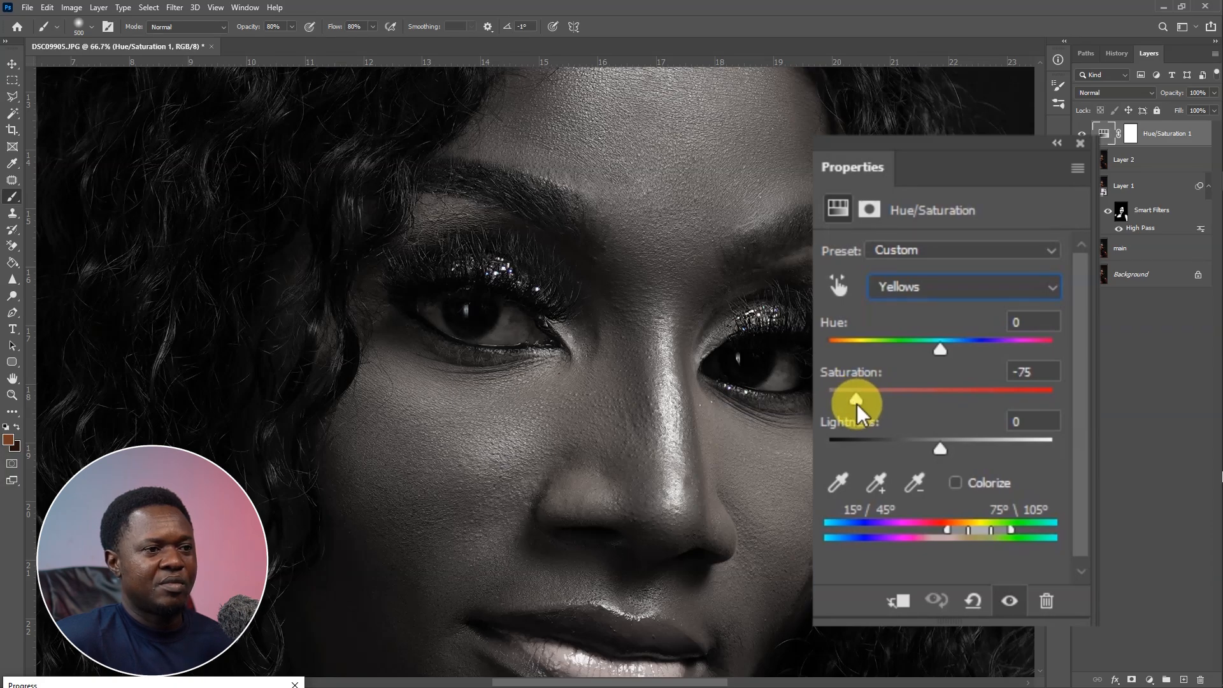
pyautogui.moveTo(857, 414); pyautogui.dragTo(855, 415)
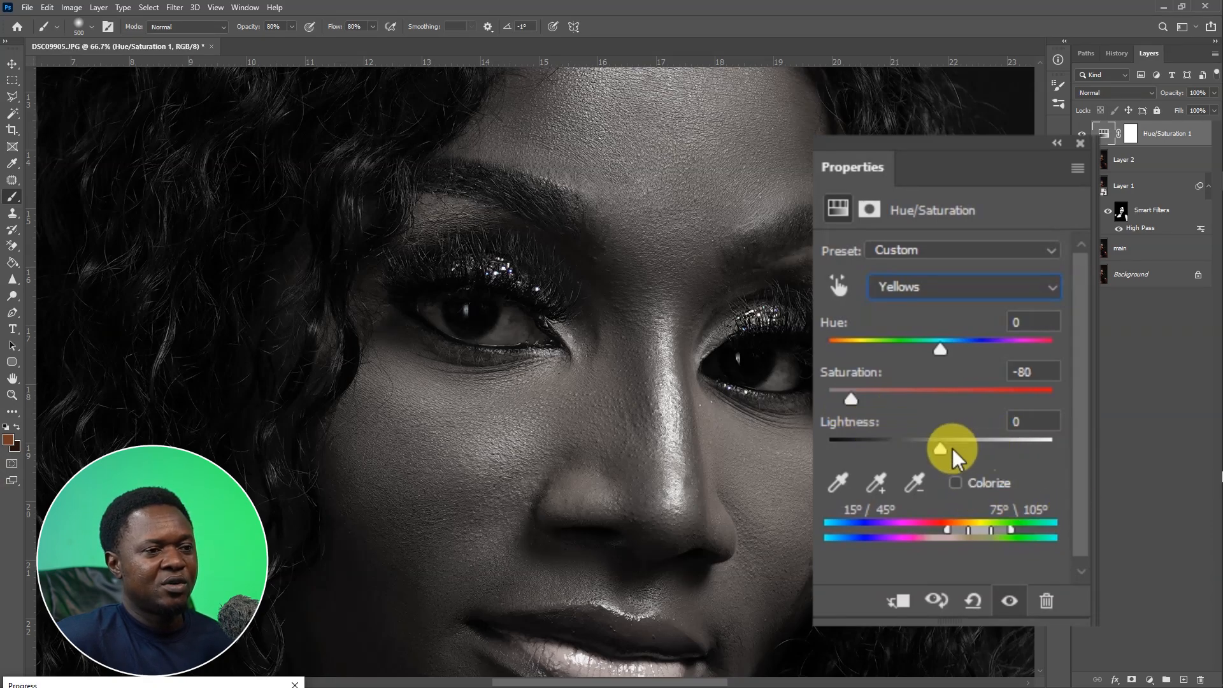
pyautogui.moveTo(944, 448); pyautogui.dragTo(975, 452)
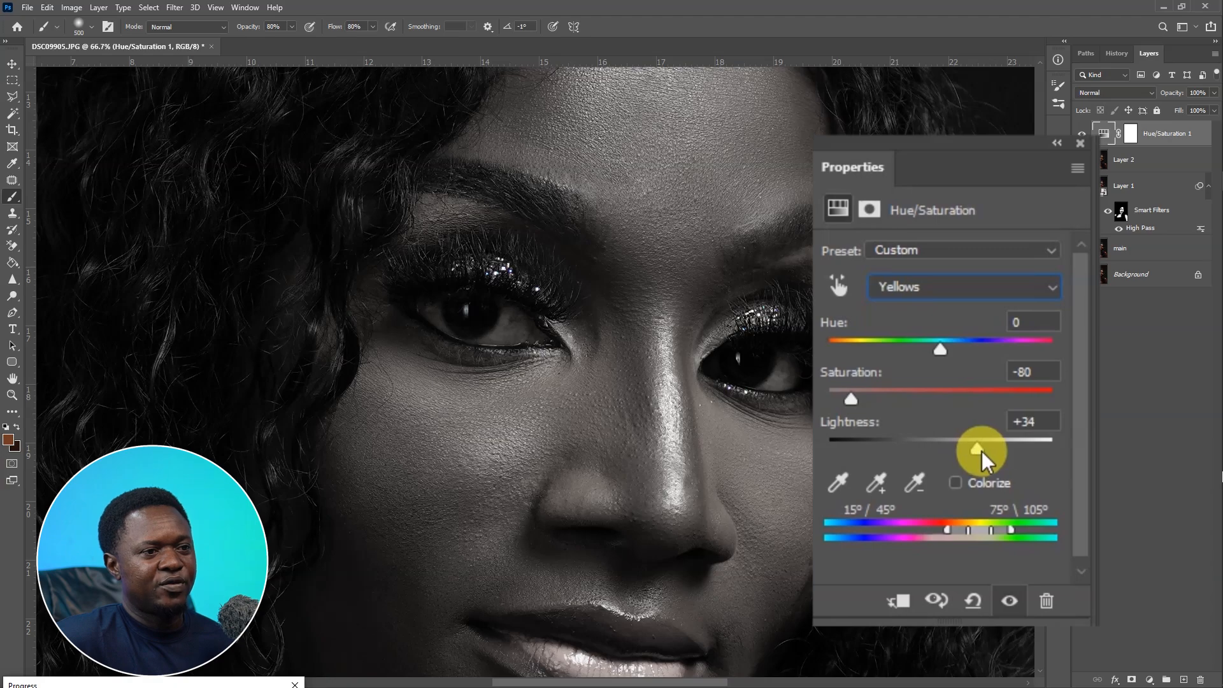
pyautogui.moveTo(982, 451); pyautogui.dragTo(984, 451)
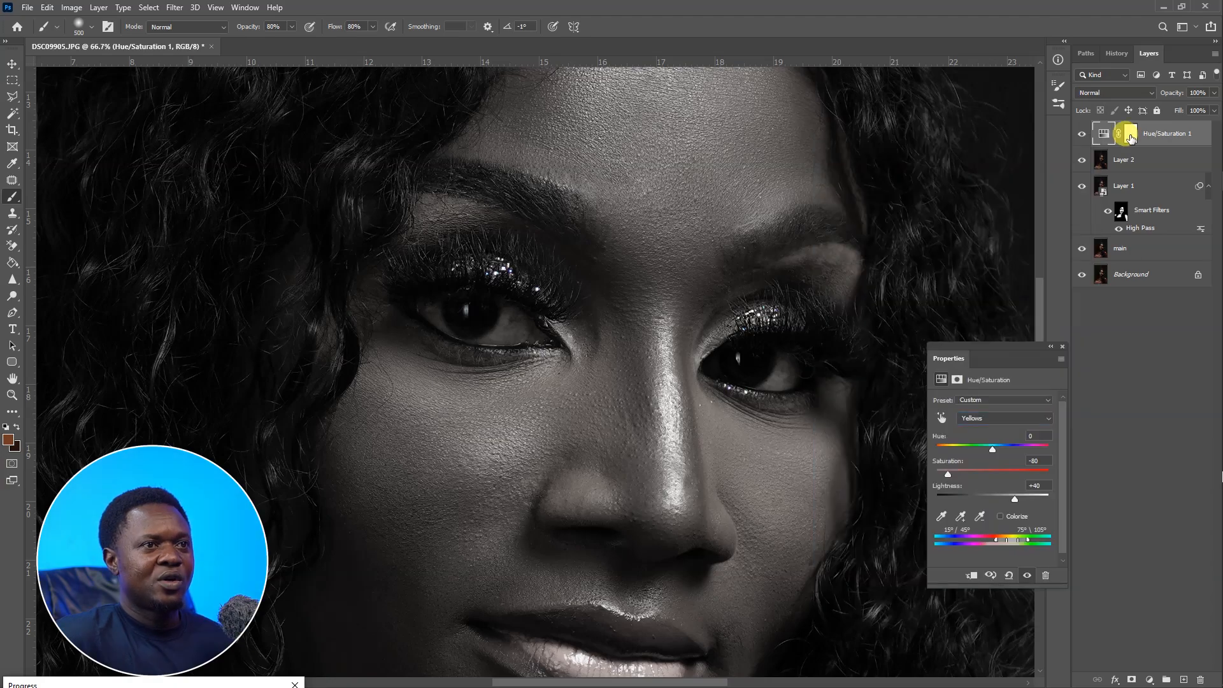
# Invert the Hue/Saturation layer's mask to black to hide the adjustment.
pyautogui.click(1130, 139)
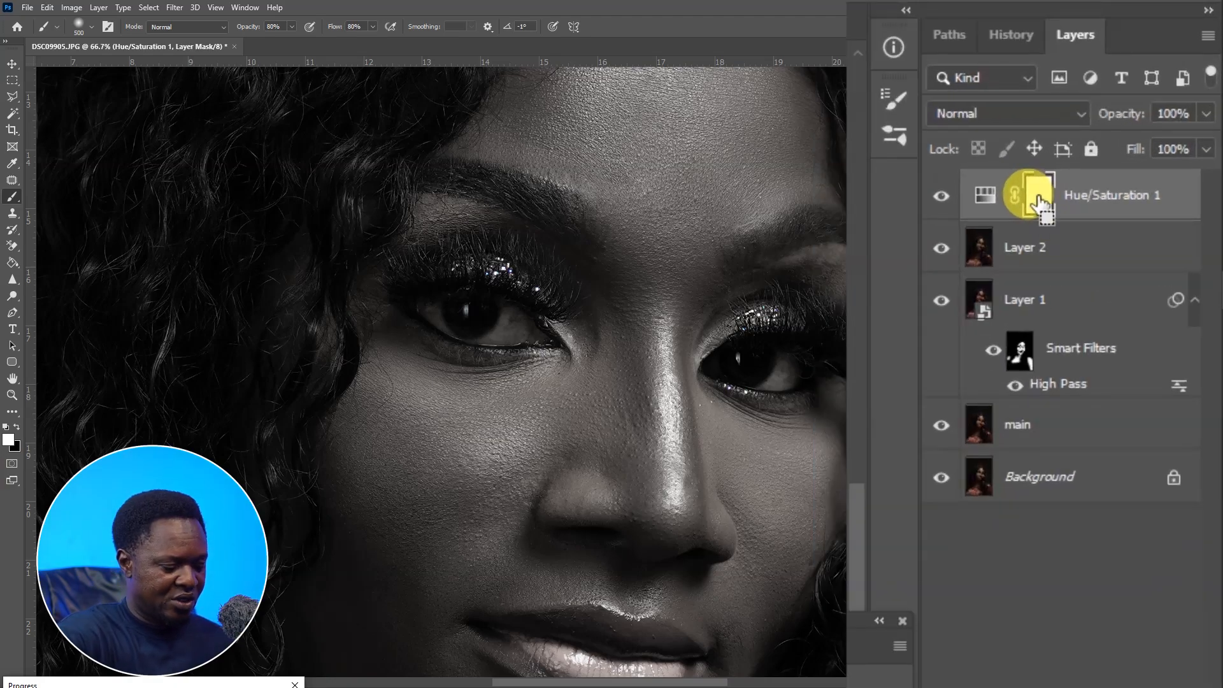
pyautogui.hotkey('ctrl', 'i')
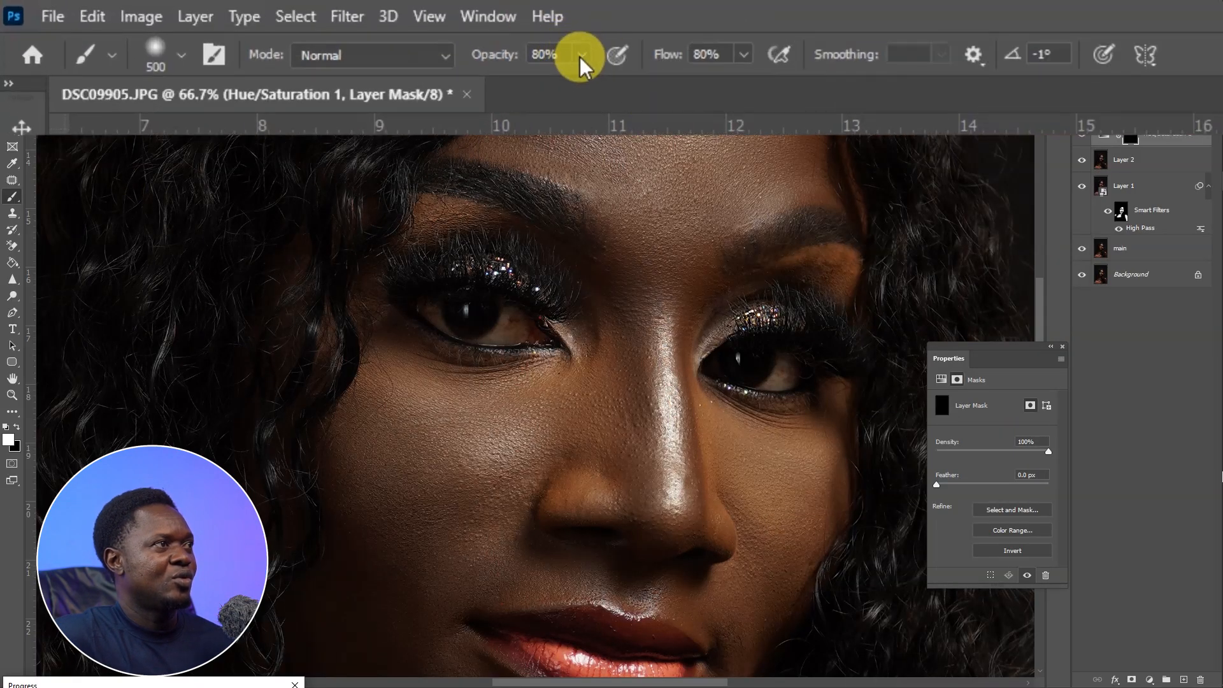
# Set the brush opacity to 89% and flow to 91%, then paint white on the mask over the left eye's white.
pyautogui.click(580, 54)
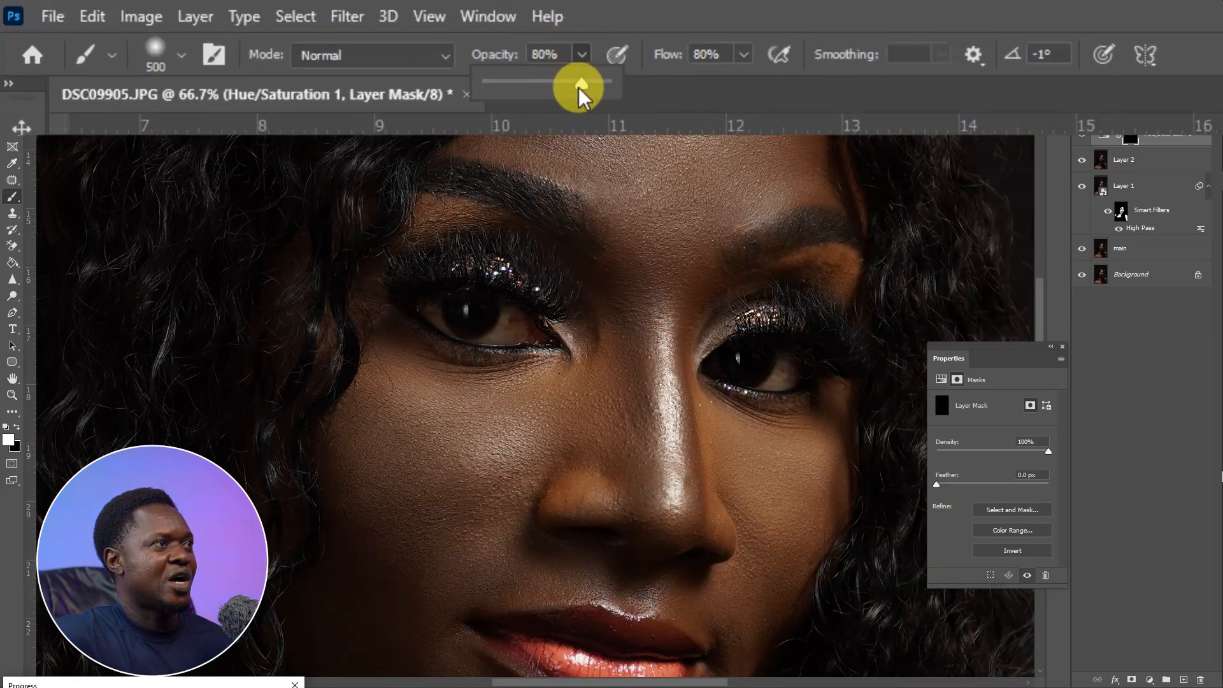
pyautogui.moveTo(579, 86); pyautogui.dragTo(592, 85)
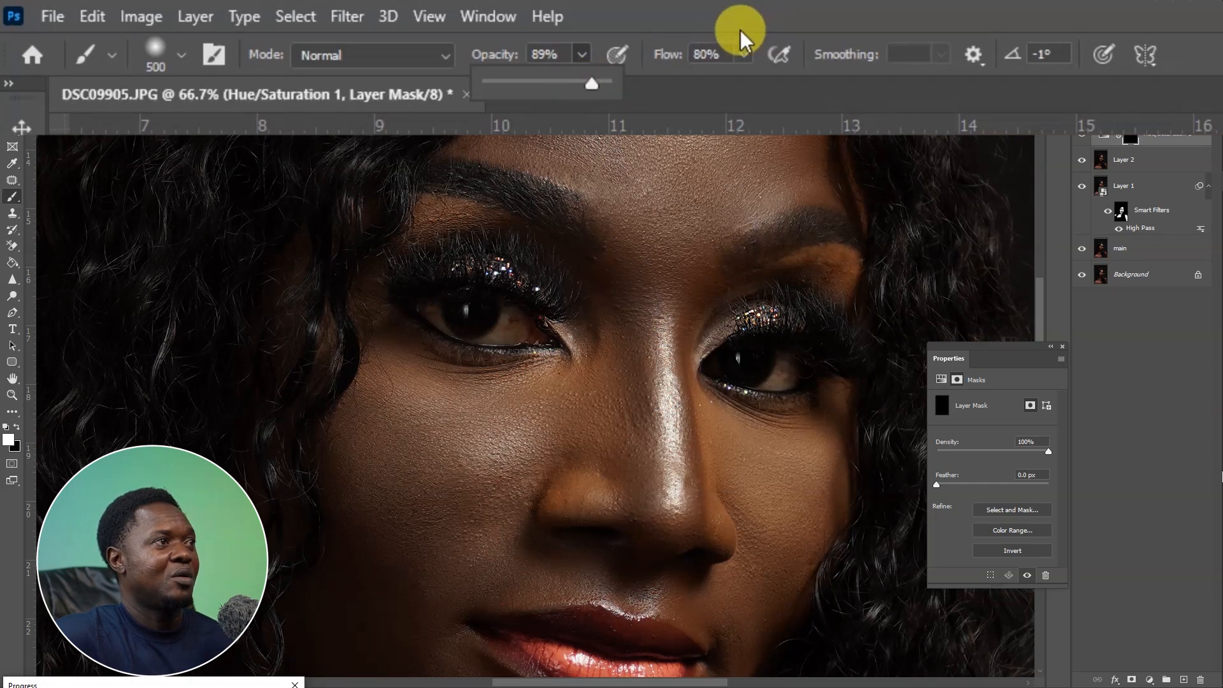
pyautogui.click(743, 55)
pyautogui.moveTo(753, 85); pyautogui.dragTo(756, 86)
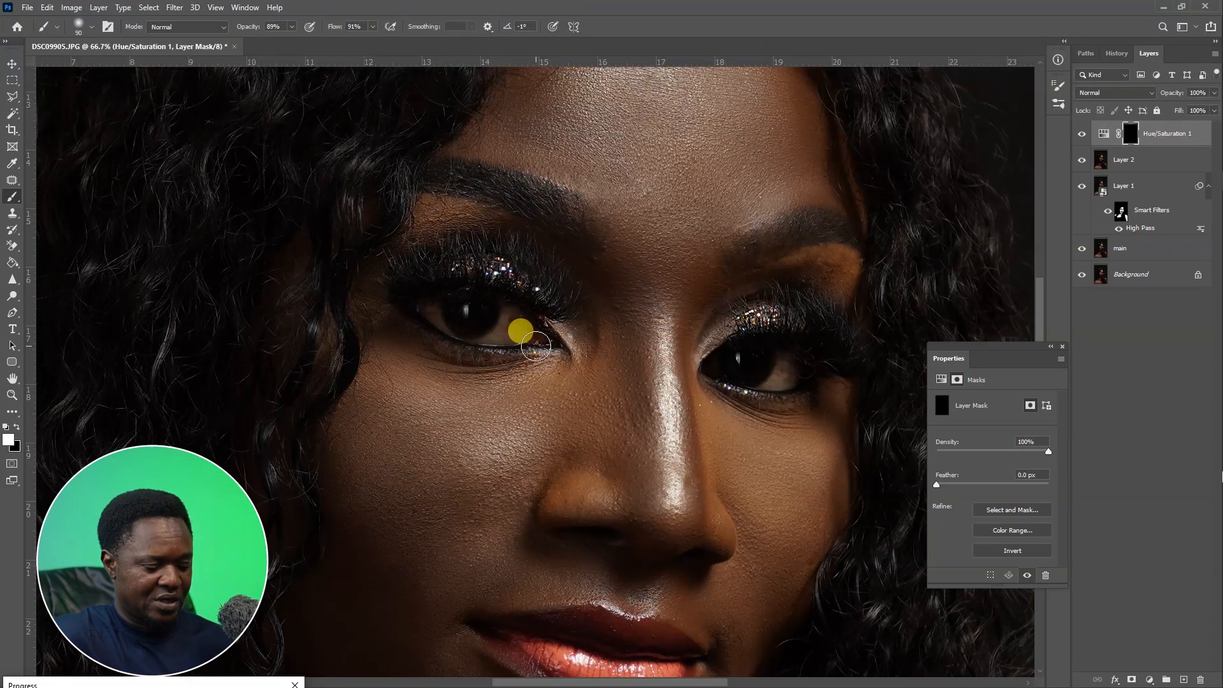
pyautogui.hotkey('ctrl', '+')
pyautogui.hotkey('ctrl', '+')
pyautogui.press('[')
pyautogui.press('[')
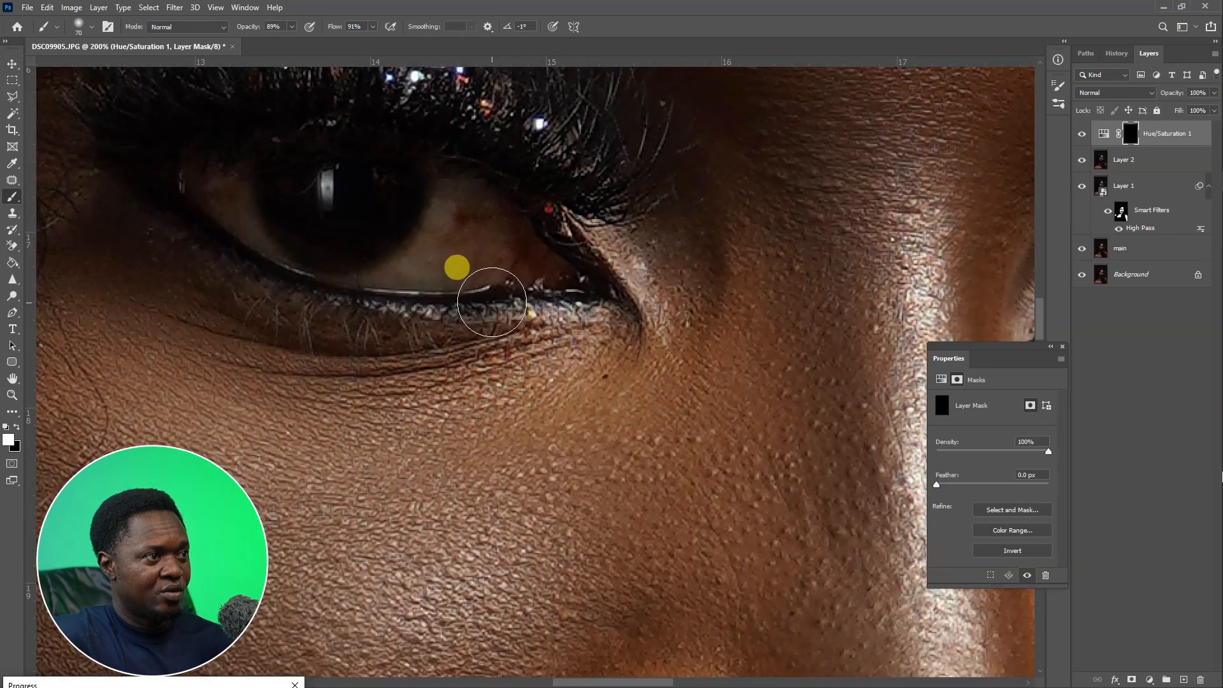
pyautogui.press('[')
pyautogui.press('[')
pyautogui.press('[')
pyautogui.press('[')
pyautogui.press('[')
pyautogui.moveTo(448, 177)
pyautogui.mouseDown()
pyautogui.moveTo(439, 234)
pyautogui.moveTo(473, 184)
pyautogui.moveTo(485, 206)
pyautogui.mouseUp()
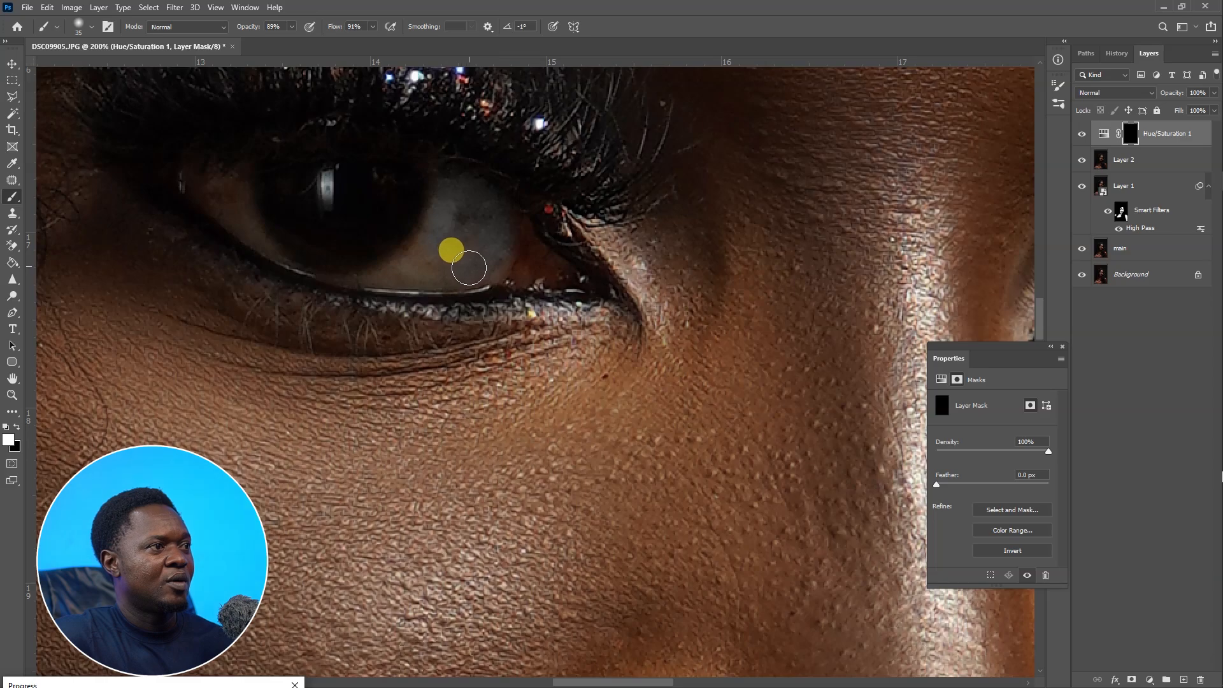
pyautogui.moveTo(469, 268)
pyautogui.mouseDown()
pyautogui.moveTo(425, 273)
pyautogui.moveTo(455, 243)
pyautogui.mouseUp()
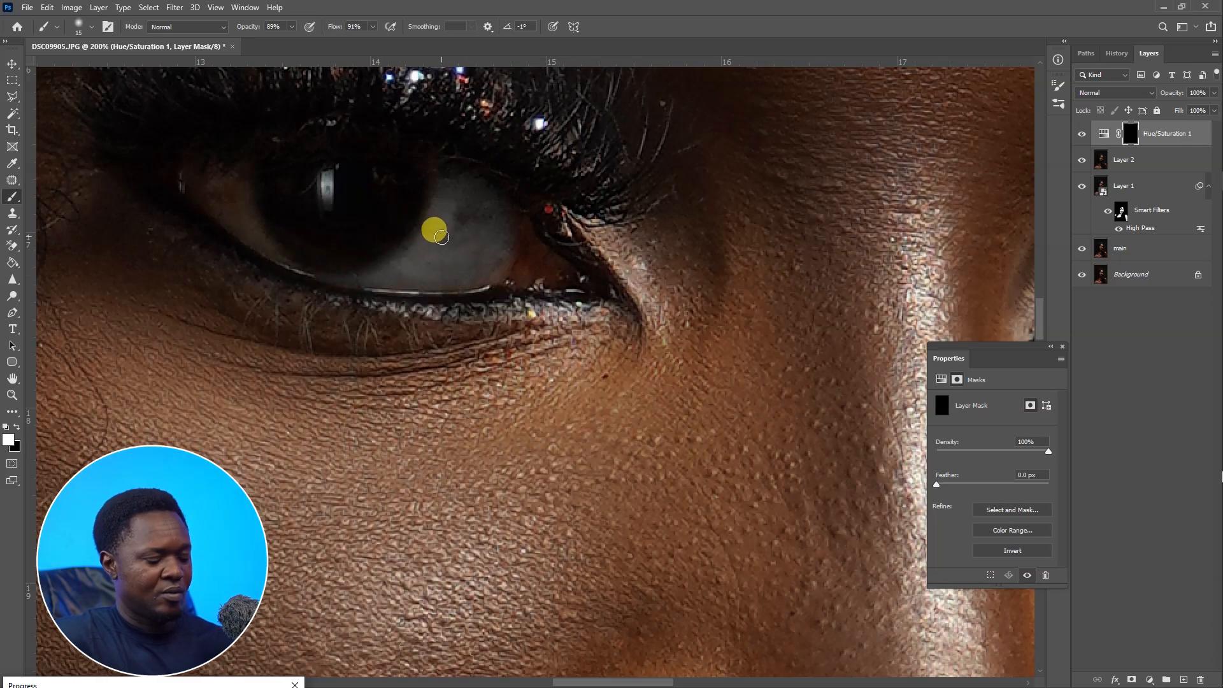
# Enlarge the brush and paint the mask over the right eye's white.
pyautogui.press(']')
pyautogui.press(']')
pyautogui.press(']')
pyautogui.press(']')
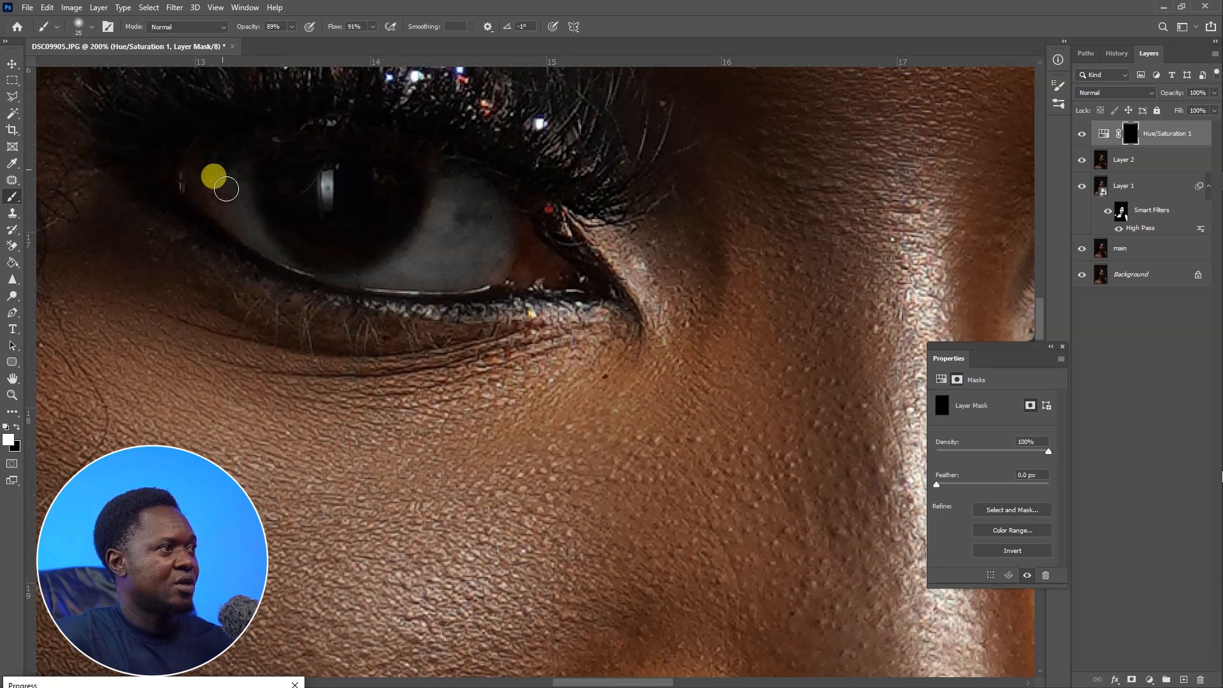
pyautogui.hscroll(10, 471, 281)
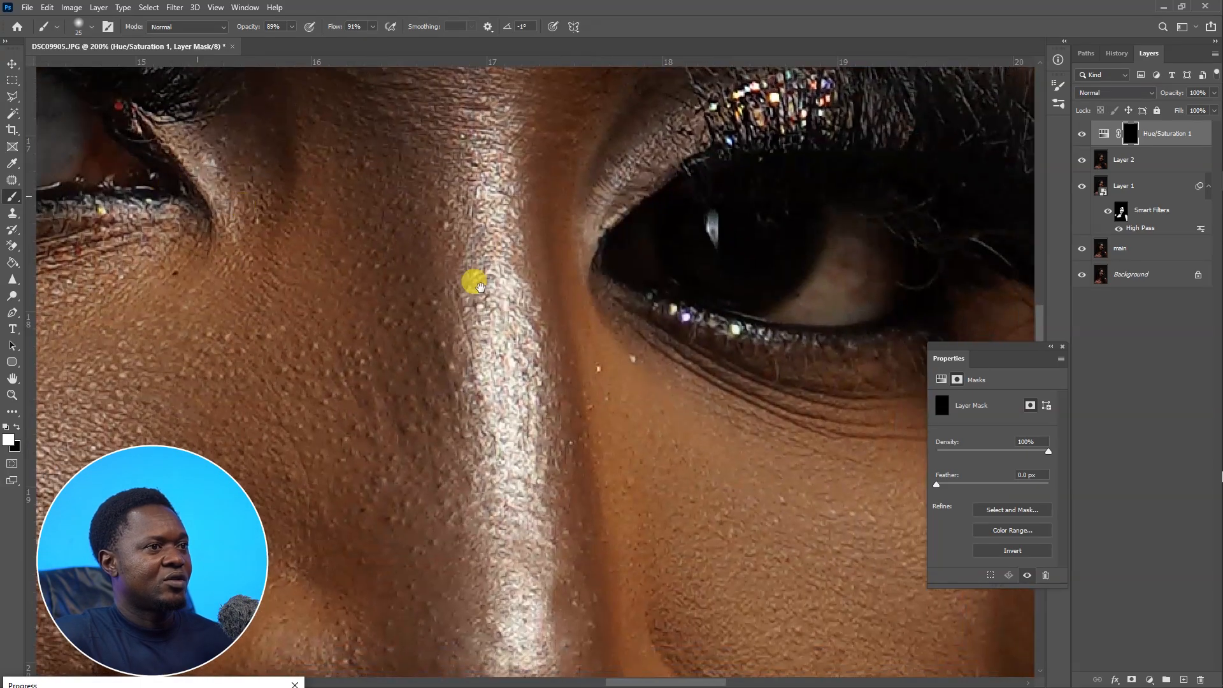
pyautogui.press(']')
pyautogui.press(']')
pyautogui.press(']')
pyautogui.moveTo(575, 227)
pyautogui.mouseDown()
pyautogui.moveTo(565, 270)
pyautogui.moveTo(601, 269)
pyautogui.moveTo(551, 260)
pyautogui.mouseUp()
pyautogui.press('[')
pyautogui.press('[')
pyautogui.press('[')
pyautogui.hotkey('ctrl', '-')
pyautogui.hotkey('ctrl', '-')
pyautogui.hotkey('ctrl', '-')
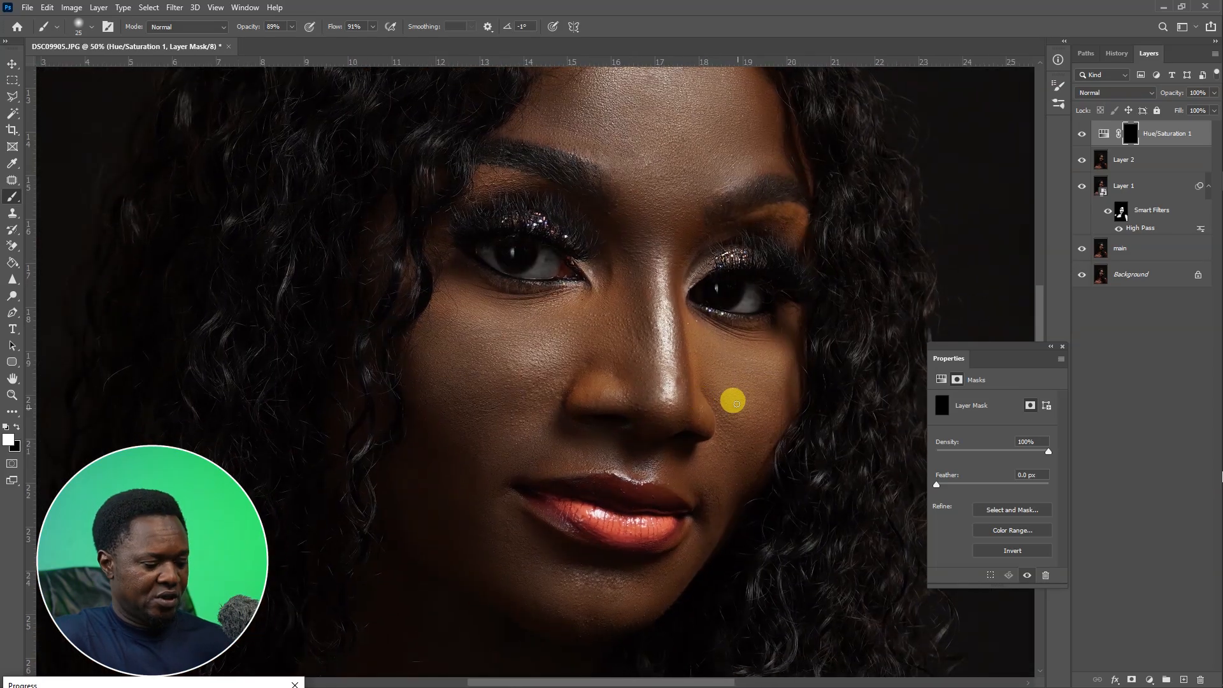
pyautogui.hotkey('ctrl', '-')
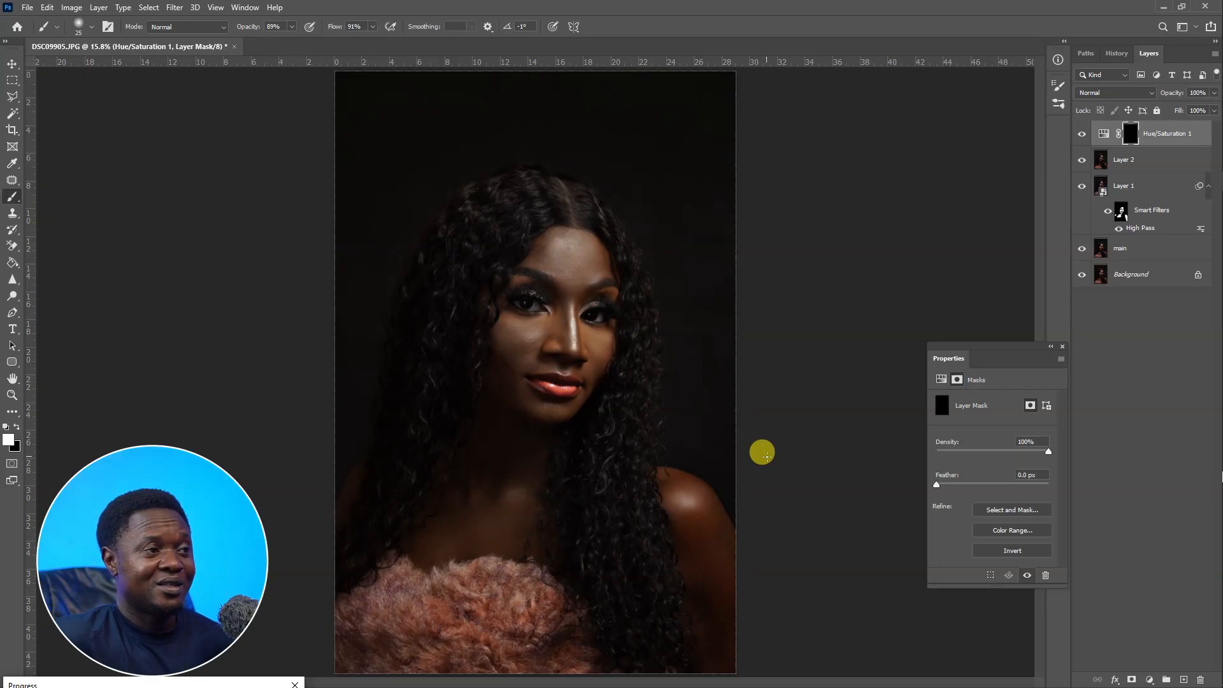
pyautogui.scroll(5, 667, 389)
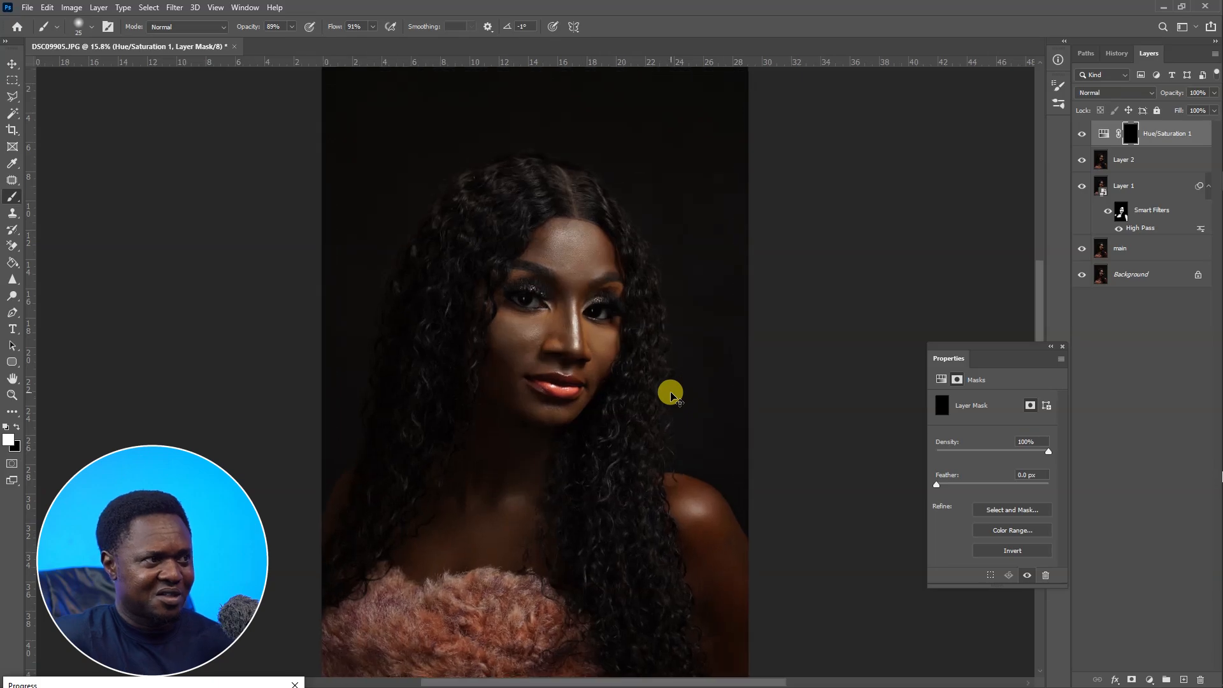
pyautogui.scroll(5, 649, 371)
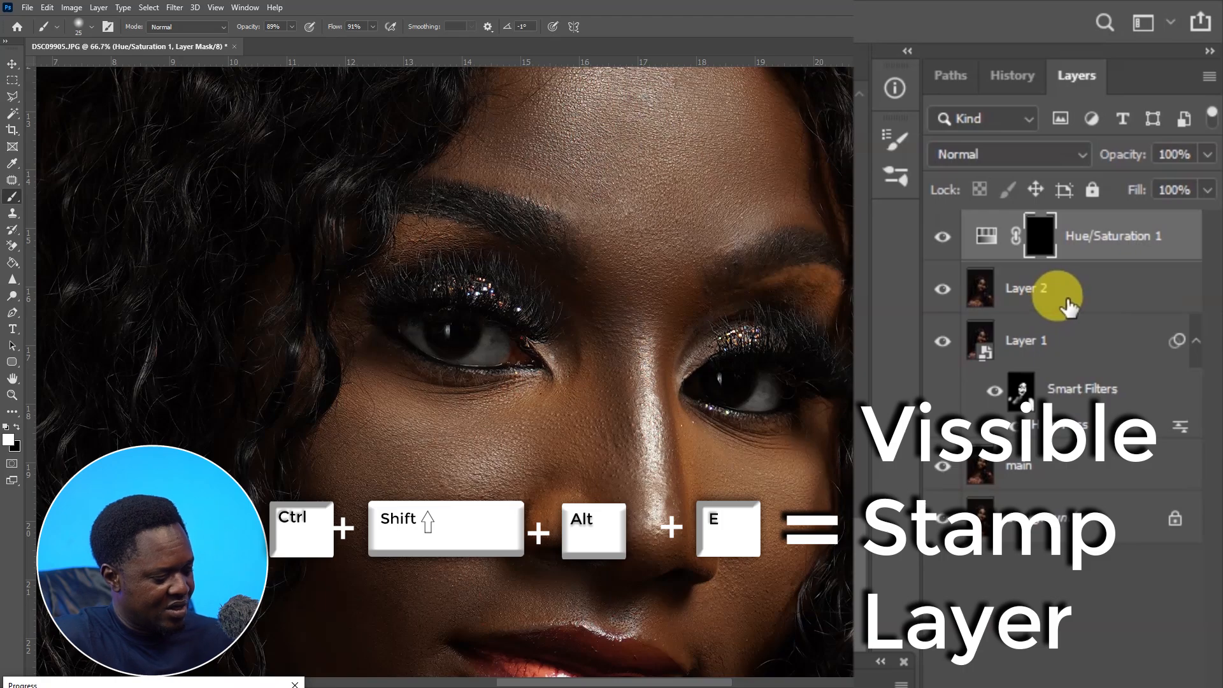
# Stamp all visible layers into a new layer and open the Imagenomic SkinFiner filter on it.
pyautogui.hotkey('ctrl', 'shift', 'alt', 'e')
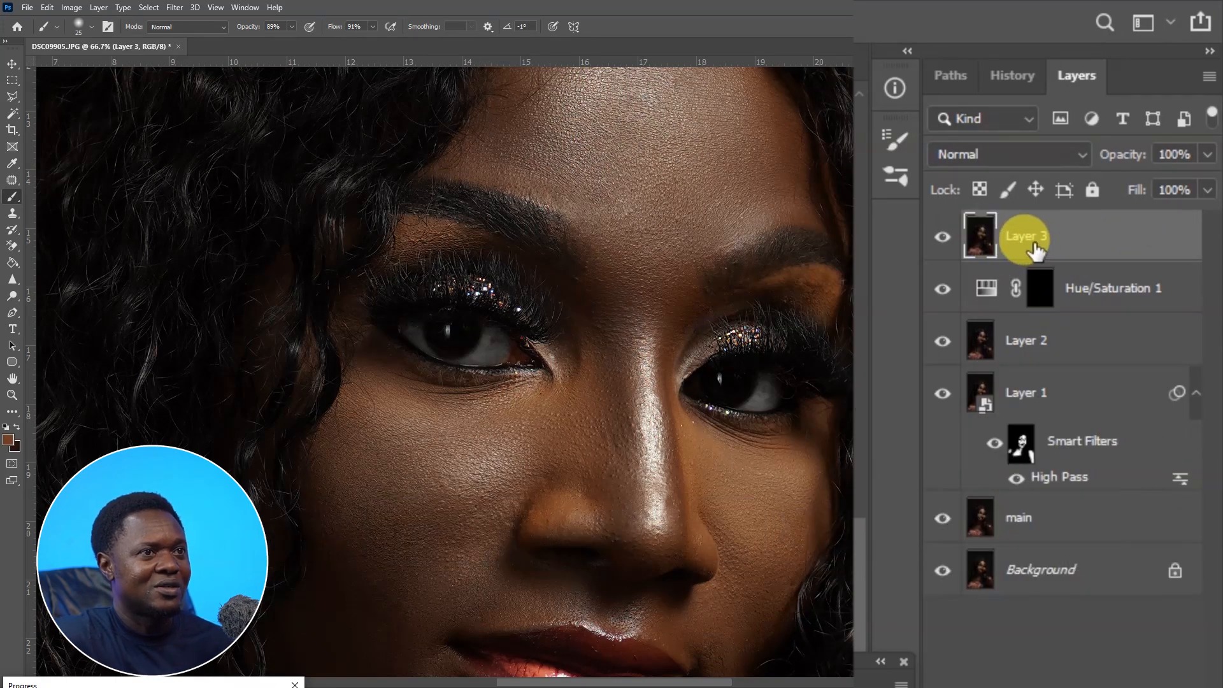
pyautogui.click(173, 10)
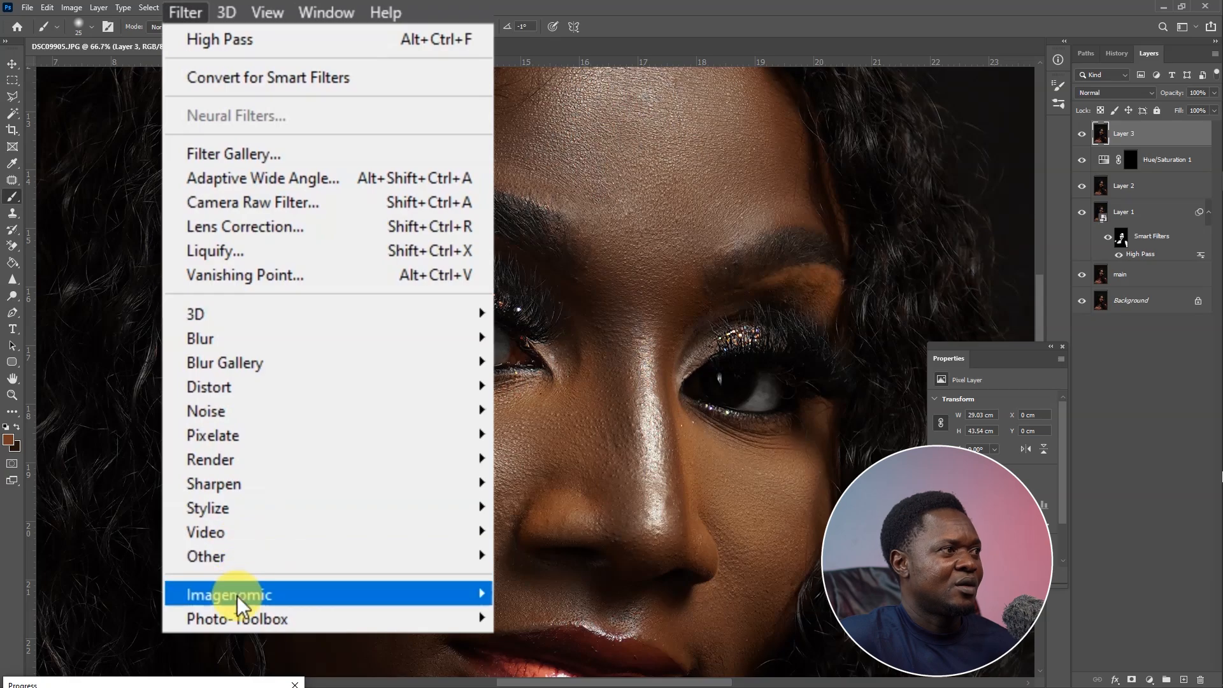
pyautogui.moveTo(242, 618)
pyautogui.click(548, 619)
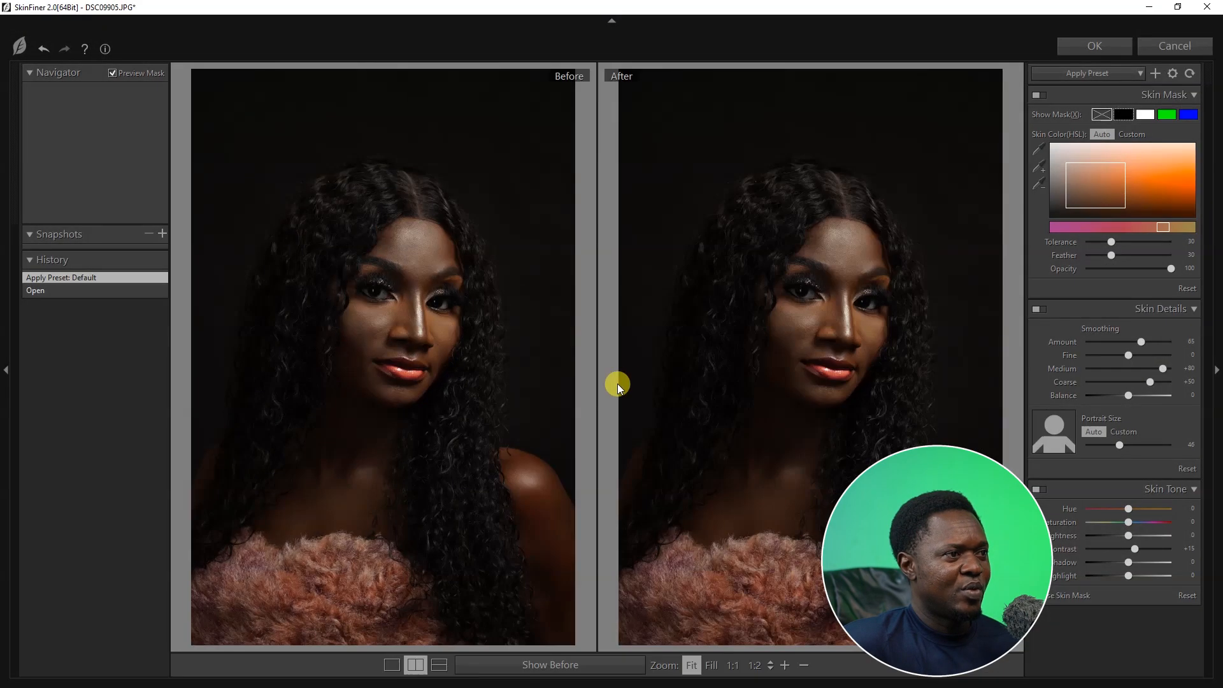
# Lower SkinFiner's Smoothing Amount to about 27.
pyautogui.click(790, 382)
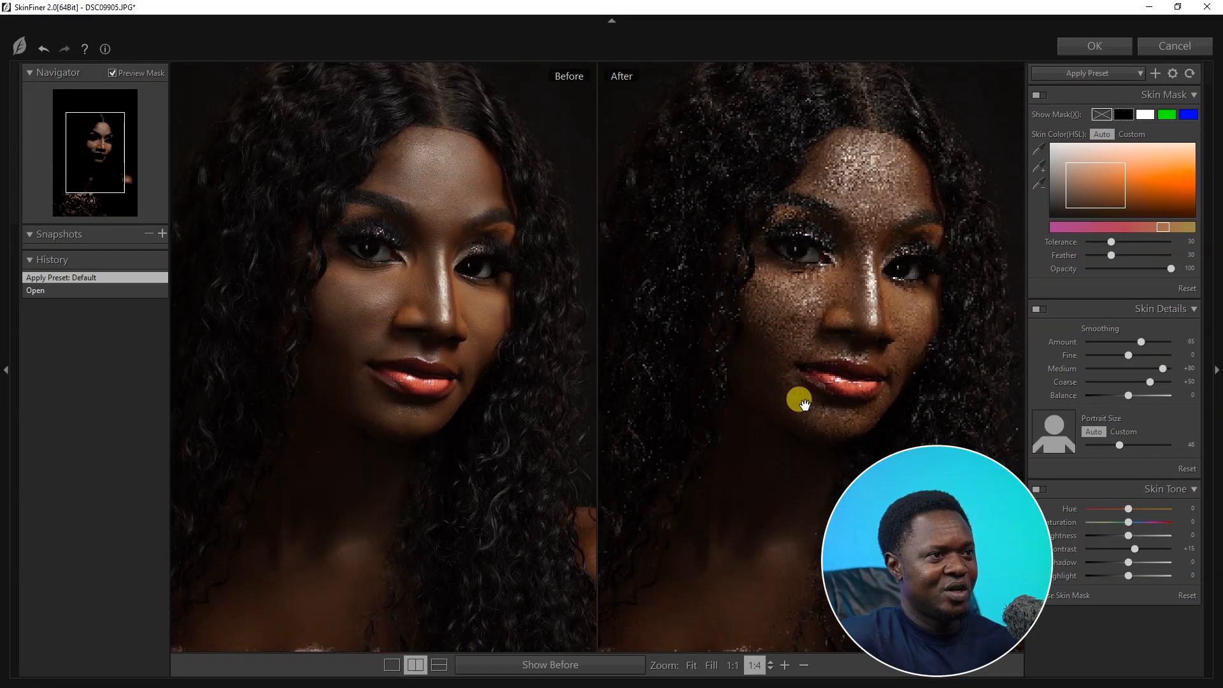
pyautogui.click(813, 326)
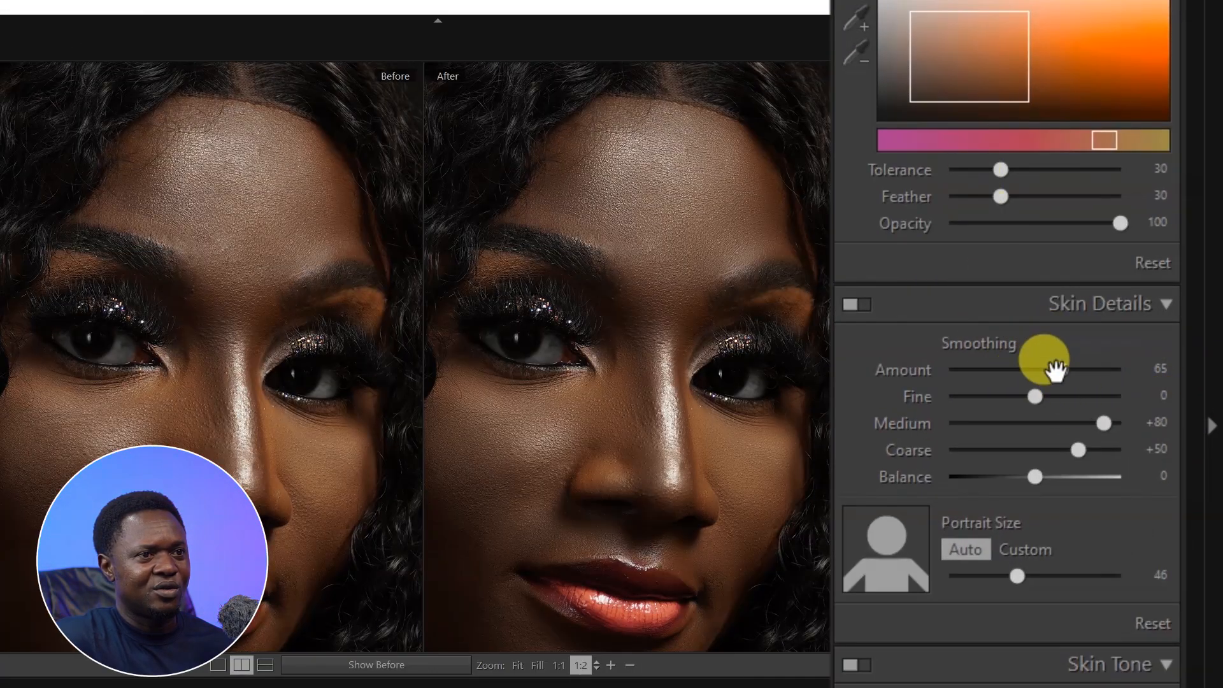
pyautogui.press('space')
pyautogui.moveTo(1046, 367); pyautogui.dragTo(1023, 367)
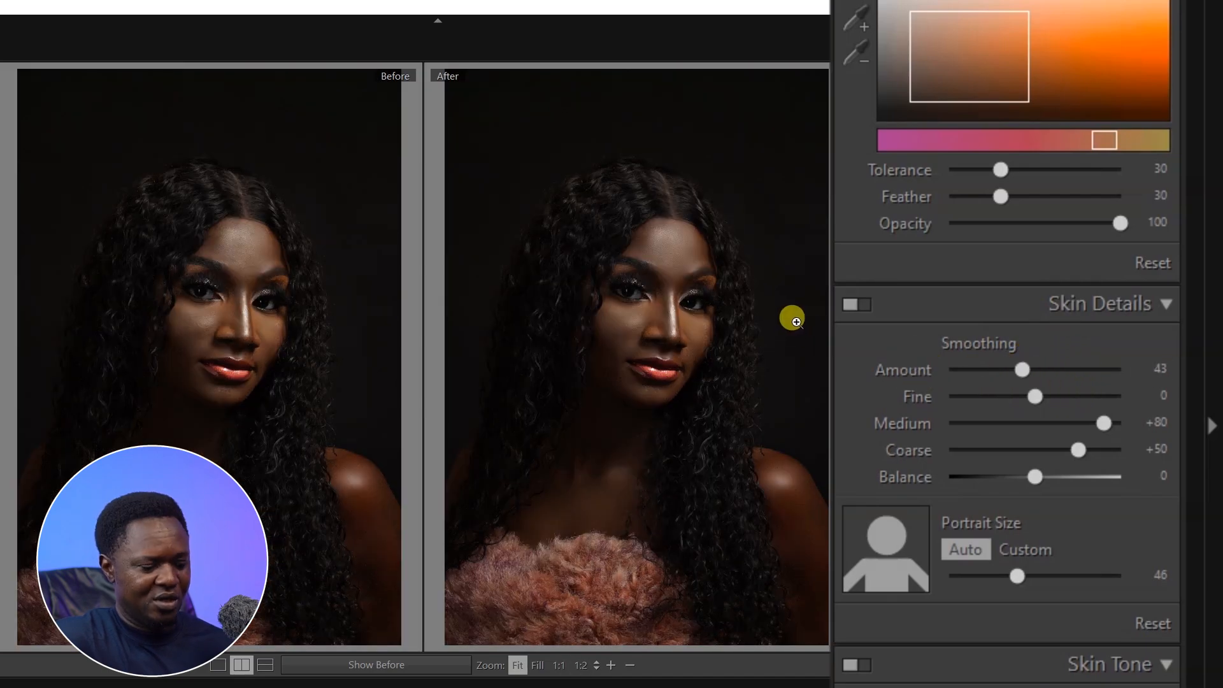
pyautogui.press('space')
pyautogui.scroll(1, 782, 353)
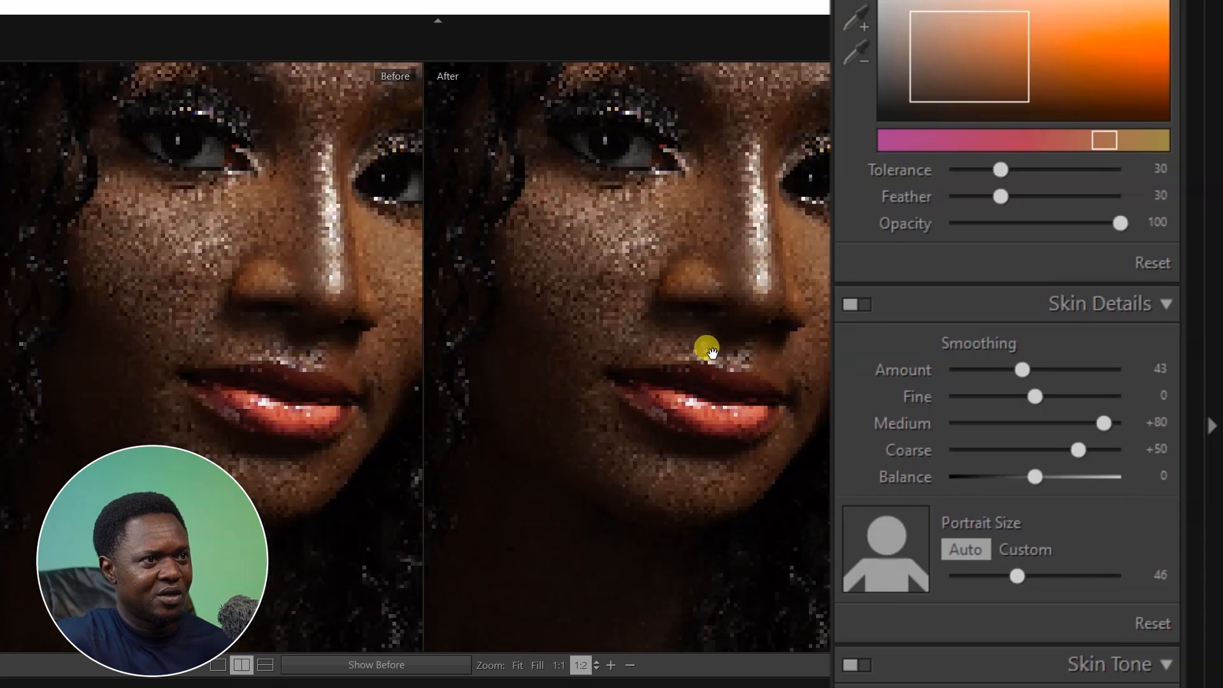
pyautogui.moveTo(693, 269); pyautogui.dragTo(662, 384)
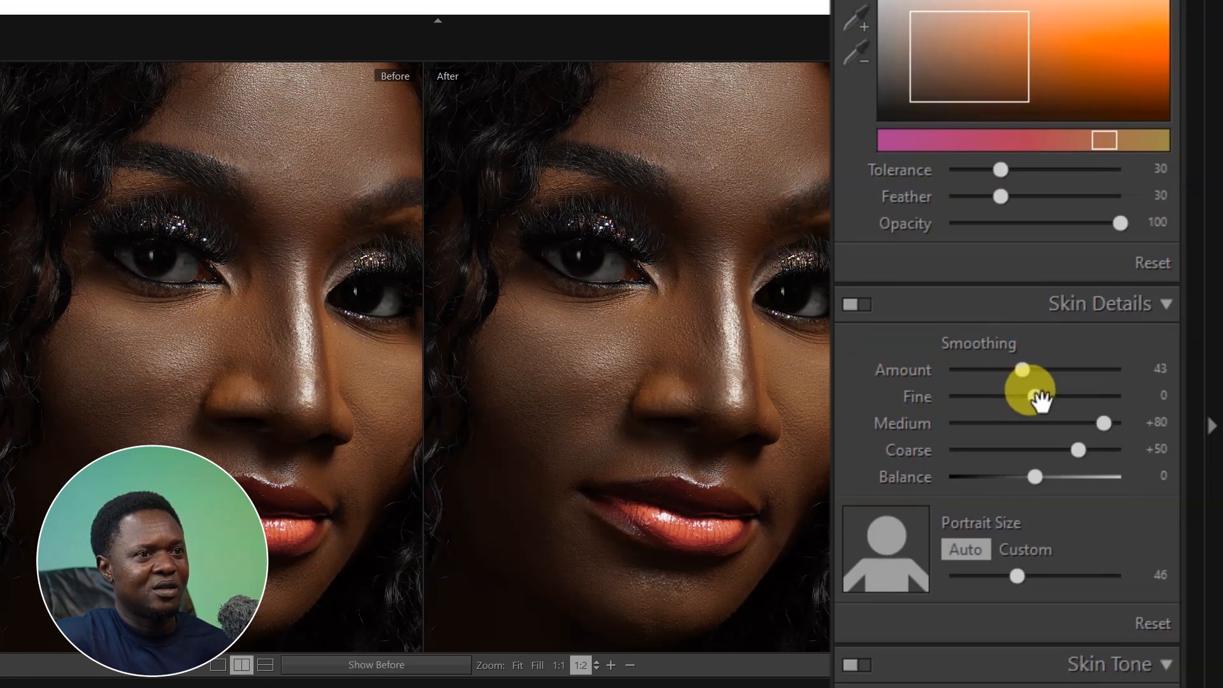
pyautogui.moveTo(1021, 372); pyautogui.dragTo(995, 360)
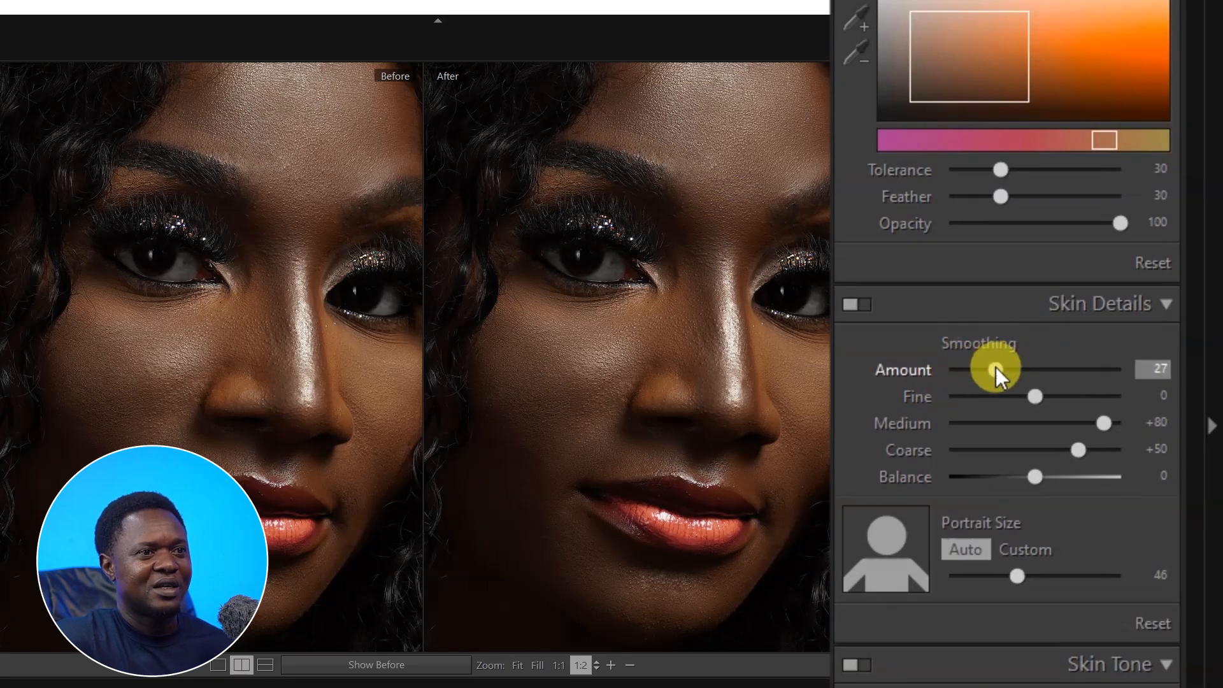
pyautogui.moveTo(995, 369); pyautogui.dragTo(988, 369)
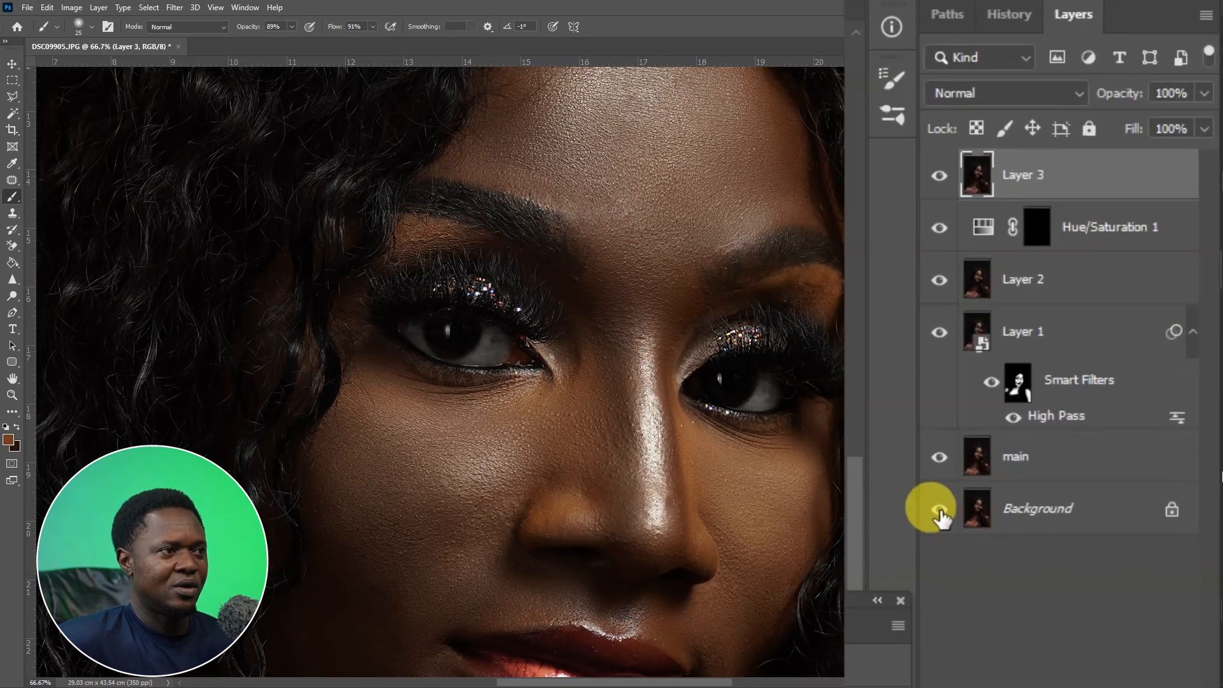
# Compare the retouched result with the original Background by toggling the other layers' visibility.
pyautogui.keyDown('alt'); pyautogui.click(939, 511); pyautogui.keyUp('alt')
pyautogui.keyDown('alt'); pyautogui.click(939, 511); pyautogui.keyUp('alt')
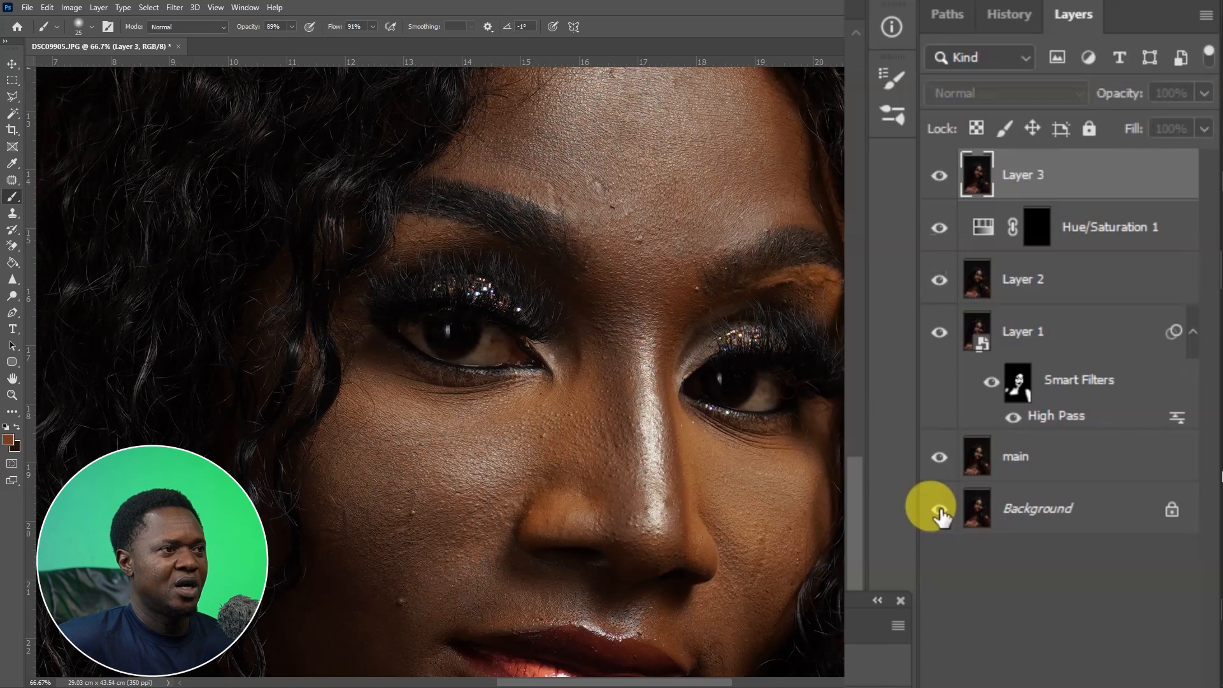
pyautogui.keyDown('alt'); pyautogui.click(938, 511); pyautogui.keyUp('alt')
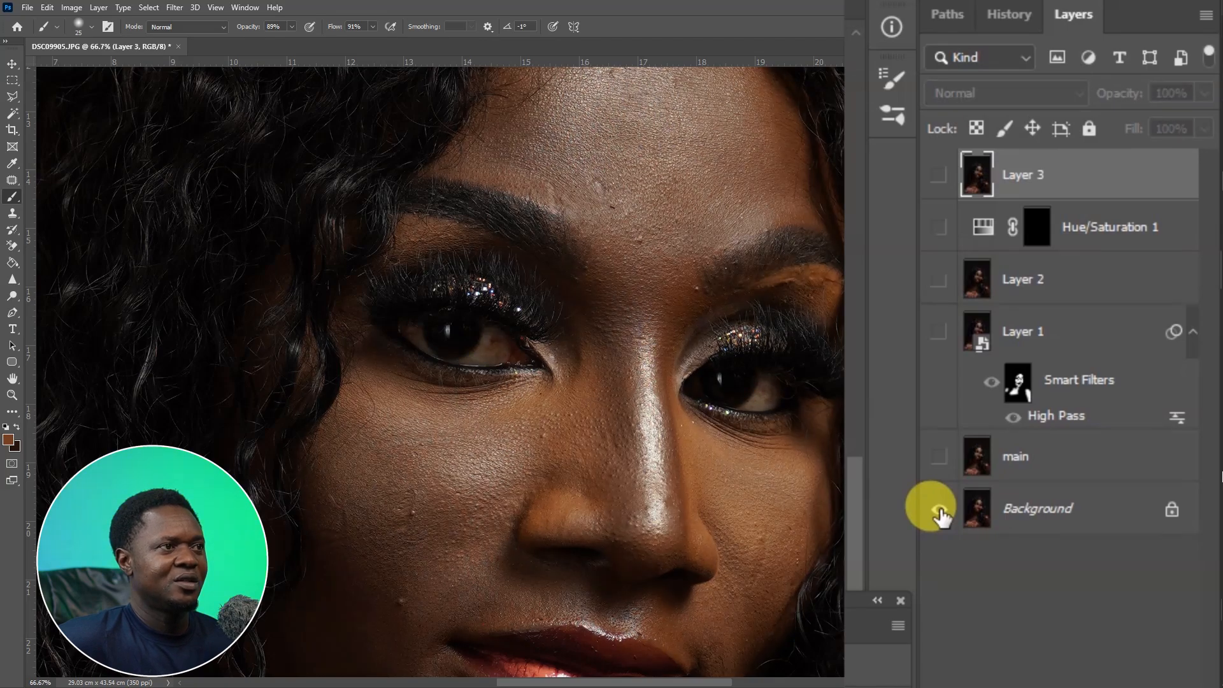
pyautogui.keyDown('alt'); pyautogui.click(939, 511); pyautogui.keyUp('alt')
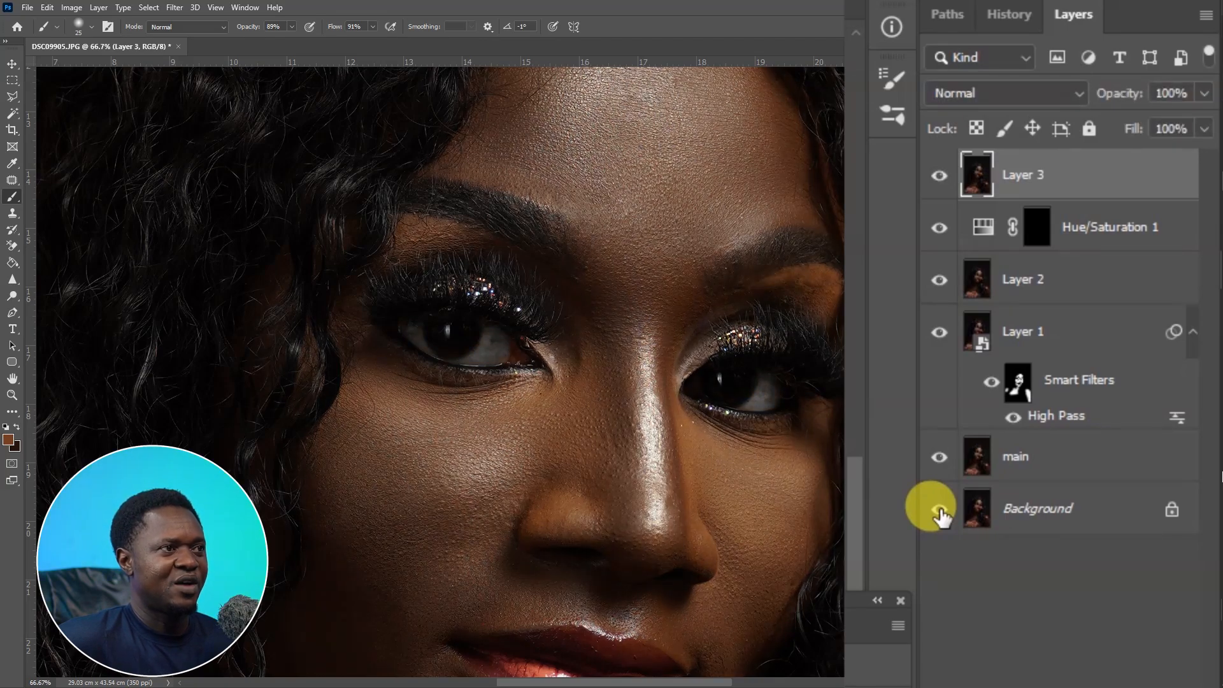
pyautogui.hotkey('ctrl', '-')
pyautogui.hotkey('ctrl', '-')
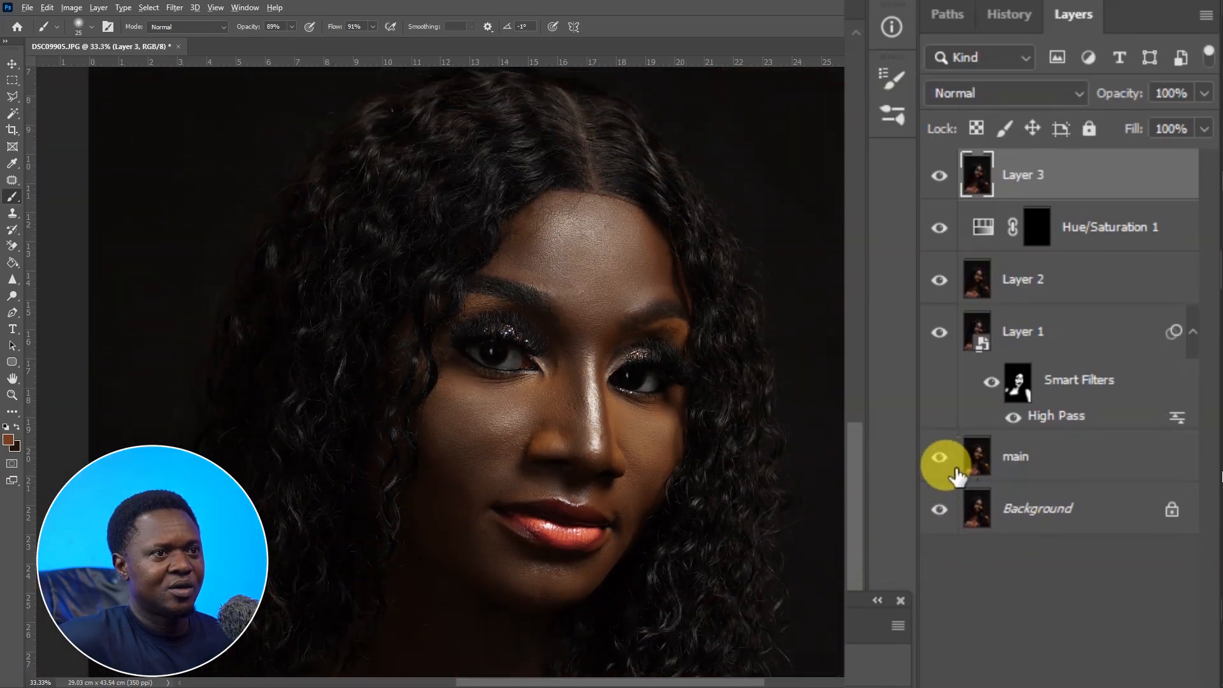
pyautogui.keyDown('alt'); pyautogui.click(939, 511); pyautogui.keyUp('alt')
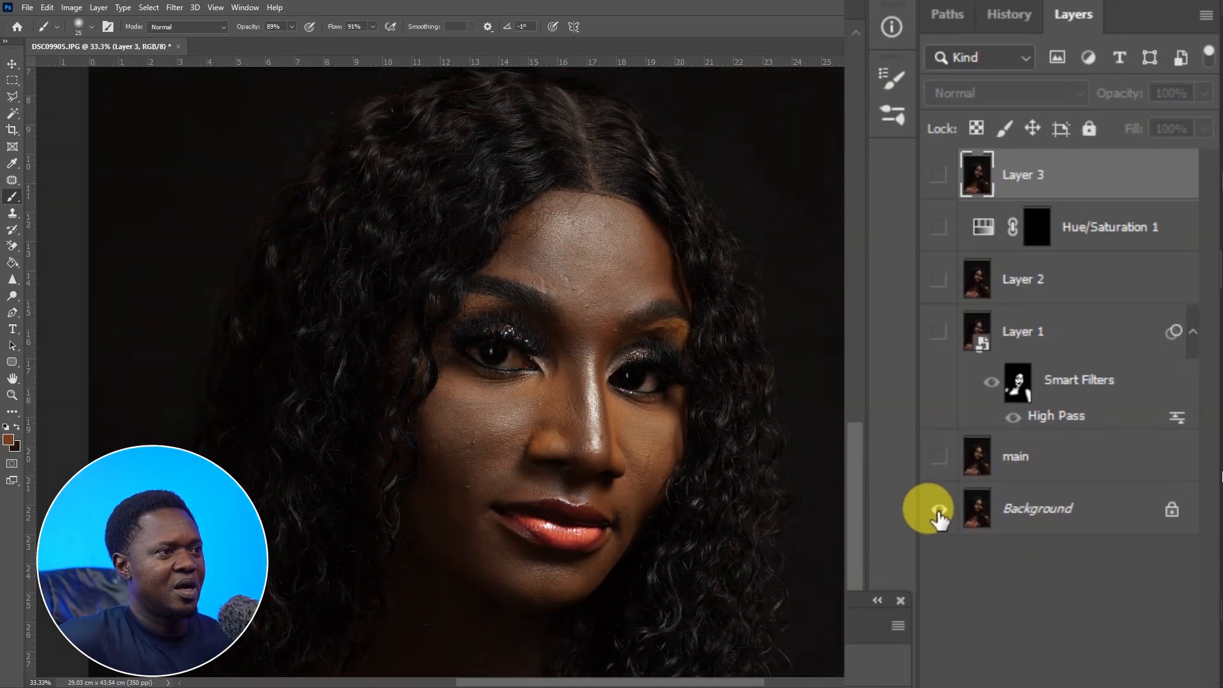
pyautogui.keyDown('alt'); pyautogui.click(938, 511); pyautogui.keyUp('alt')
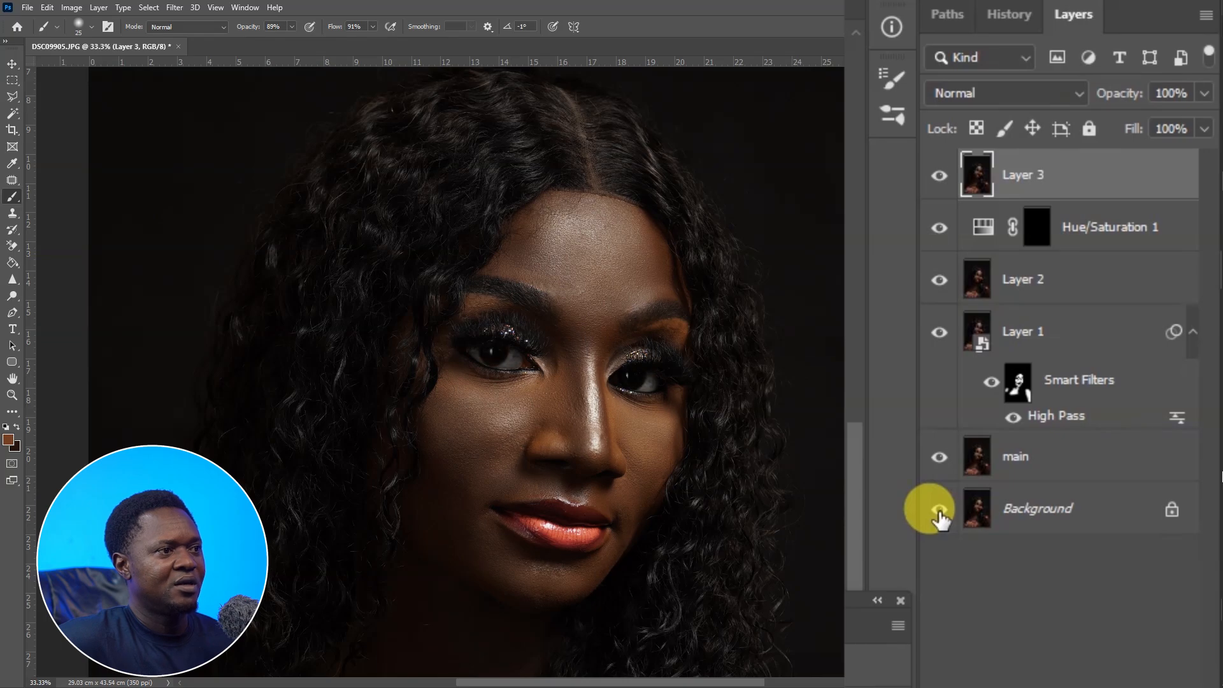
pyautogui.keyDown('alt'); pyautogui.click(939, 510); pyautogui.keyUp('alt')
pyautogui.keyDown('alt'); pyautogui.click(939, 511); pyautogui.keyUp('alt')
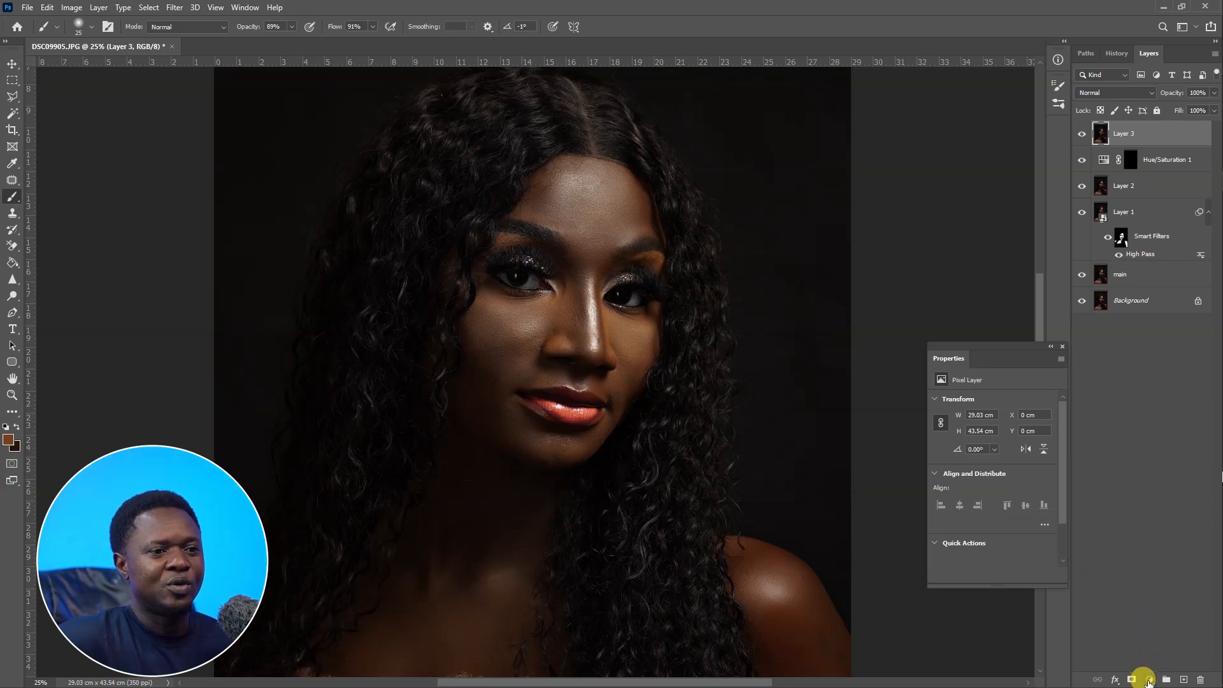
# Add a Curves adjustment layer and raise the curve's midpoint to brighten the image.
pyautogui.click(1148, 680)
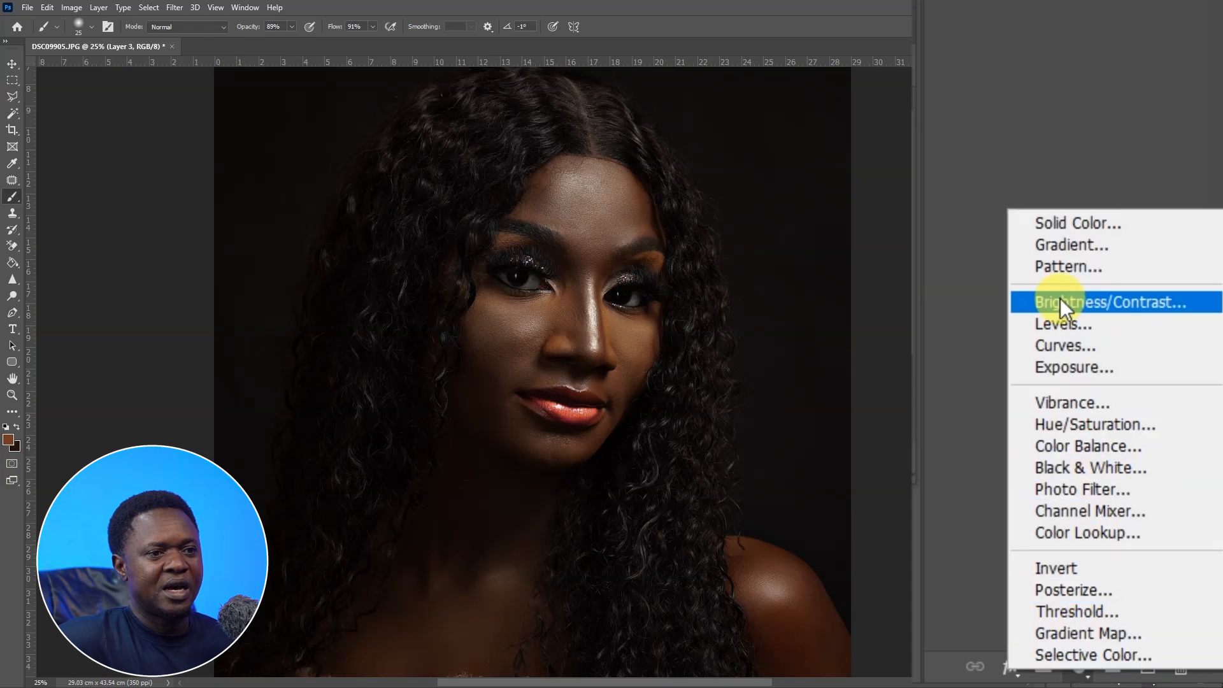
pyautogui.click(1078, 346)
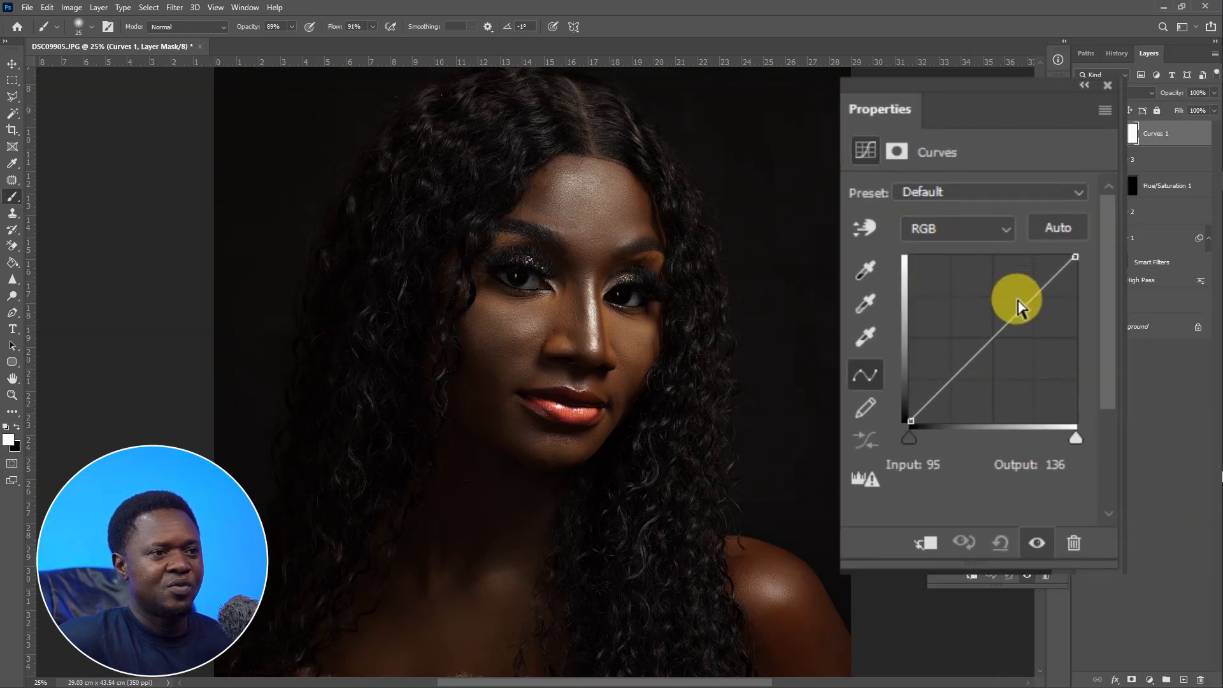
pyautogui.moveTo(1011, 322); pyautogui.dragTo(983, 270)
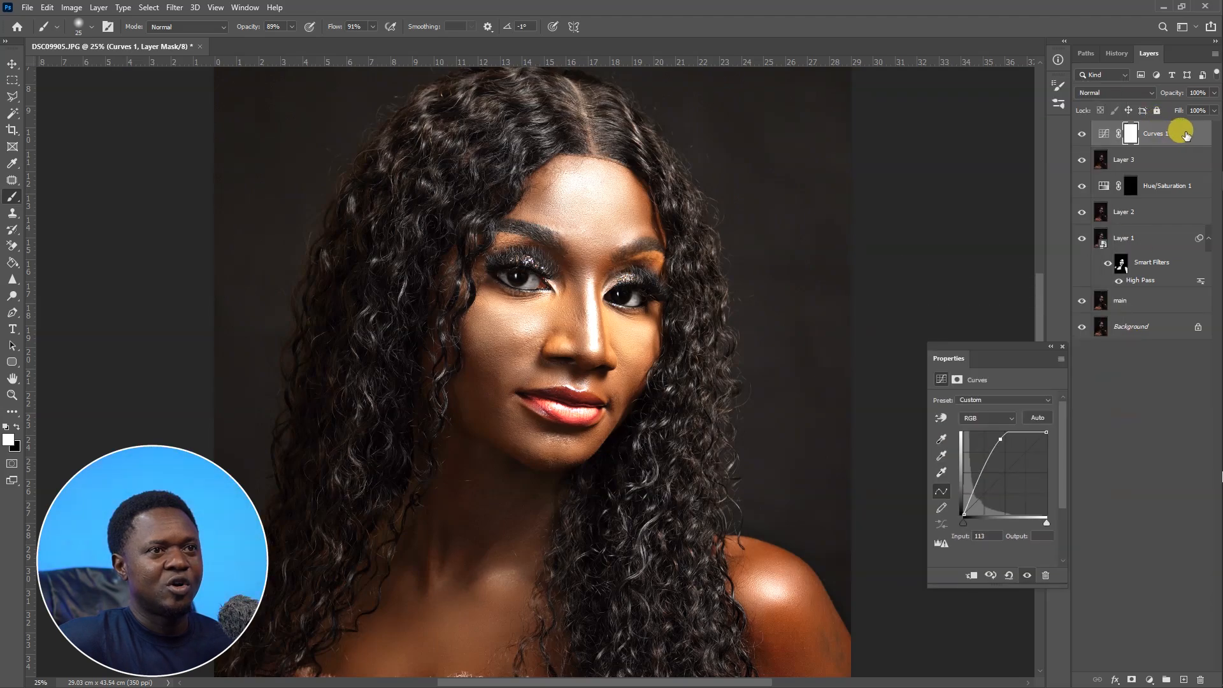
# Limit Curves 1 with Blend If so it affects only underlying tones split between 110 and 223.
pyautogui.doubleClick(1145, 181)
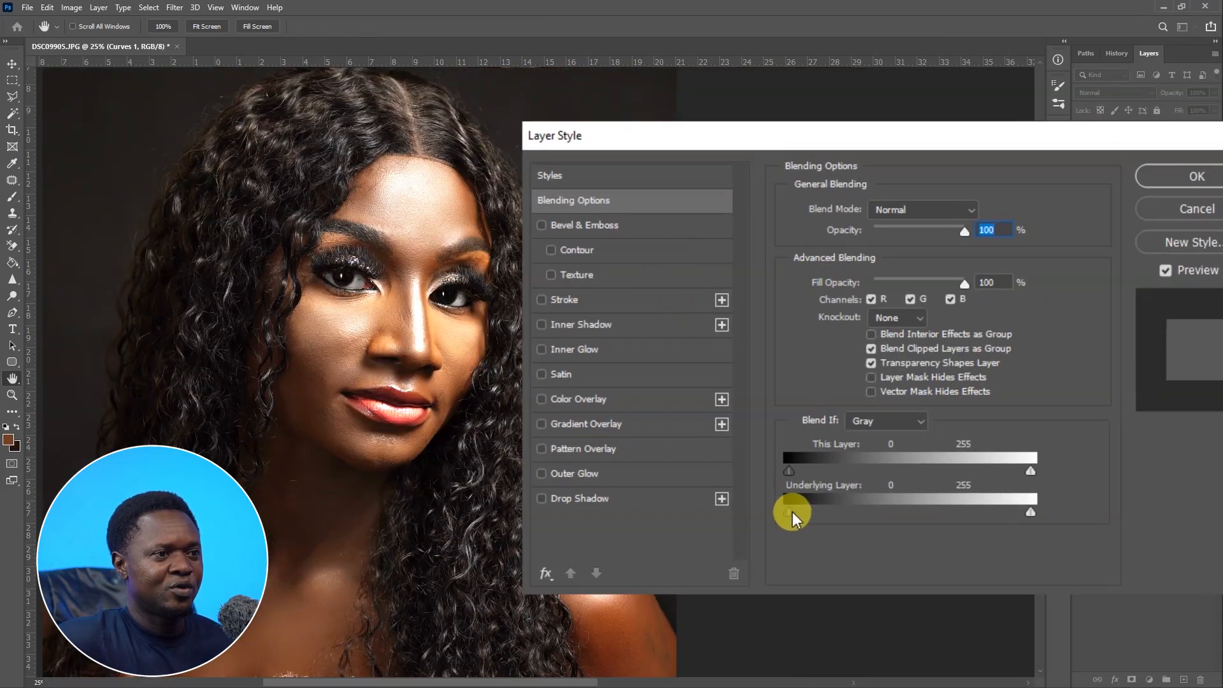
pyautogui.moveTo(789, 510); pyautogui.dragTo(893, 511)
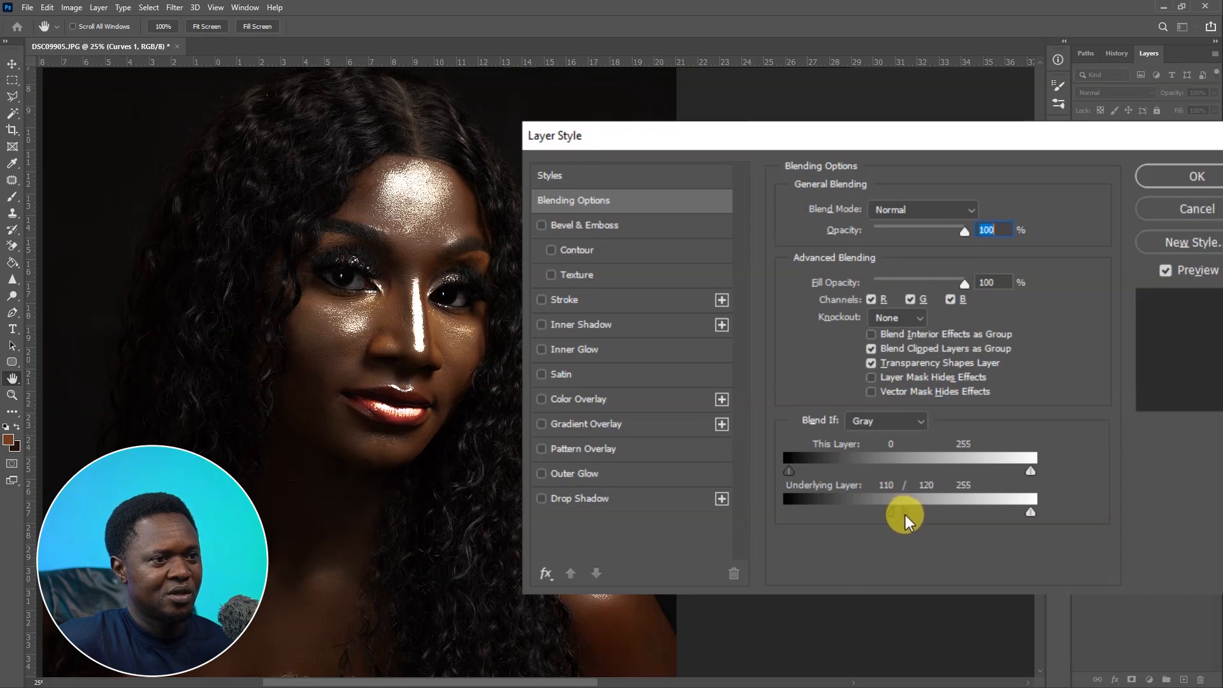
pyautogui.moveTo(911, 513); pyautogui.dragTo(991, 506)
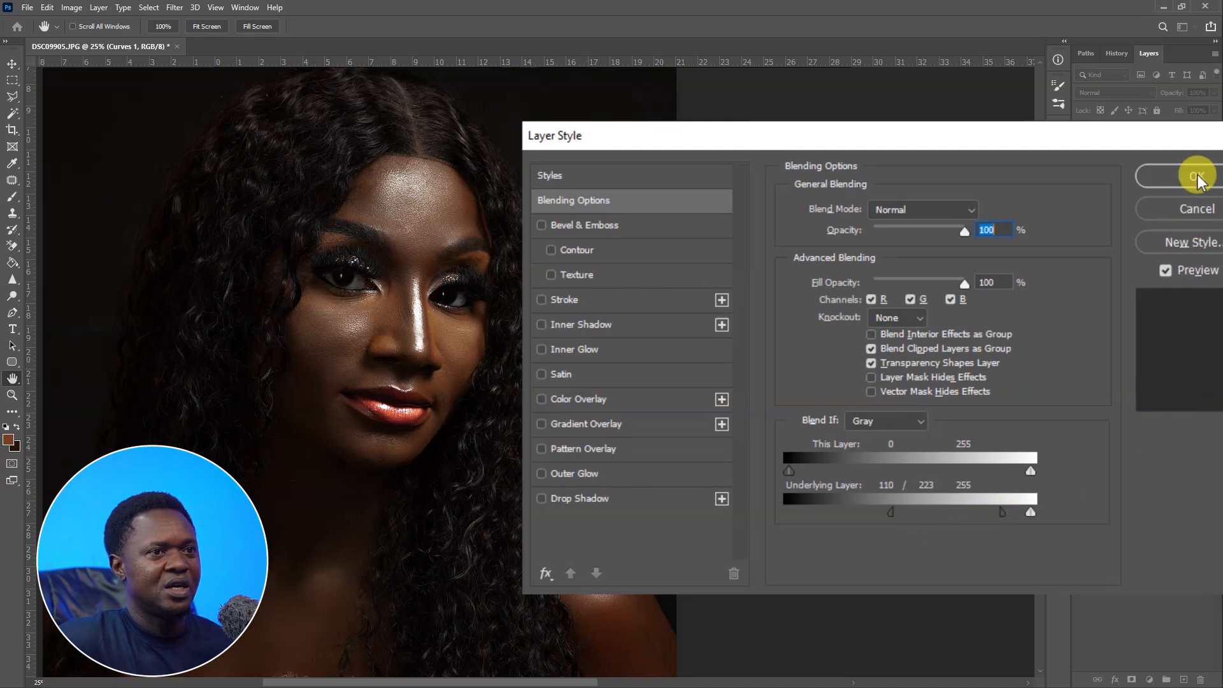
pyautogui.click(1193, 174)
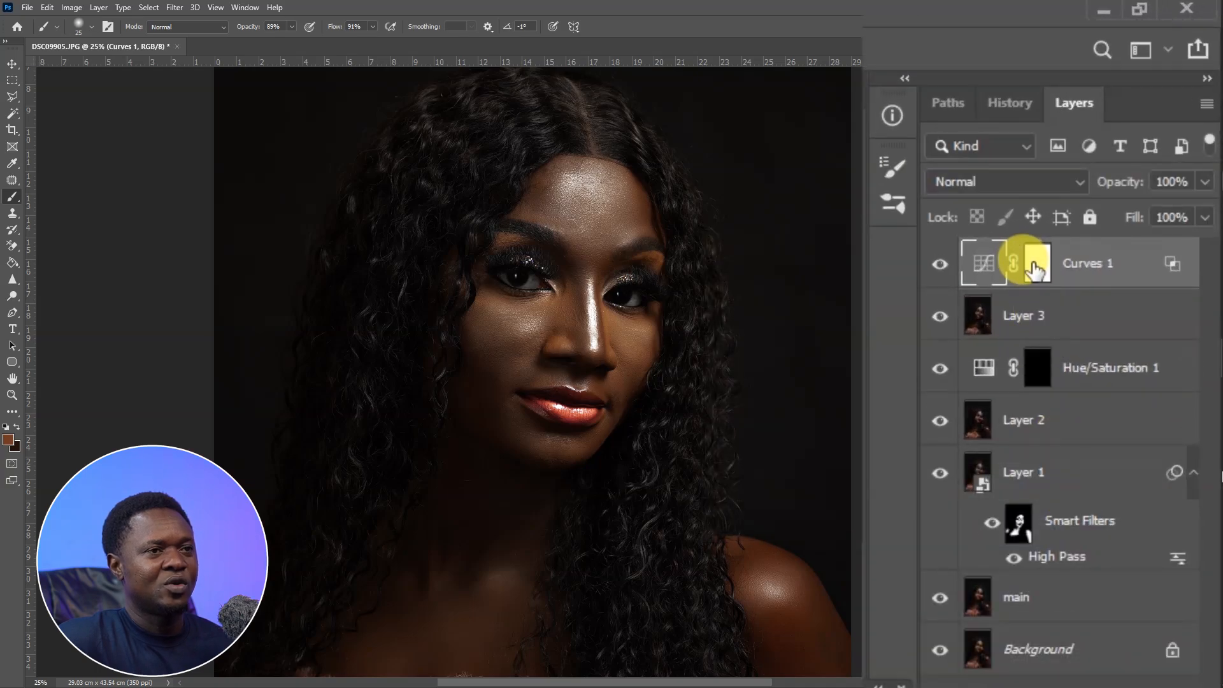
# Invert Curves 1's mask to black, enlarge the brush to 200, and paint the brightening onto the cheek below the eye.
pyautogui.click(1037, 267)
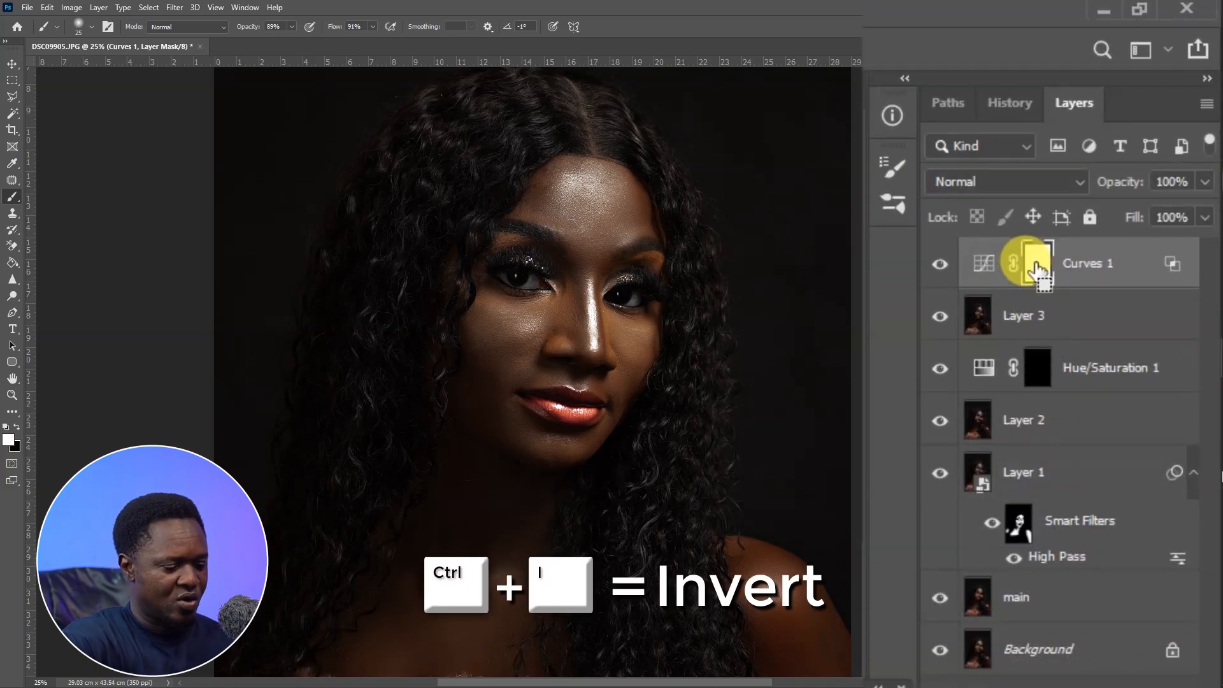
pyautogui.hotkey('ctrl', 'i')
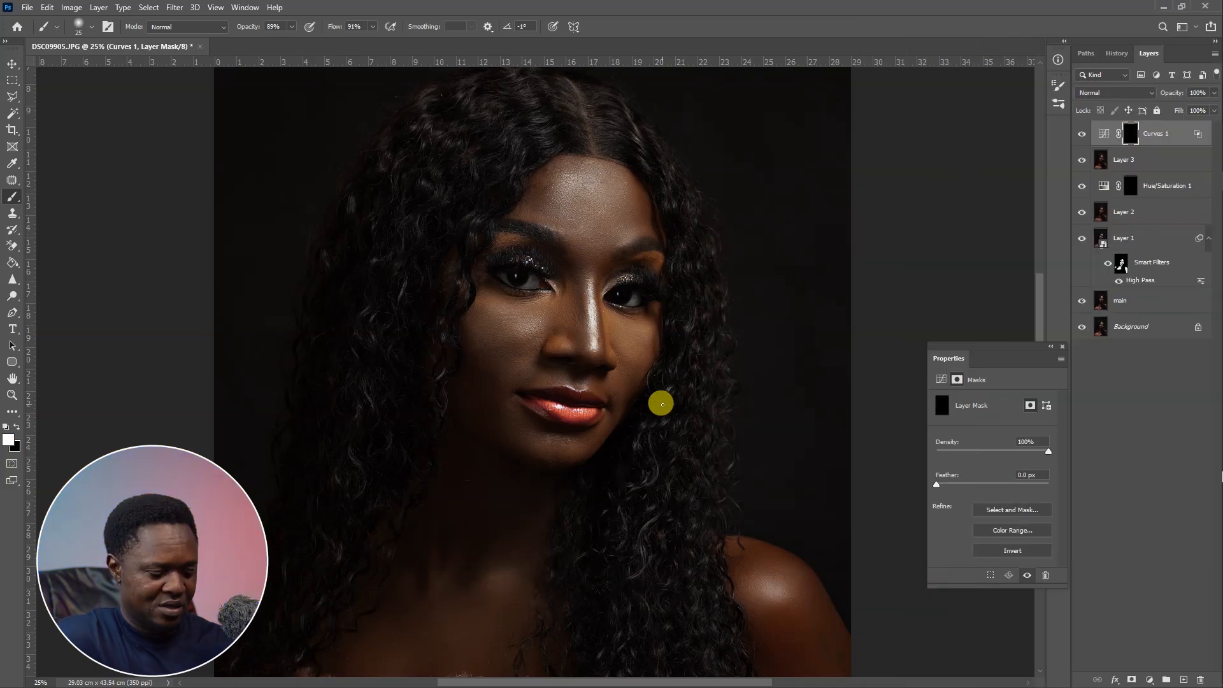
pyautogui.scroll(3, 554, 437)
pyautogui.moveTo(535, 347); pyautogui.dragTo(554, 477)
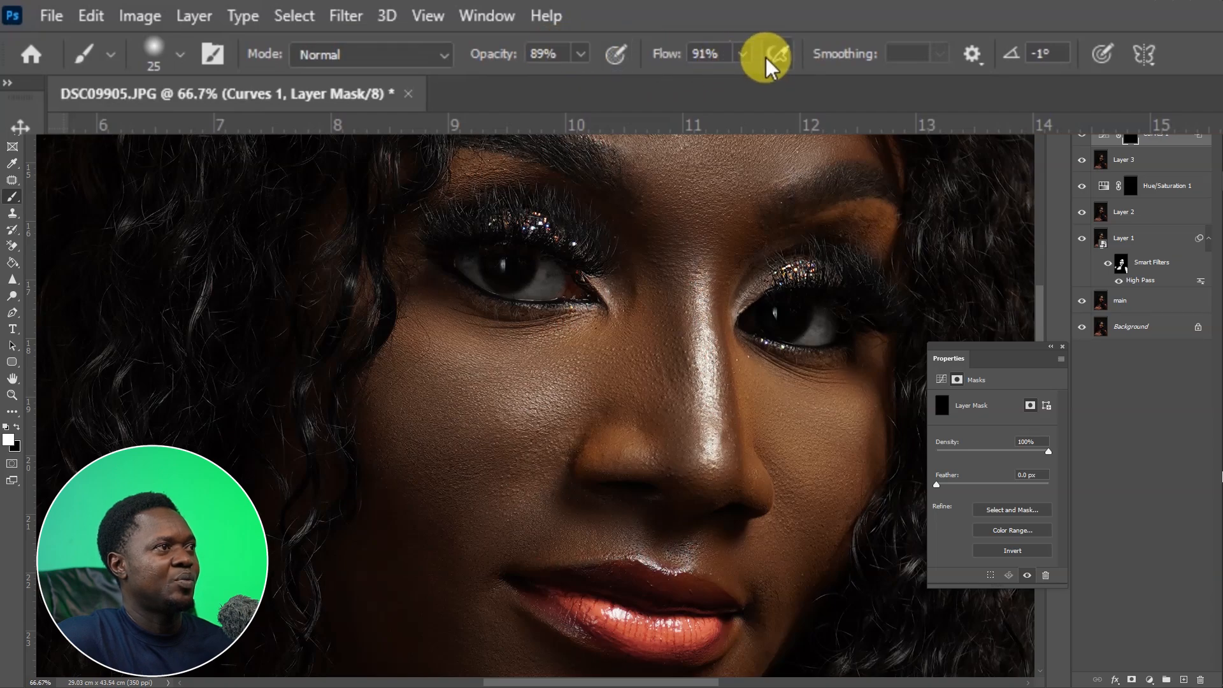
pyautogui.press(']')
pyautogui.press(']')
pyautogui.press(']')
pyautogui.press(']')
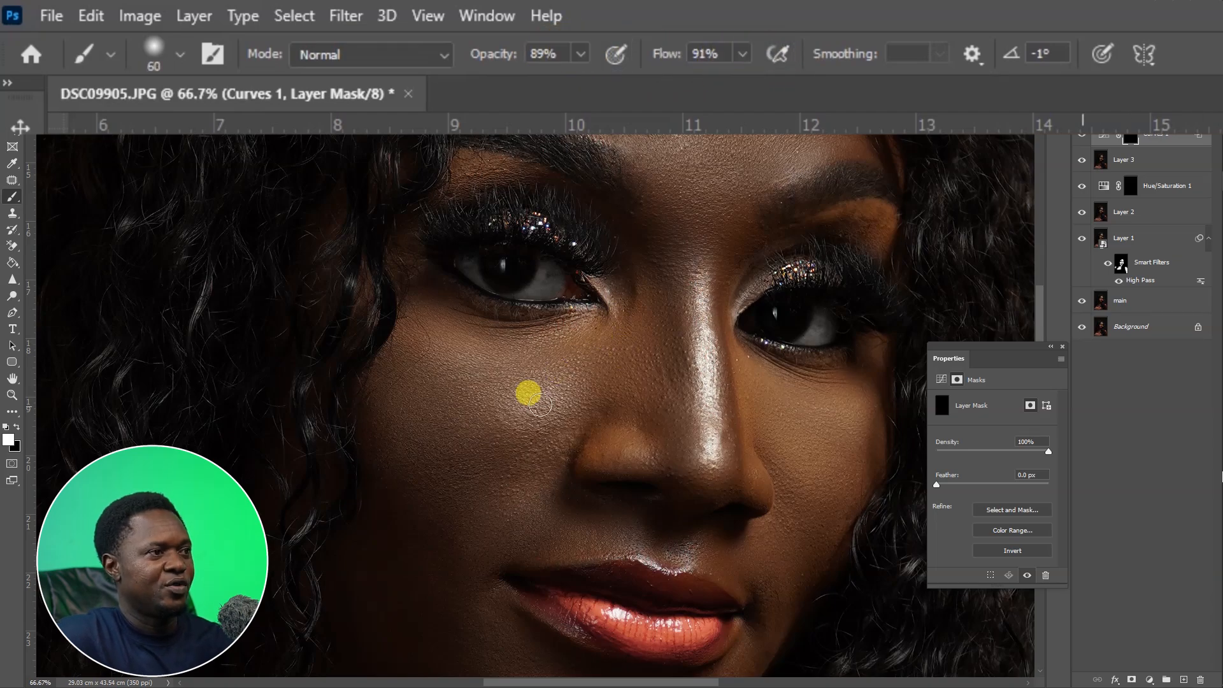
pyautogui.press(']')
pyautogui.press(']')
pyautogui.press(']')
pyautogui.press(']')
pyautogui.press(']')
pyautogui.press(']')
pyautogui.press(']')
pyautogui.press(']')
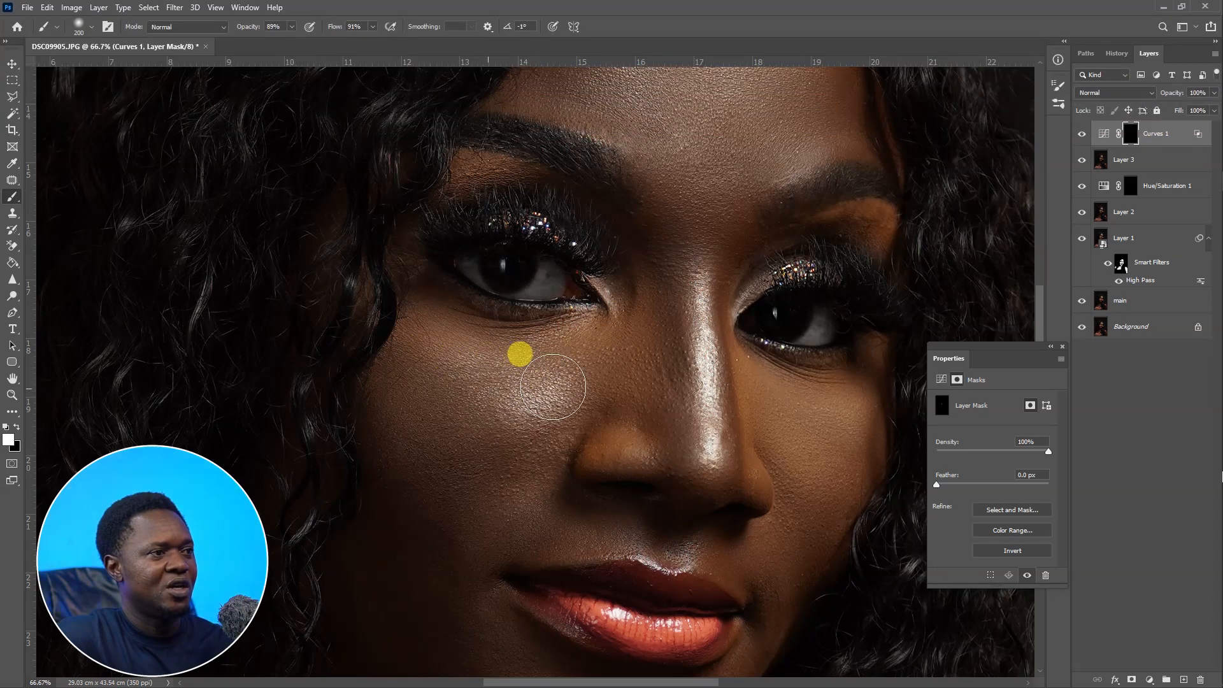
pyautogui.moveTo(637, 377)
pyautogui.mouseDown()
pyautogui.moveTo(560, 412)
pyautogui.moveTo(534, 379)
pyautogui.mouseUp()
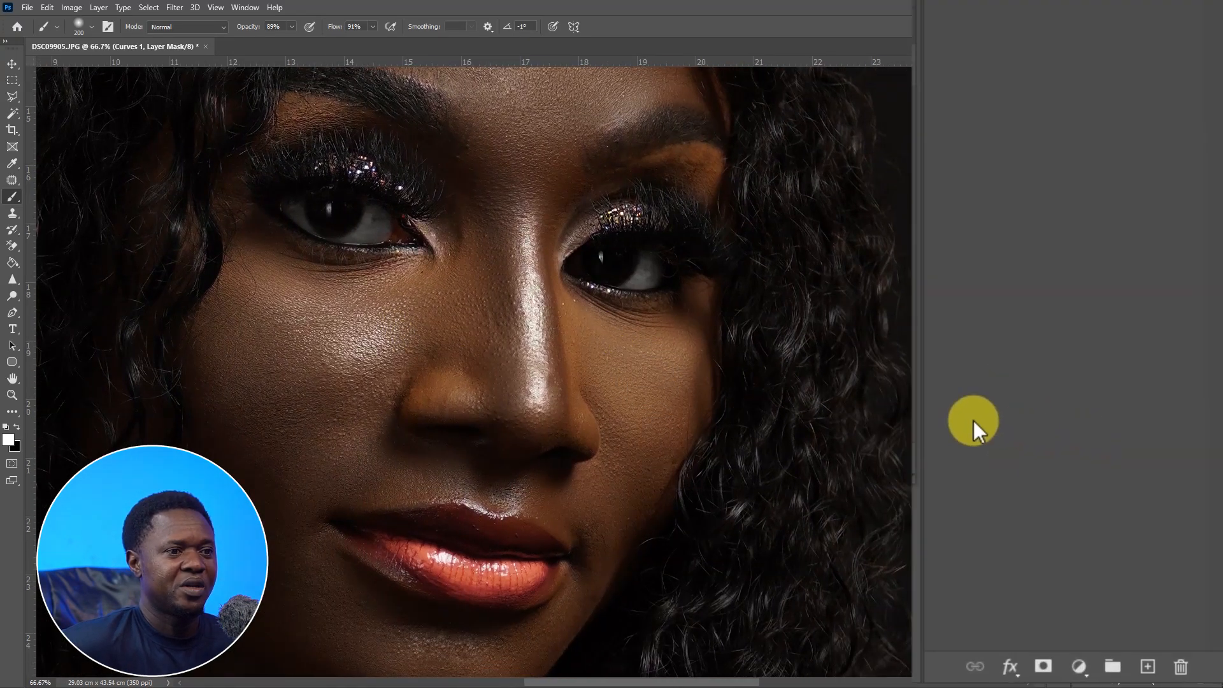
# Add a second Curves adjustment layer and raise the curve's midpoint to brighten.
pyautogui.click(1078, 666)
pyautogui.click(1081, 347)
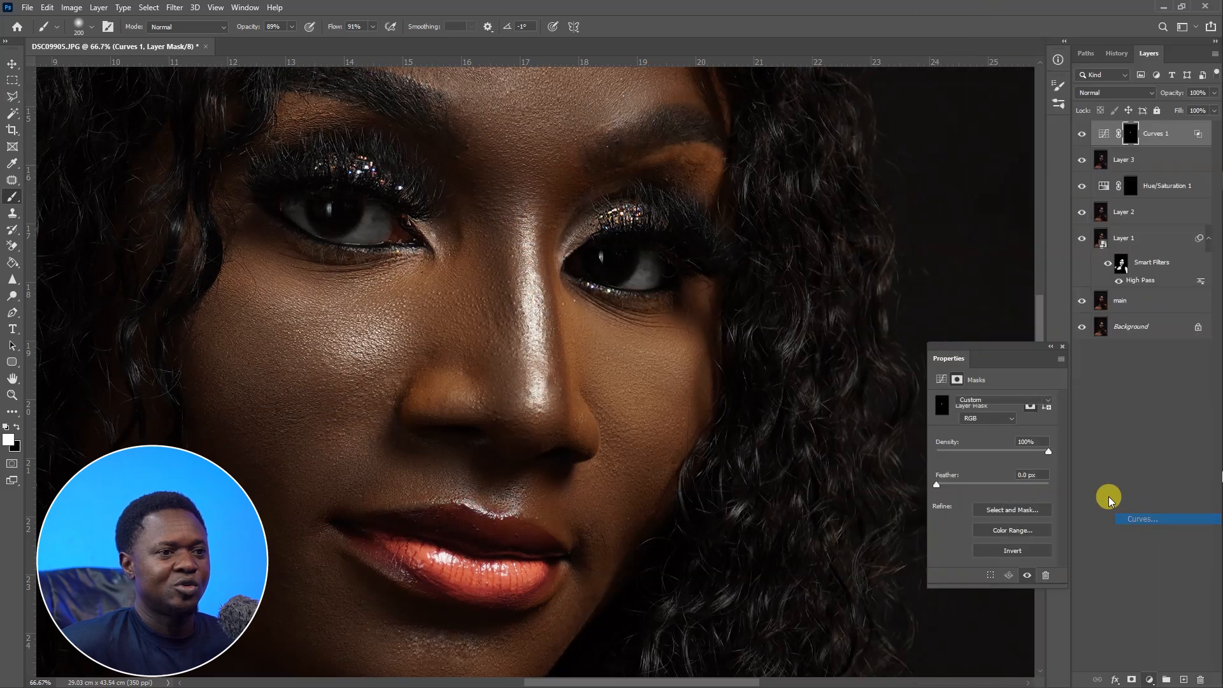
pyautogui.moveTo(1002, 310); pyautogui.dragTo(980, 273)
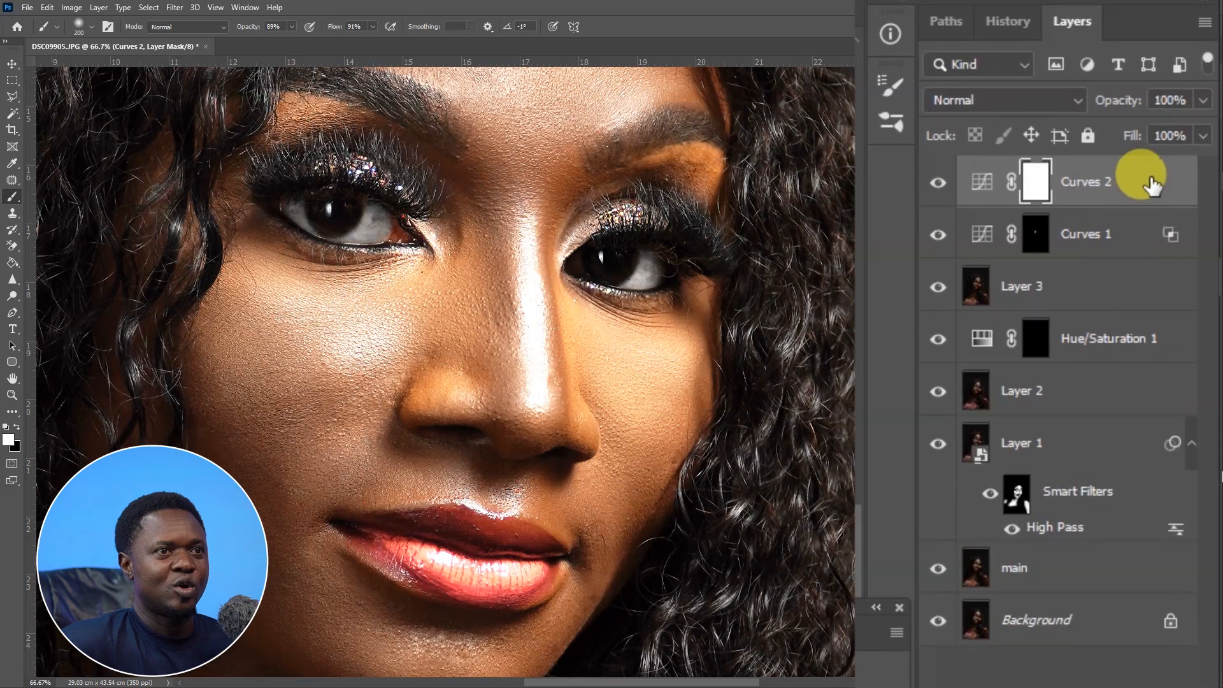
# Limit Curves 2 with Blend If to underlying tones split between 103 and 198.
pyautogui.doubleClick(1177, 134)
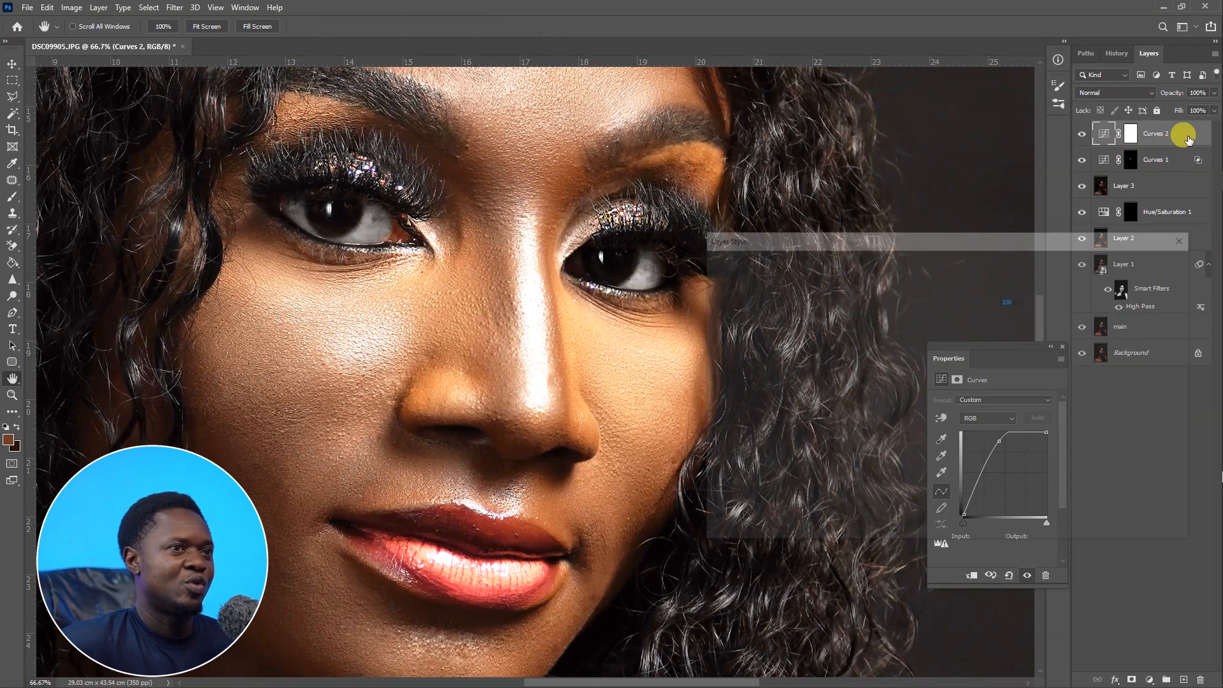
pyautogui.moveTo(789, 516); pyautogui.dragTo(896, 510)
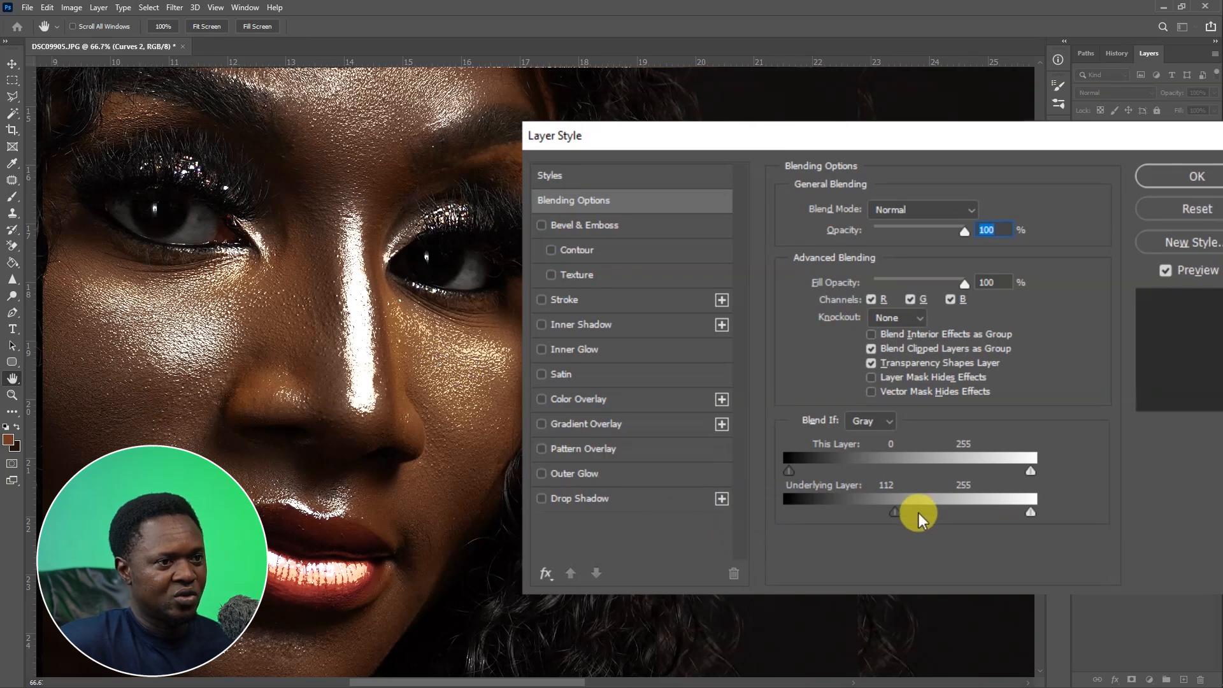
pyautogui.moveTo(927, 513); pyautogui.dragTo(975, 513)
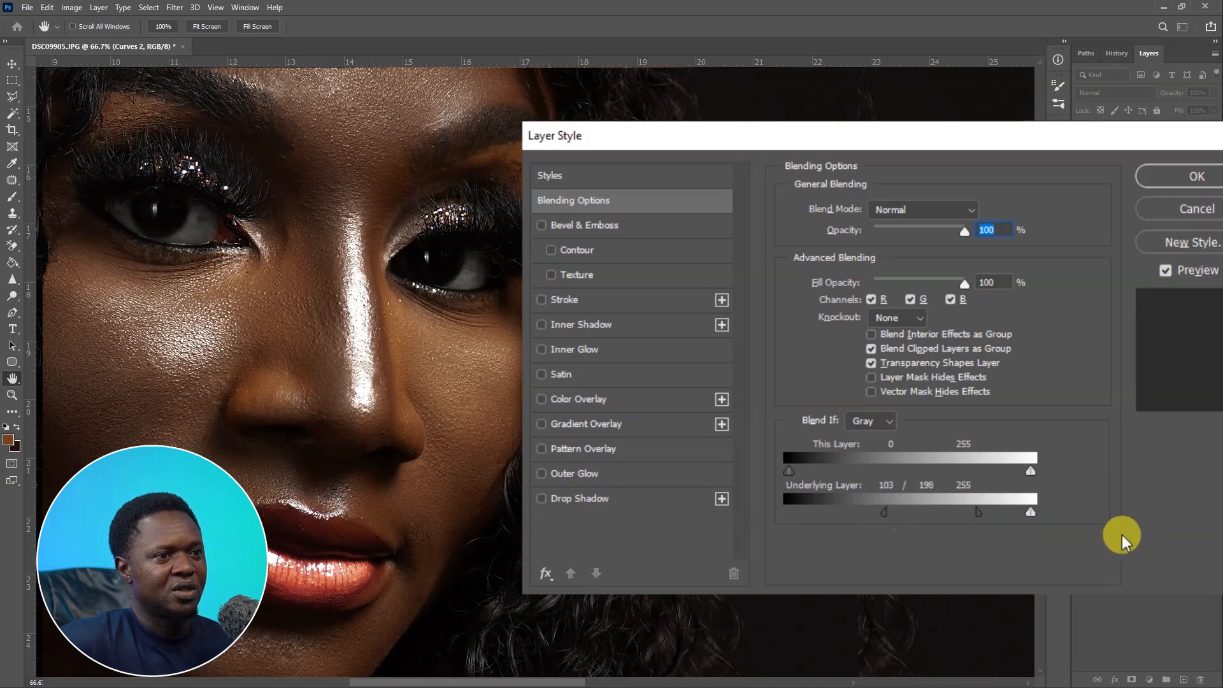
pyautogui.click(1185, 184)
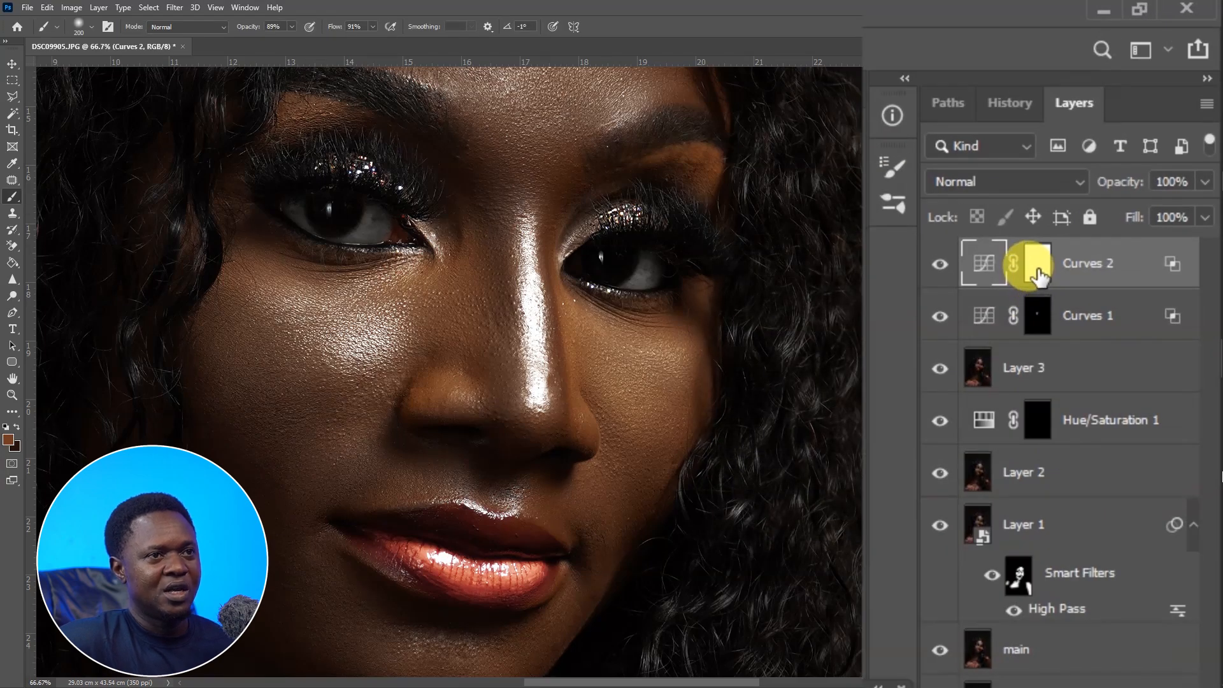
# Invert Curves 2's mask and paint the brightening onto the cheek beside the nose and mouth.
pyautogui.click(1037, 267)
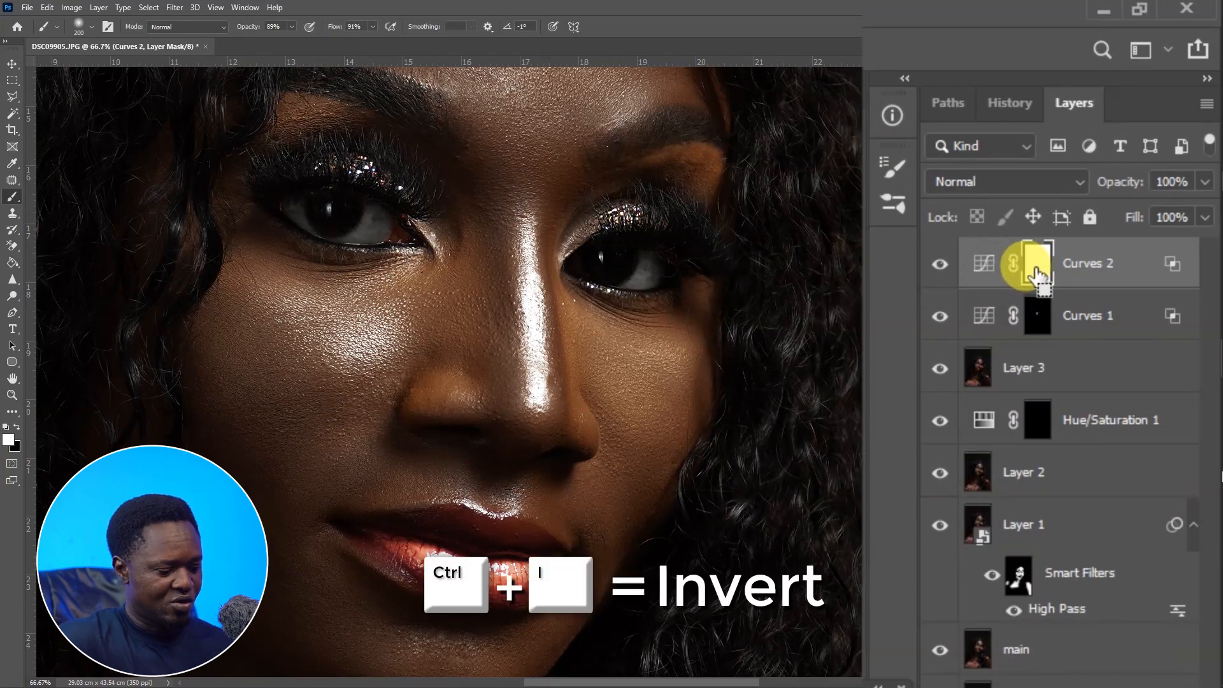
pyautogui.hotkey('ctrl', 'i')
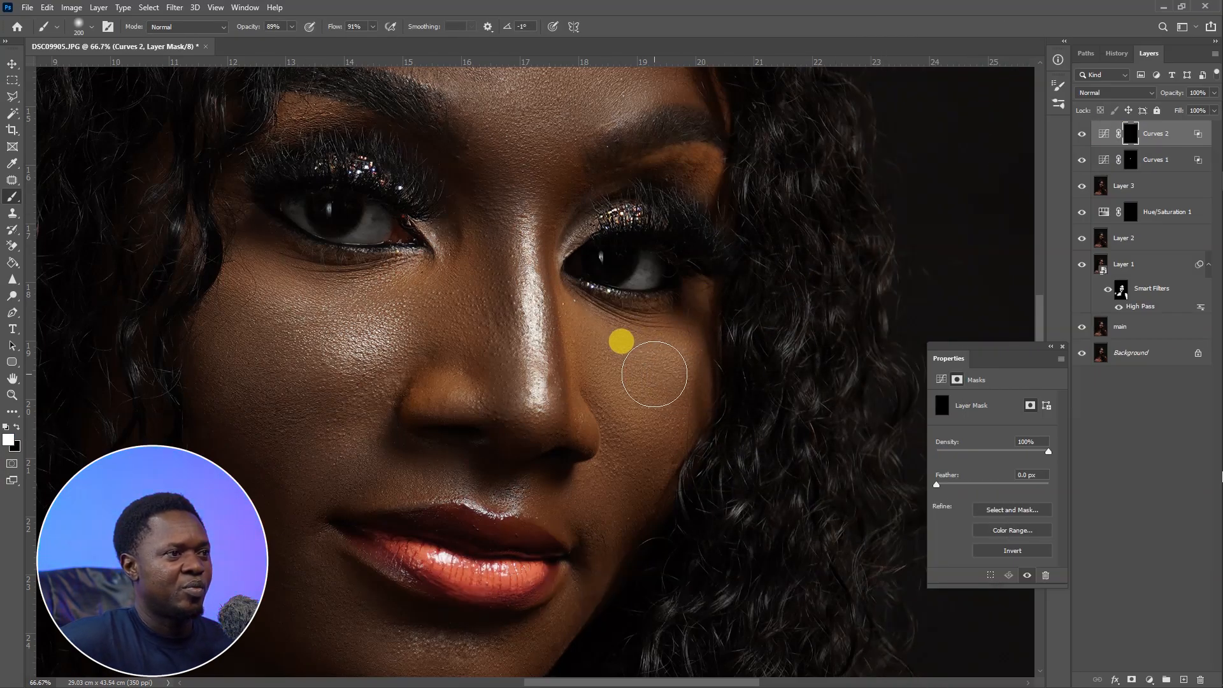
pyautogui.moveTo(654, 373)
pyautogui.mouseDown()
pyautogui.moveTo(631, 357)
pyautogui.moveTo(705, 434)
pyautogui.moveTo(731, 363)
pyautogui.mouseUp()
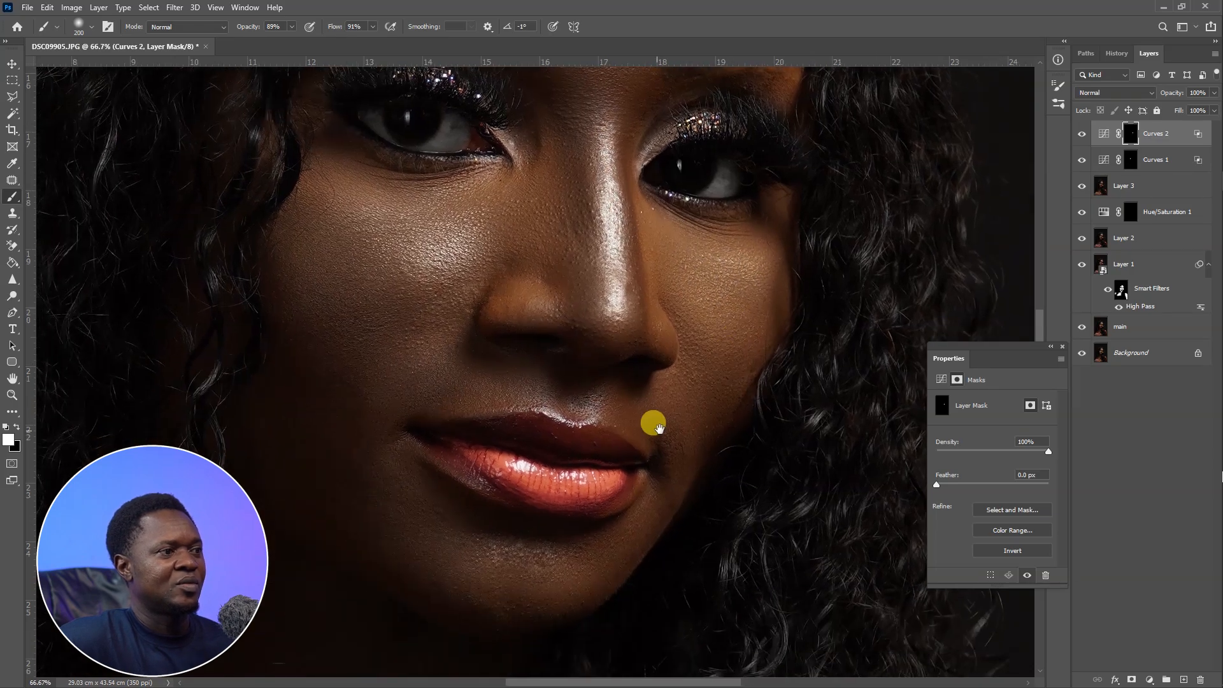
pyautogui.moveTo(643, 432); pyautogui.dragTo(694, 370)
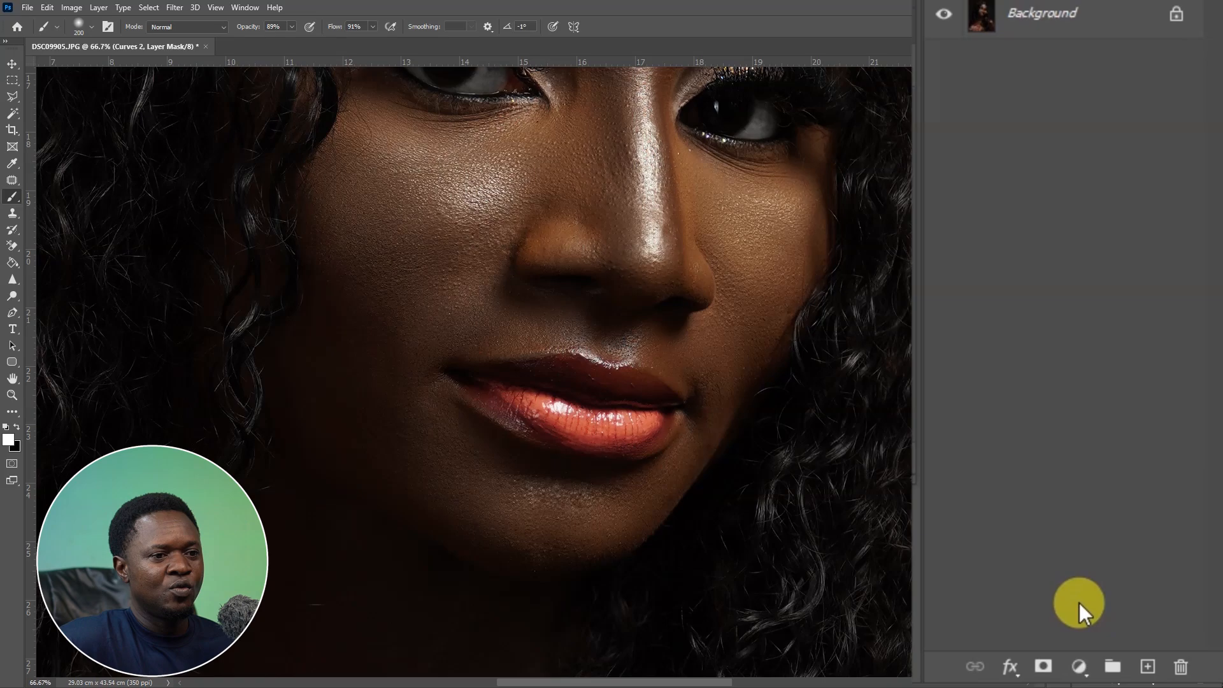
# Add a third Curves adjustment layer and raise the curve's midpoint to brighten.
pyautogui.click(1078, 666)
pyautogui.click(1084, 349)
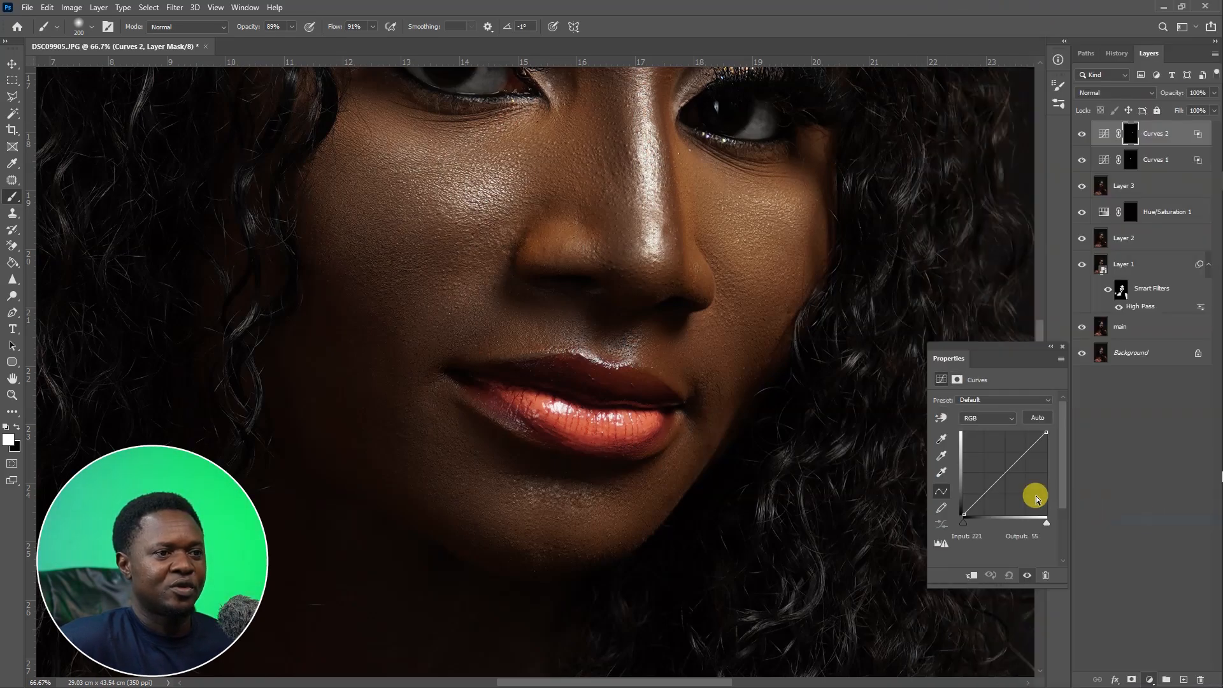
pyautogui.moveTo(1005, 304); pyautogui.dragTo(978, 269)
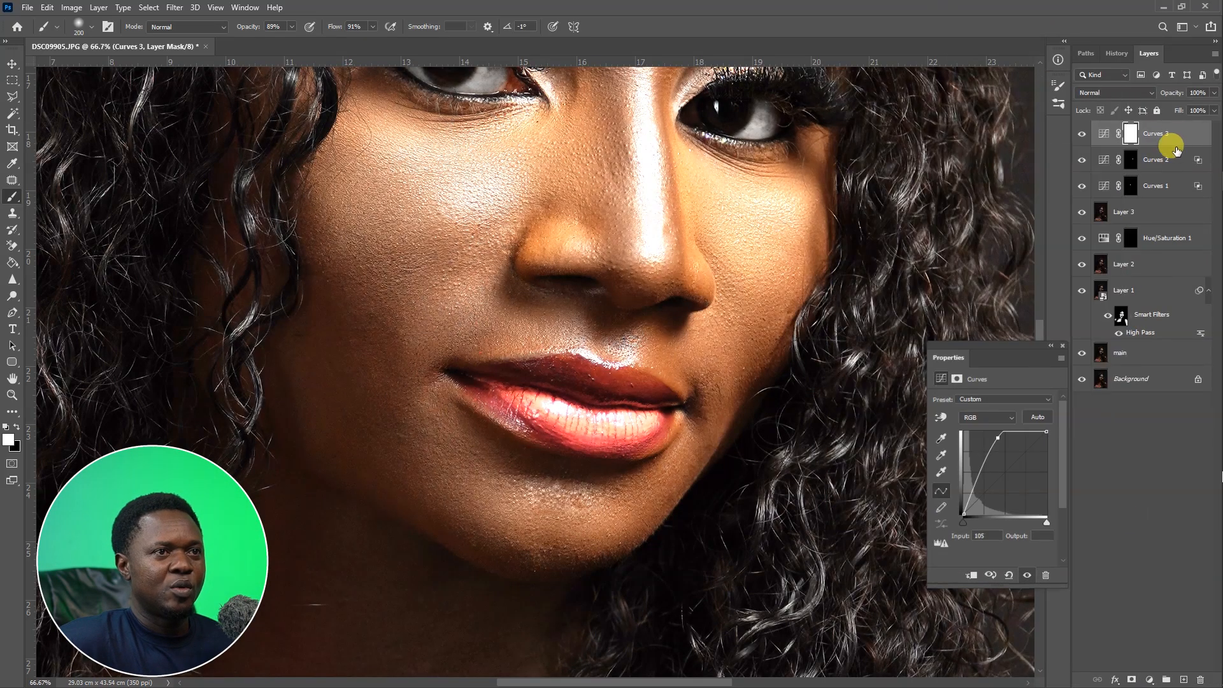
# Limit Curves 3 with Blend If to underlying tones split between 68 and 187.
pyautogui.doubleClick(1136, 185)
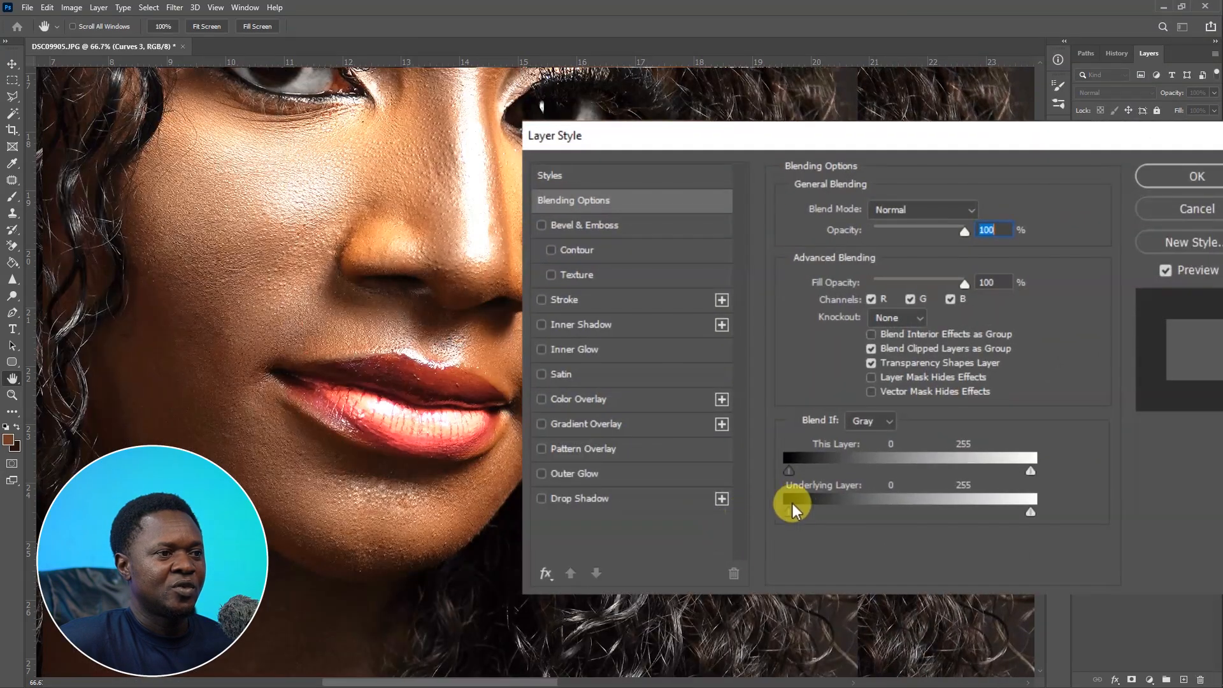
pyautogui.moveTo(792, 505); pyautogui.dragTo(853, 508)
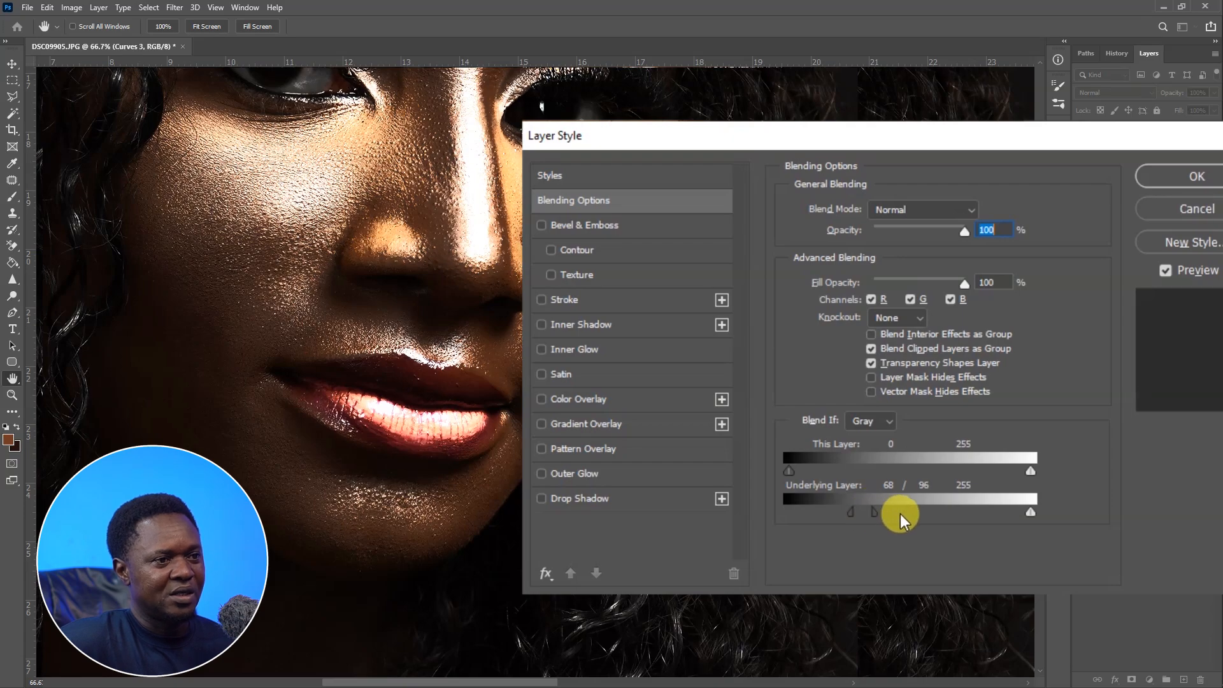
pyautogui.moveTo(900, 514); pyautogui.dragTo(939, 513)
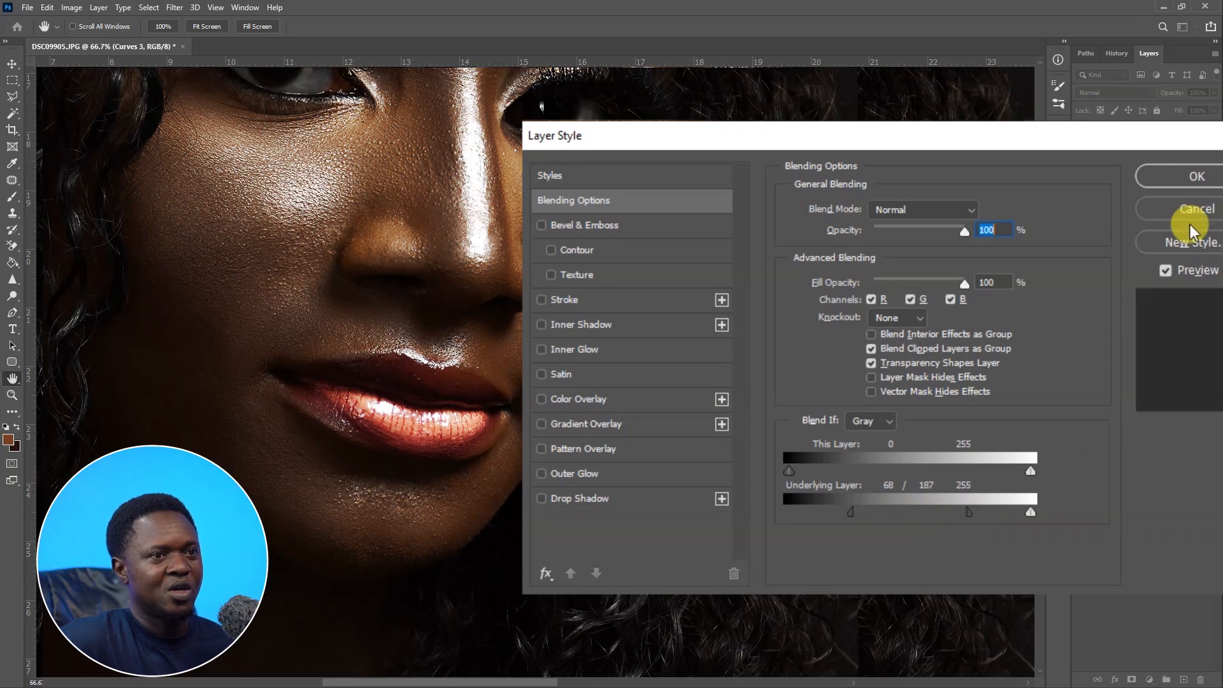
pyautogui.click(1196, 176)
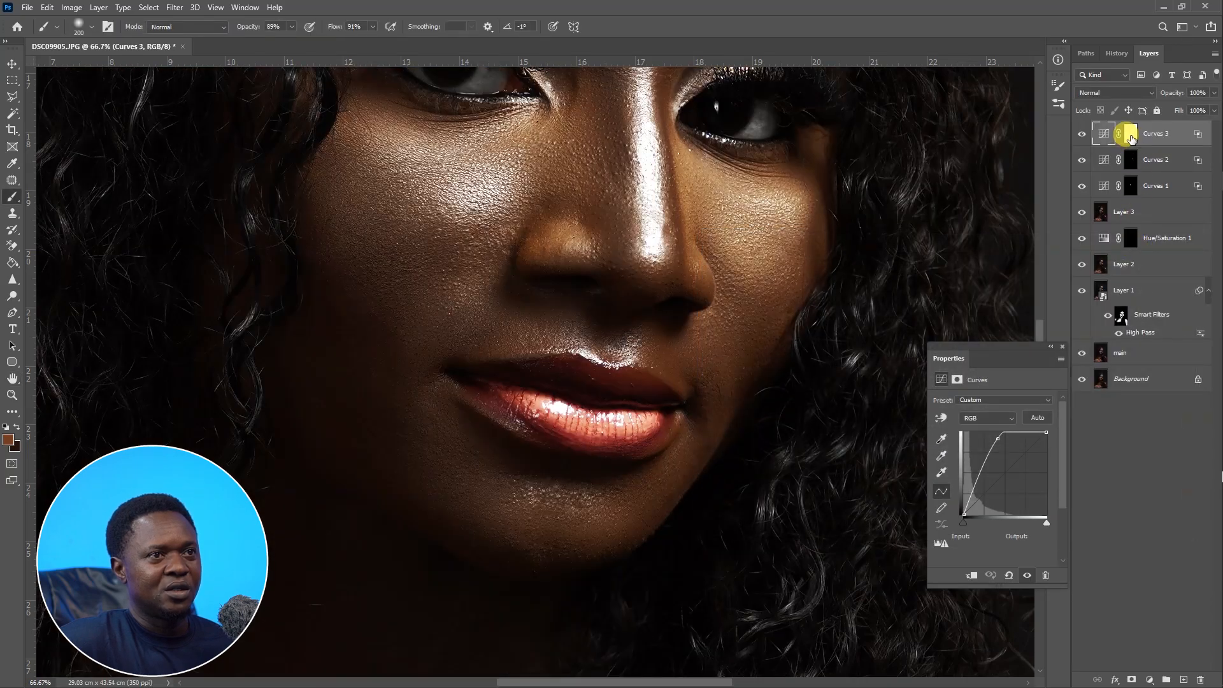
# Invert Curves 3's mask and paint the brightening onto the lower cheek beside the mouth.
pyautogui.click(1130, 136)
pyautogui.hotkey('ctrl', 'i')
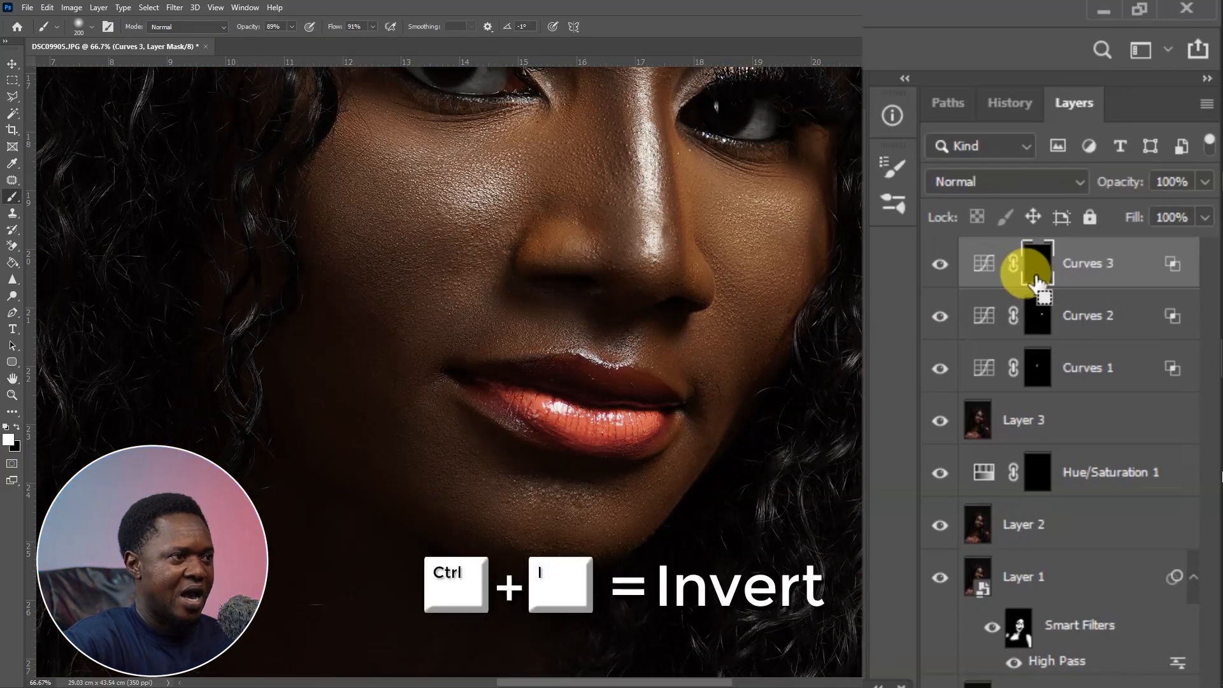
pyautogui.moveTo(636, 486)
pyautogui.mouseDown()
pyautogui.moveTo(586, 518)
pyautogui.moveTo(517, 526)
pyautogui.moveTo(537, 508)
pyautogui.moveTo(593, 513)
pyautogui.moveTo(533, 510)
pyautogui.moveTo(588, 515)
pyautogui.moveTo(554, 516)
pyautogui.moveTo(568, 519)
pyautogui.moveTo(638, 497)
pyautogui.moveTo(698, 358)
pyautogui.mouseUp()
# Add a fourth Curves adjustment layer and raise the curve's midpoint to brighten.
pyautogui.scroll(10, 698, 358)
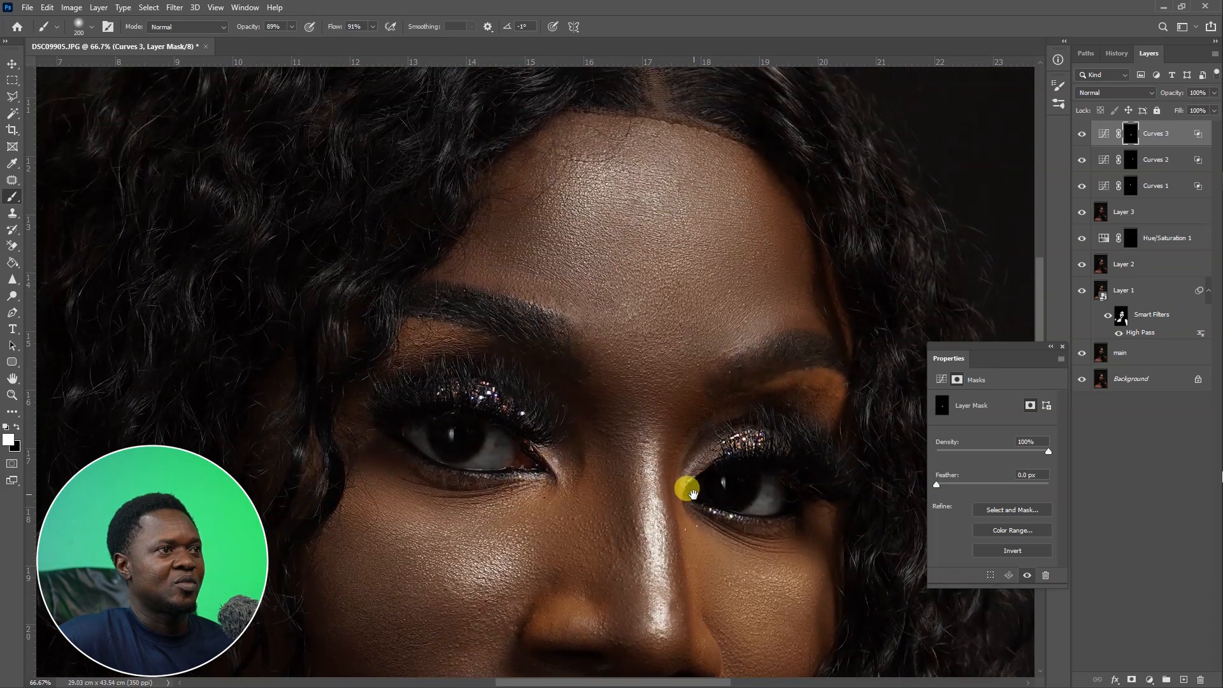
pyautogui.click(1150, 679)
pyautogui.click(1073, 349)
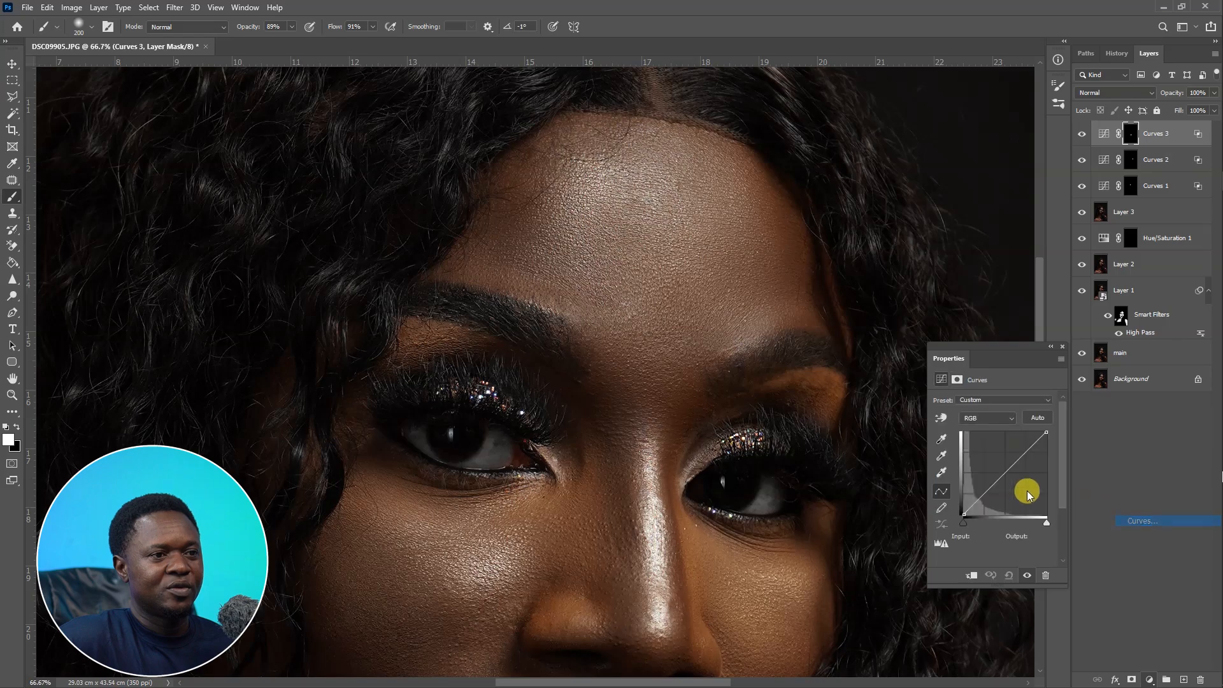
pyautogui.moveTo(1001, 325); pyautogui.dragTo(961, 262)
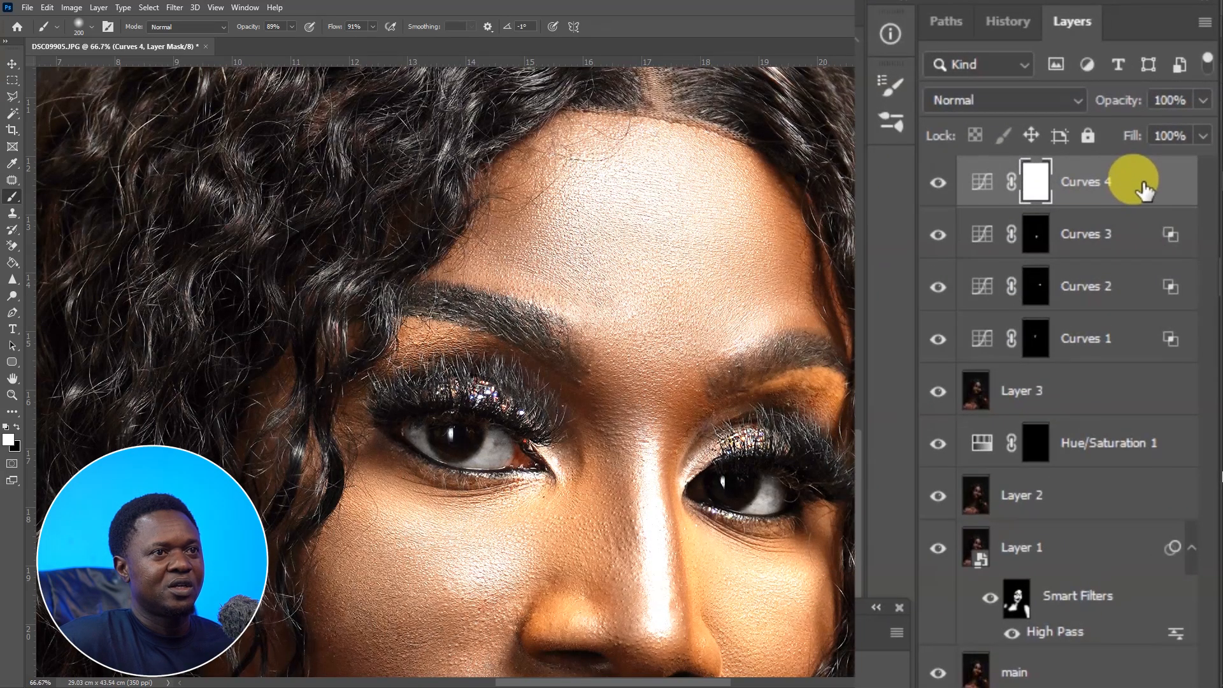
# Limit Curves 4 with Blend If to underlying tones split between 158 and 248.
pyautogui.doubleClick(1142, 190)
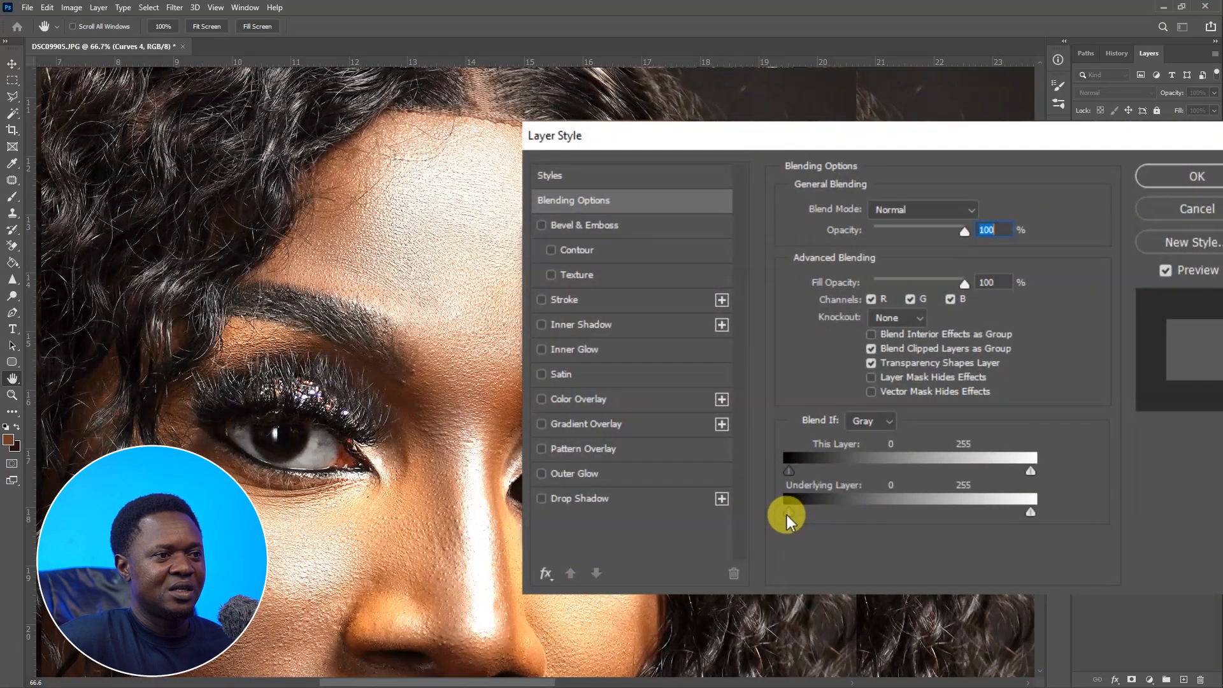
pyautogui.moveTo(793, 514); pyautogui.dragTo(939, 517)
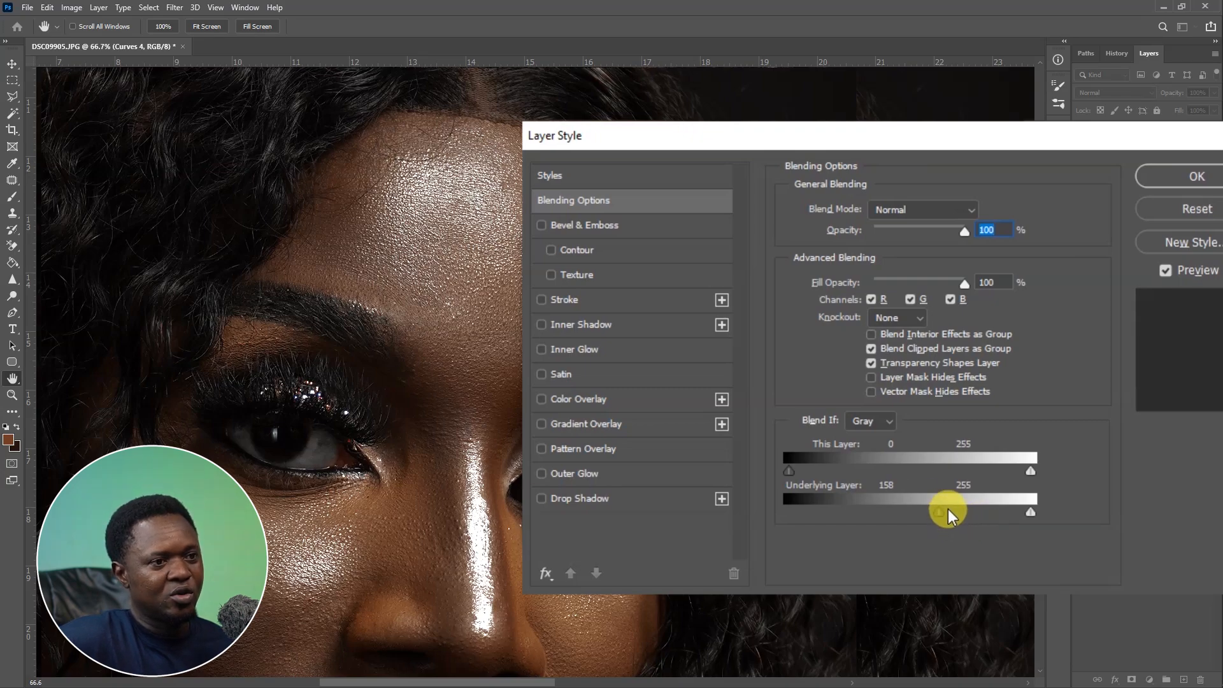
pyautogui.moveTo(952, 514); pyautogui.dragTo(1017, 513)
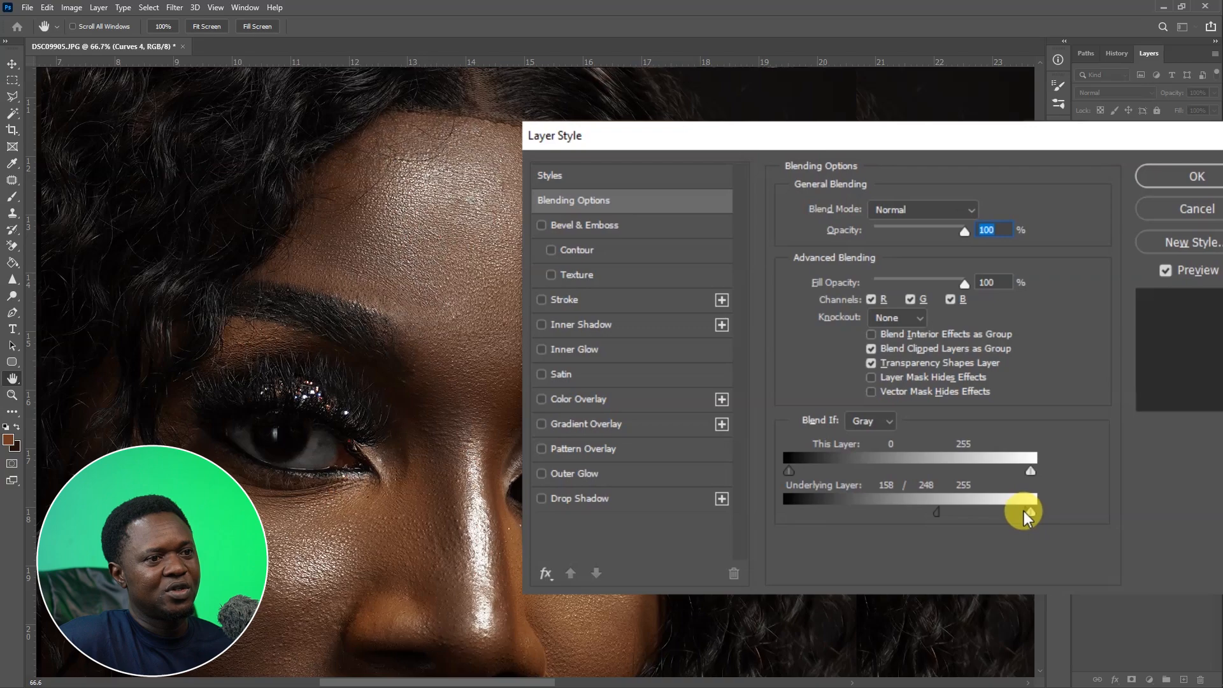
pyautogui.click(1193, 176)
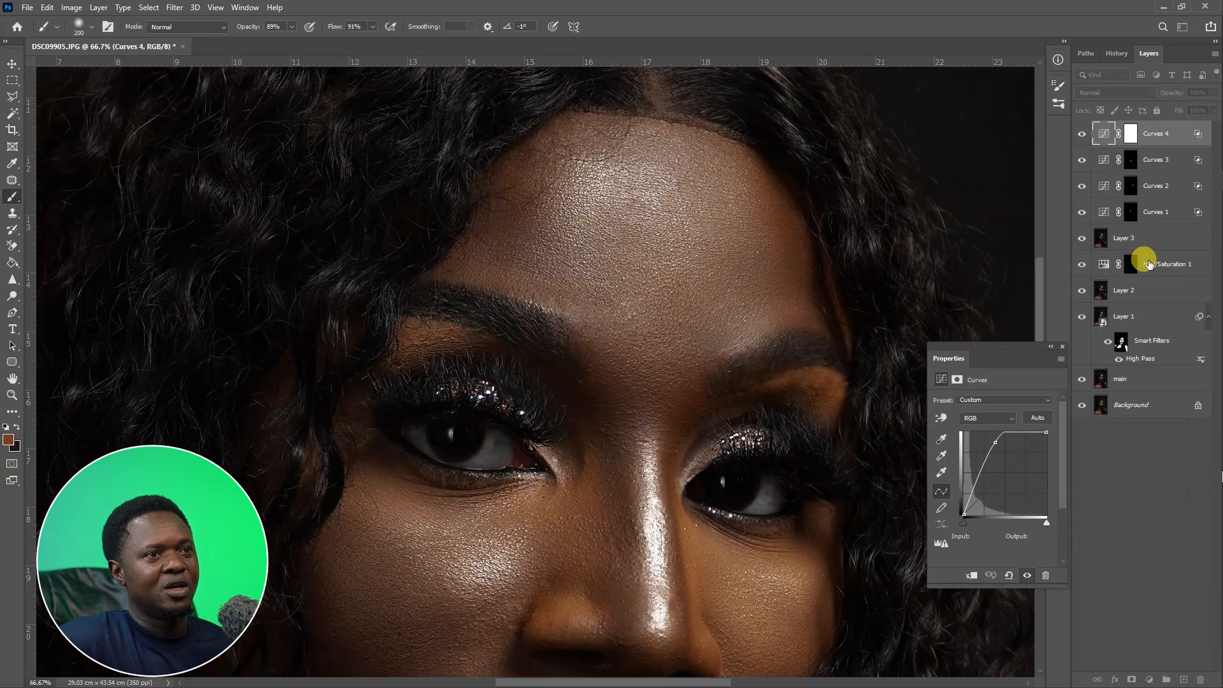
# Invert Curves 4's mask and paint the brightening onto the forehead highlight.
pyautogui.click(1131, 135)
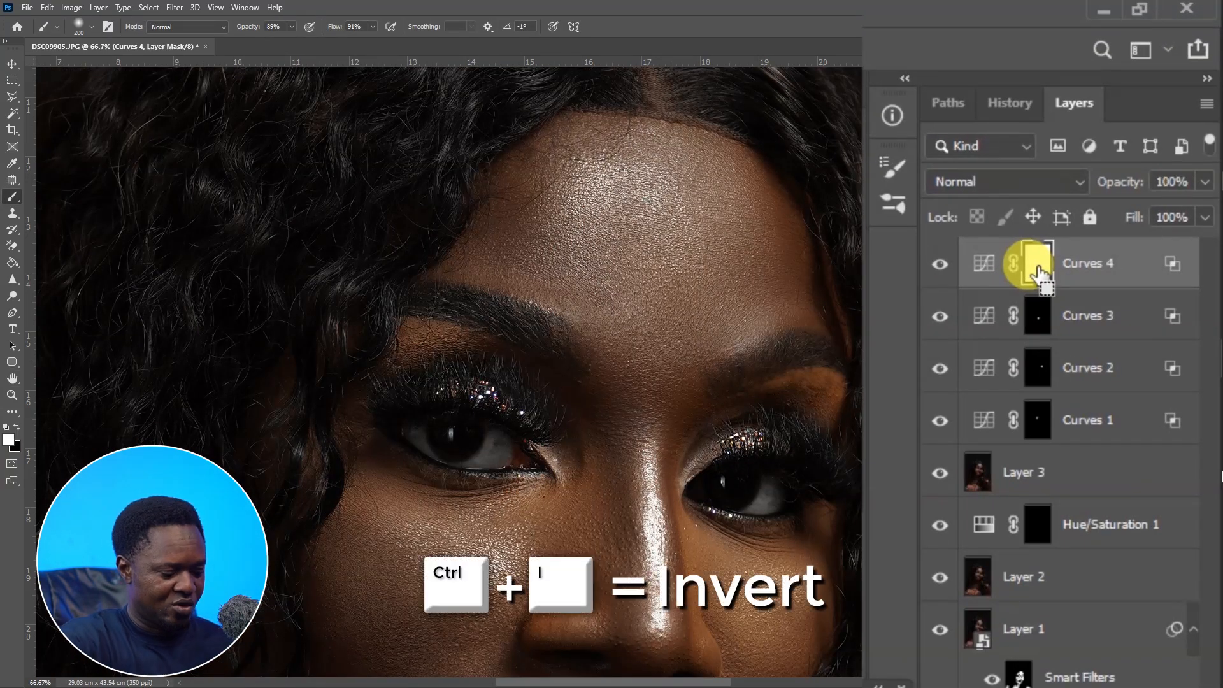
pyautogui.hotkey('ctrl', 'i')
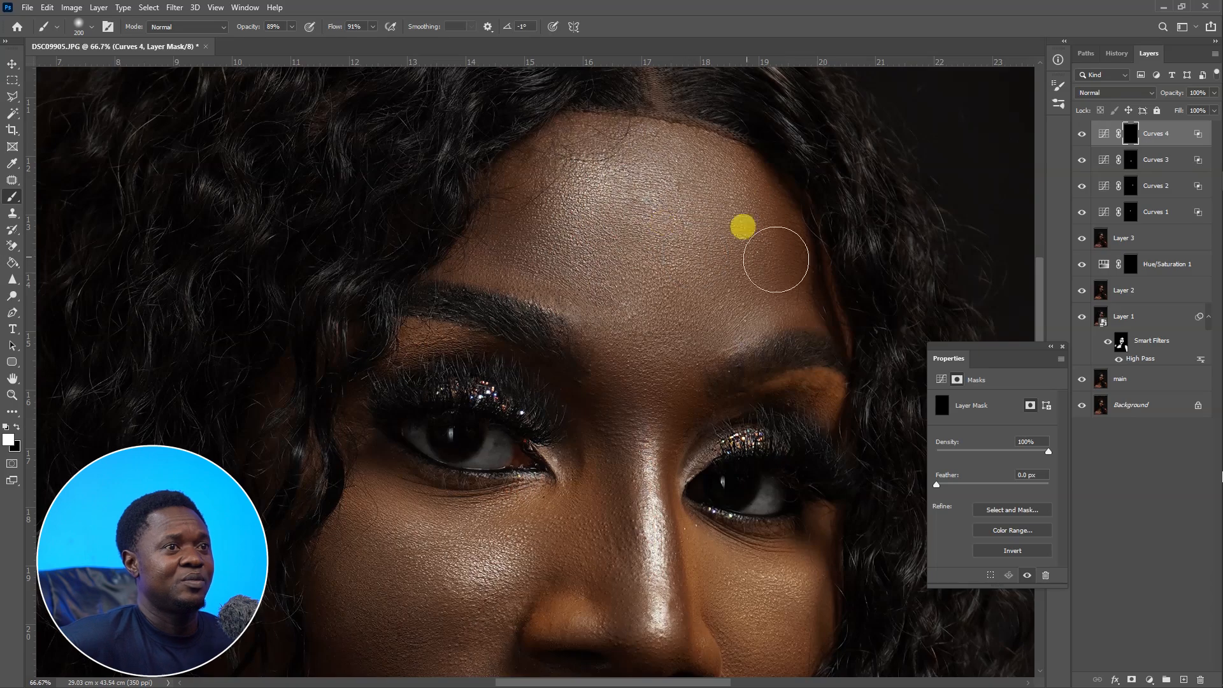
pyautogui.moveTo(776, 259)
pyautogui.mouseDown()
pyautogui.moveTo(632, 227)
pyautogui.moveTo(652, 208)
pyautogui.moveTo(593, 221)
pyautogui.moveTo(645, 216)
pyautogui.moveTo(653, 174)
pyautogui.moveTo(701, 208)
pyautogui.moveTo(639, 233)
pyautogui.moveTo(635, 250)
pyautogui.moveTo(687, 264)
pyautogui.moveTo(658, 279)
pyautogui.moveTo(630, 259)
pyautogui.moveTo(658, 283)
pyautogui.moveTo(707, 289)
pyautogui.mouseUp()
pyautogui.hotkey('ctrl', '-')
pyautogui.hotkey('ctrl', '-')
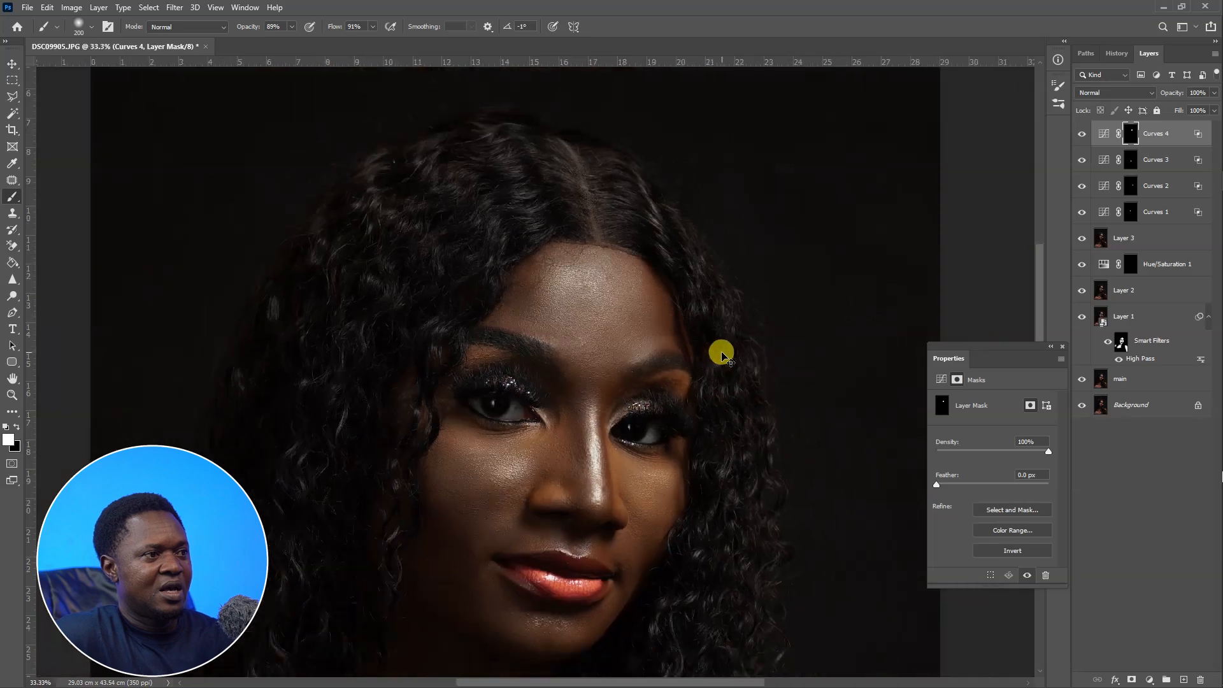
pyautogui.hotkey('ctrl', '-')
pyautogui.moveTo(705, 470); pyautogui.dragTo(716, 377)
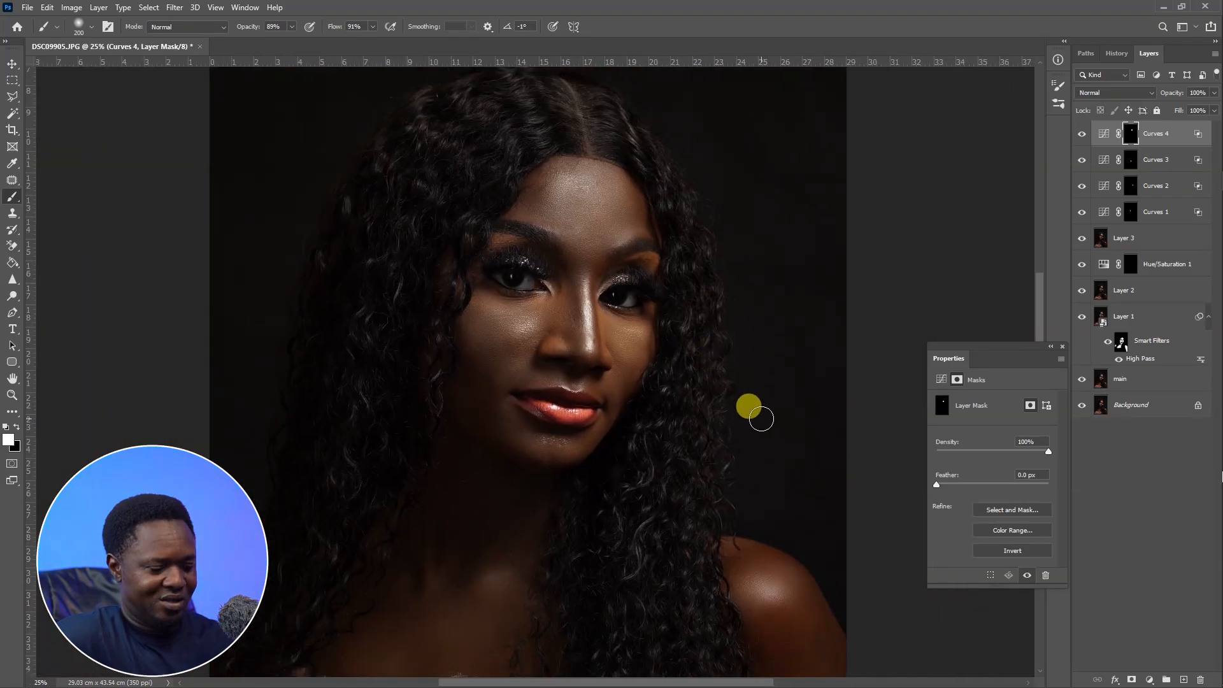
pyautogui.hotkey('ctrl', '-')
pyautogui.hotkey('ctrl', '-')
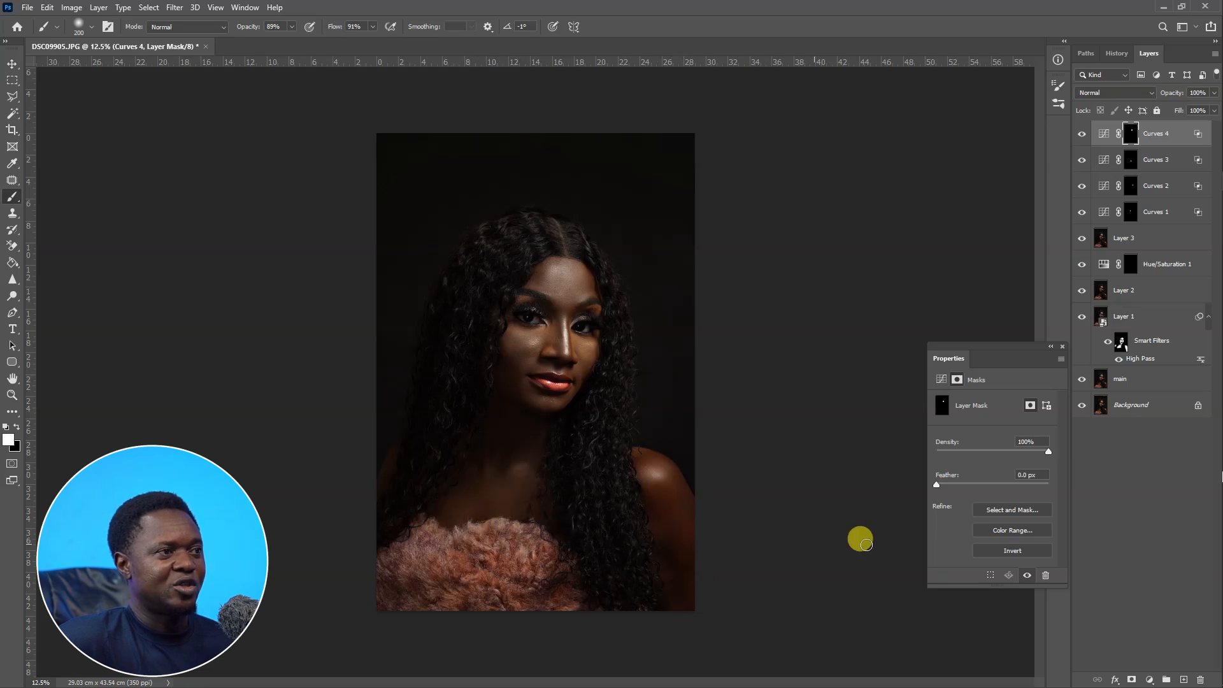
# Add a fifth Curves adjustment layer and raise the curve's midpoint to brighten.
pyautogui.click(1077, 667)
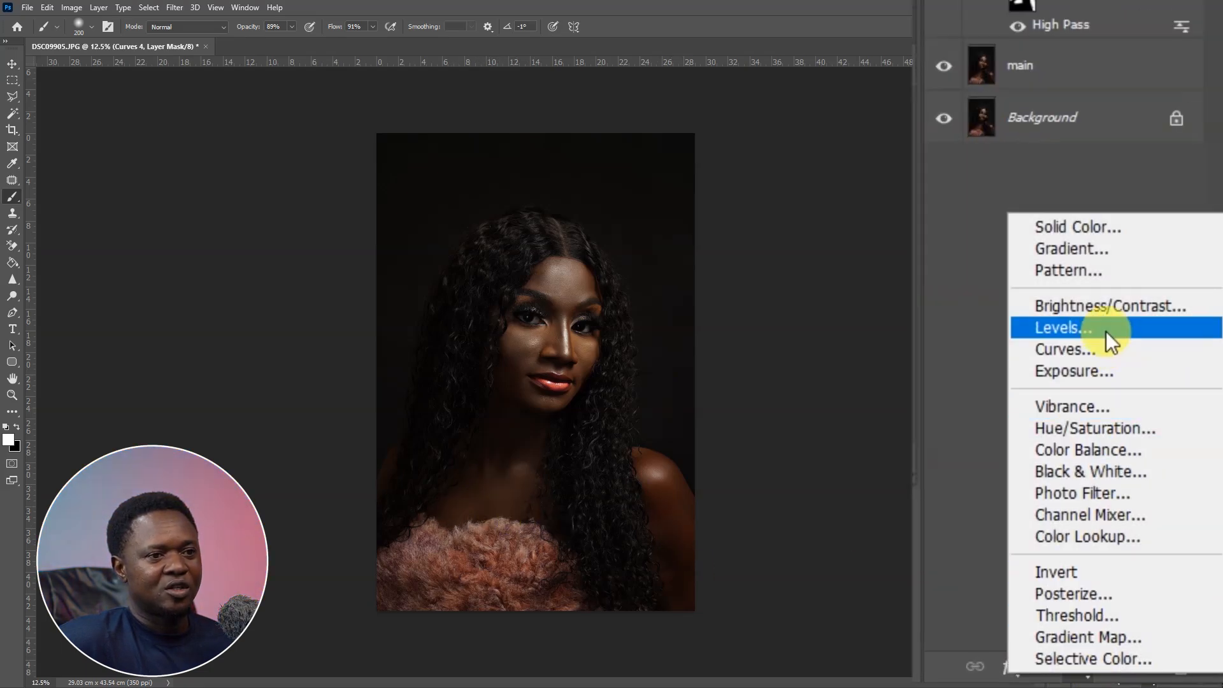
pyautogui.click(1075, 350)
pyautogui.moveTo(997, 479); pyautogui.dragTo(999, 436)
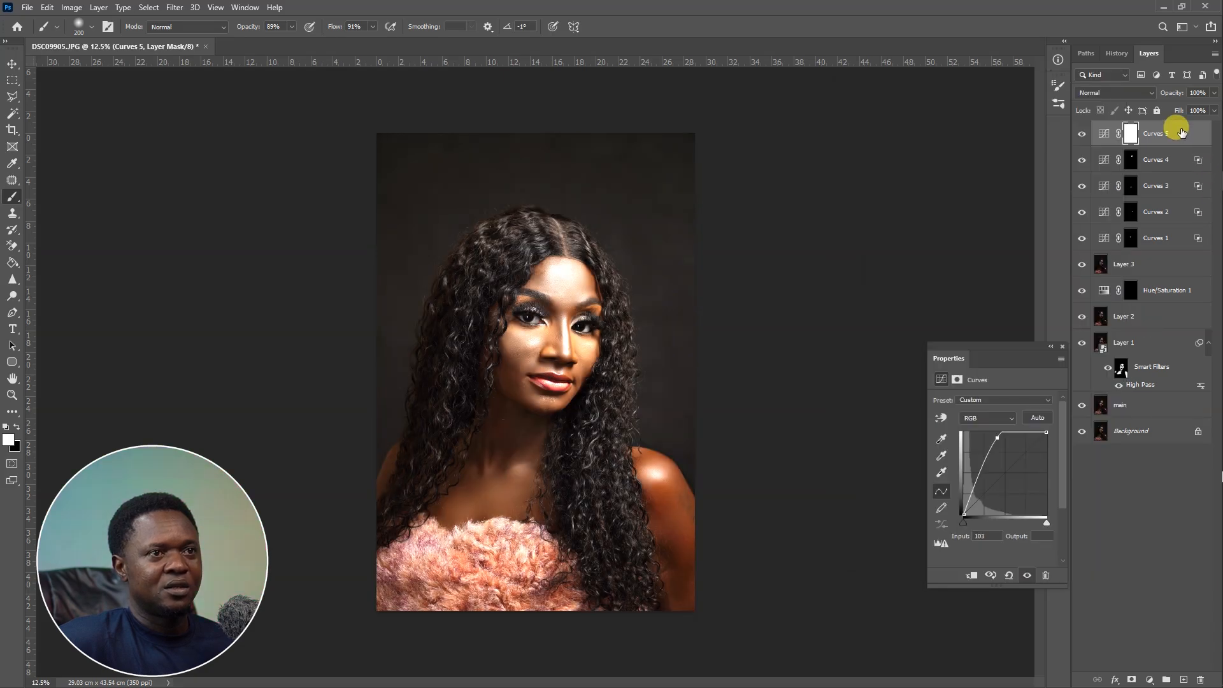
# Limit Curves 5 with Blend If to underlying tones split between 21 and 101.
pyautogui.doubleClick(1140, 182)
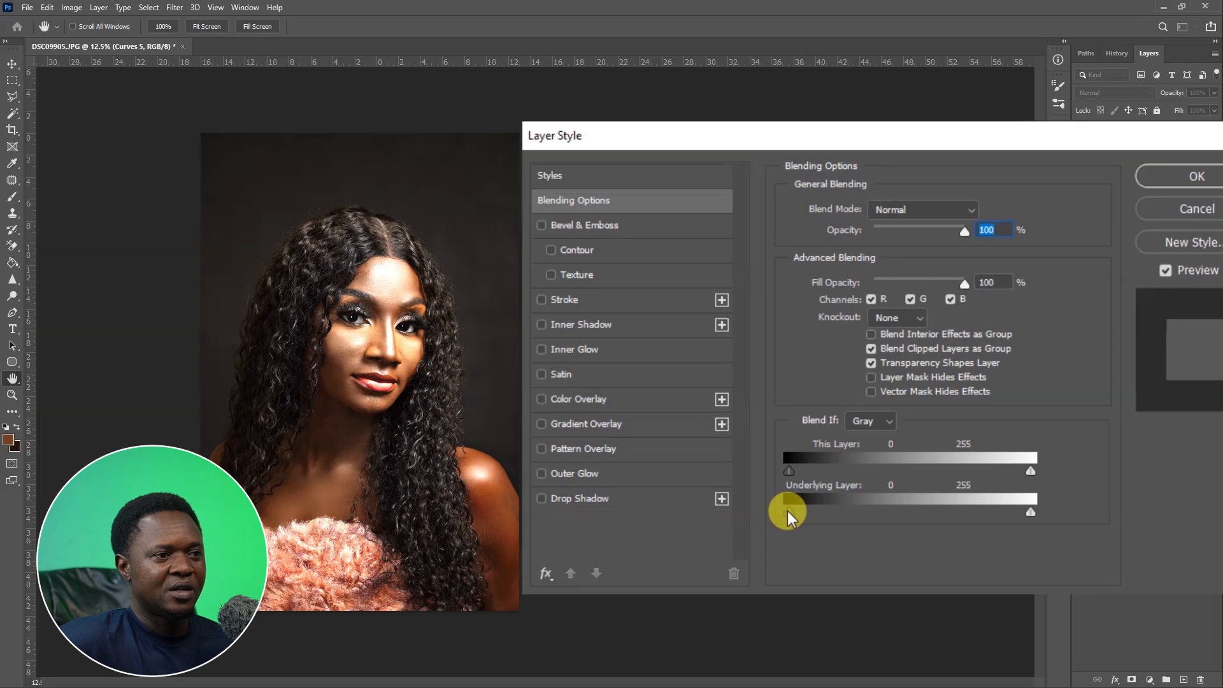
pyautogui.moveTo(788, 511); pyautogui.dragTo(820, 521)
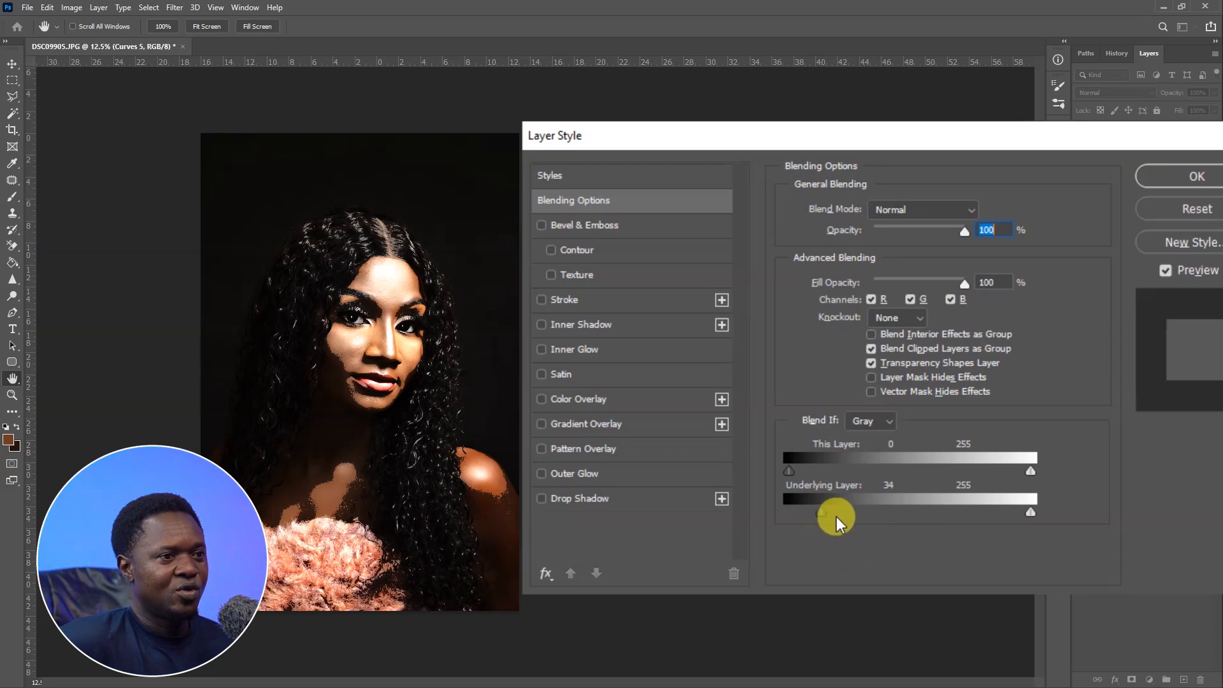
pyautogui.moveTo(829, 511)
pyautogui.mouseDown()
pyautogui.moveTo(868, 514)
pyautogui.moveTo(811, 512)
pyautogui.mouseUp()
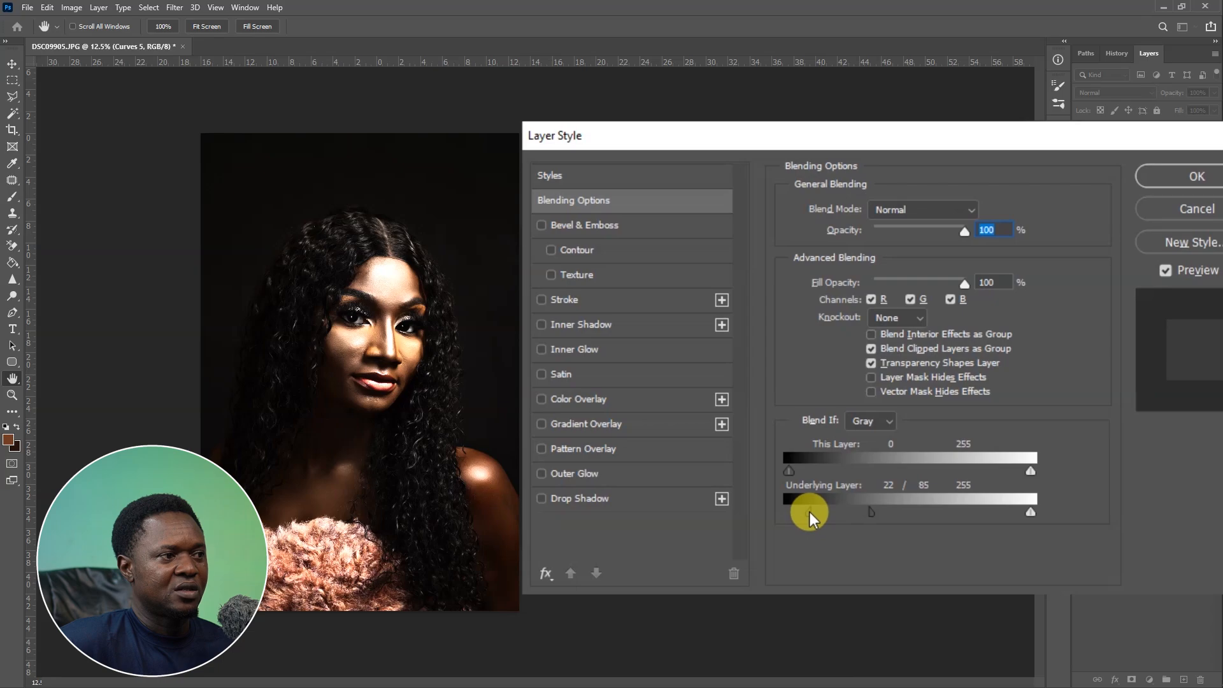
pyautogui.moveTo(890, 510); pyautogui.dragTo(890, 511)
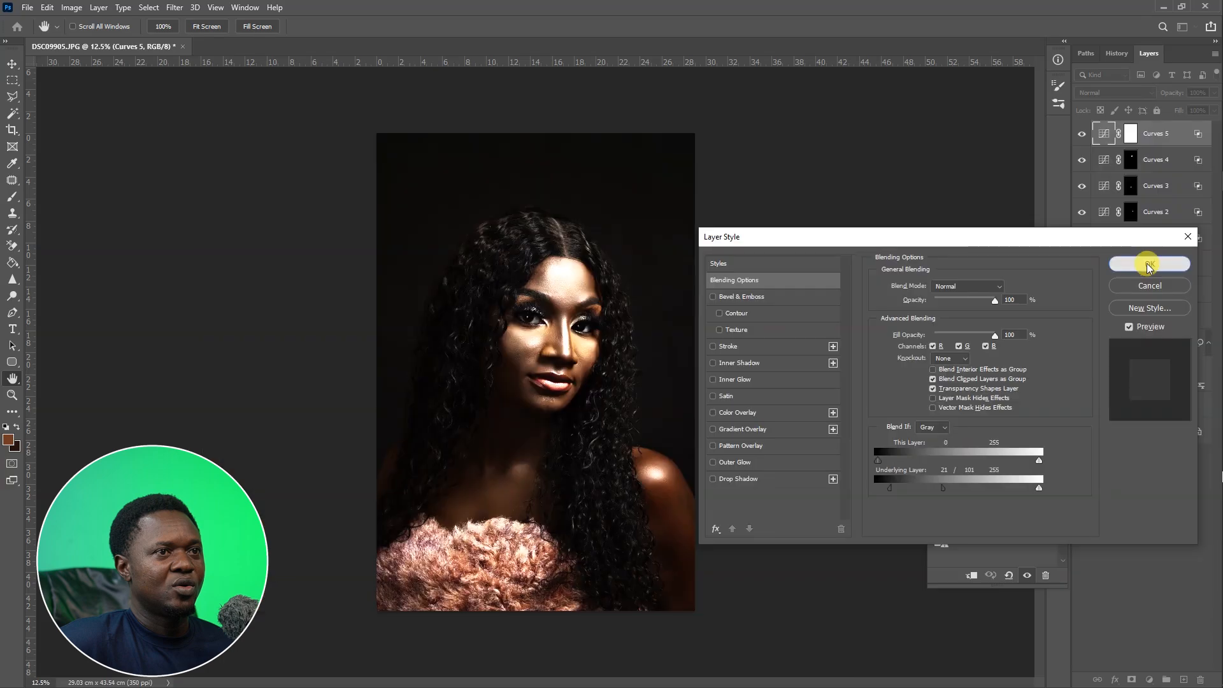
pyautogui.click(1191, 183)
# Invert Curves 5's mask and paint the brightening onto the neck and upper chest.
pyautogui.click(1129, 135)
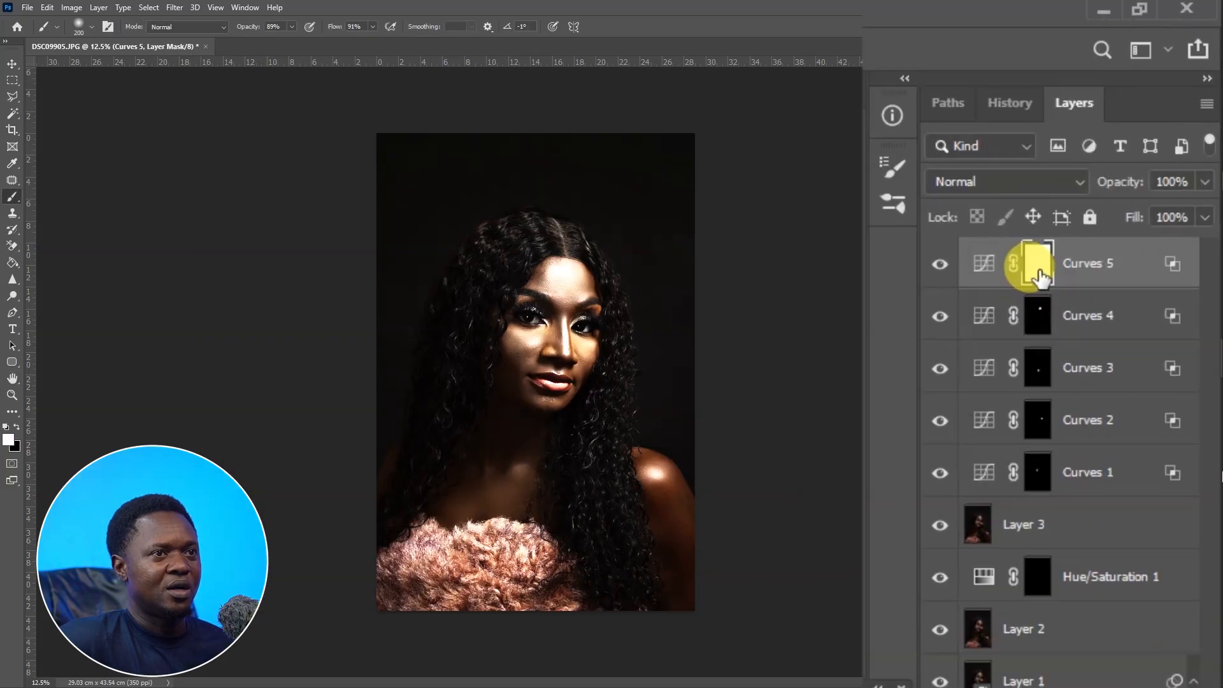
pyautogui.hotkey('ctrl', 'i')
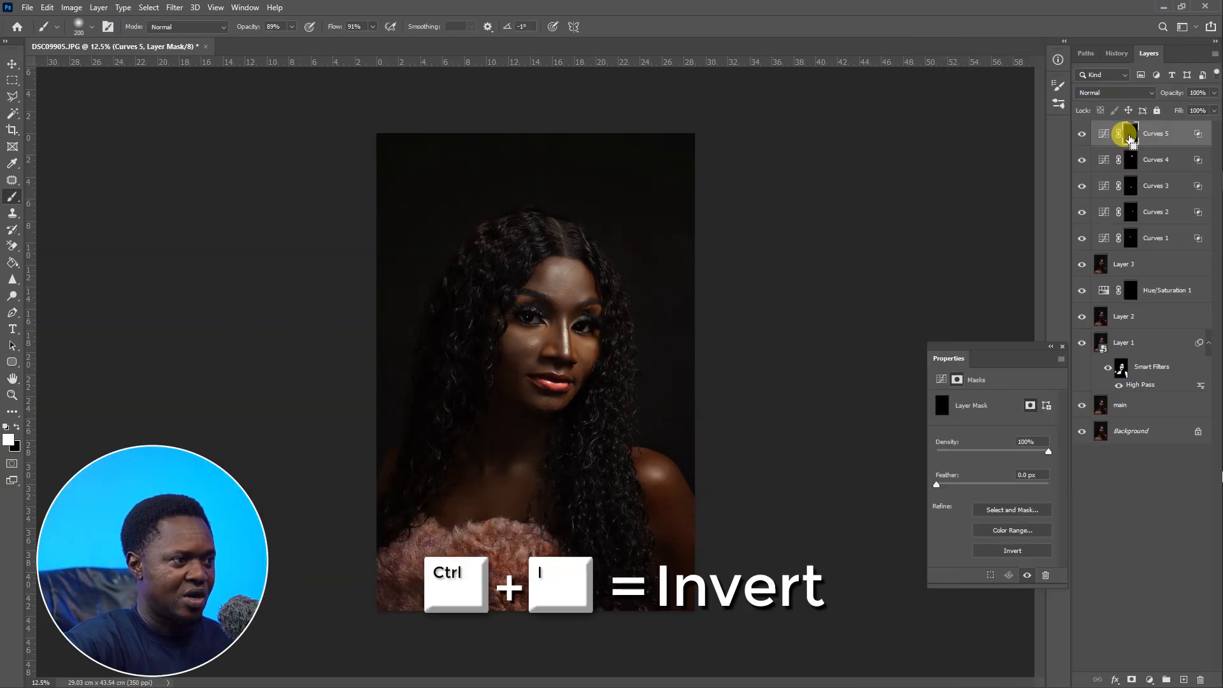
pyautogui.hotkey('ctrl', '+')
pyautogui.hotkey('ctrl', '+')
pyautogui.hotkey('ctrl', '+')
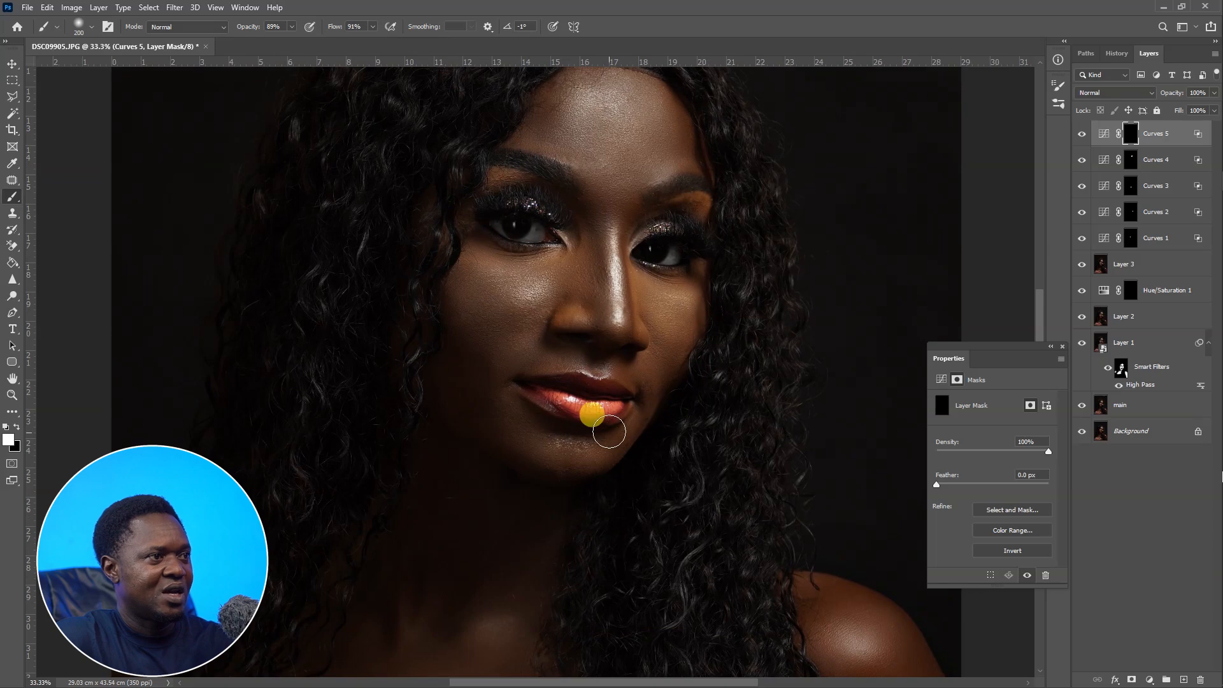
pyautogui.moveTo(497, 563); pyautogui.dragTo(677, 316)
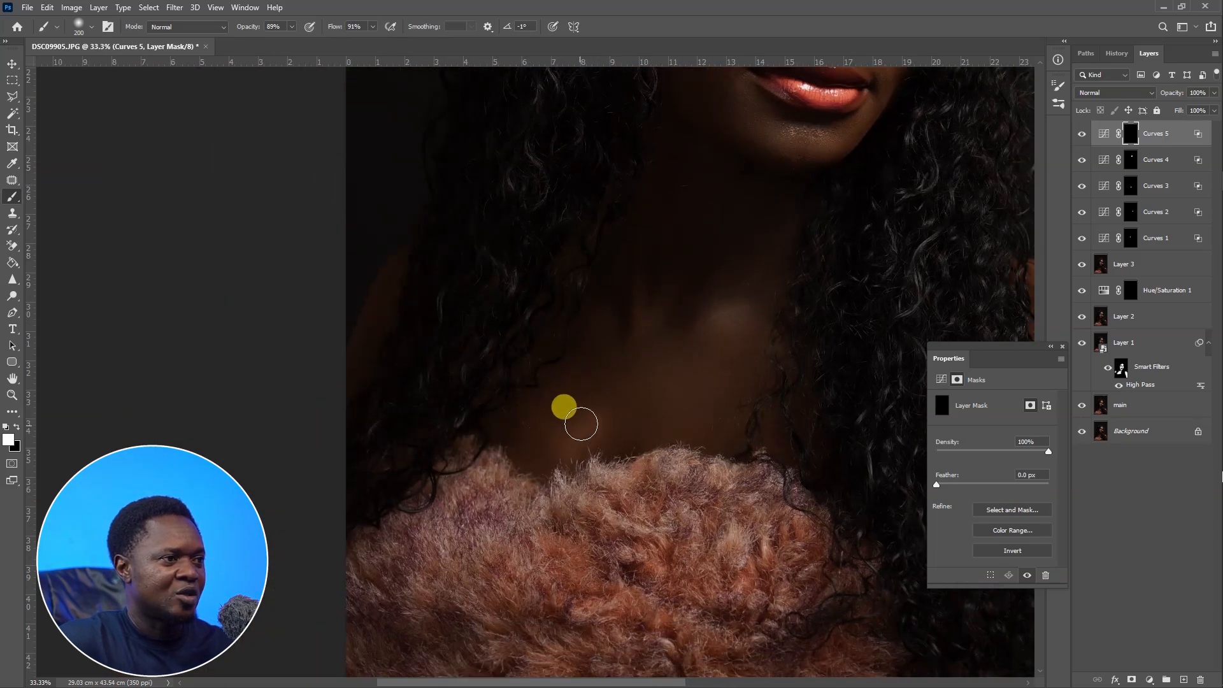
pyautogui.moveTo(608, 389)
pyautogui.mouseDown()
pyautogui.moveTo(541, 445)
pyautogui.moveTo(573, 414)
pyautogui.moveTo(557, 428)
pyautogui.moveTo(572, 430)
pyautogui.mouseUp()
pyautogui.moveTo(693, 456); pyautogui.dragTo(587, 480)
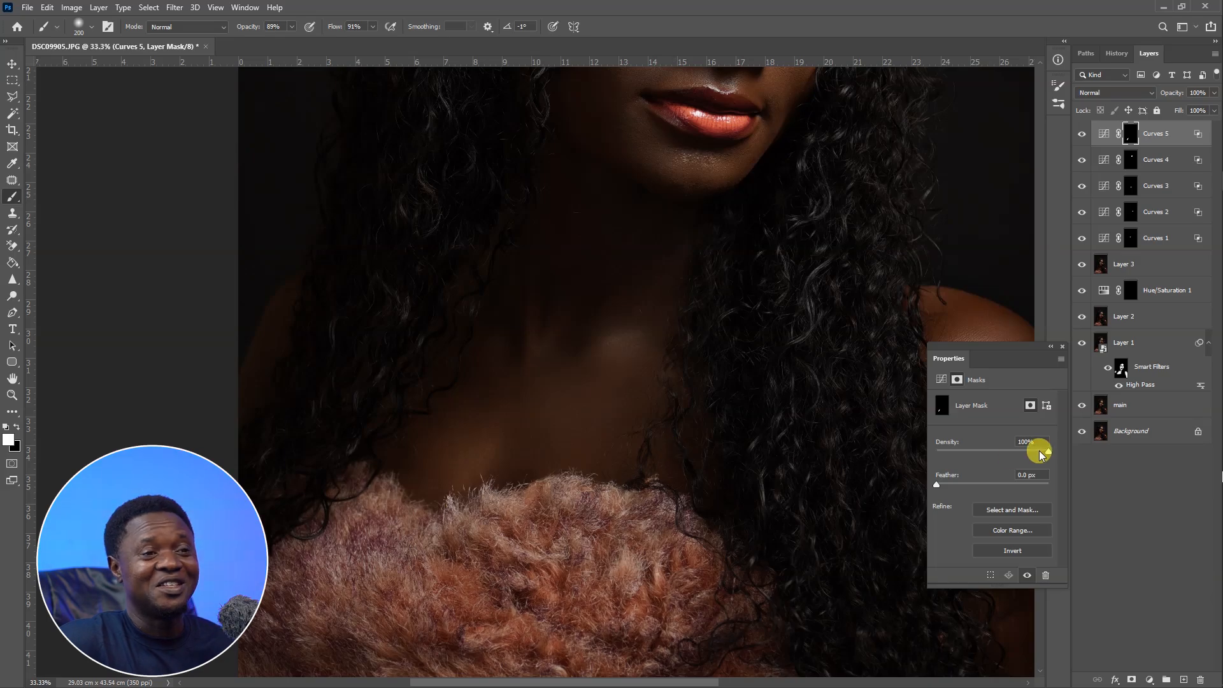
# Add a sixth Curves adjustment layer and pull the curve up steeply to brighten.
pyautogui.click(1078, 666)
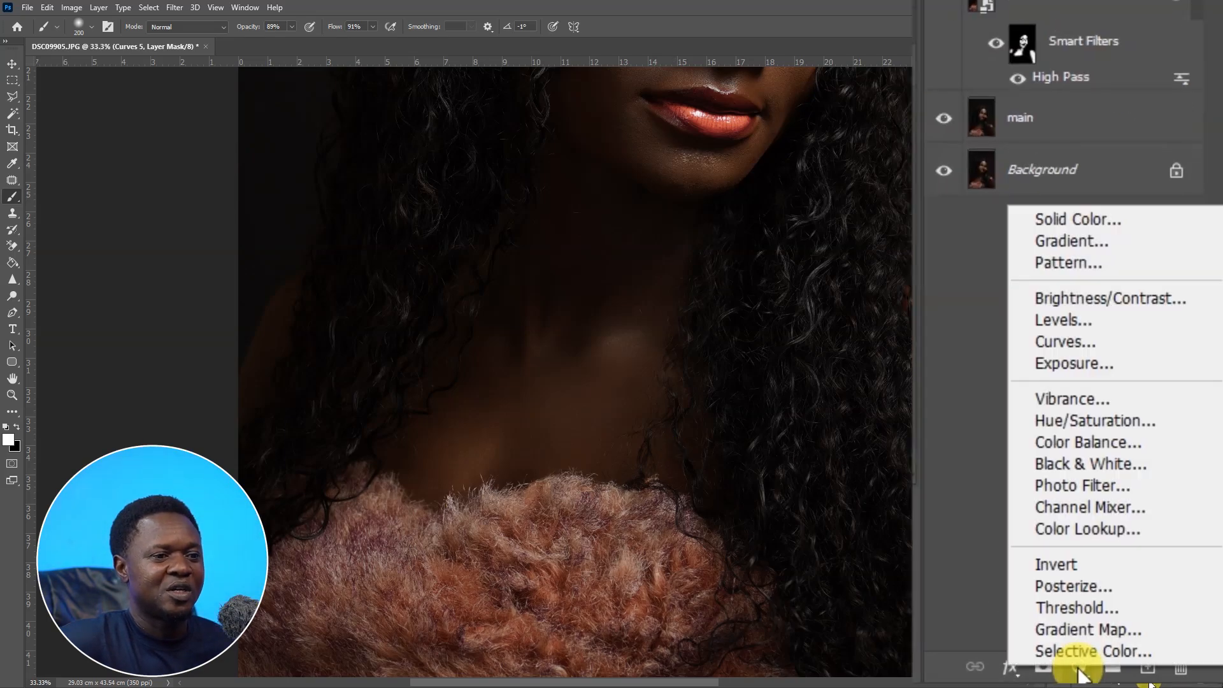
pyautogui.click(1091, 347)
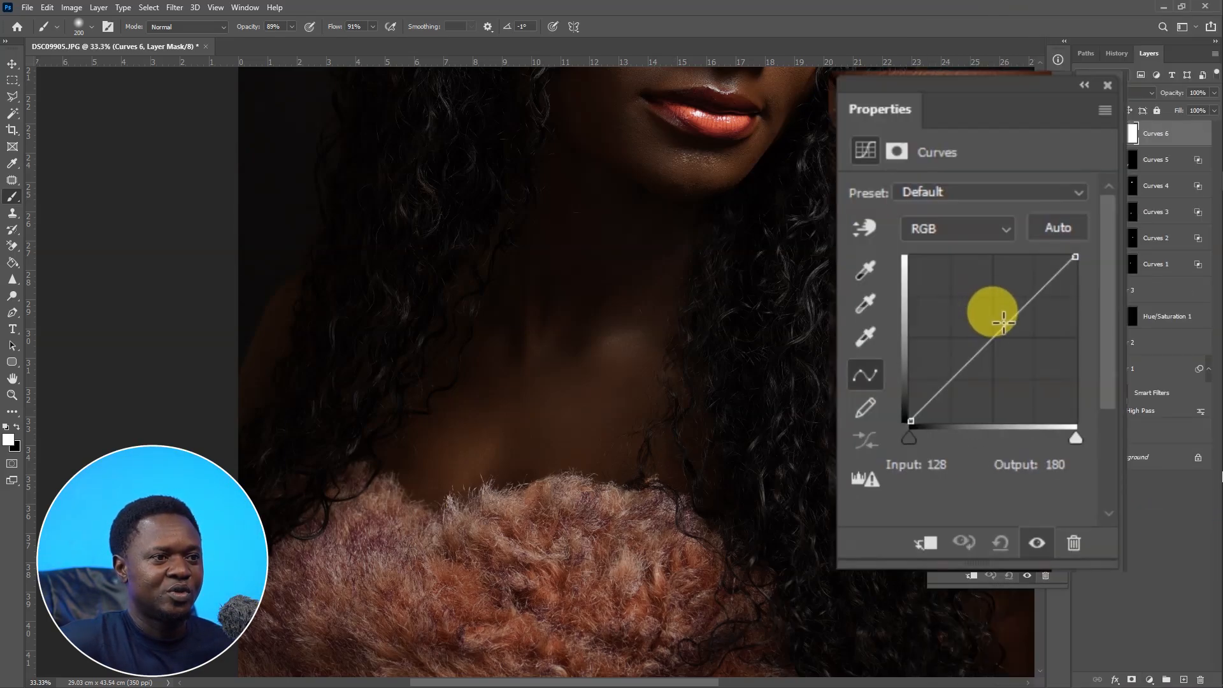
pyautogui.moveTo(996, 319); pyautogui.dragTo(958, 251)
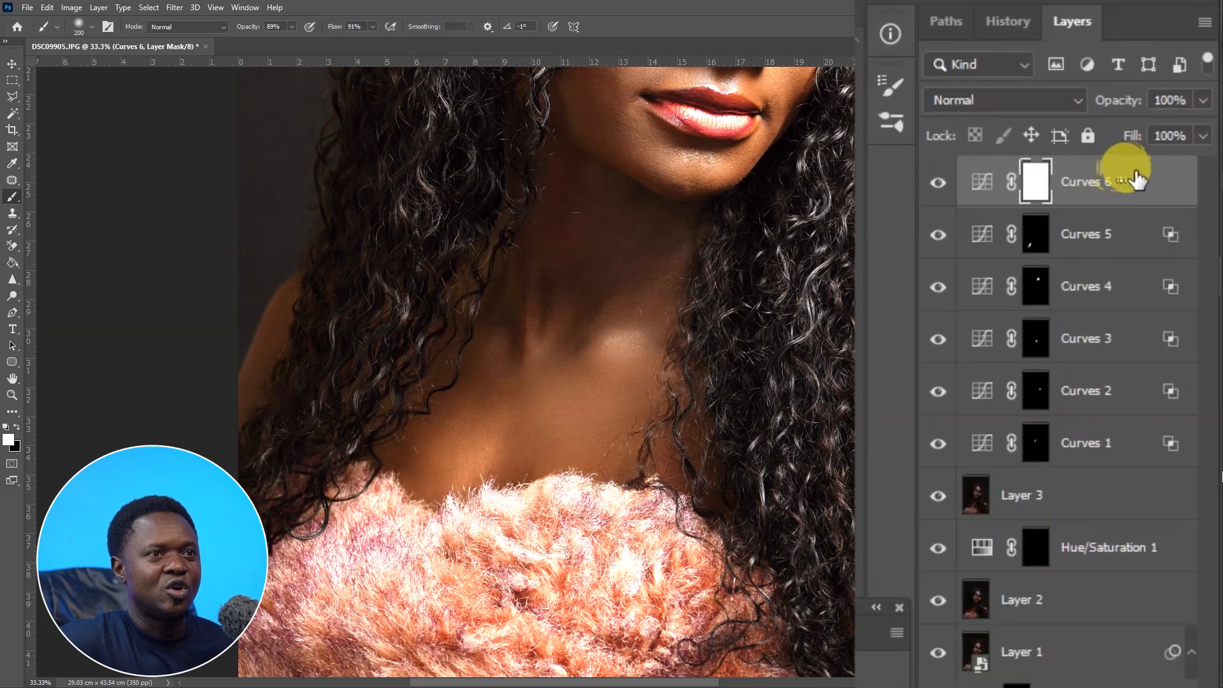
# Limit Curves 6 with Blend If to underlying tones split between 37 and 97.
pyautogui.doubleClick(1137, 171)
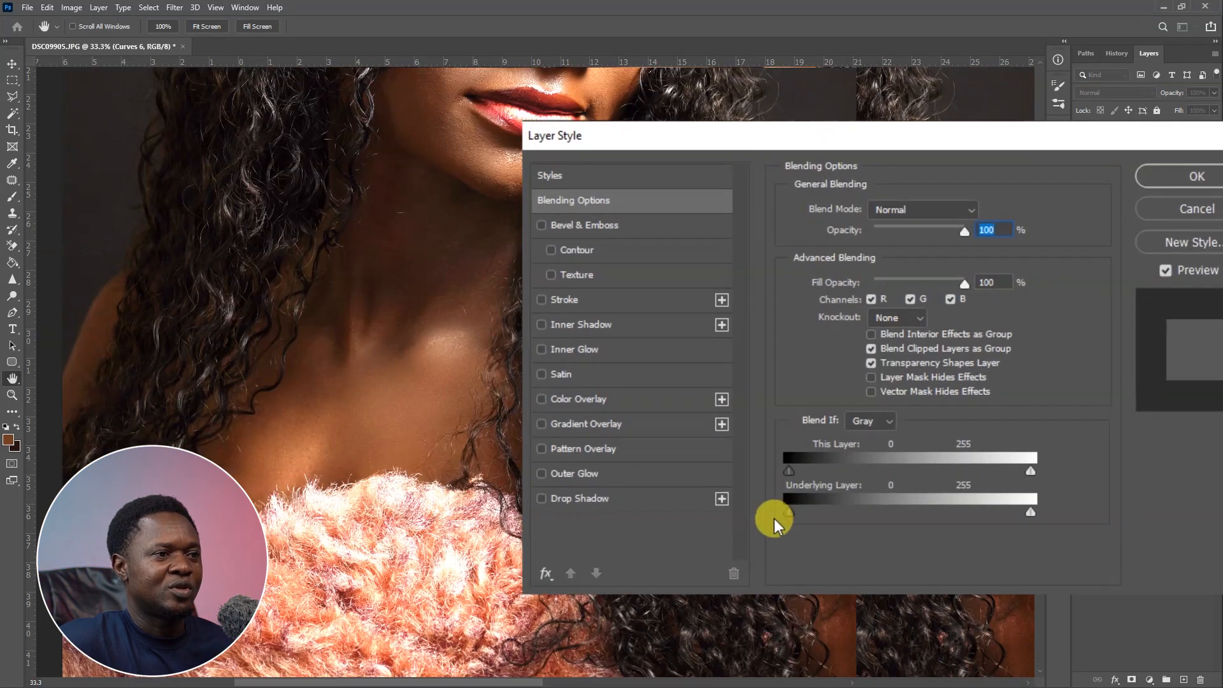
pyautogui.moveTo(789, 515); pyautogui.dragTo(836, 506)
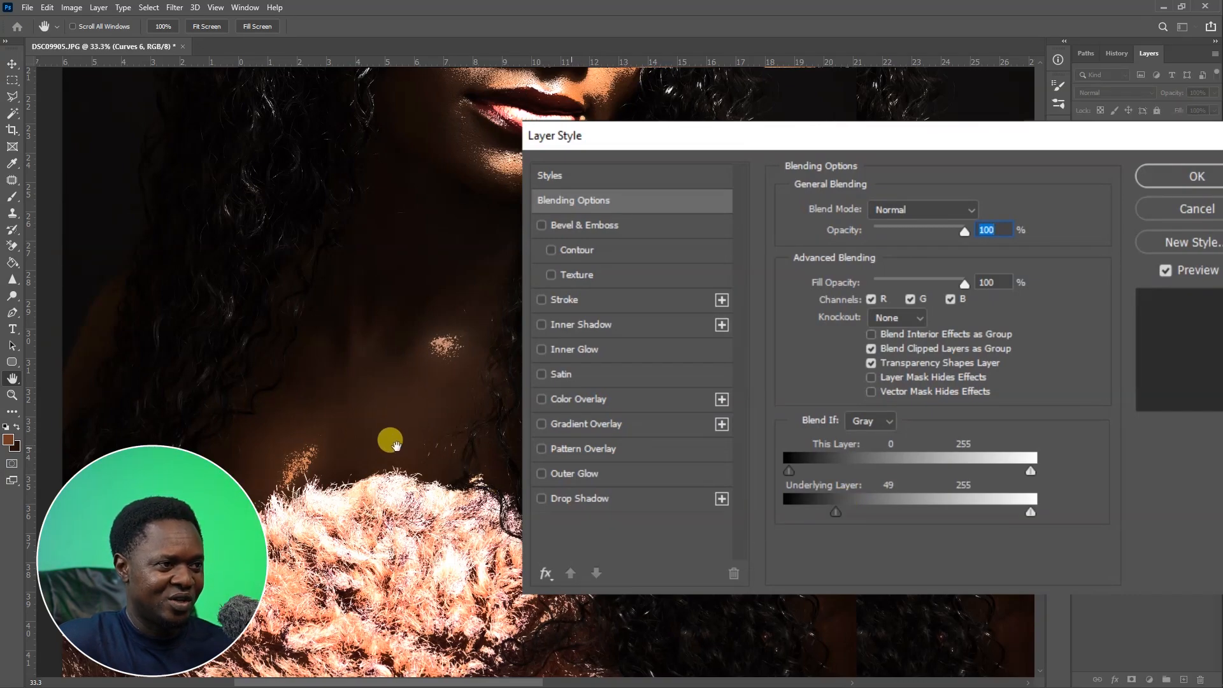
pyautogui.moveTo(837, 511); pyautogui.dragTo(824, 514)
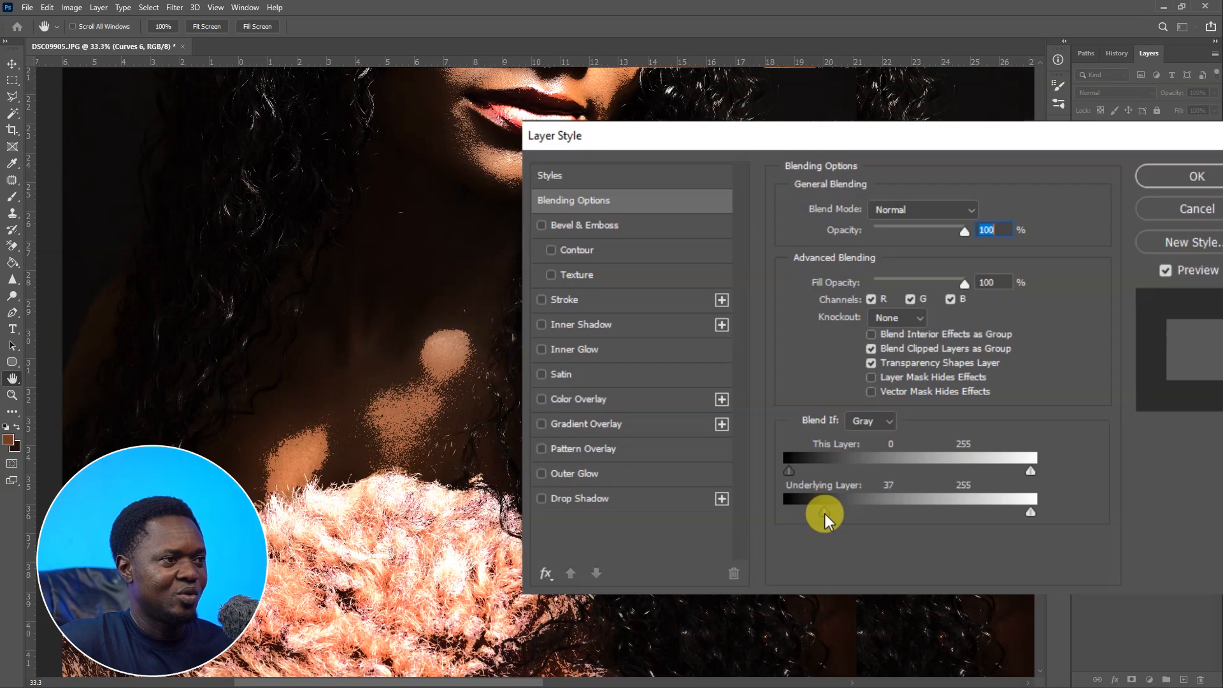
pyautogui.press('alt')
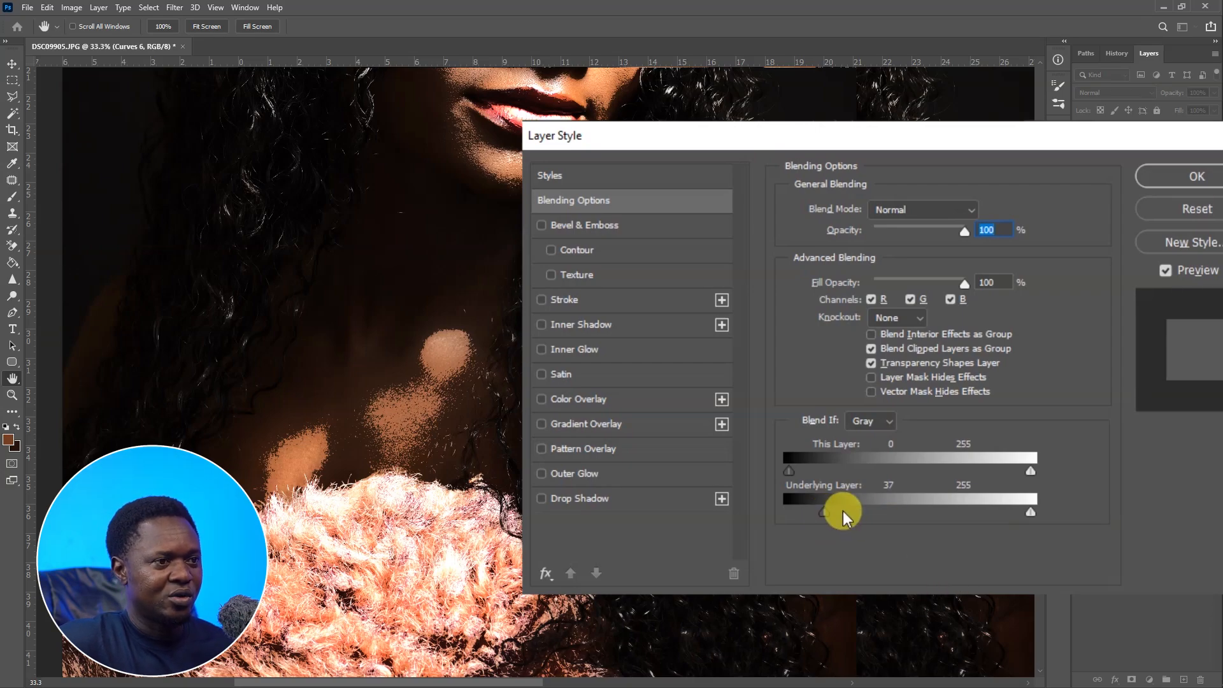
pyautogui.moveTo(854, 508); pyautogui.dragTo(880, 512)
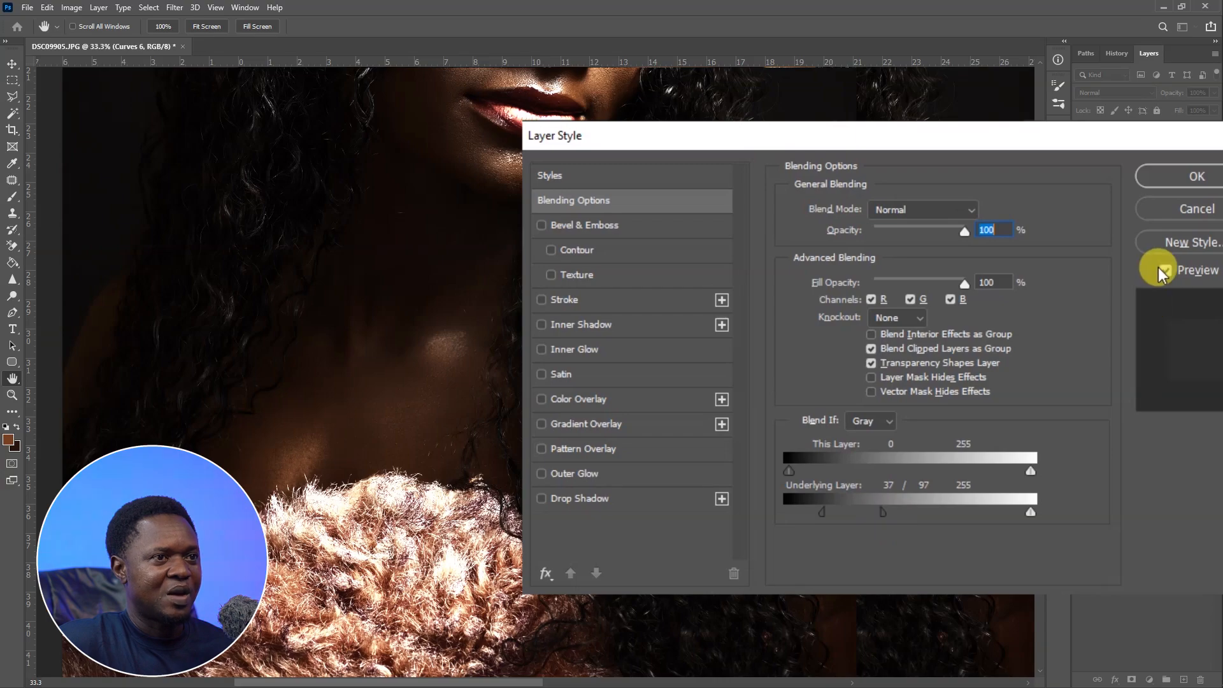
pyautogui.click(1196, 177)
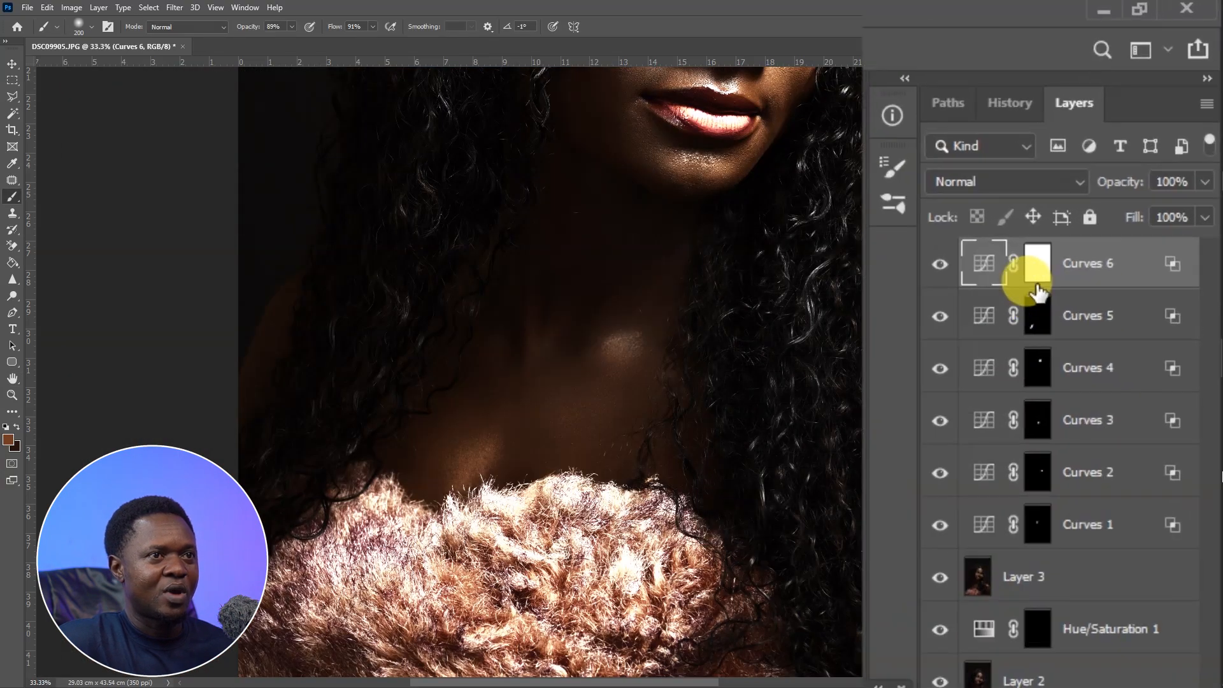
# Reset default colours, invert Curves 6's mask and paint the brightening onto the collarbone area.
pyautogui.click(1131, 133)
pyautogui.press('d')
pyautogui.hotkey('ctrl', 'i')
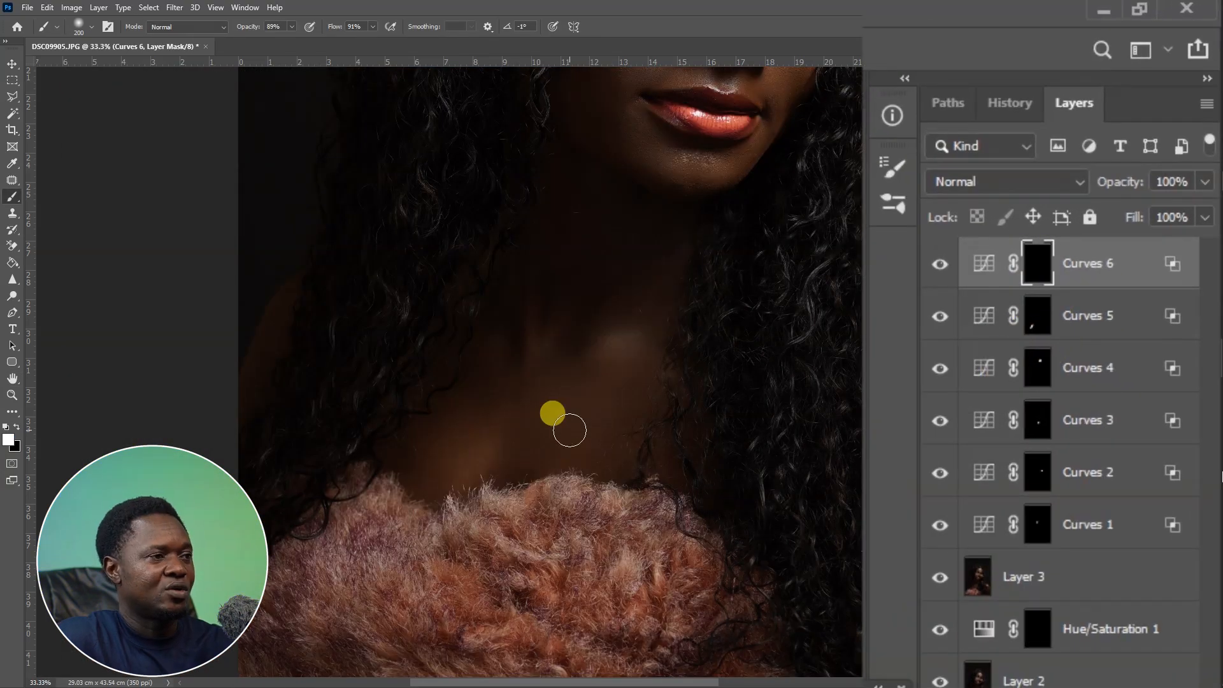
pyautogui.moveTo(541, 434)
pyautogui.mouseDown()
pyautogui.moveTo(545, 447)
pyautogui.moveTo(568, 435)
pyautogui.moveTo(590, 379)
pyautogui.moveTo(575, 440)
pyautogui.moveTo(595, 429)
pyautogui.mouseUp()
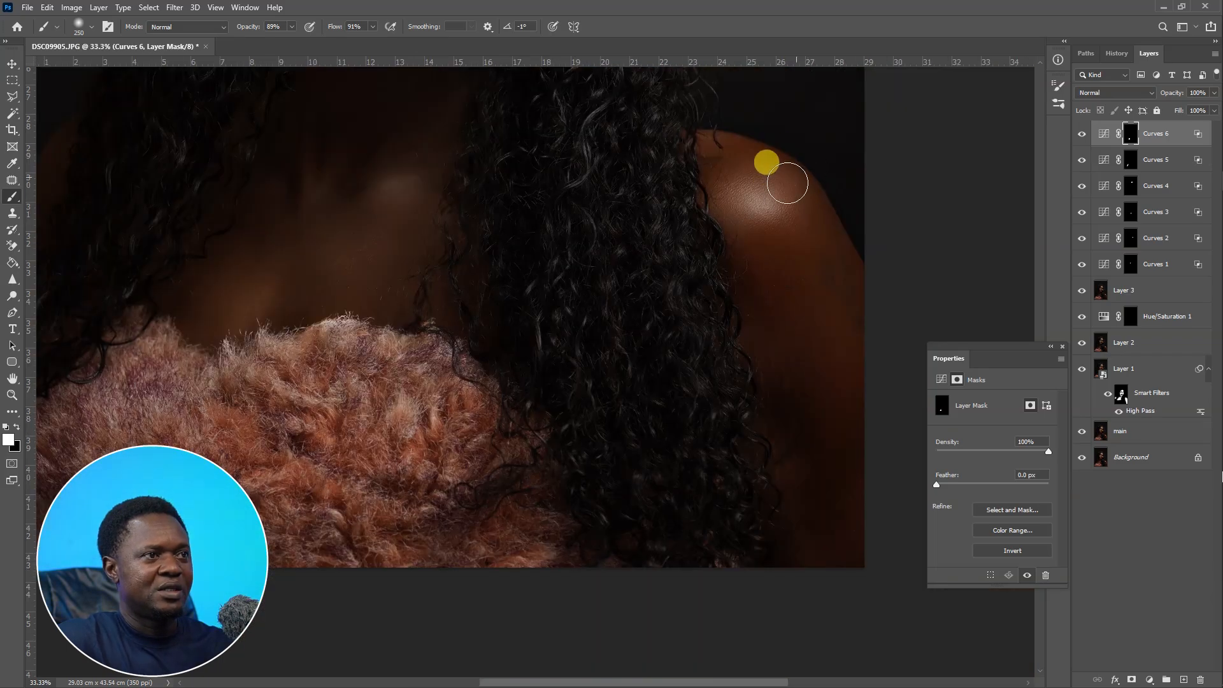
# Group all six Curves adjustment layers together.
pyautogui.hotkey('ctrl', '-')
pyautogui.hotkey('ctrl', '-')
pyautogui.hotkey('ctrl', '-')
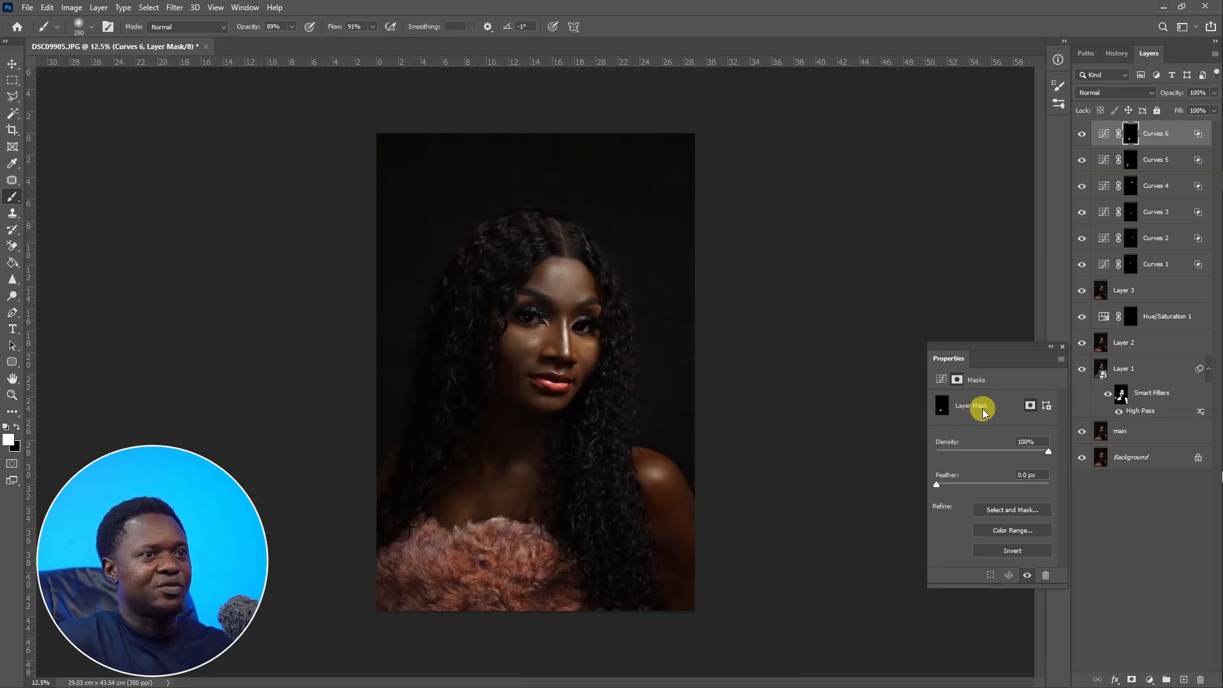
pyautogui.click(1152, 131)
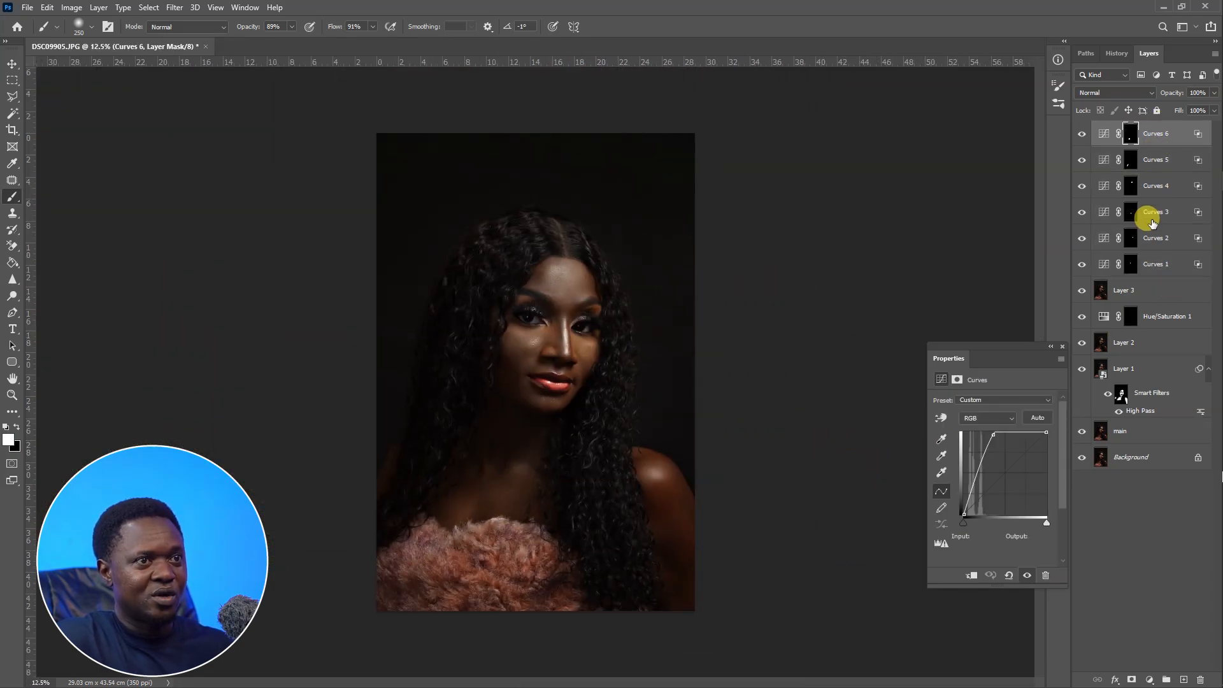
pyautogui.keyDown('shift'); pyautogui.click(1155, 263); pyautogui.keyUp('shift')
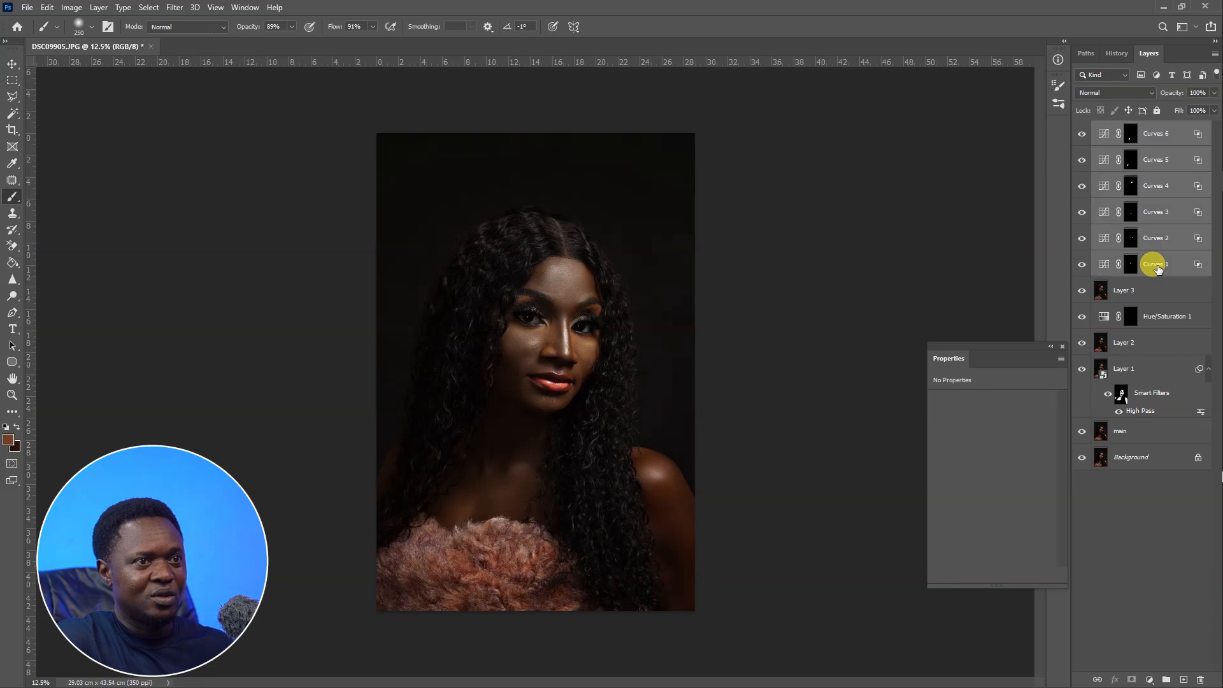
pyautogui.hotkey('ctrl', 'g')
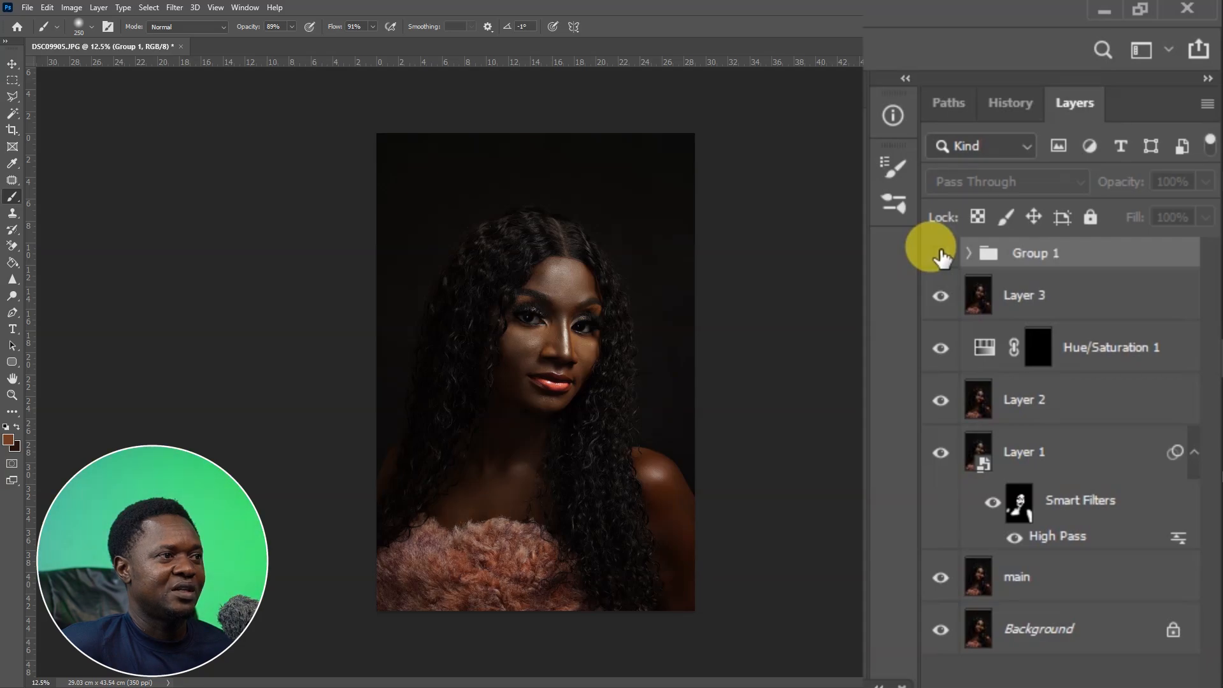
# Compare the portrait with and without the Curves group.
pyautogui.click(940, 254)
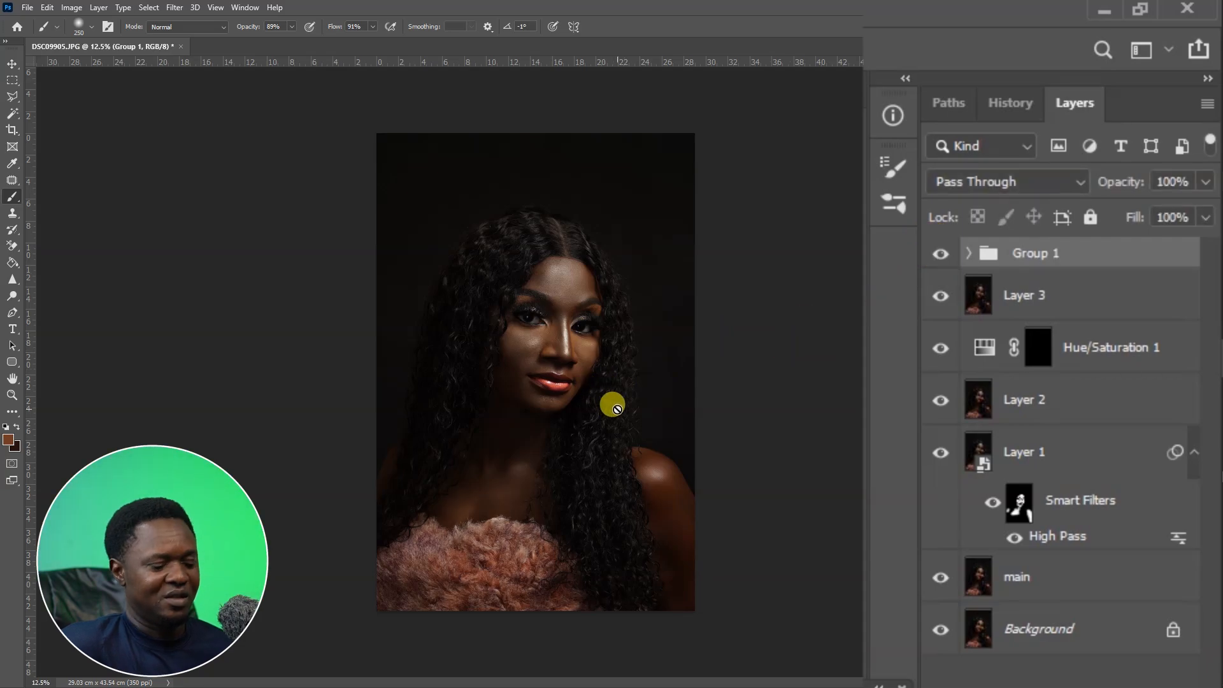
pyautogui.hotkey('ctrl', '+')
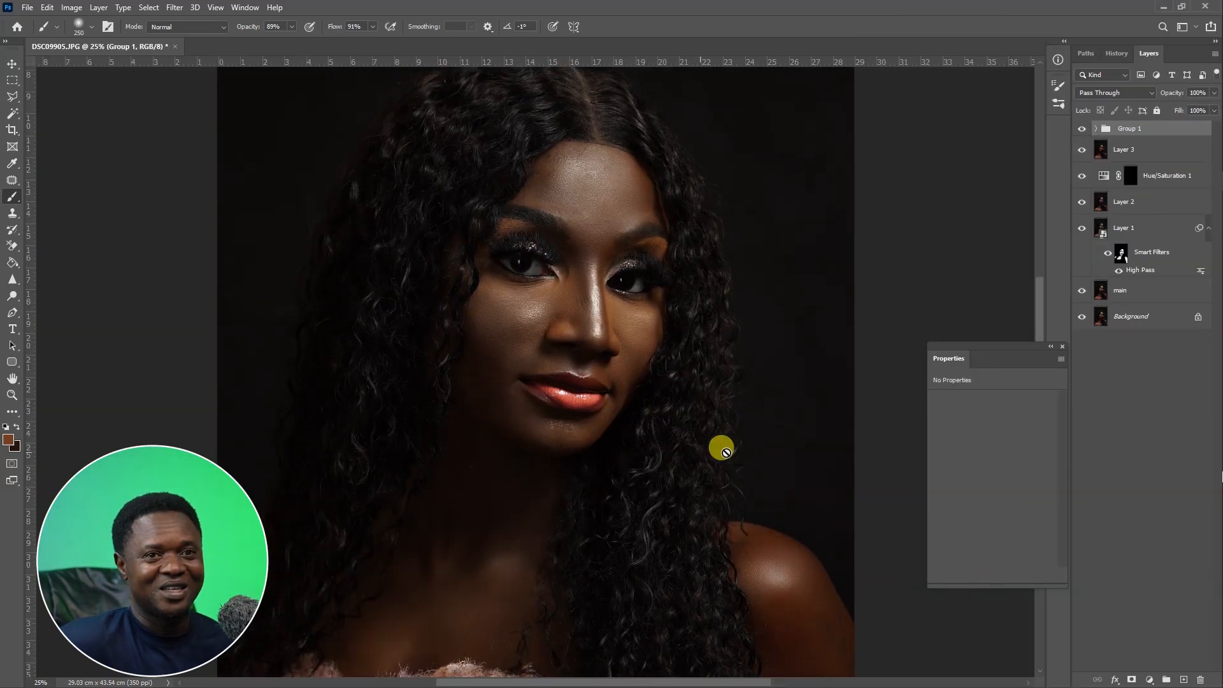
pyautogui.hotkey('ctrl', '-')
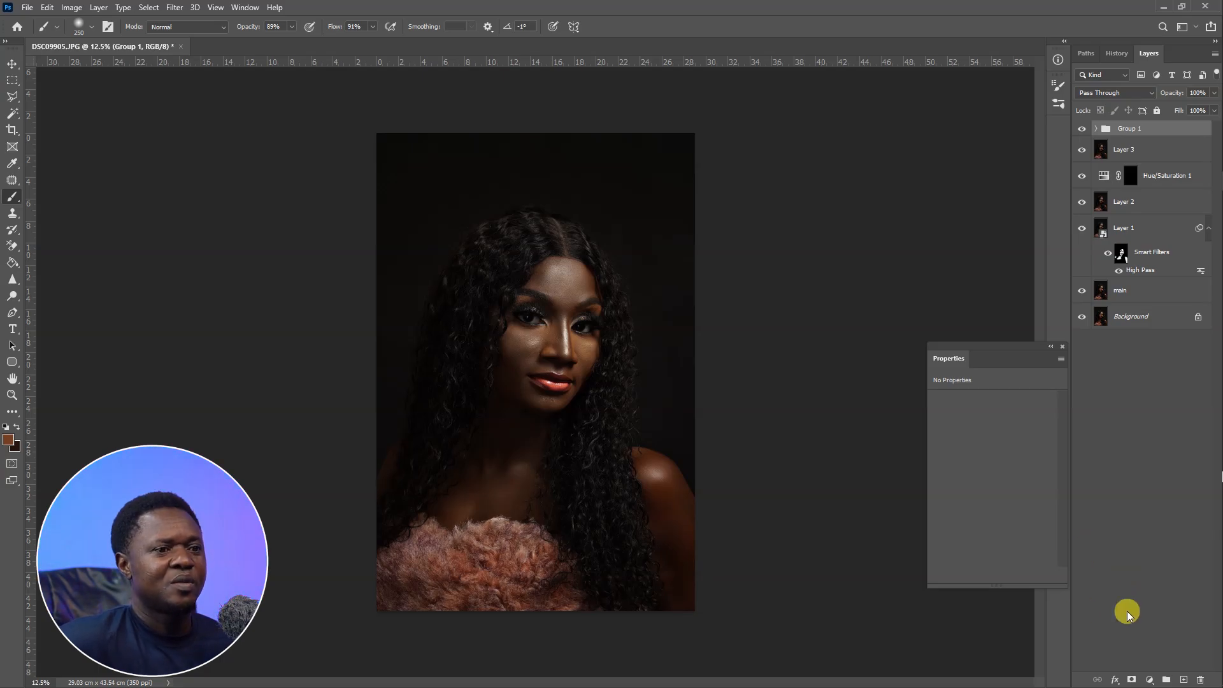
# Add a Brightness/Contrast adjustment layer with Brightness set to 34 and Contrast to 6.
pyautogui.click(1146, 679)
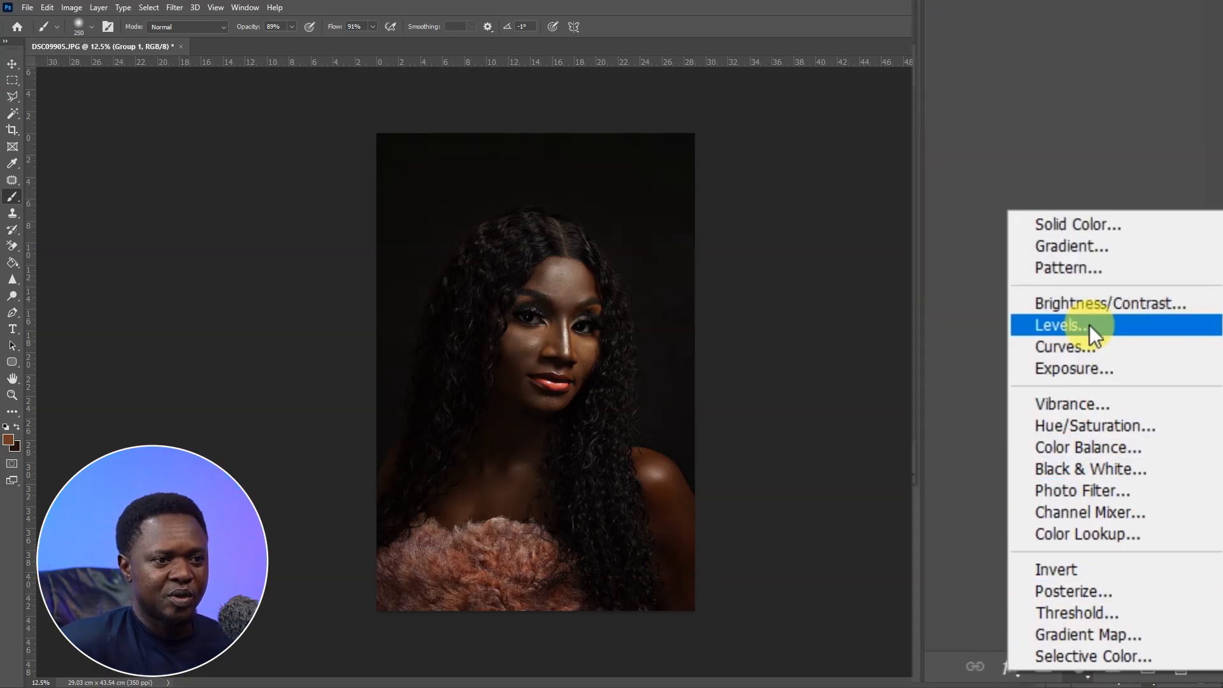
pyautogui.click(1087, 298)
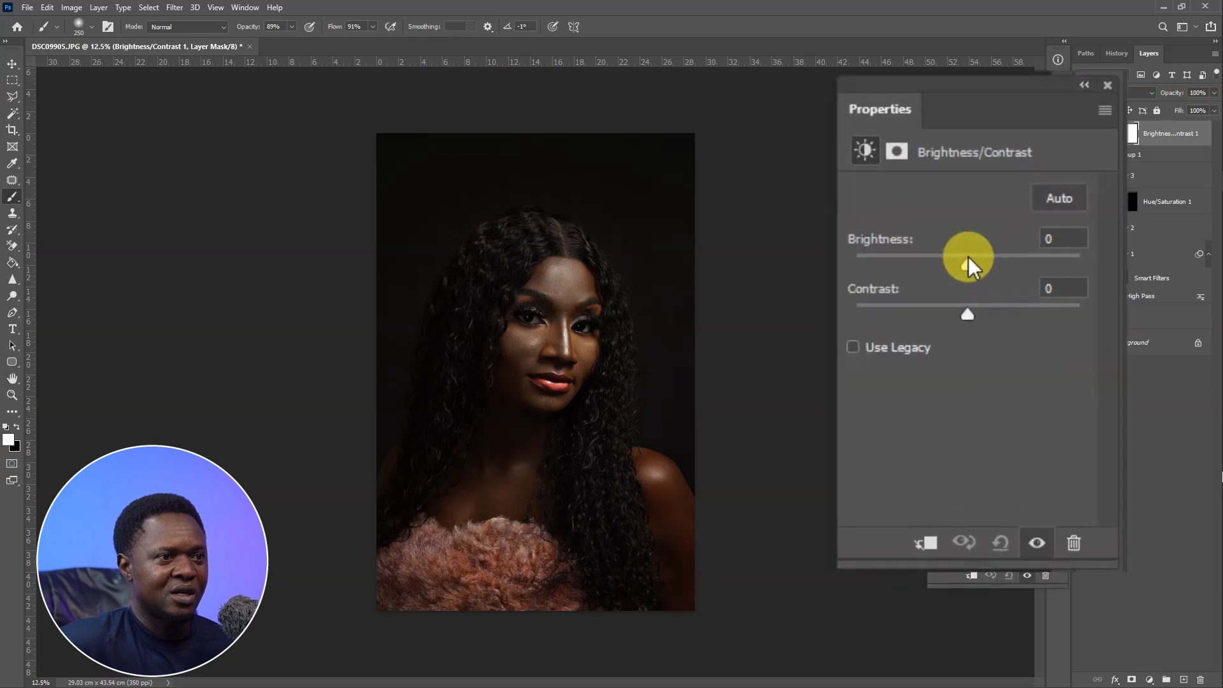
pyautogui.moveTo(968, 257); pyautogui.dragTo(996, 267)
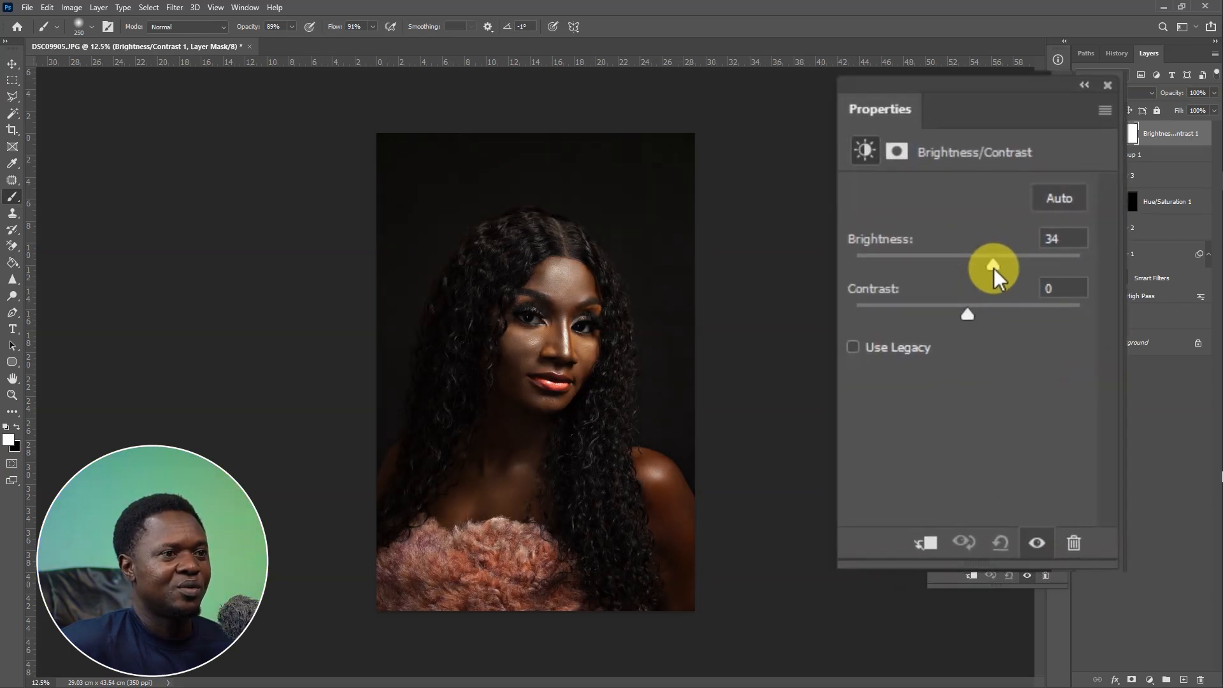
pyautogui.moveTo(994, 269)
pyautogui.mouseDown()
pyautogui.moveTo(975, 265)
pyautogui.moveTo(989, 265)
pyautogui.mouseUp()
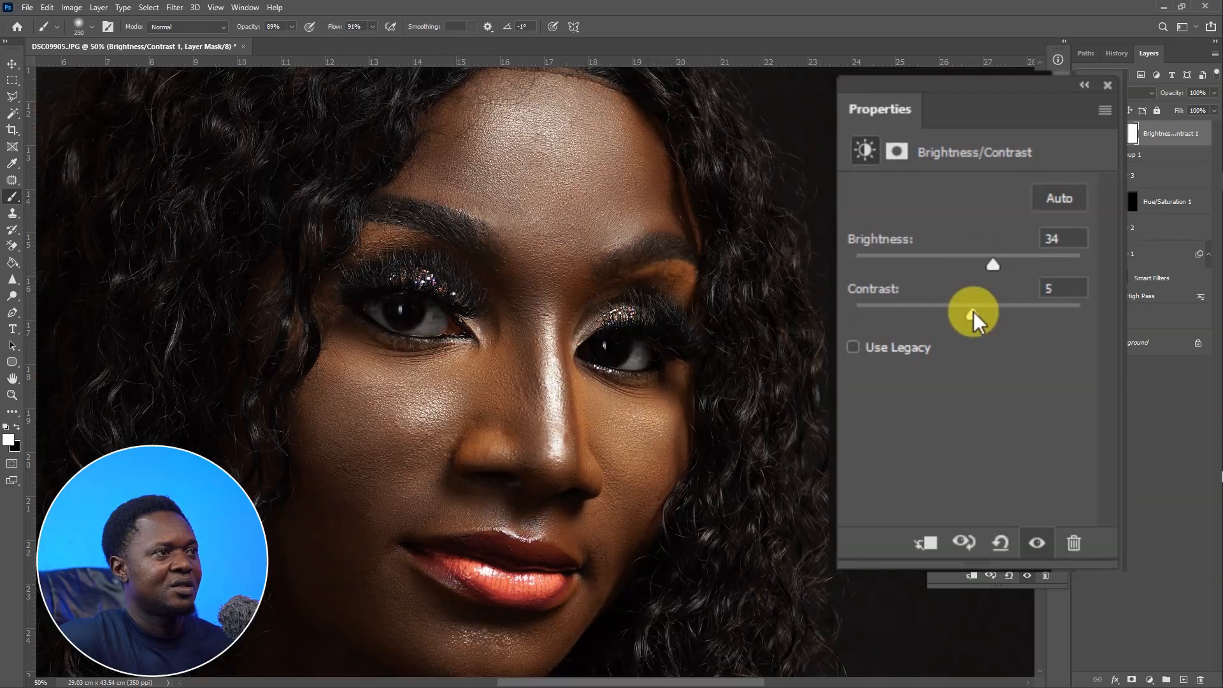
pyautogui.moveTo(973, 312); pyautogui.dragTo(974, 312)
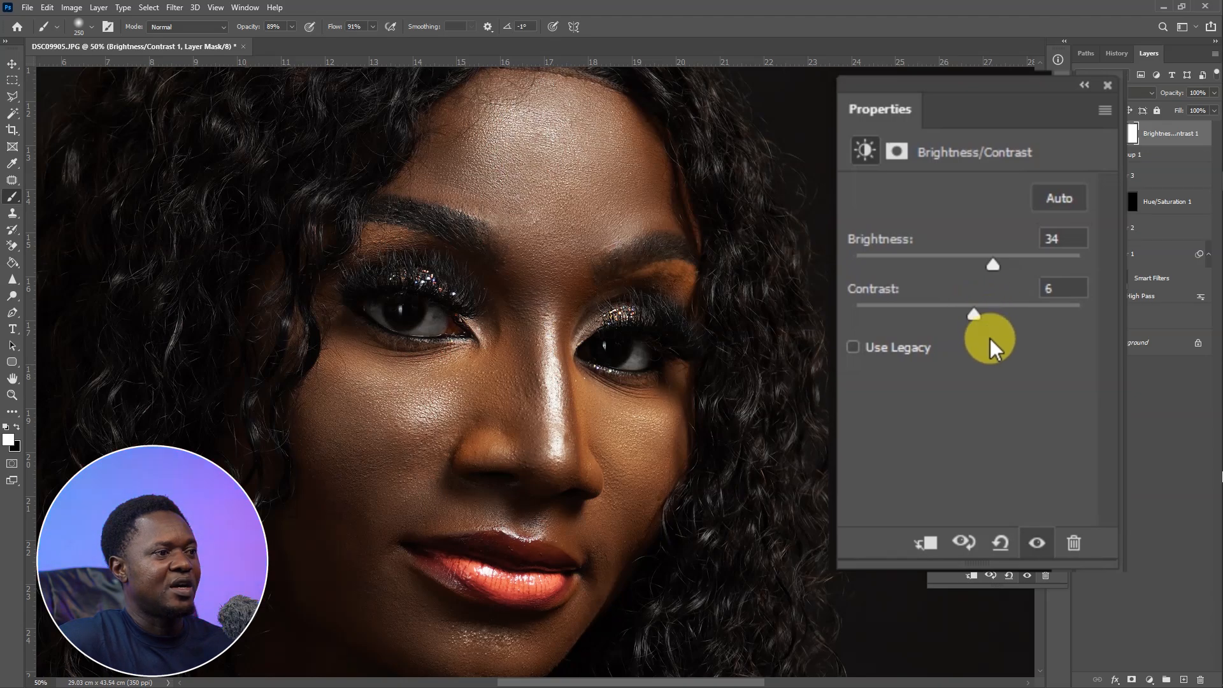
# Compare the retouched portrait against the original Background layer alone.
pyautogui.hotkey('ctrl', '-')
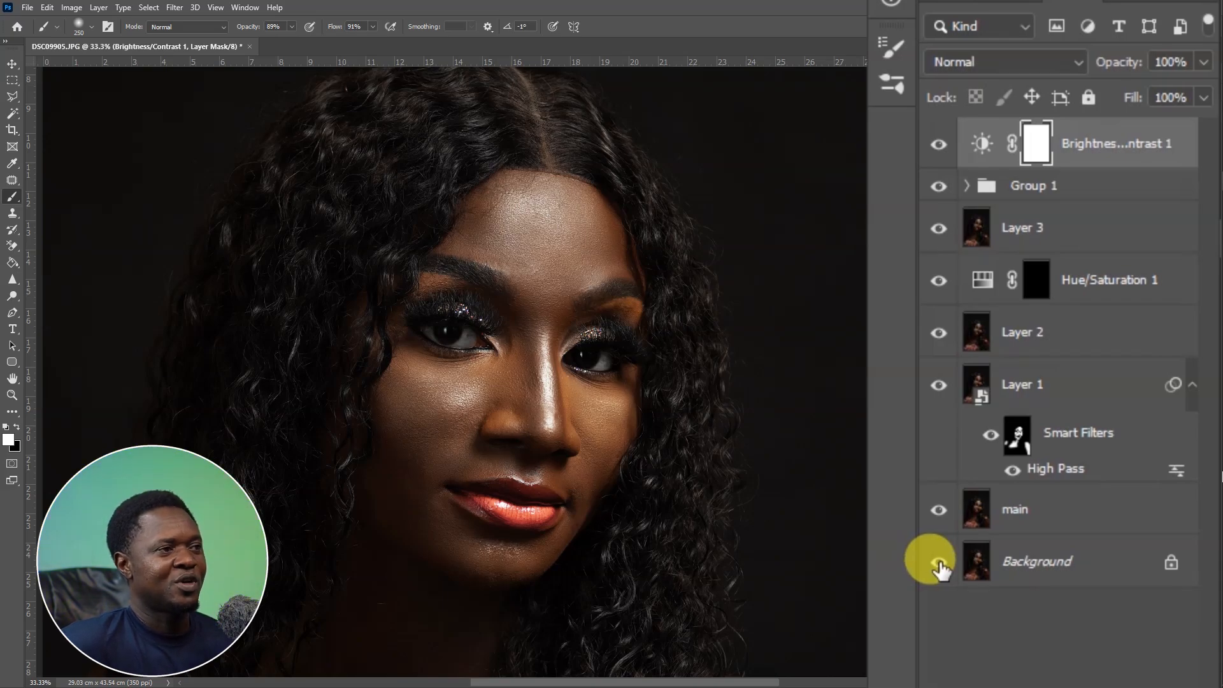
pyautogui.keyDown('alt'); pyautogui.click(939, 562); pyautogui.keyUp('alt')
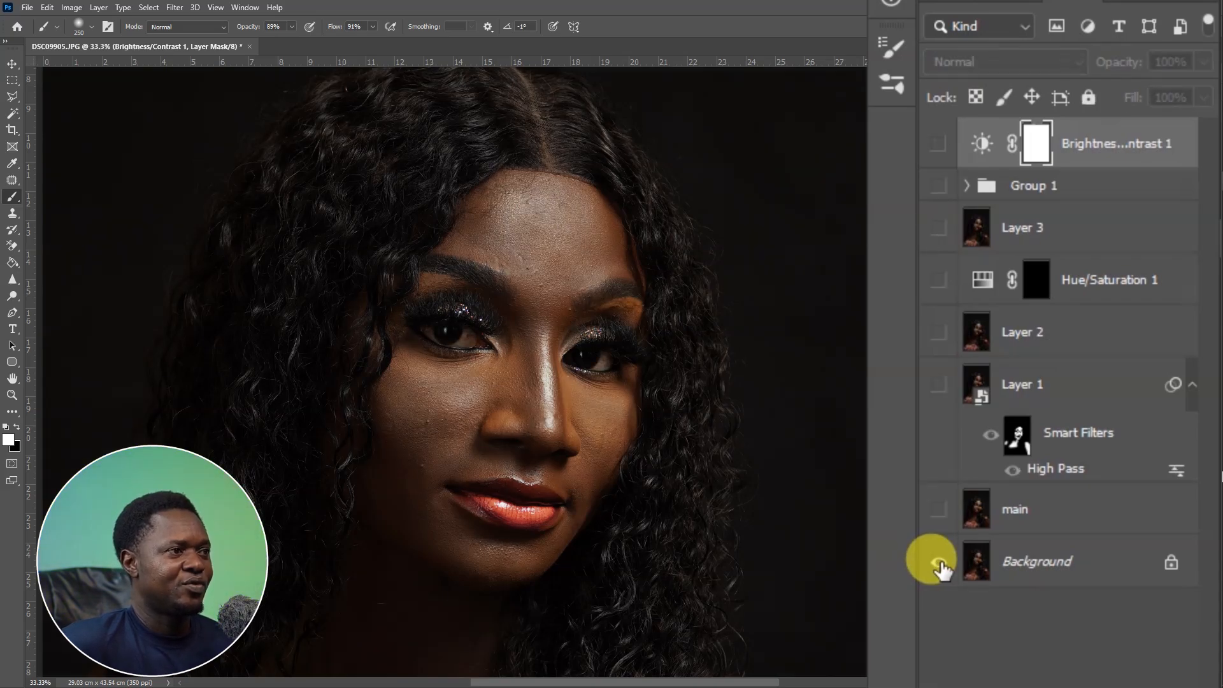
pyautogui.keyDown('alt'); pyautogui.click(939, 562); pyautogui.keyUp('alt')
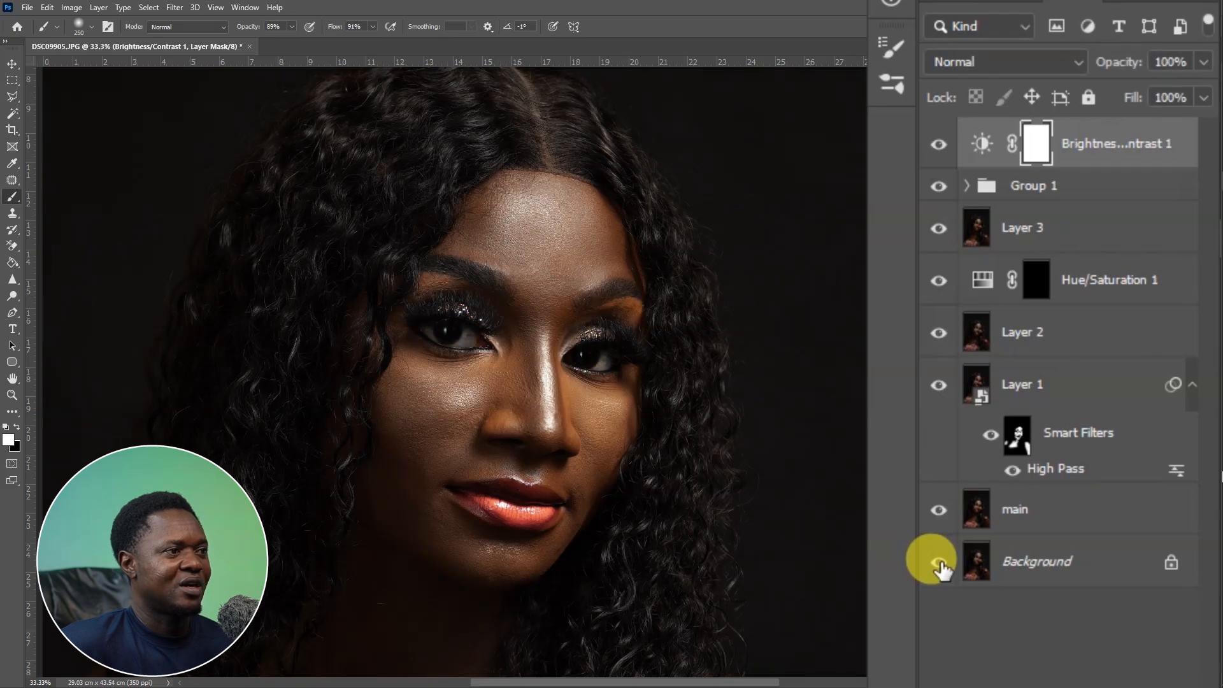
pyautogui.keyDown('alt'); pyautogui.click(939, 562); pyautogui.keyUp('alt')
pyautogui.keyDown('alt'); pyautogui.click(939, 562); pyautogui.keyUp('alt')
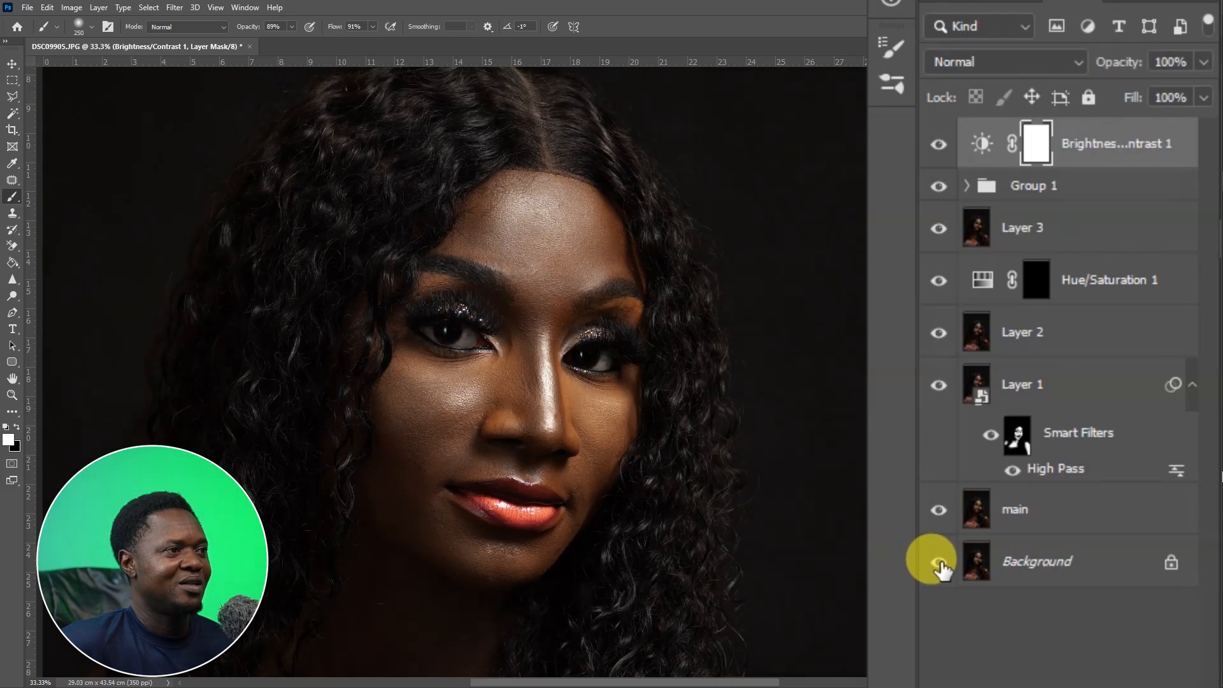